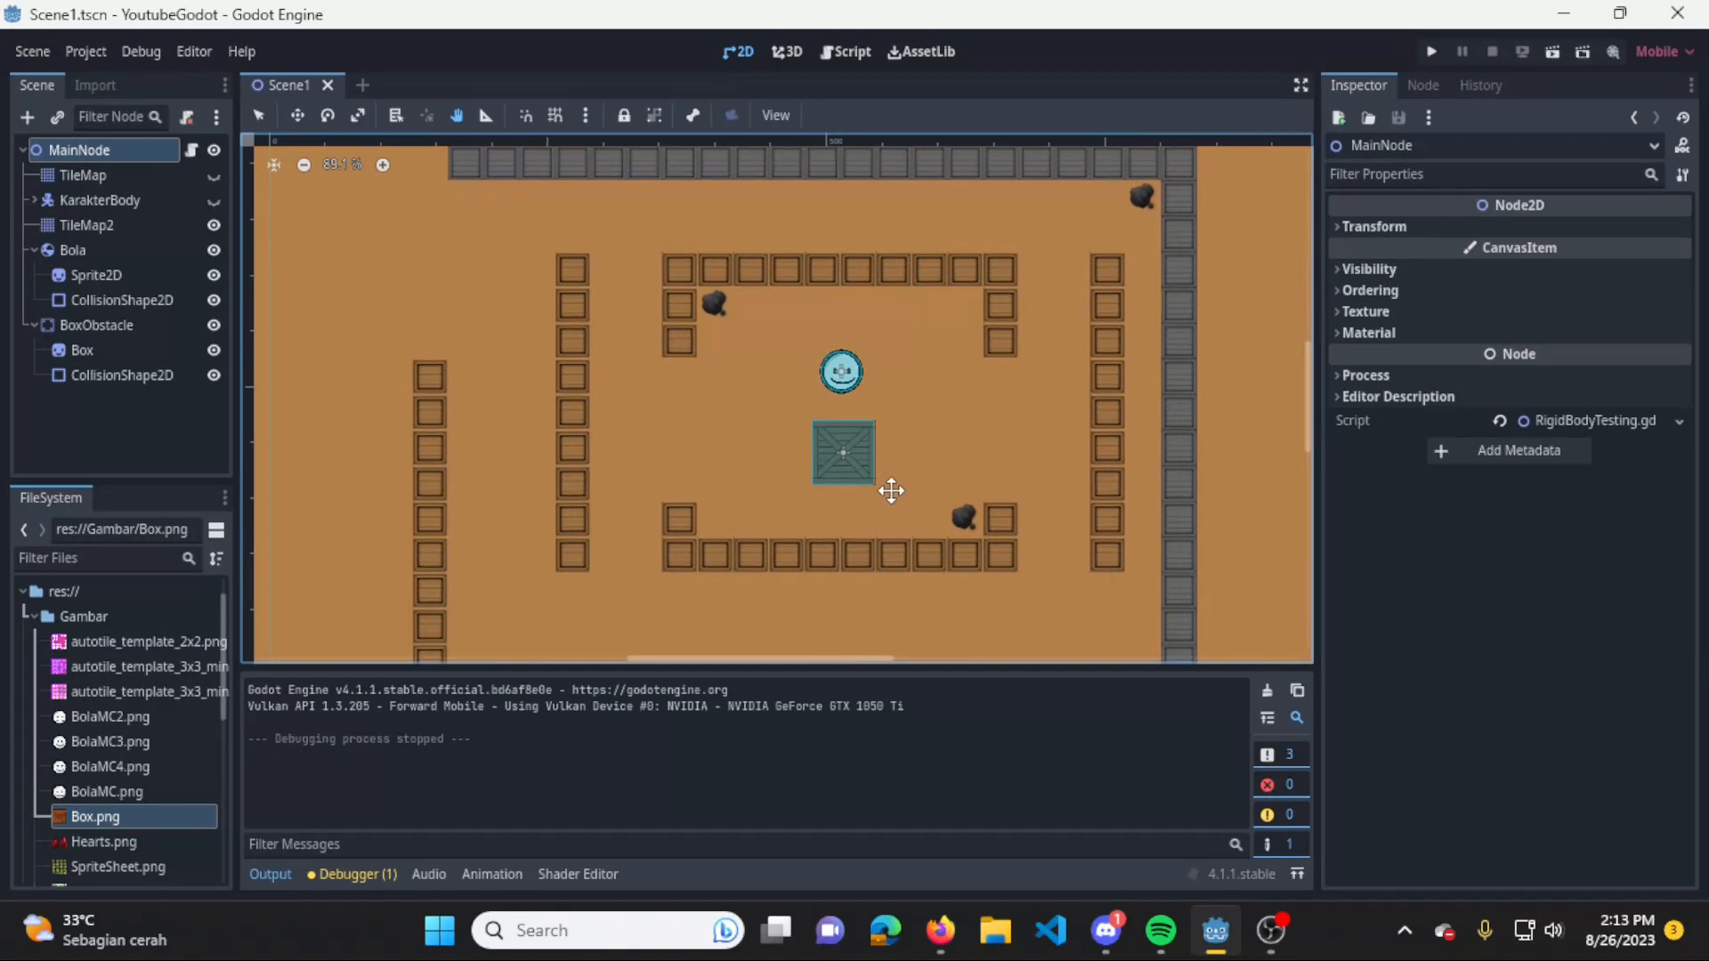
# Run the project, move the ball around above the crate, and close the game window.
pyautogui.scroll(-4, 880, 490)
pyautogui.scroll(3, 865, 490)
pyautogui.scroll(2, 863, 489)
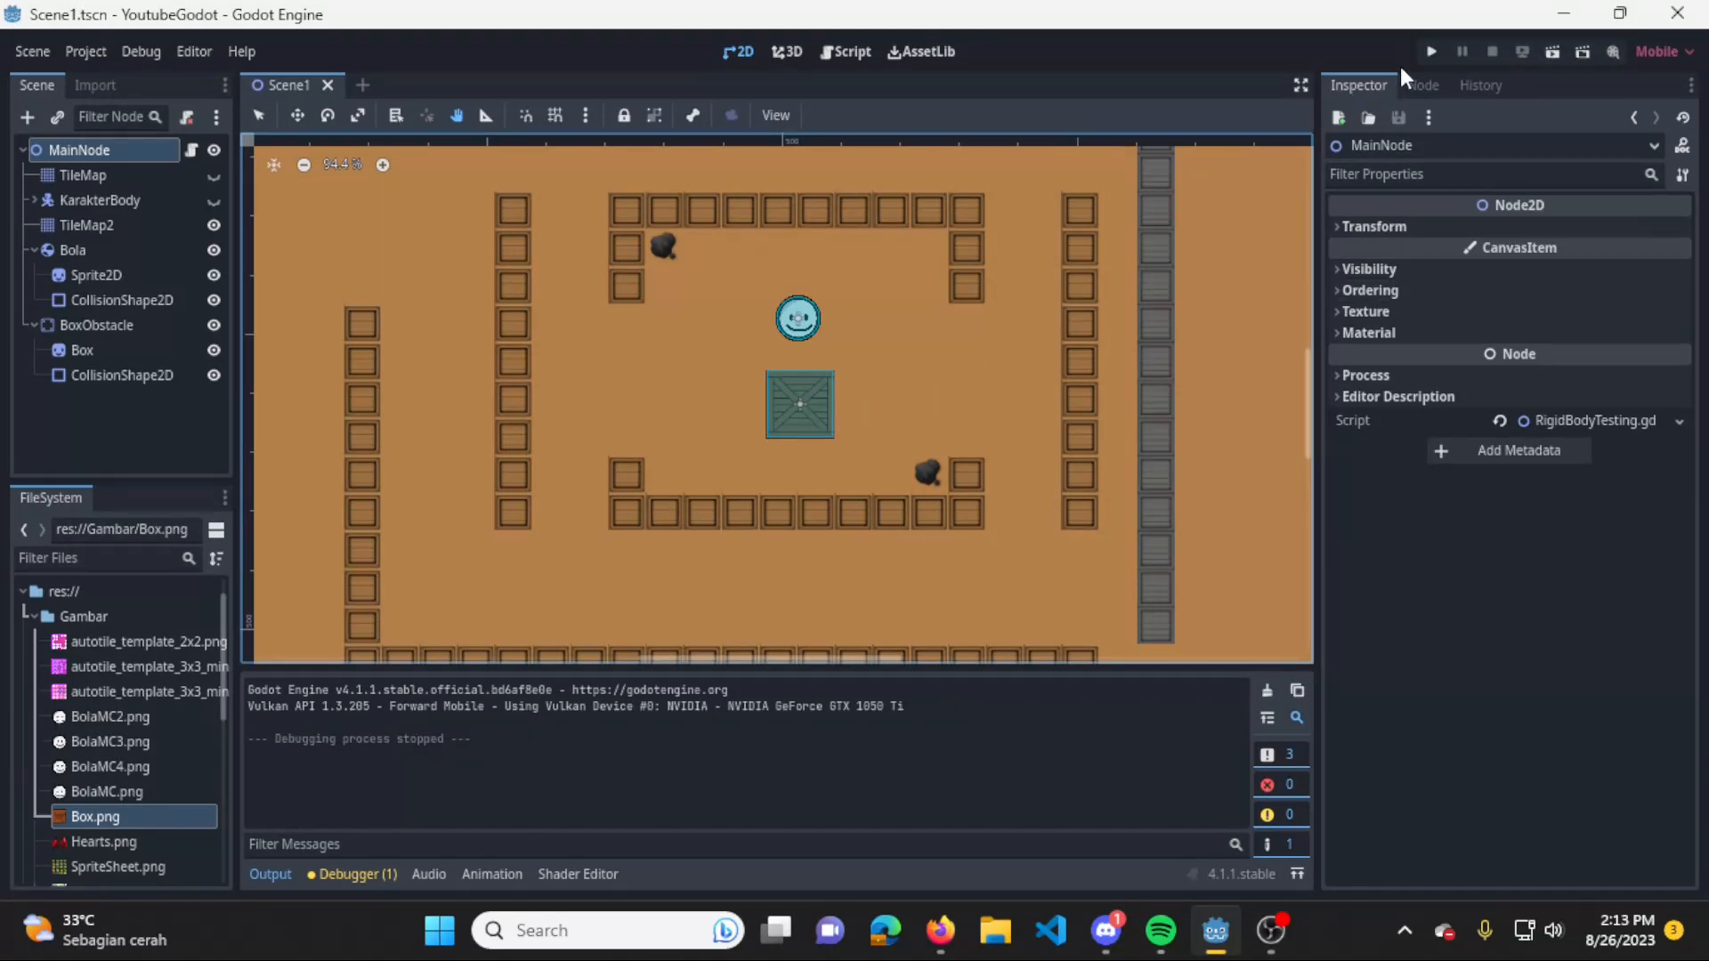
pyautogui.click(1430, 51)
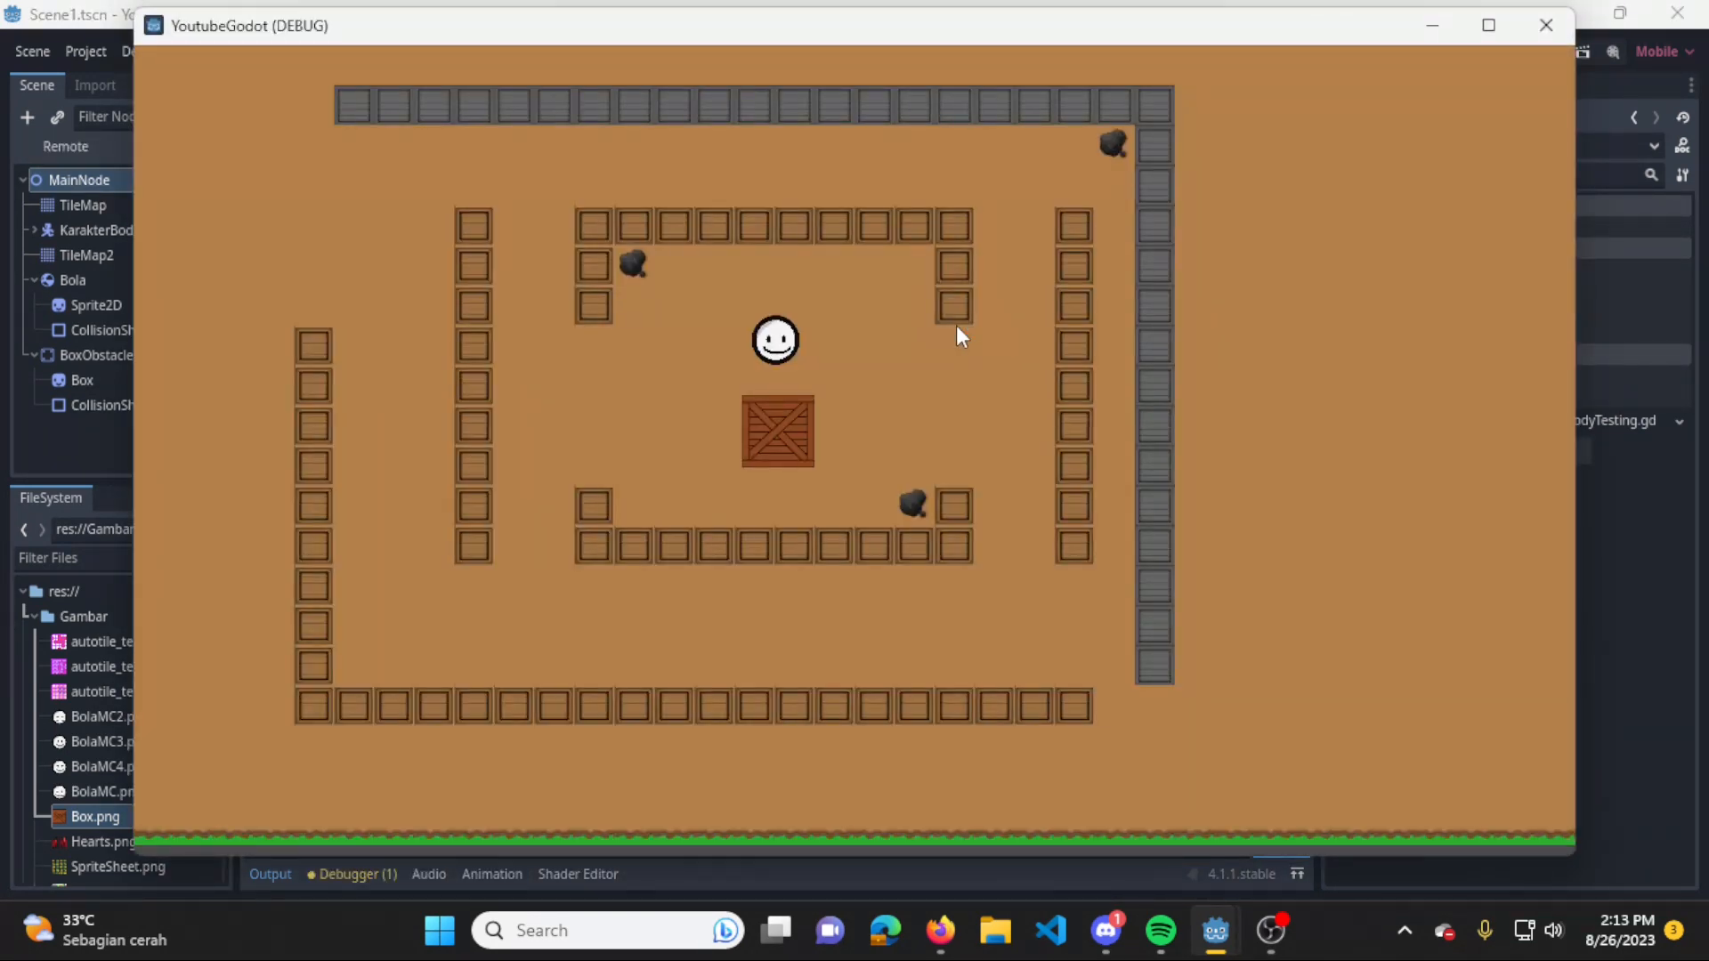
pyautogui.press('Up')
pyautogui.press('Left')
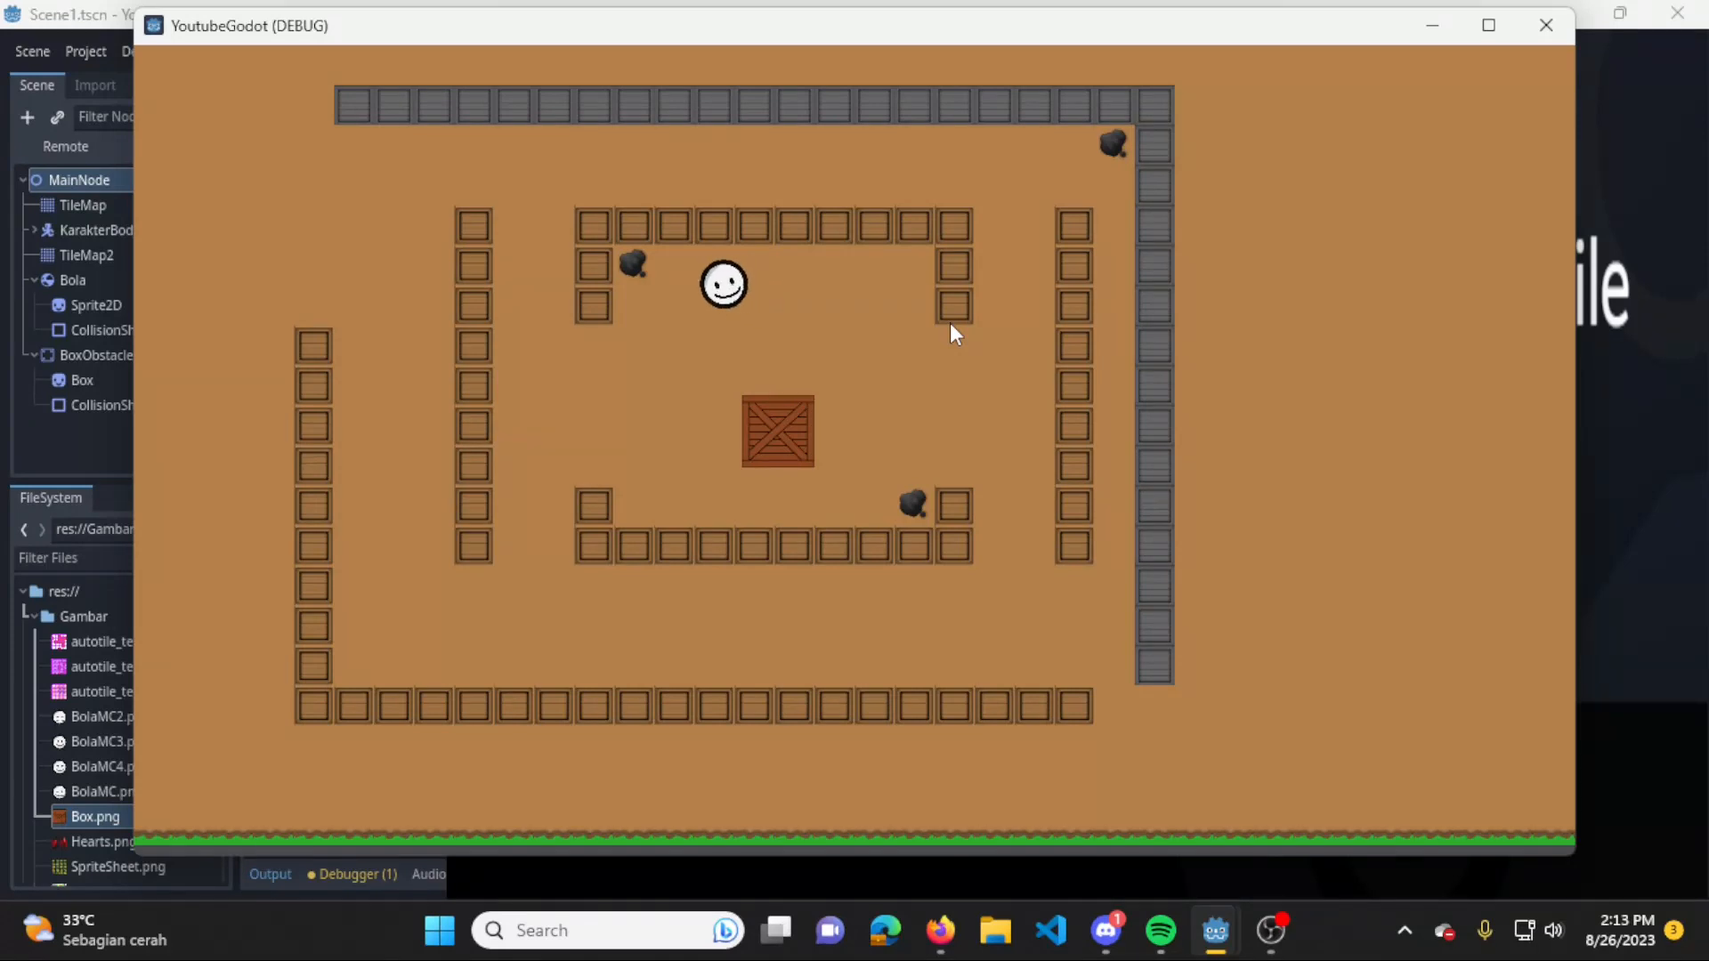
pyautogui.press('Down')
pyautogui.press('Right')
pyautogui.press('Up')
pyautogui.press('Right')
pyautogui.press('Down')
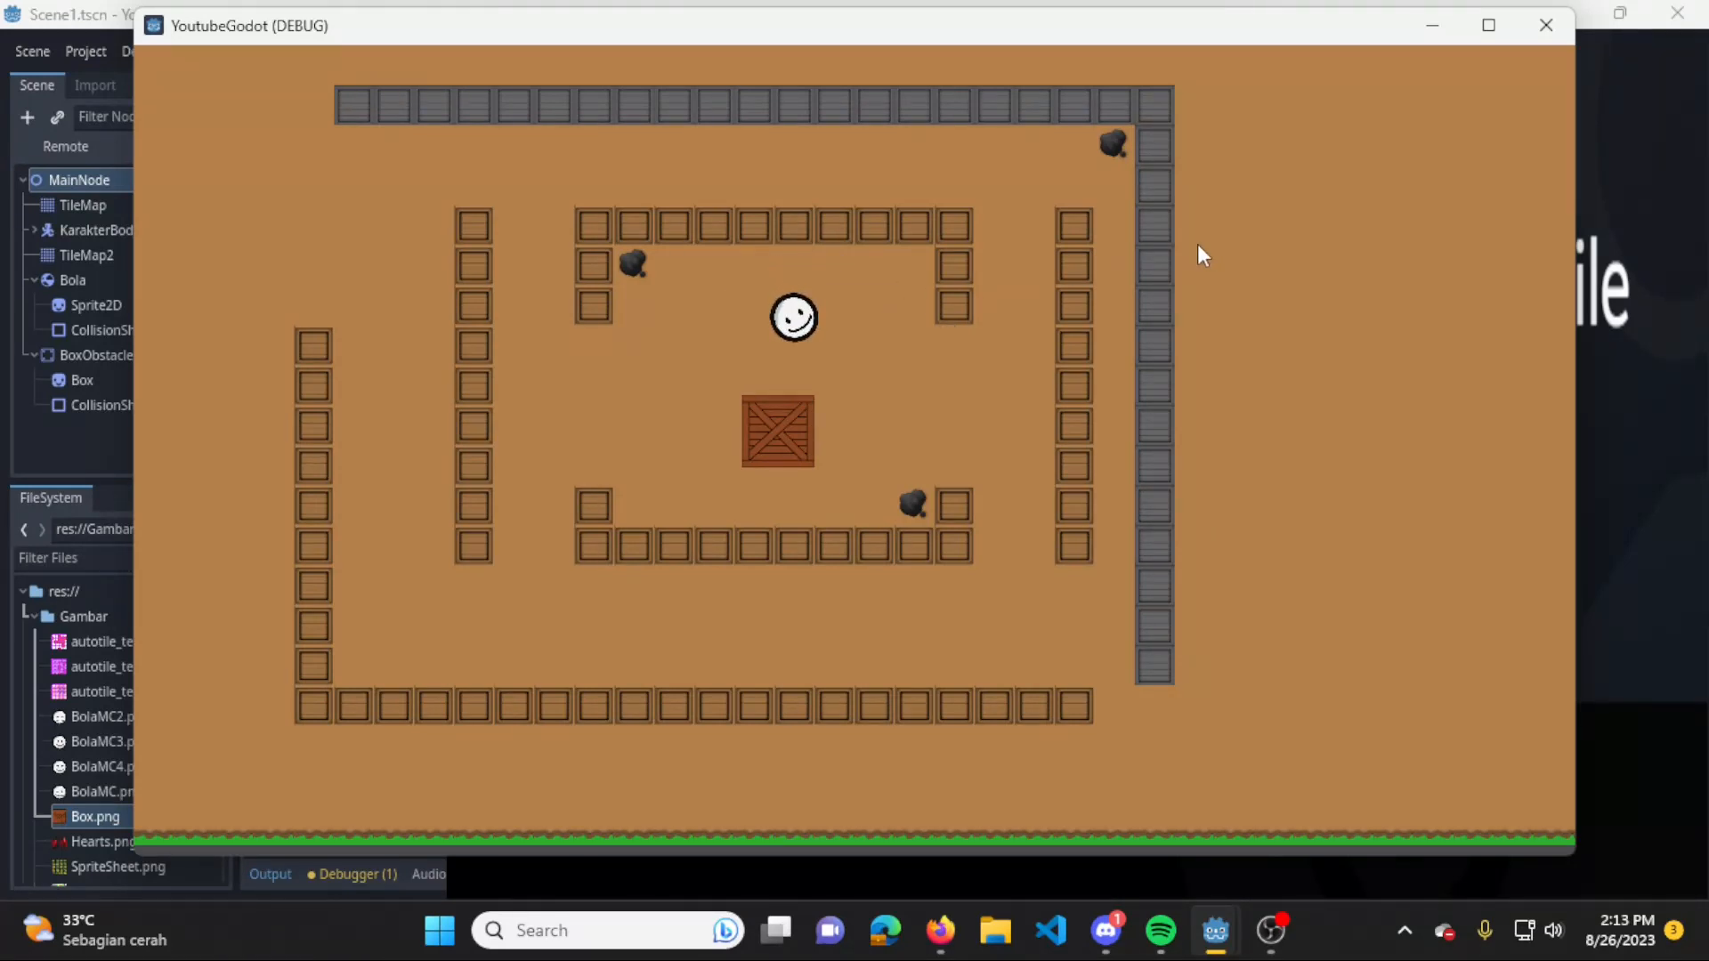
pyautogui.click(1548, 31)
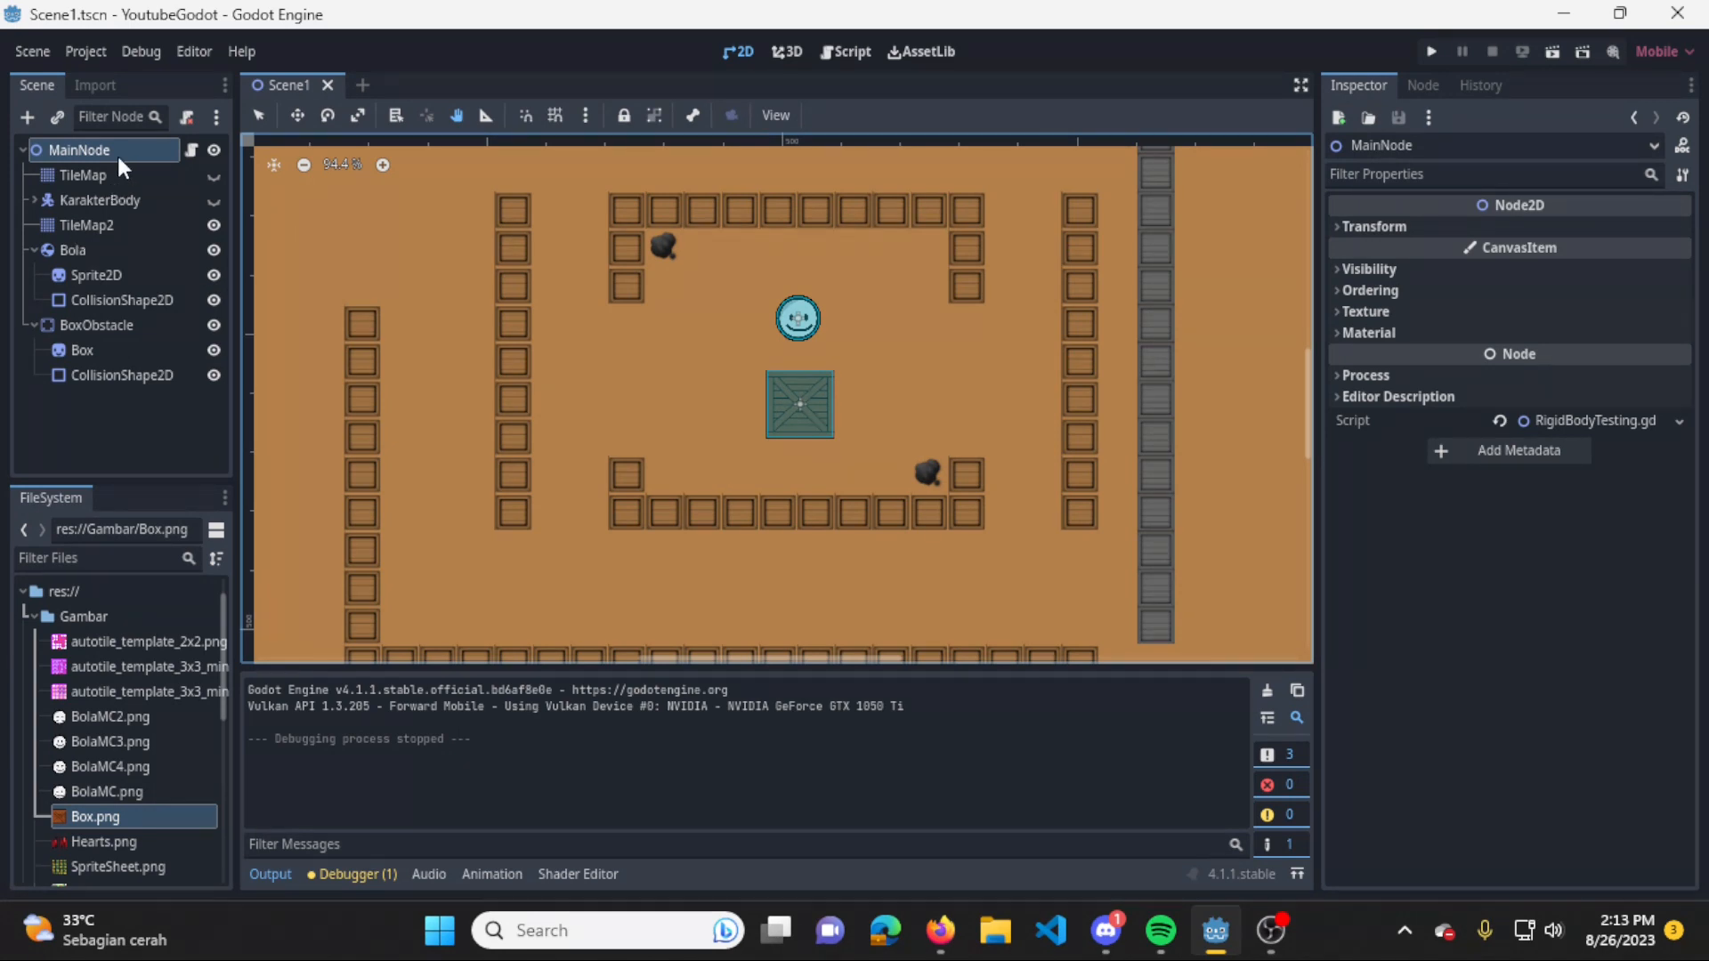
# Add a Camera2D node as a child of MainNode.
pyautogui.hotkey('ctrl', 'a')
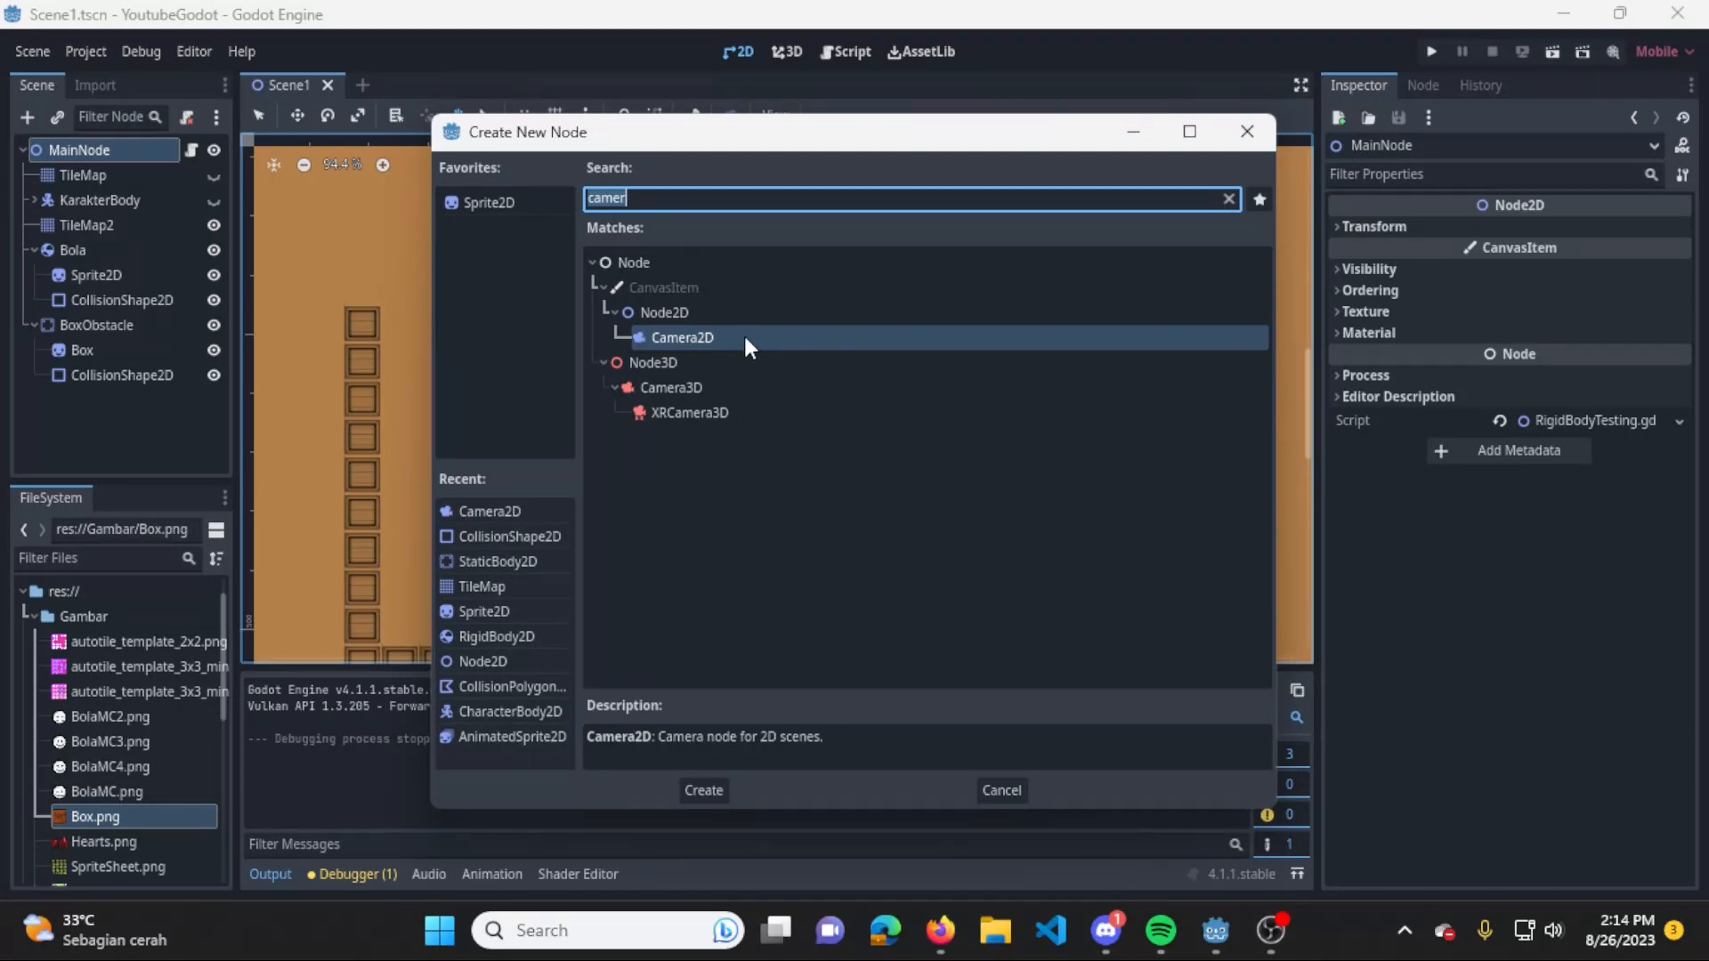
pyautogui.click(718, 797)
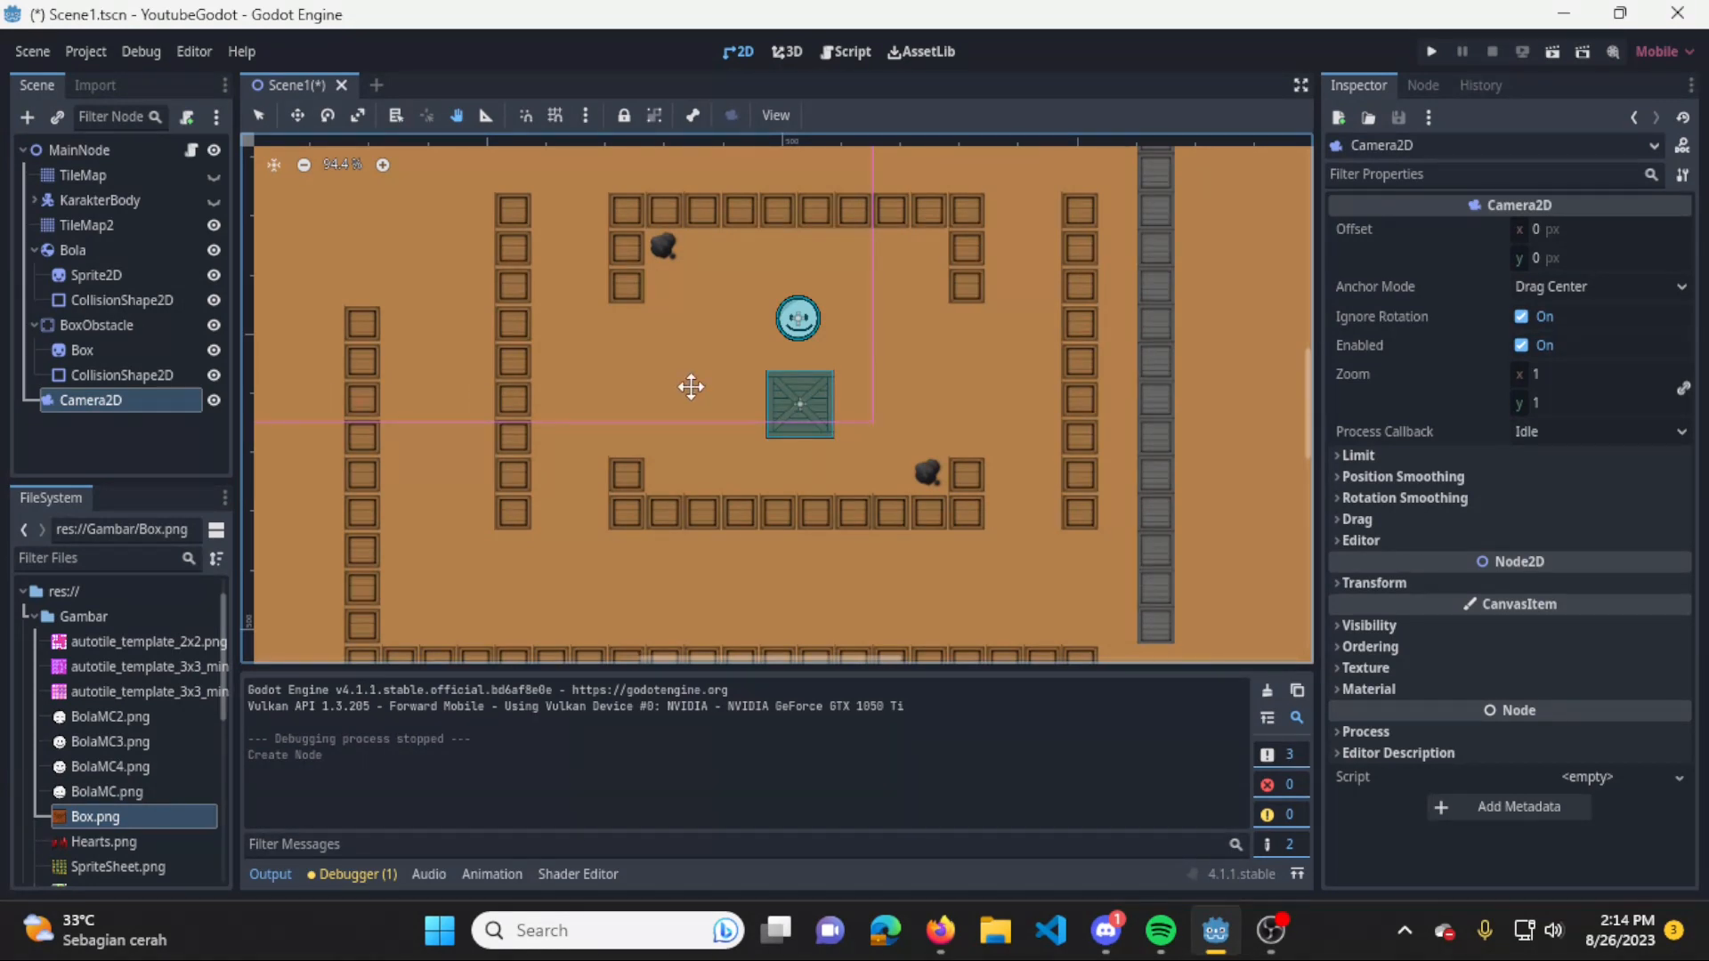
# Run the project to check the view through the new camera, and close the game window.
pyautogui.scroll(-1, 691, 387)
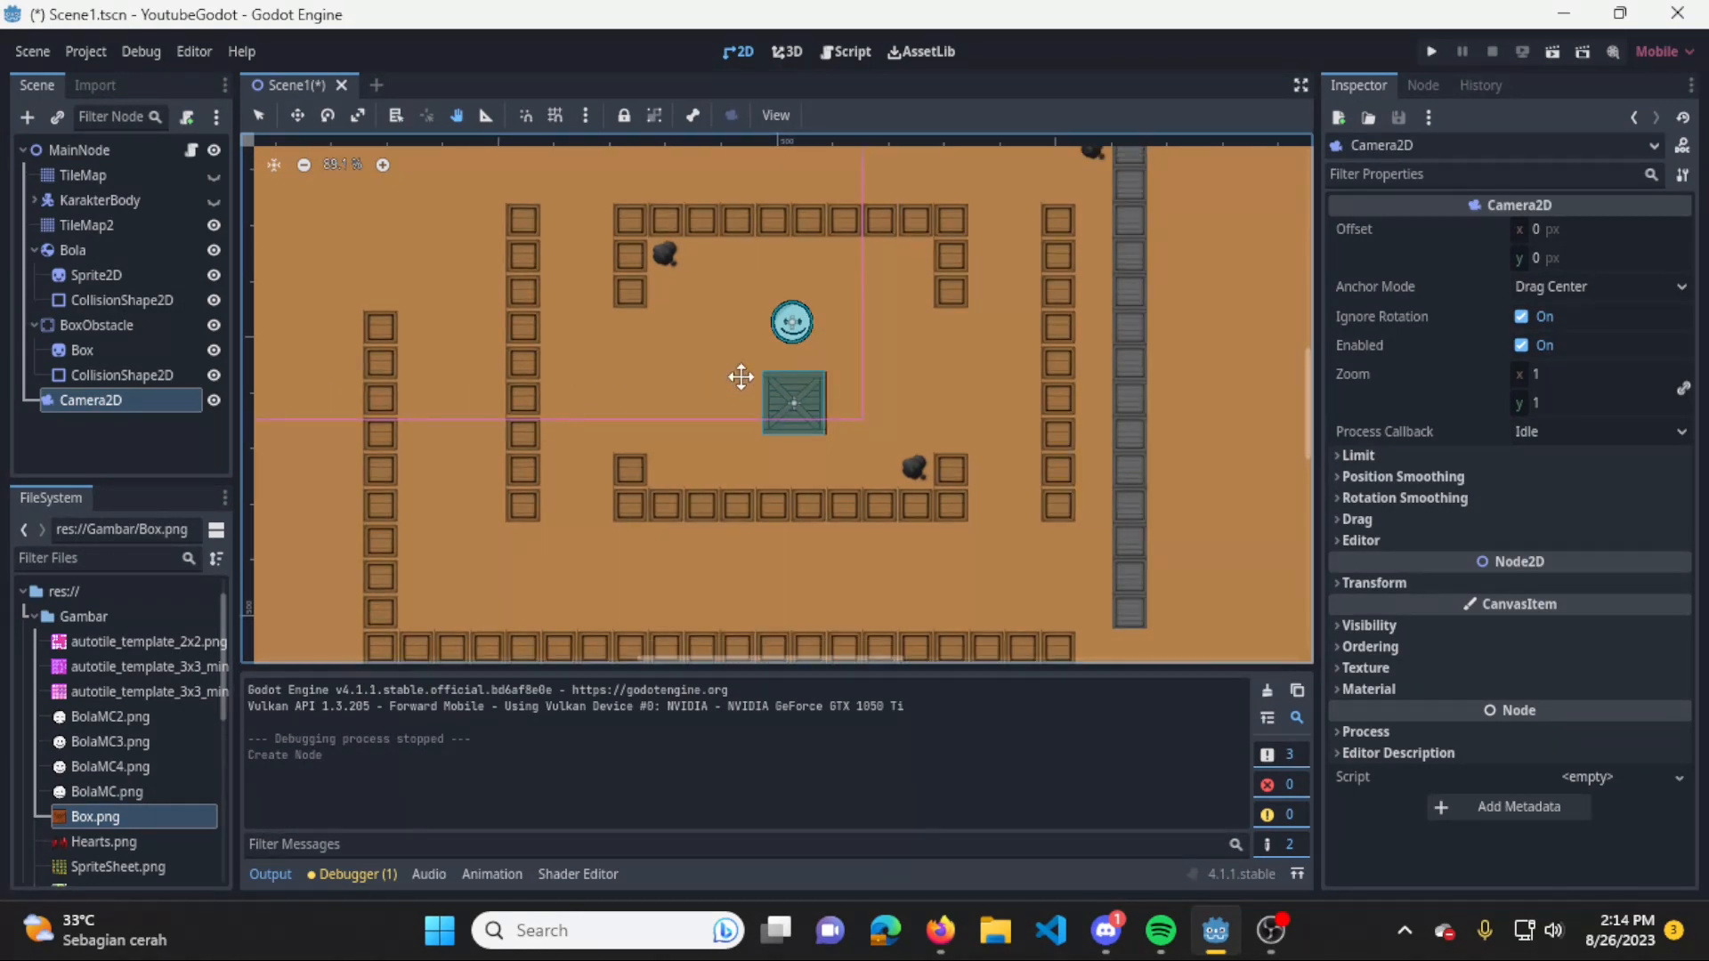
pyautogui.moveTo(758, 377); pyautogui.dragTo(876, 463)
pyautogui.scroll(-1, 872, 472)
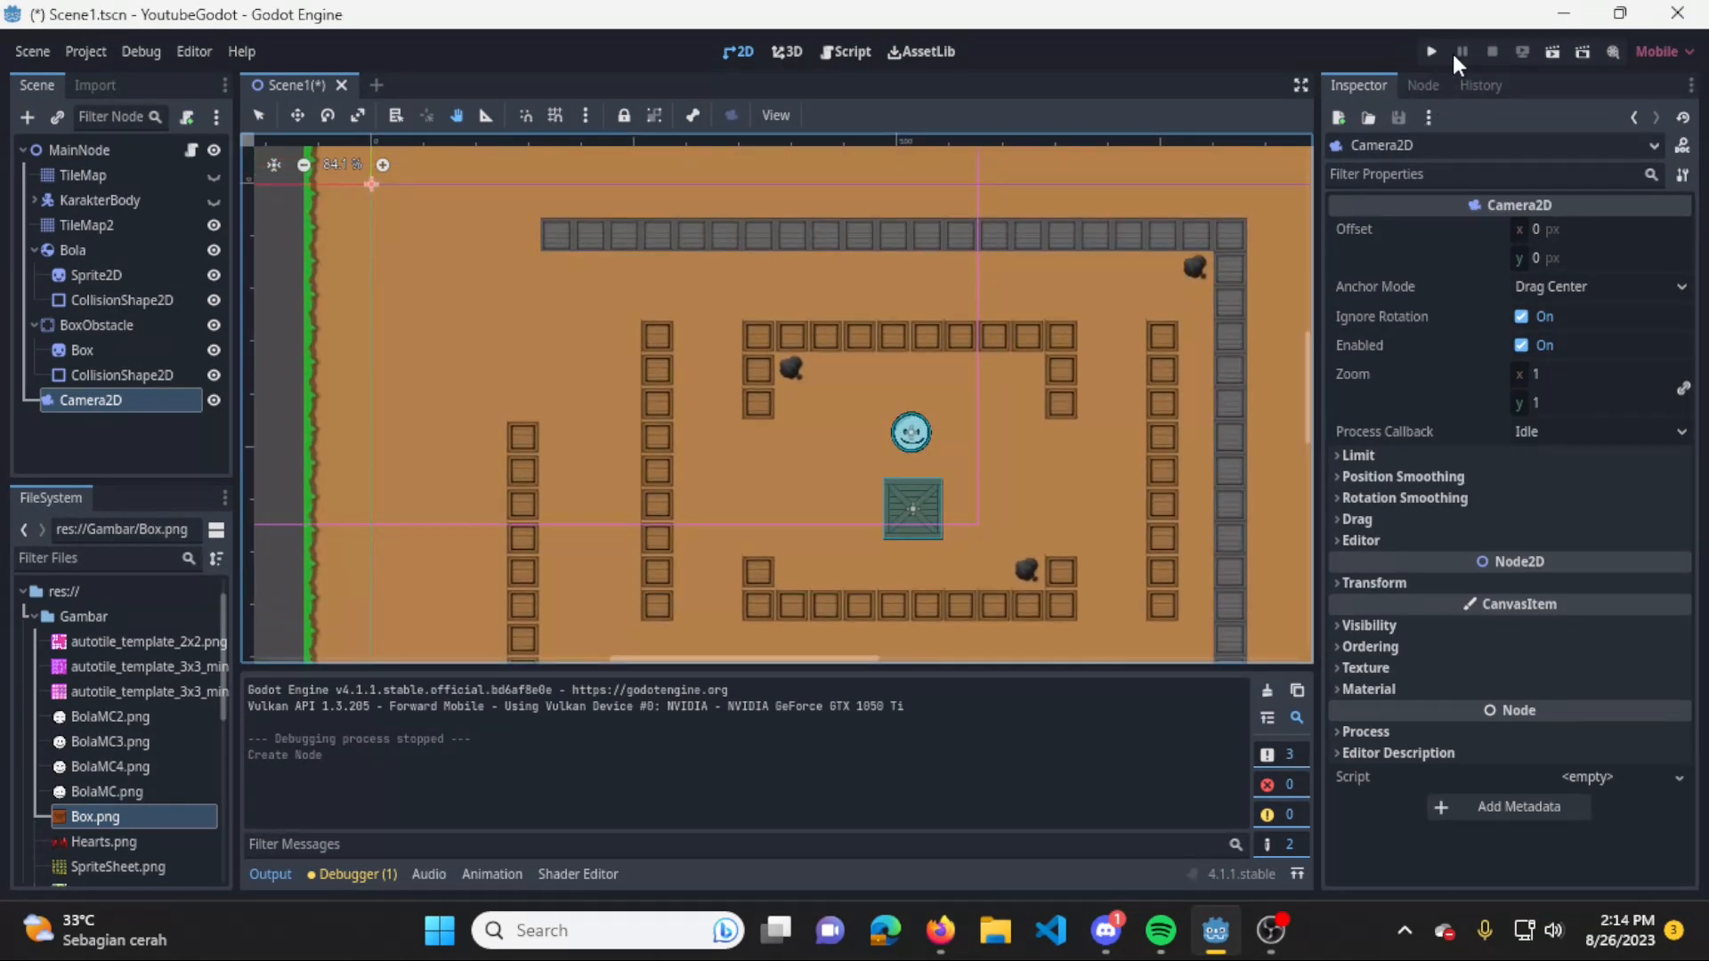
pyautogui.click(1432, 51)
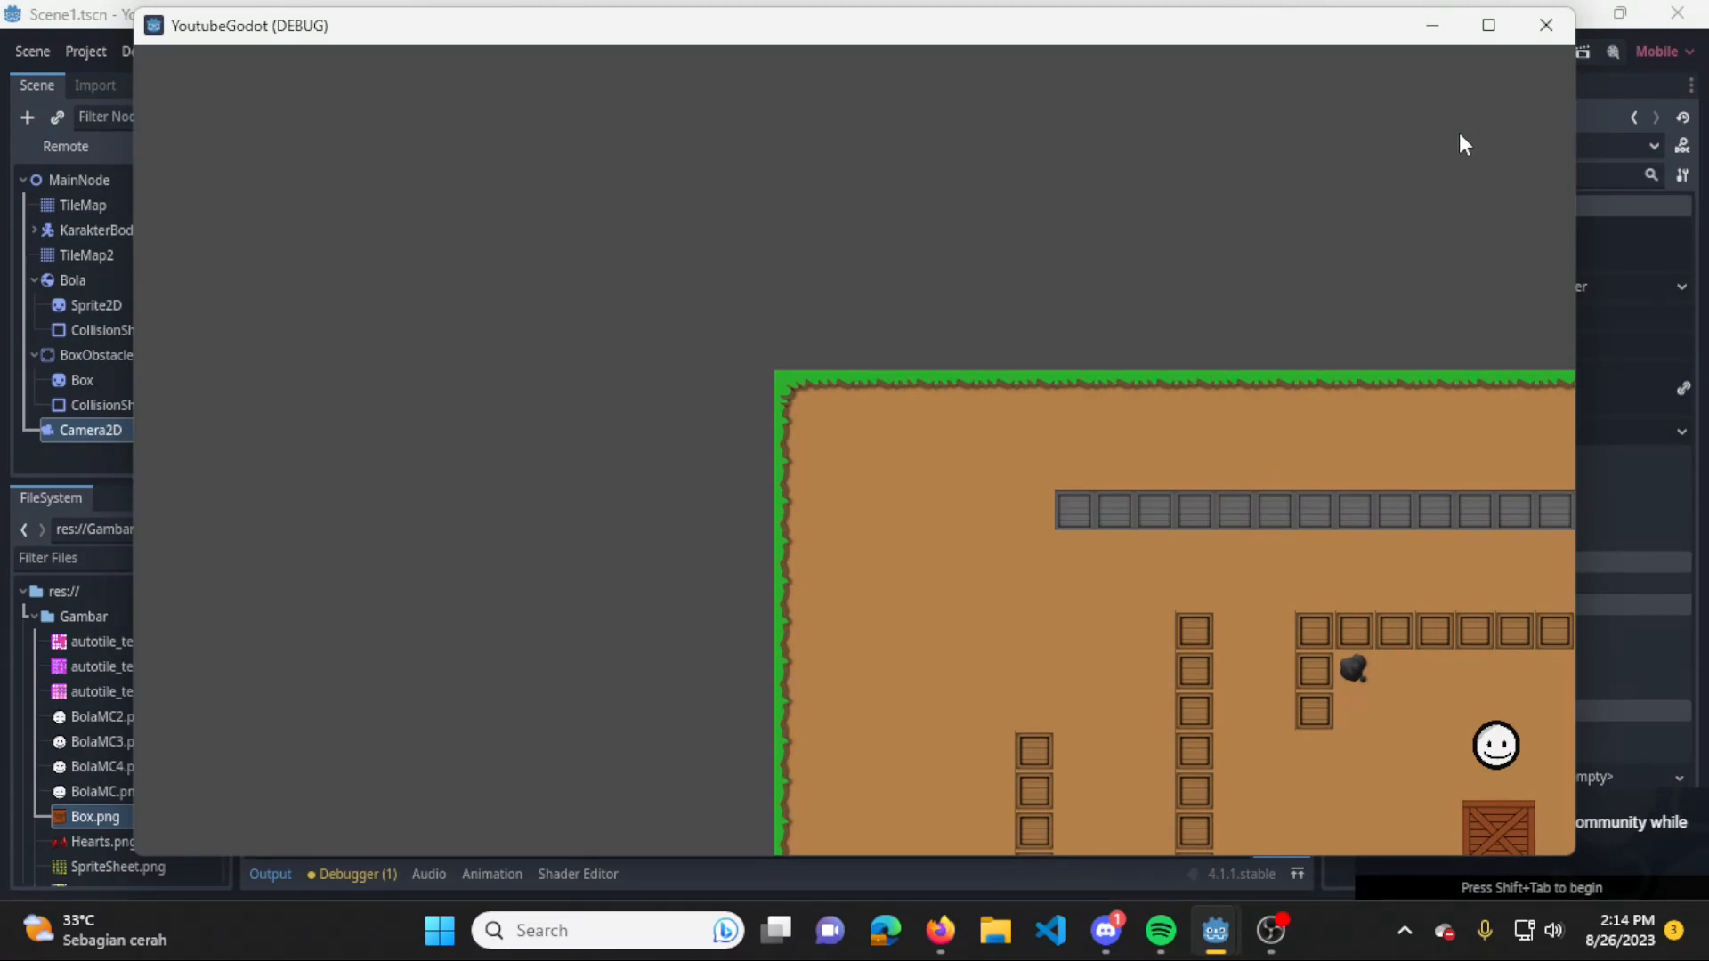
pyautogui.click(1546, 25)
# Examine the camera's frame and origin relative to the whole tile map, including its Transform properties.
pyautogui.scroll(-4, 825, 431)
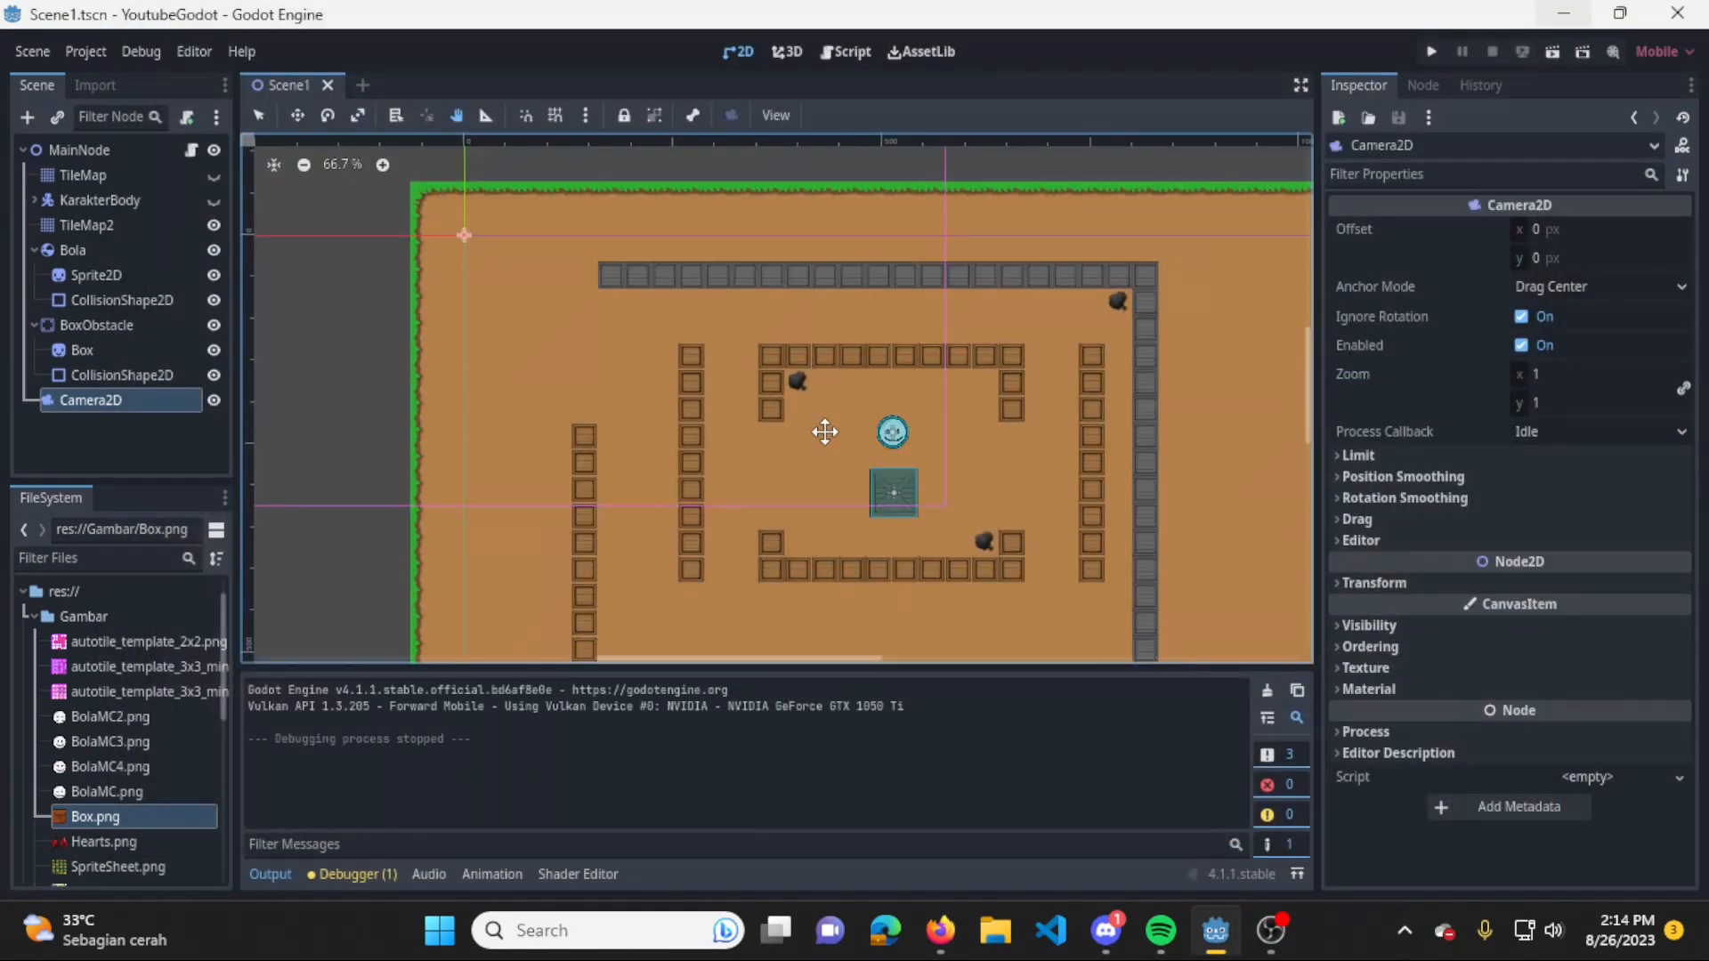
pyautogui.scroll(-1, 825, 432)
pyautogui.scroll(-4, 825, 431)
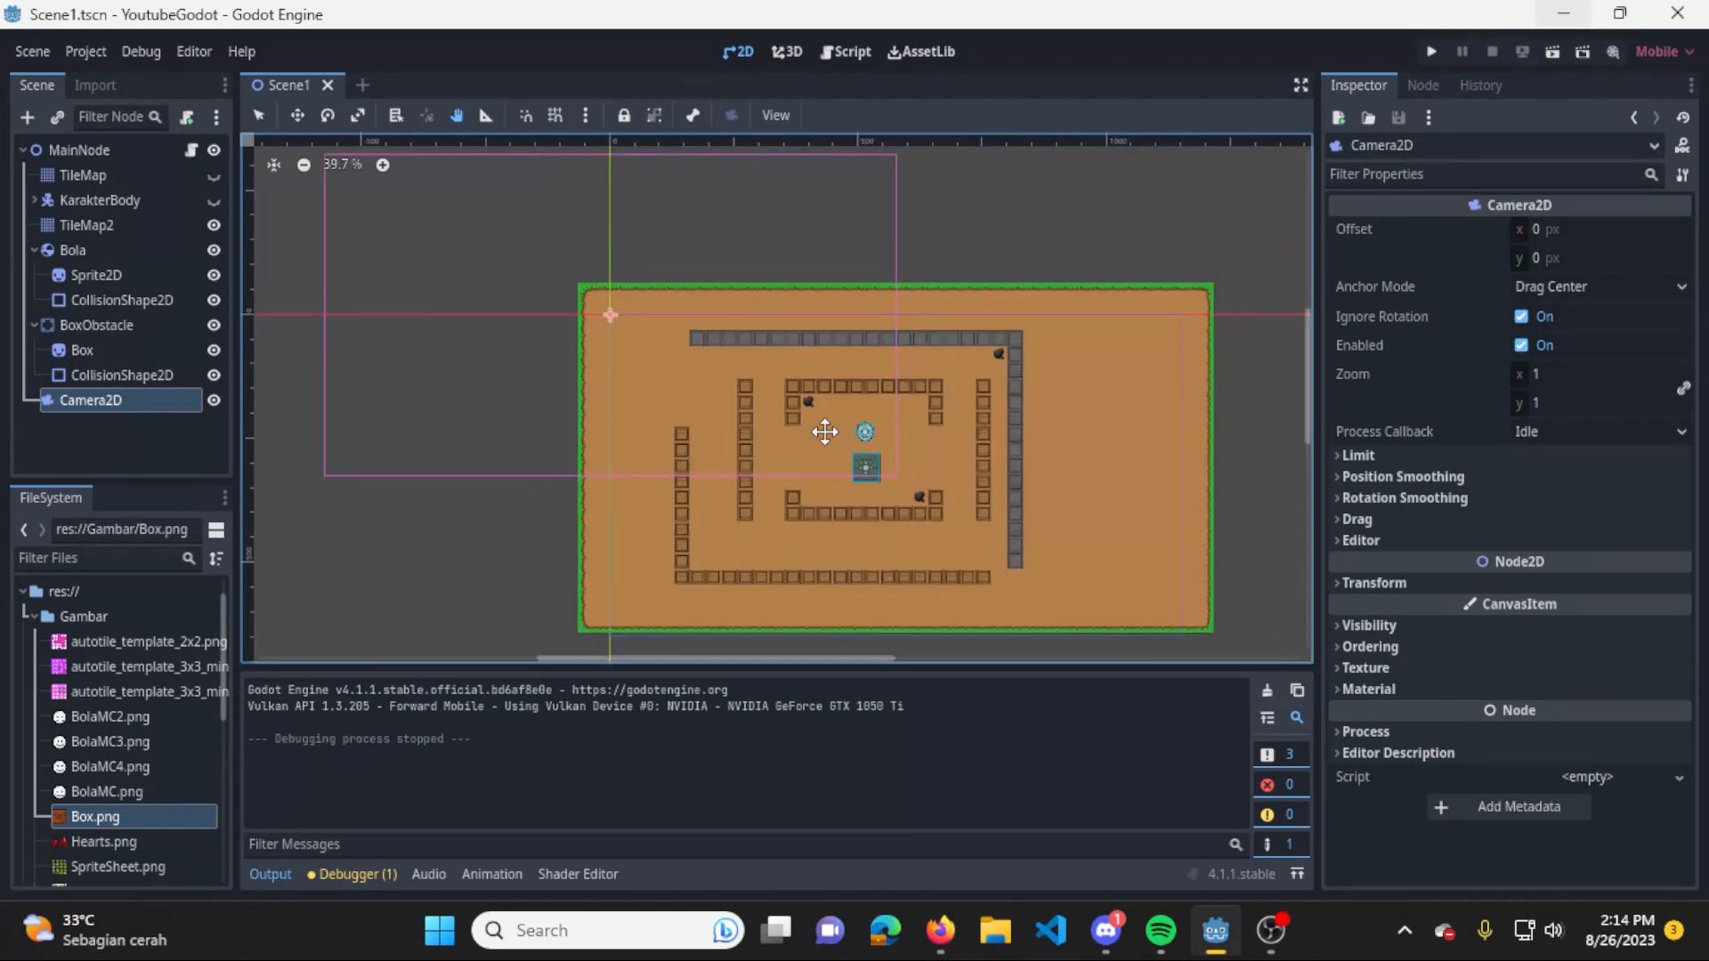
pyautogui.moveTo(785, 414); pyautogui.dragTo(899, 451)
pyautogui.scroll(3, 939, 429)
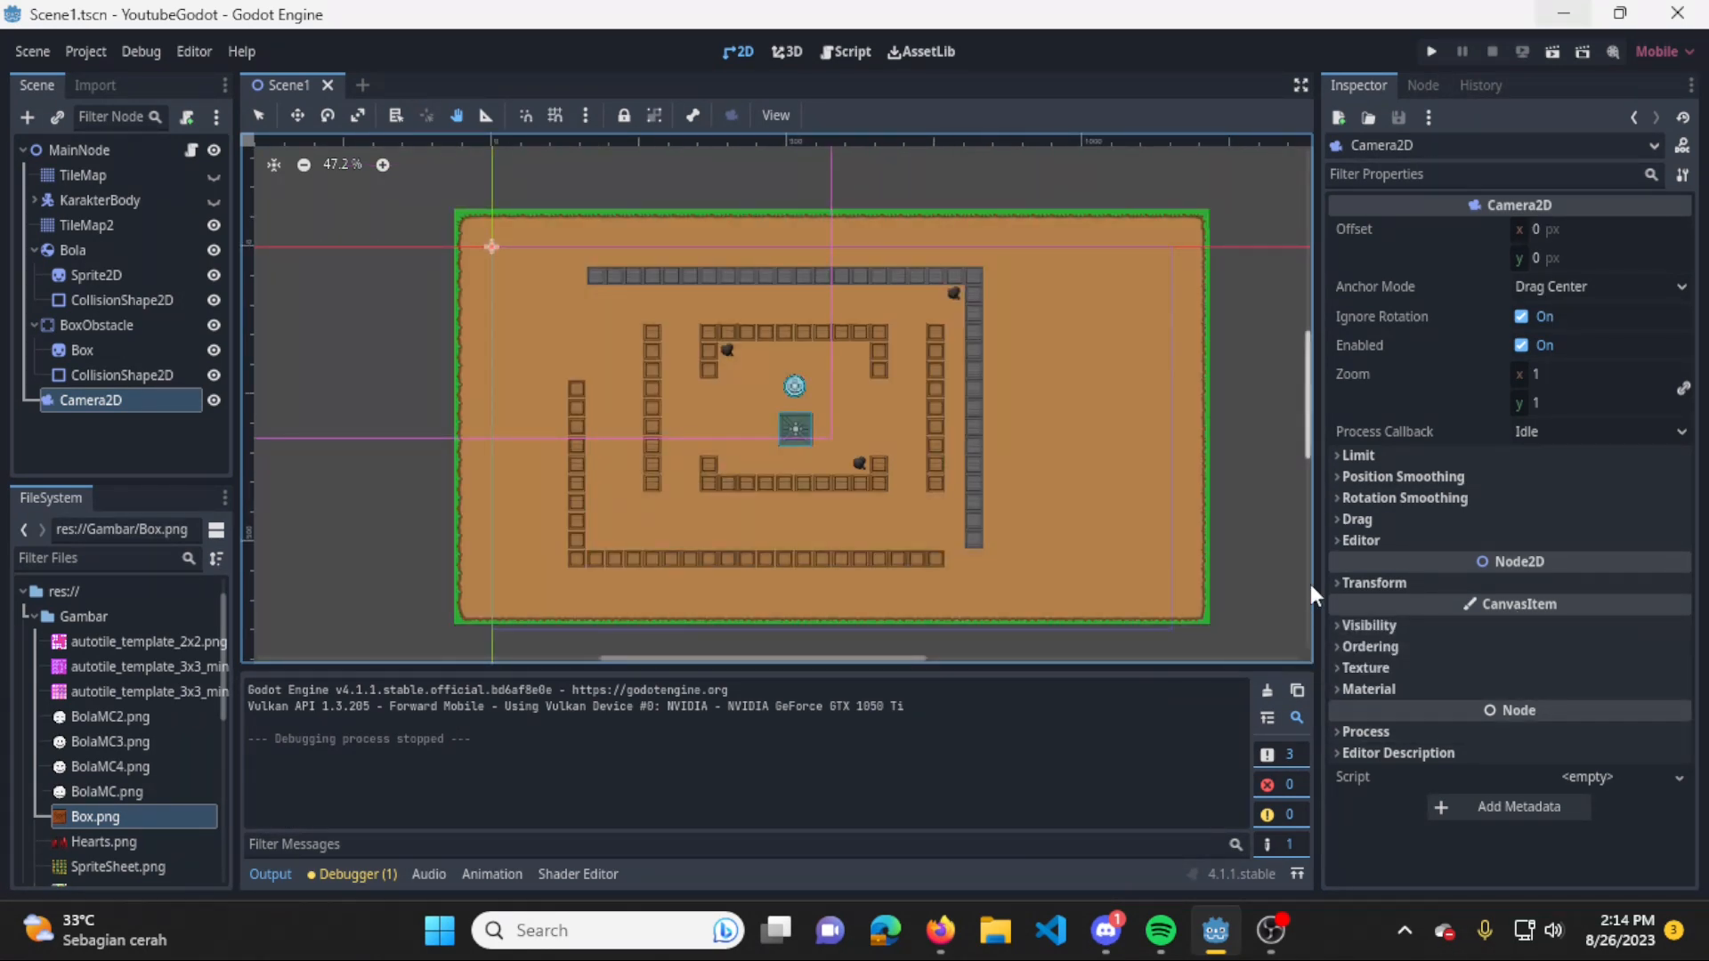
pyautogui.click(1371, 577)
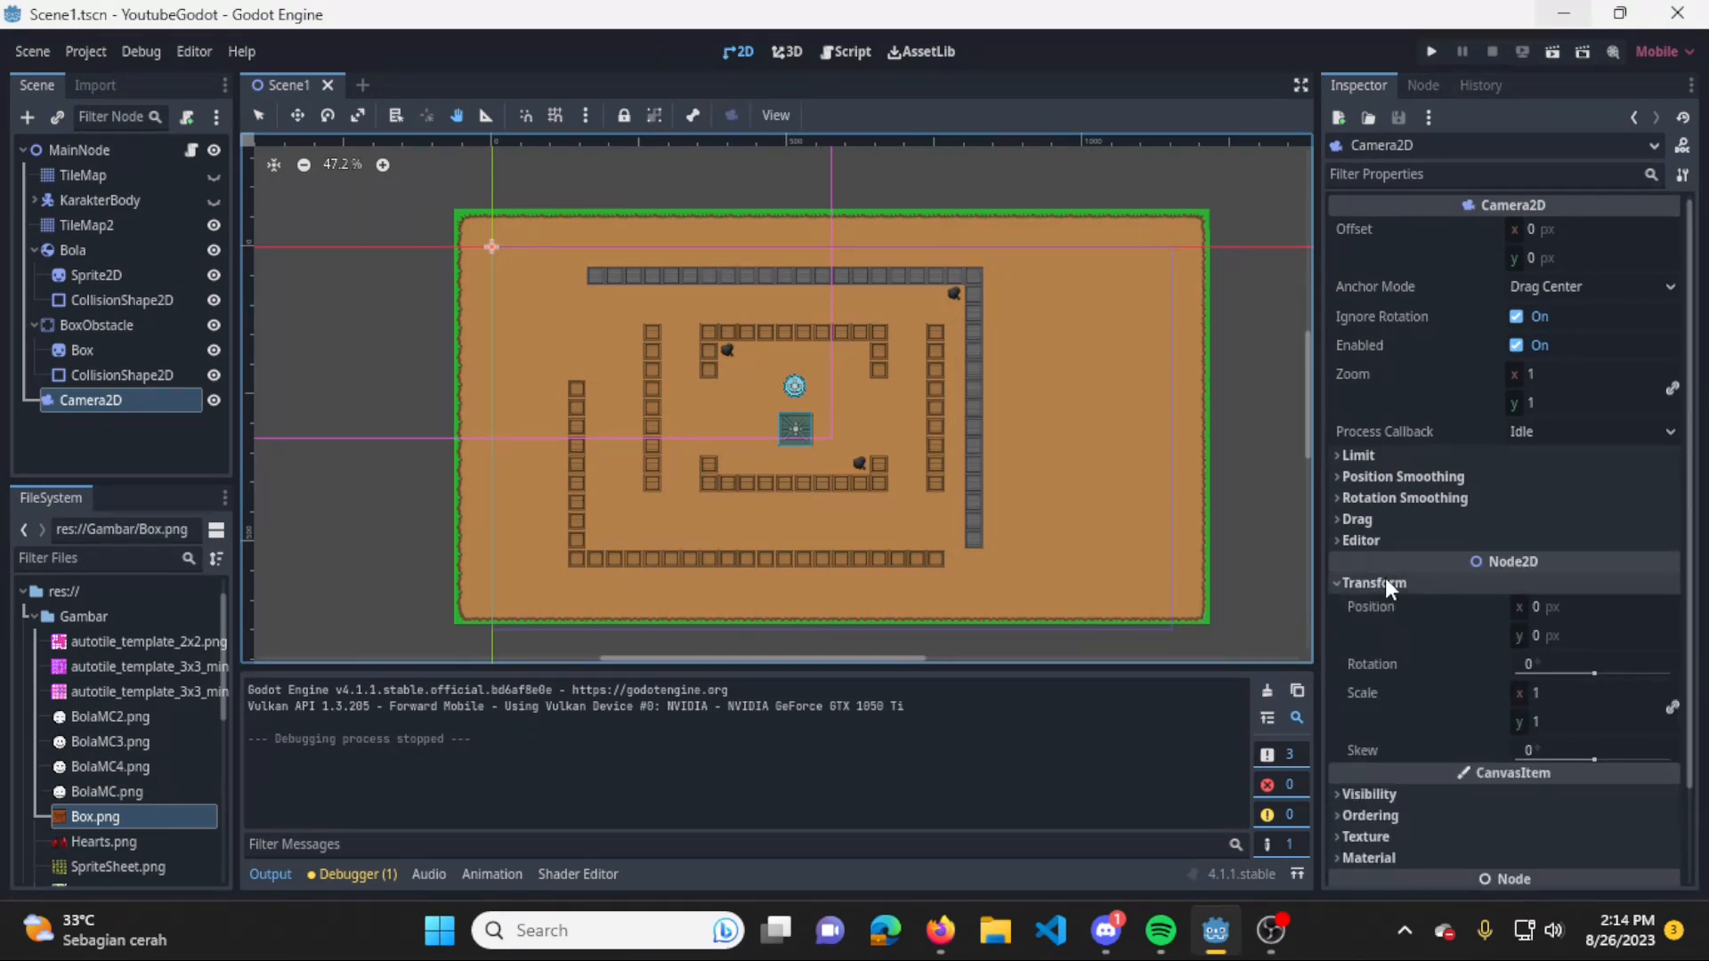
pyautogui.click(1357, 582)
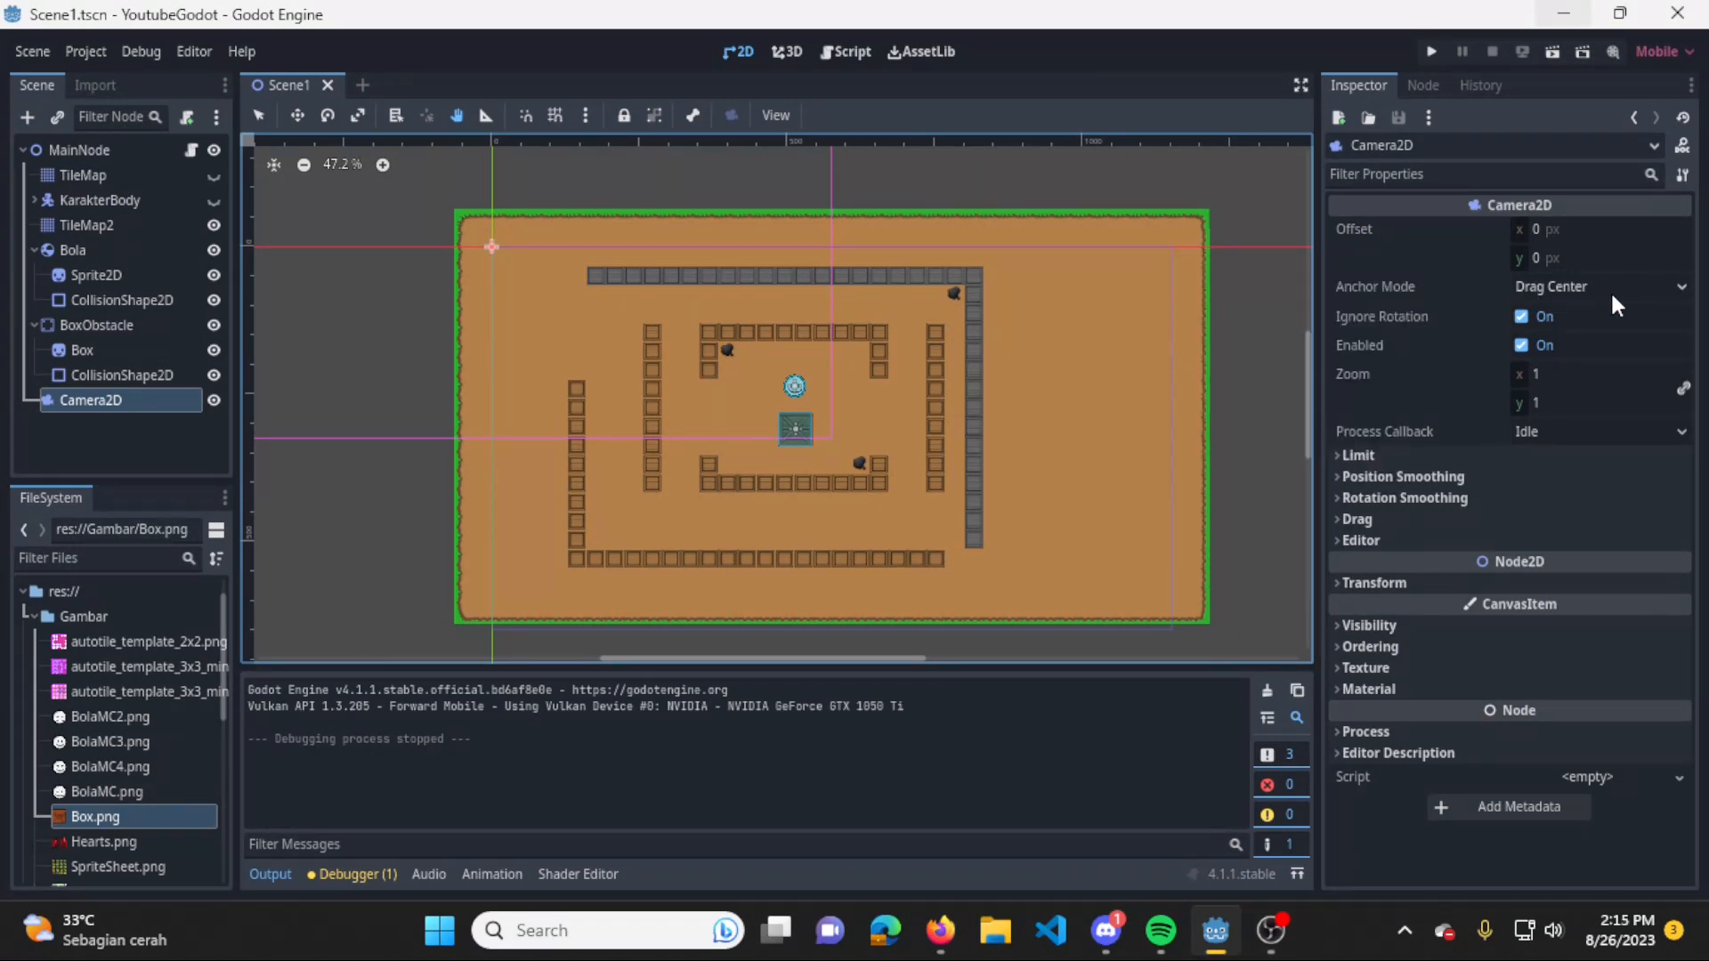
pyautogui.moveTo(642, 343); pyautogui.dragTo(823, 445)
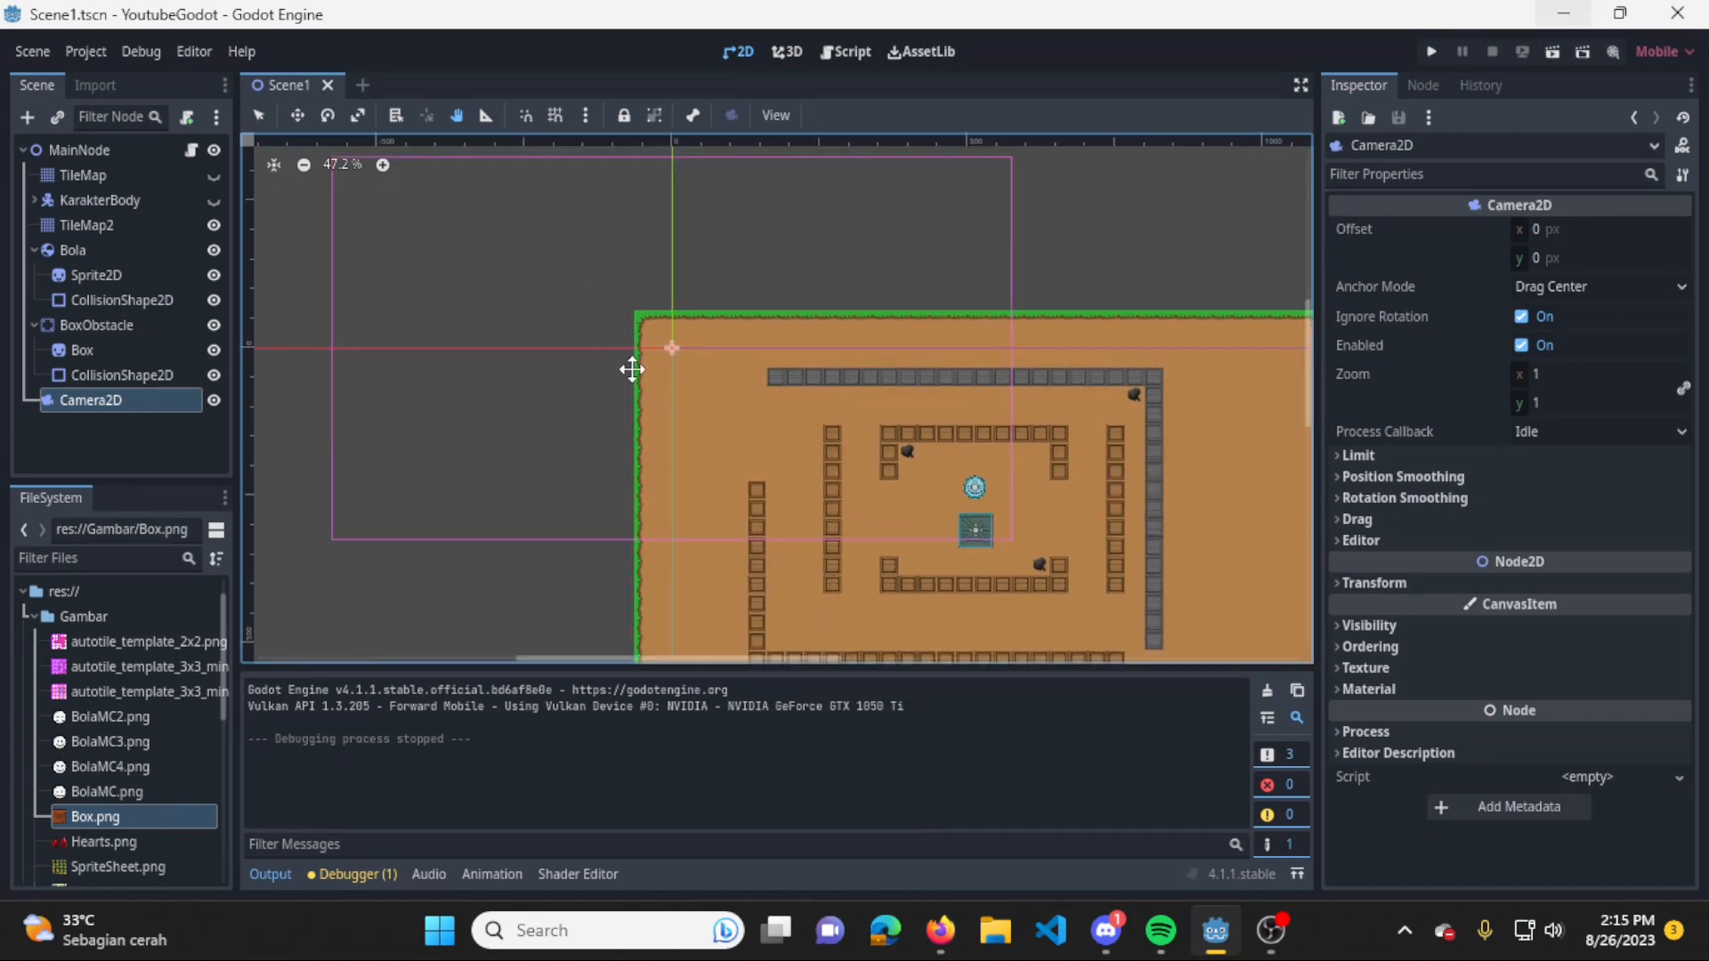
pyautogui.scroll(2, 669, 357)
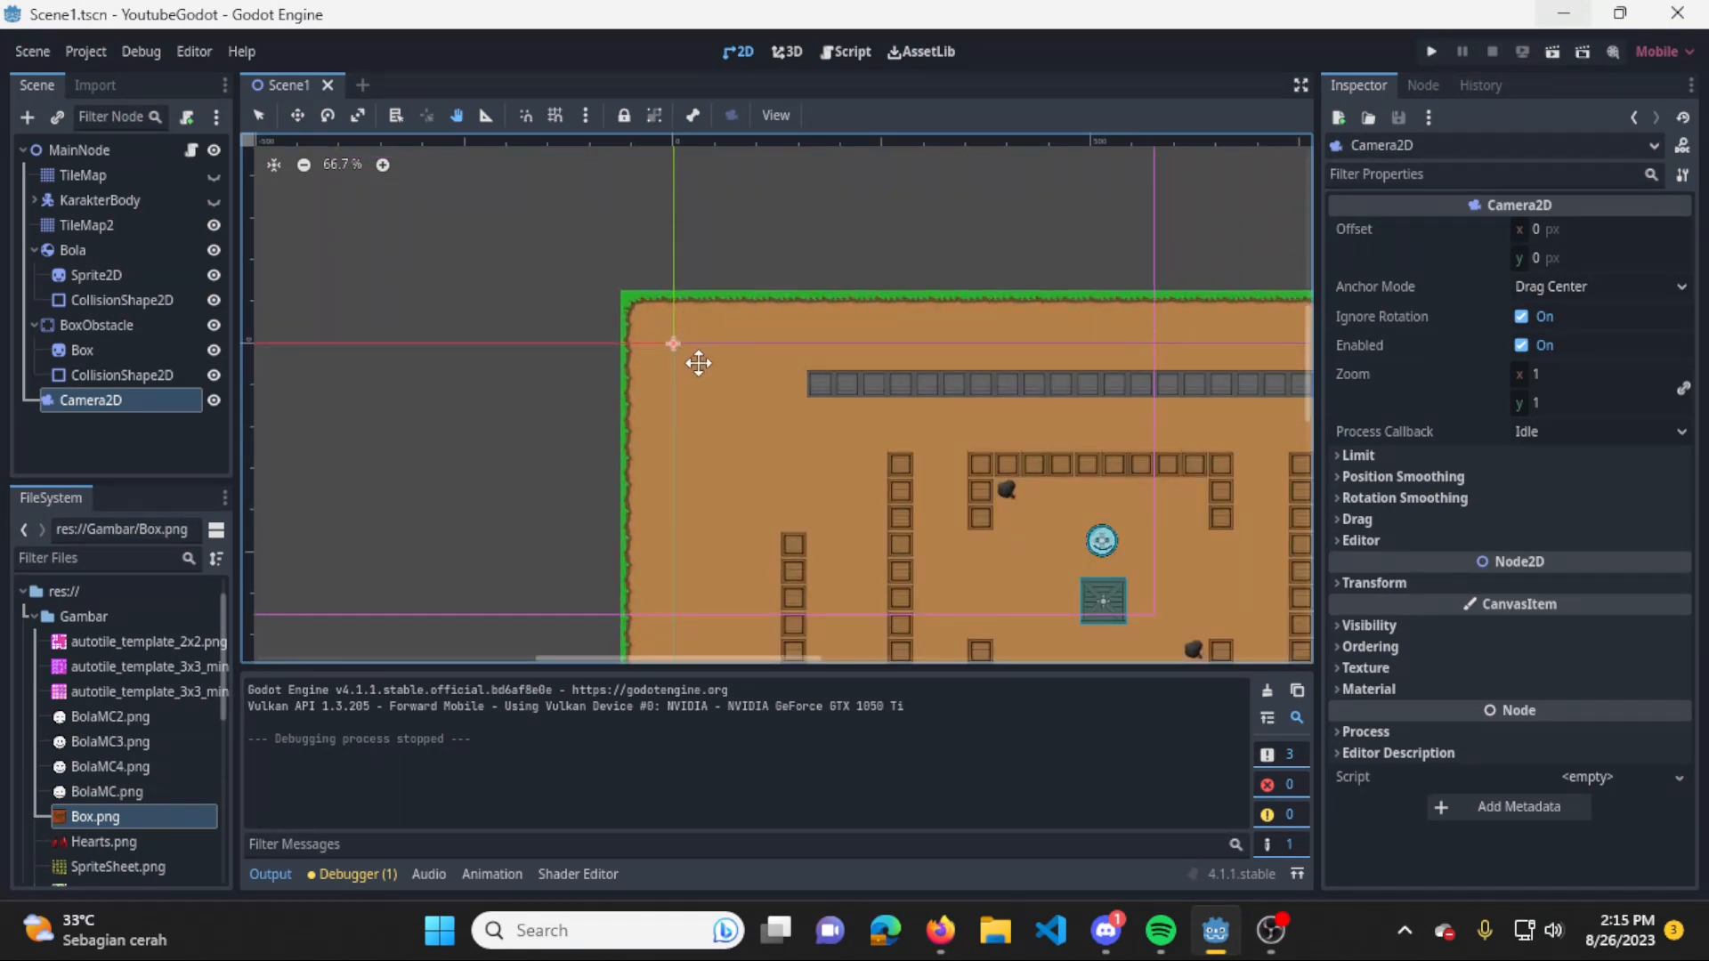
pyautogui.scroll(-2, 698, 362)
pyautogui.scroll(-1, 699, 362)
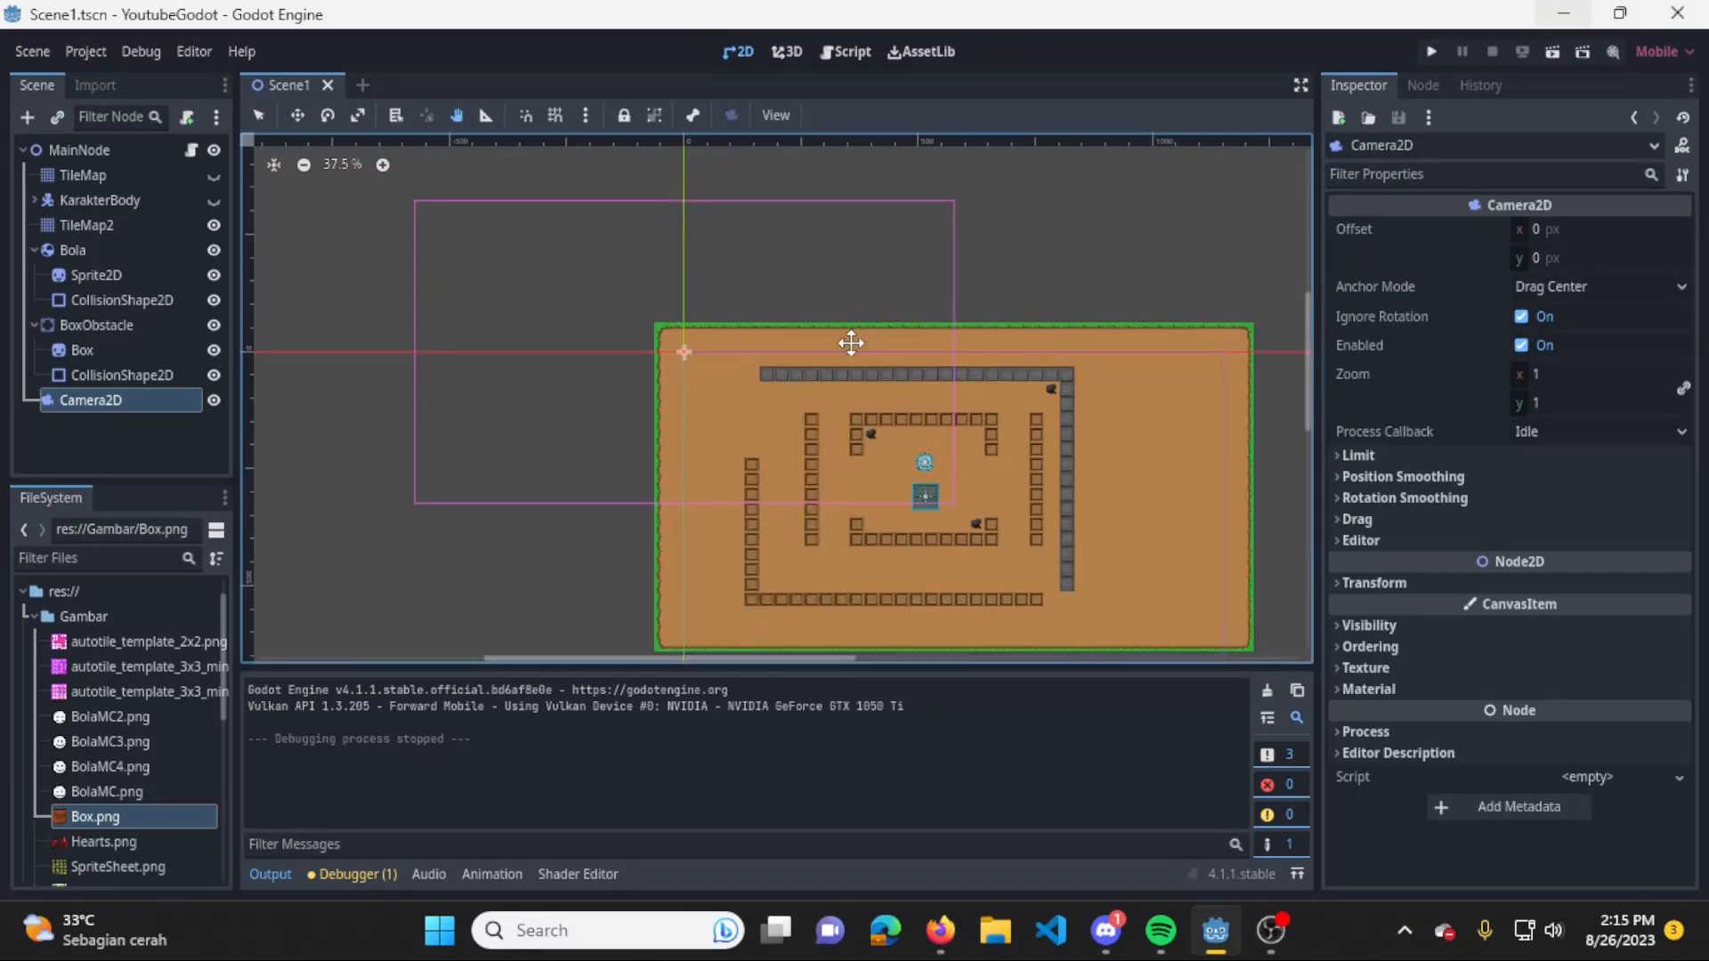
# Set the camera's anchor mode to Fixed TopLeft and move the camera above and left of the map, to about (-299, -409).
pyautogui.click(1665, 279)
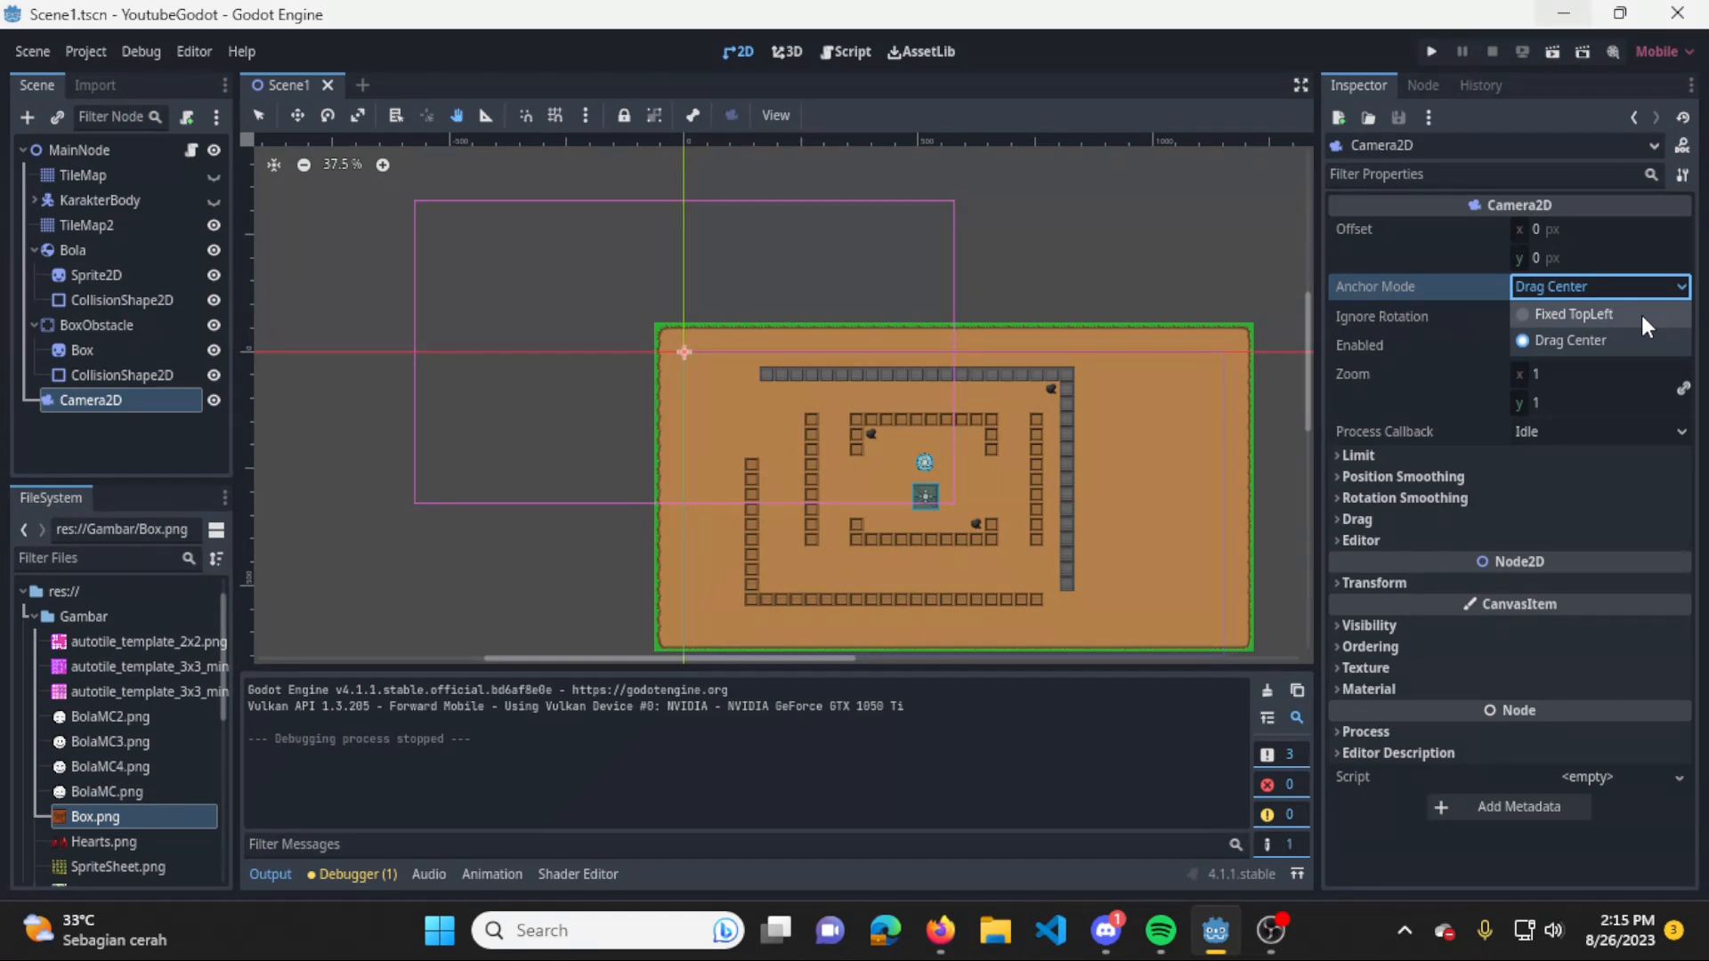
pyautogui.click(1641, 315)
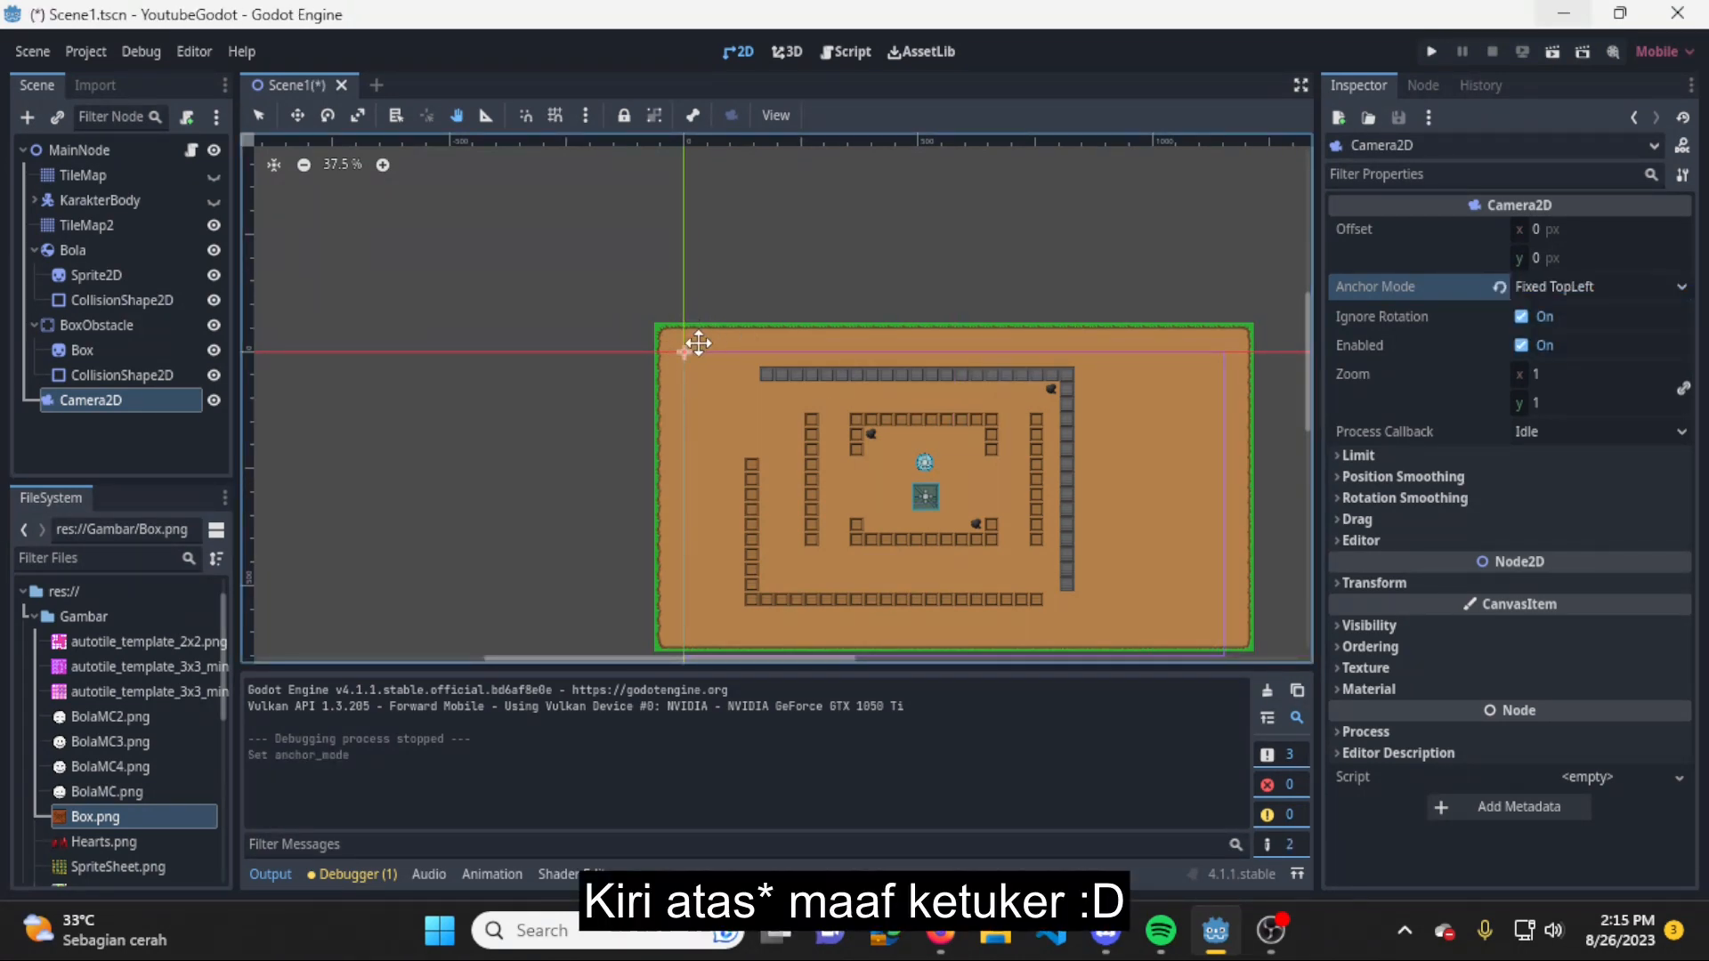
pyautogui.moveTo(683, 348); pyautogui.dragTo(673, 395)
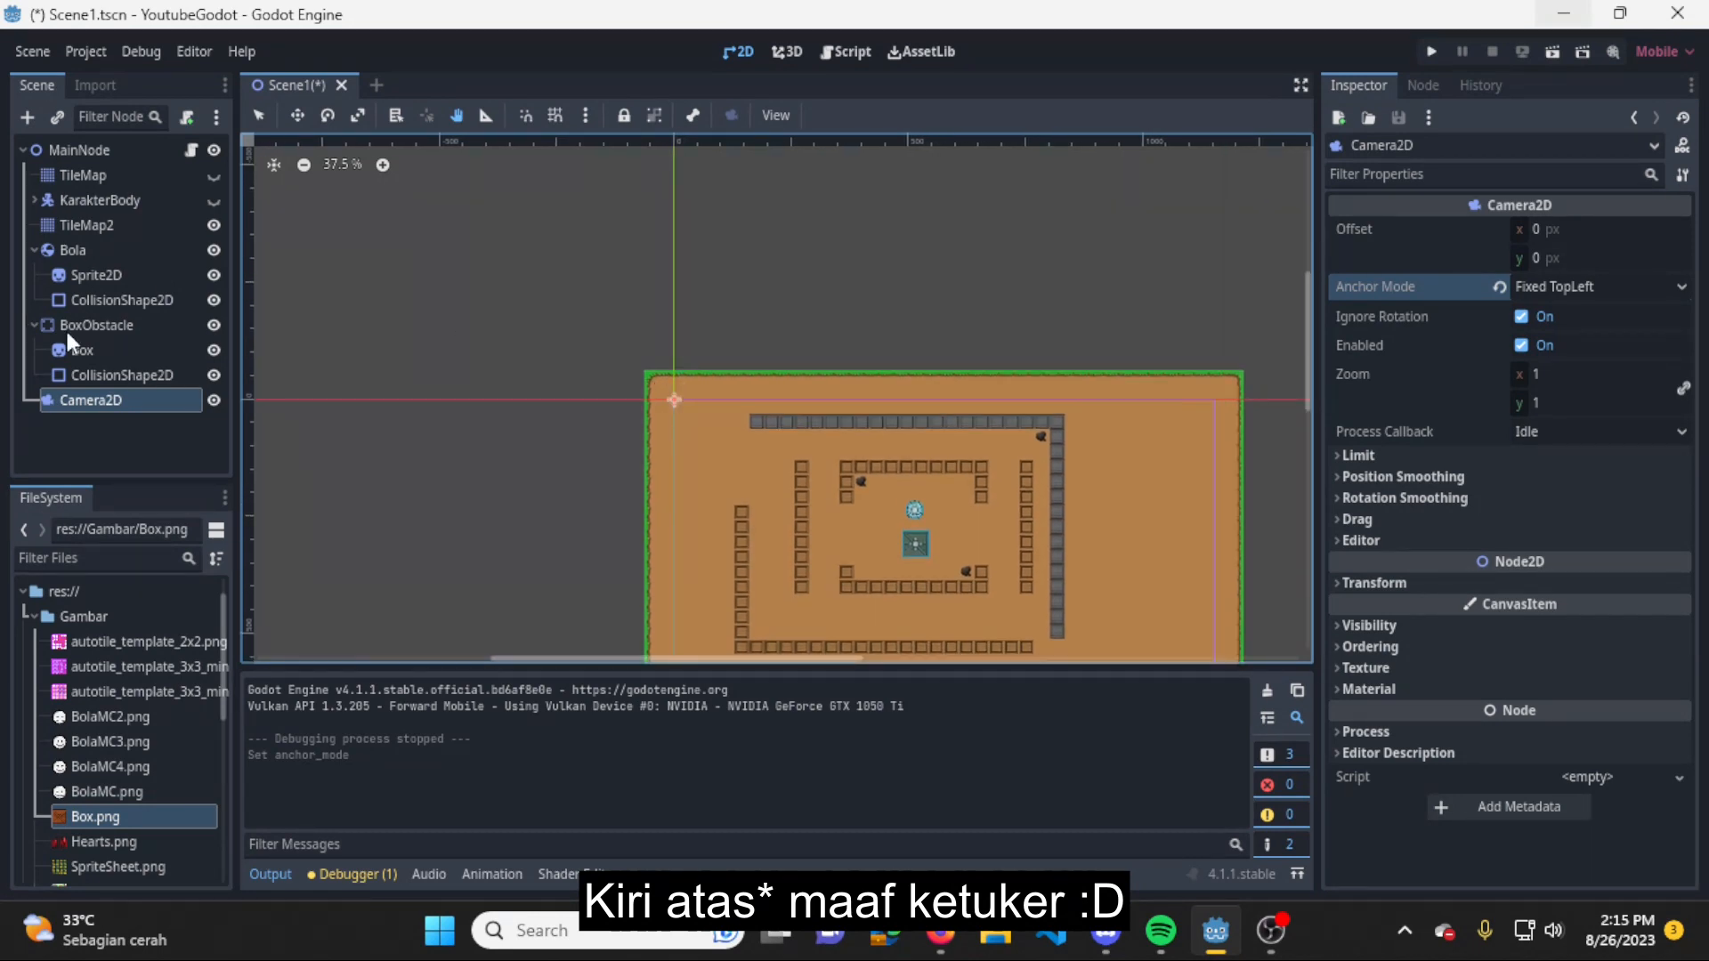
pyautogui.click(259, 115)
pyautogui.moveTo(671, 400); pyautogui.dragTo(531, 204)
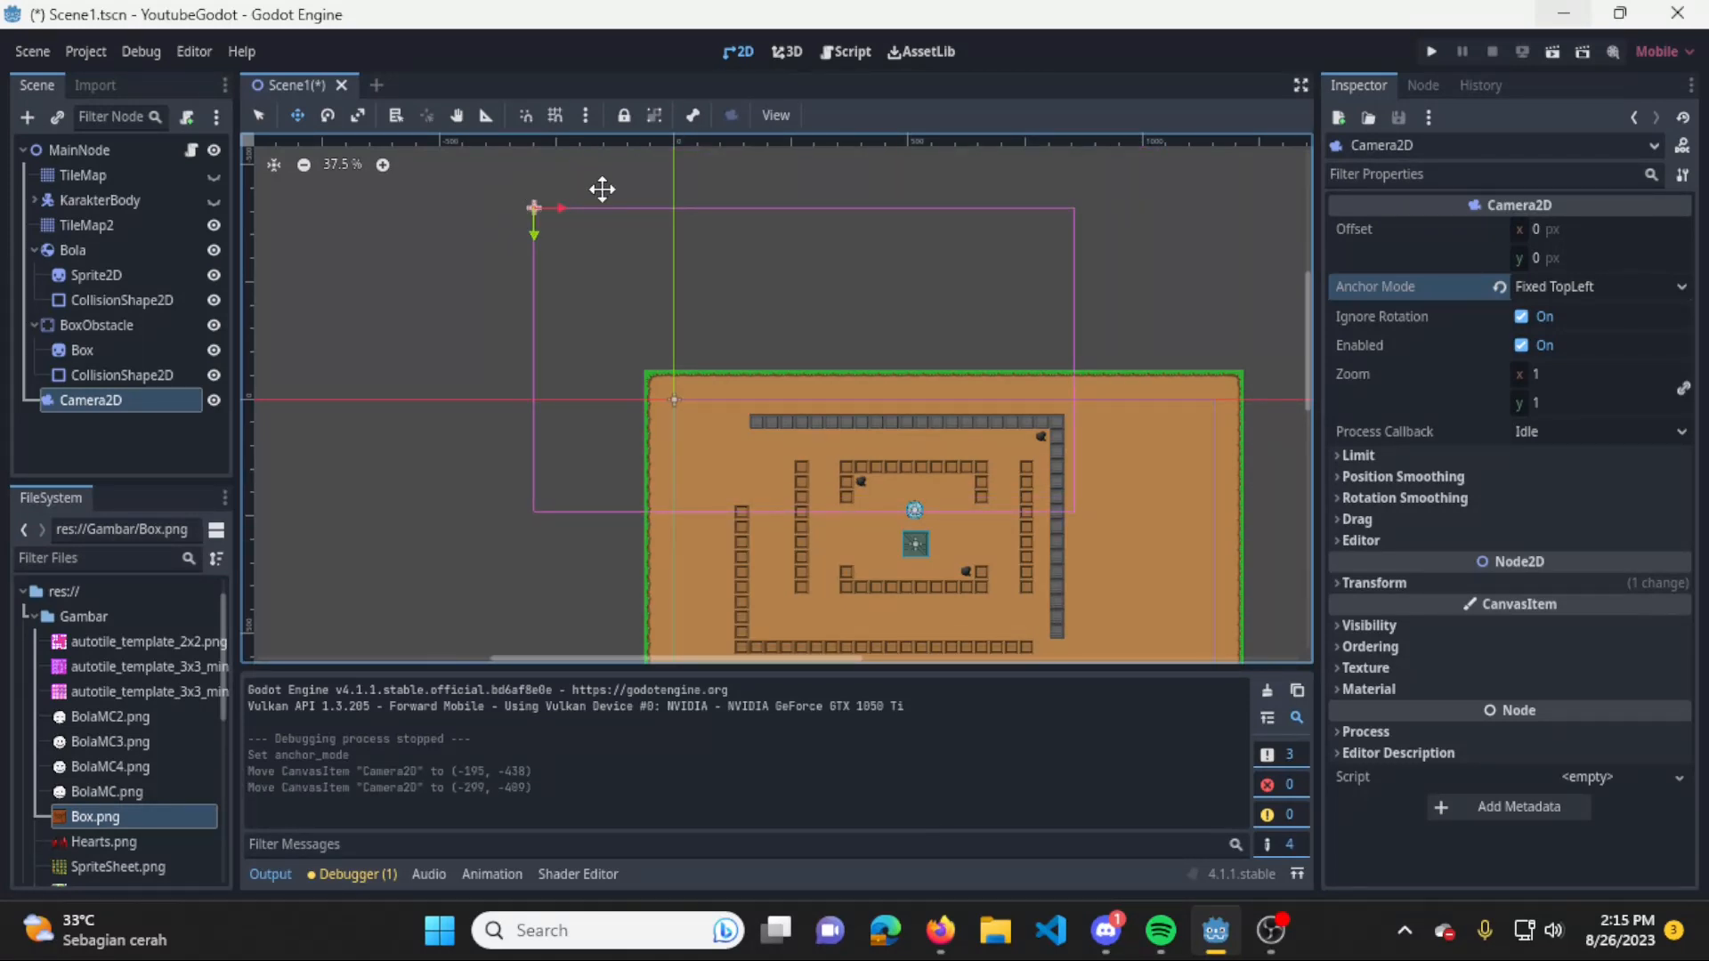
# Switch the camera's anchor mode to Drag Center and back to Fixed TopLeft to compare the two frames.
pyautogui.click(1577, 289)
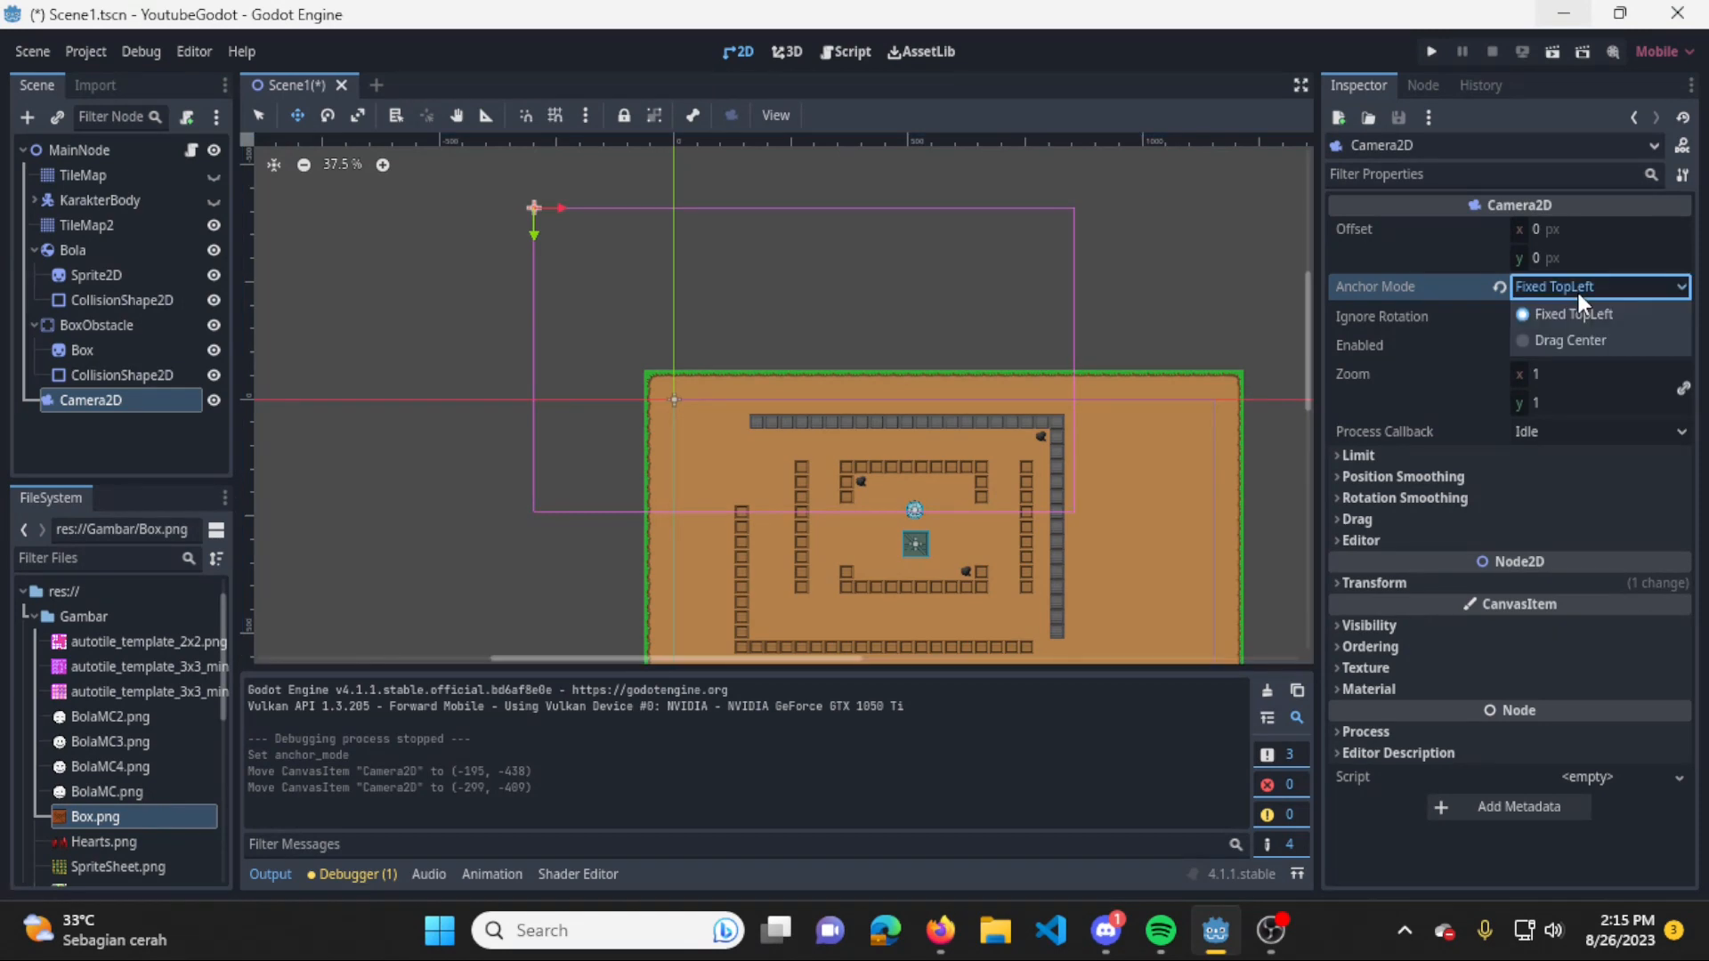
pyautogui.click(1581, 340)
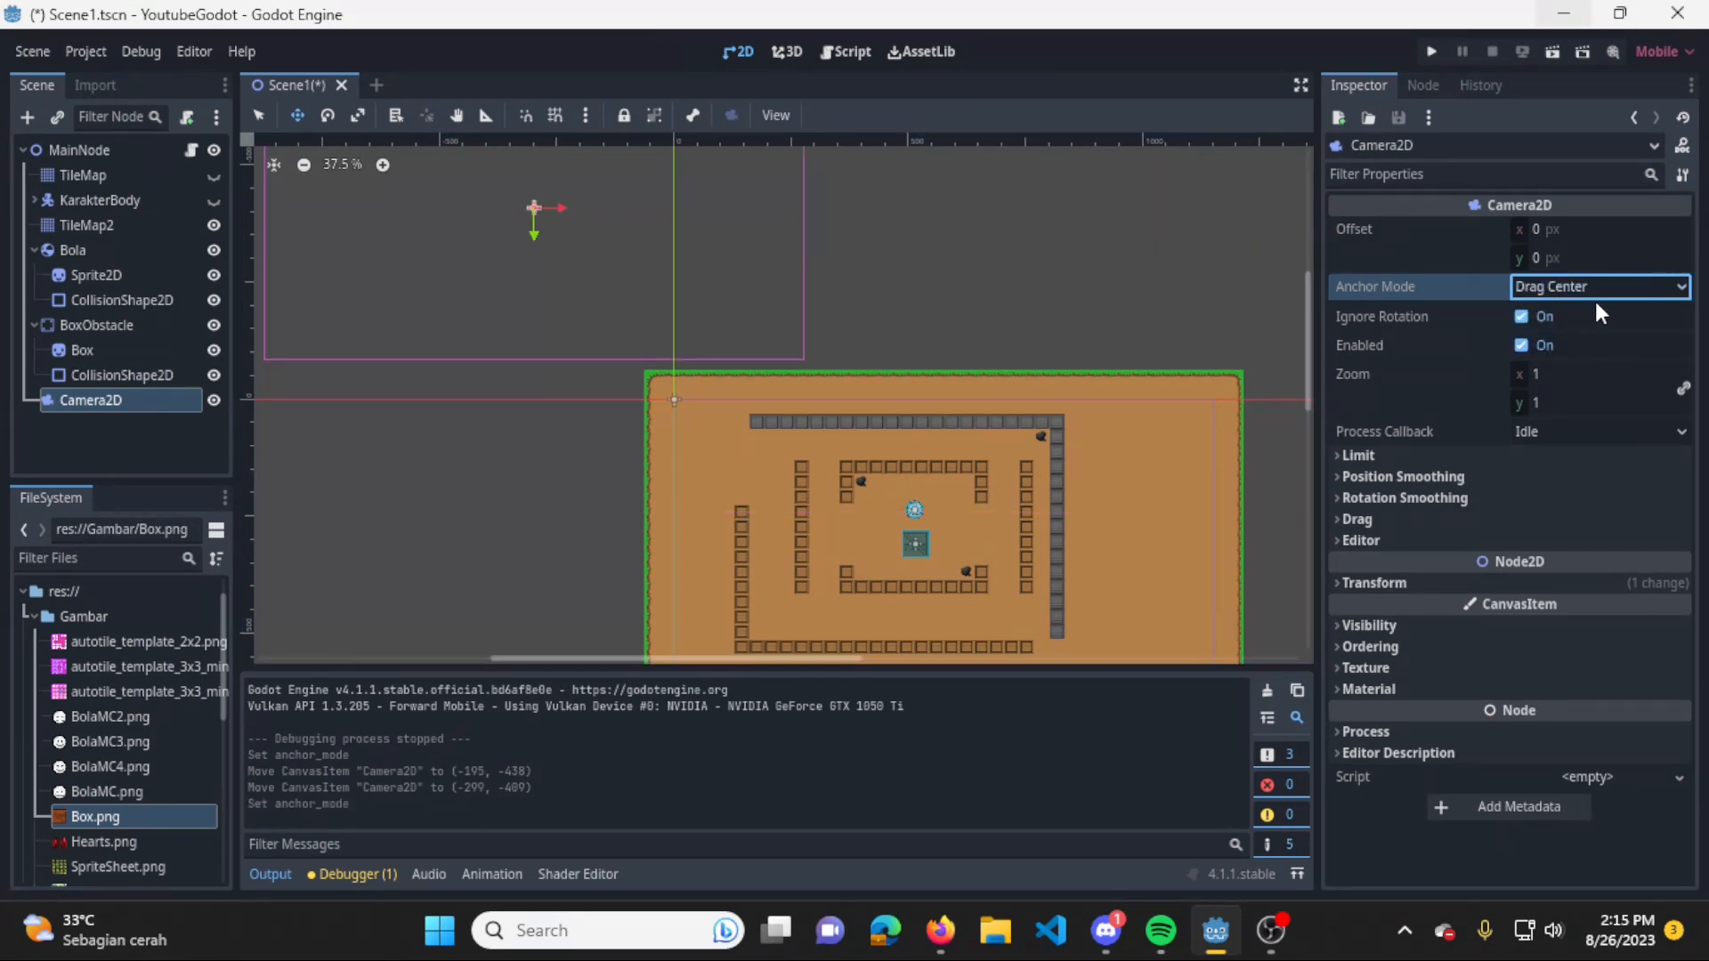
pyautogui.click(1598, 287)
pyautogui.click(1600, 317)
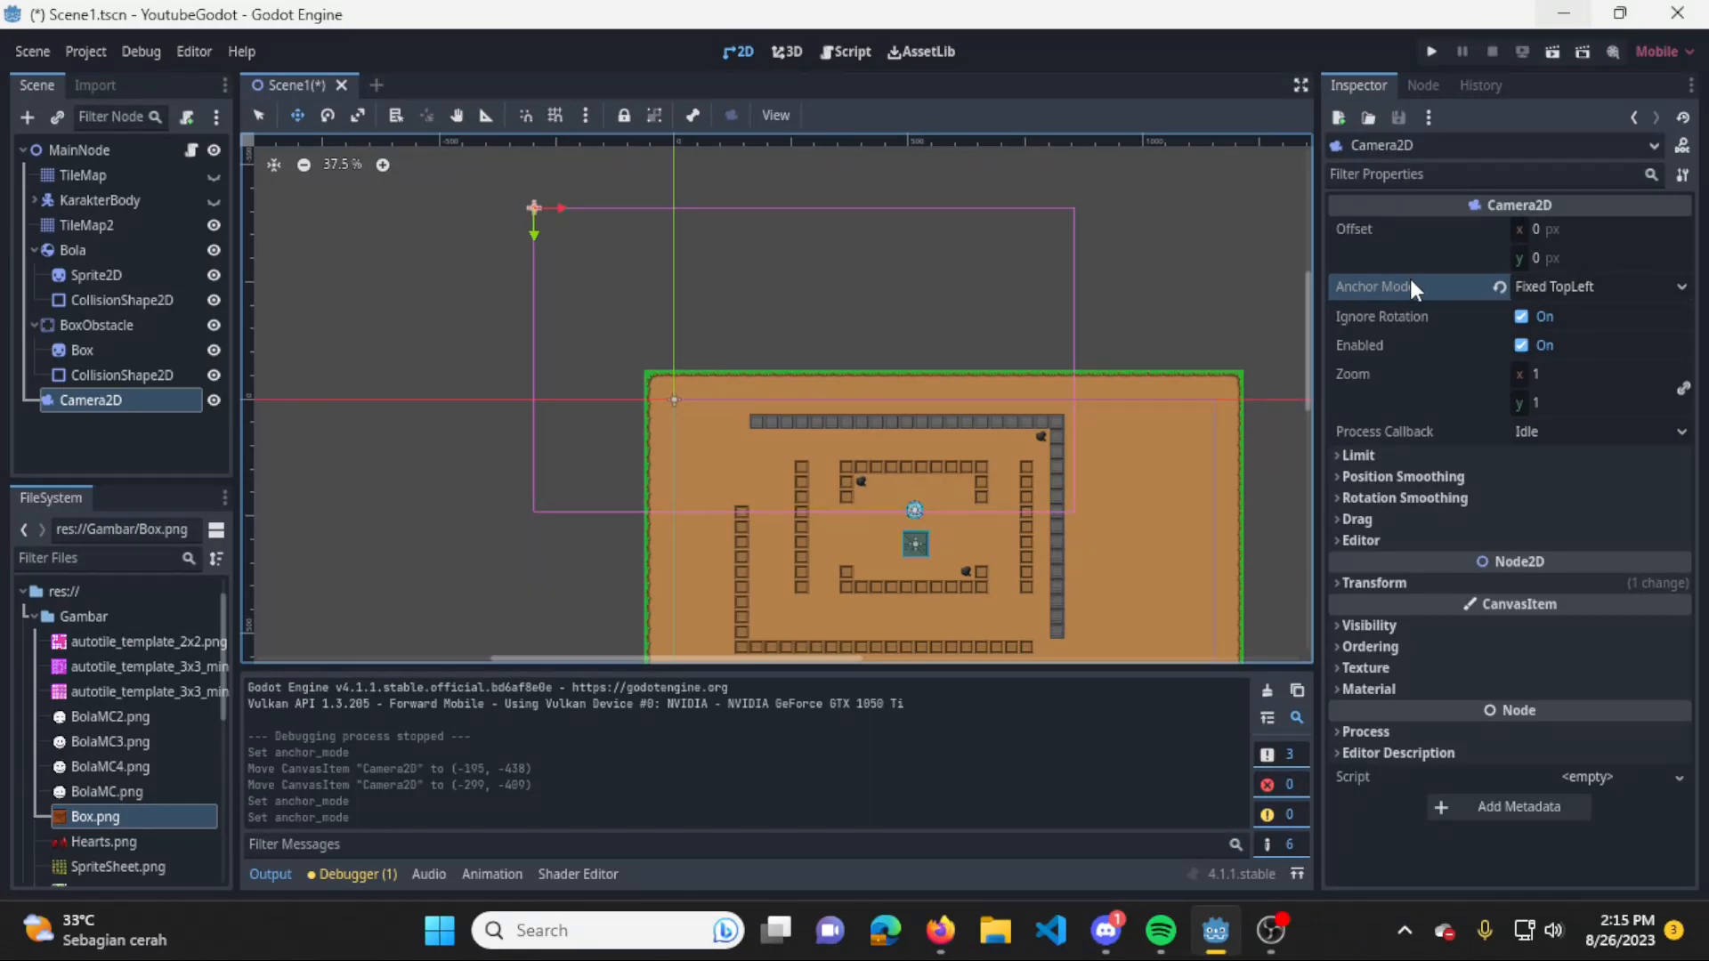
# Undo the latest anchor mode switches and both camera moves, and save the scene.
pyautogui.hotkey('ctrl', 'z')
pyautogui.hotkey('ctrl', 'z')
pyautogui.hotkey('ctrl', 'z')
pyautogui.hotkey('ctrl', 'z')
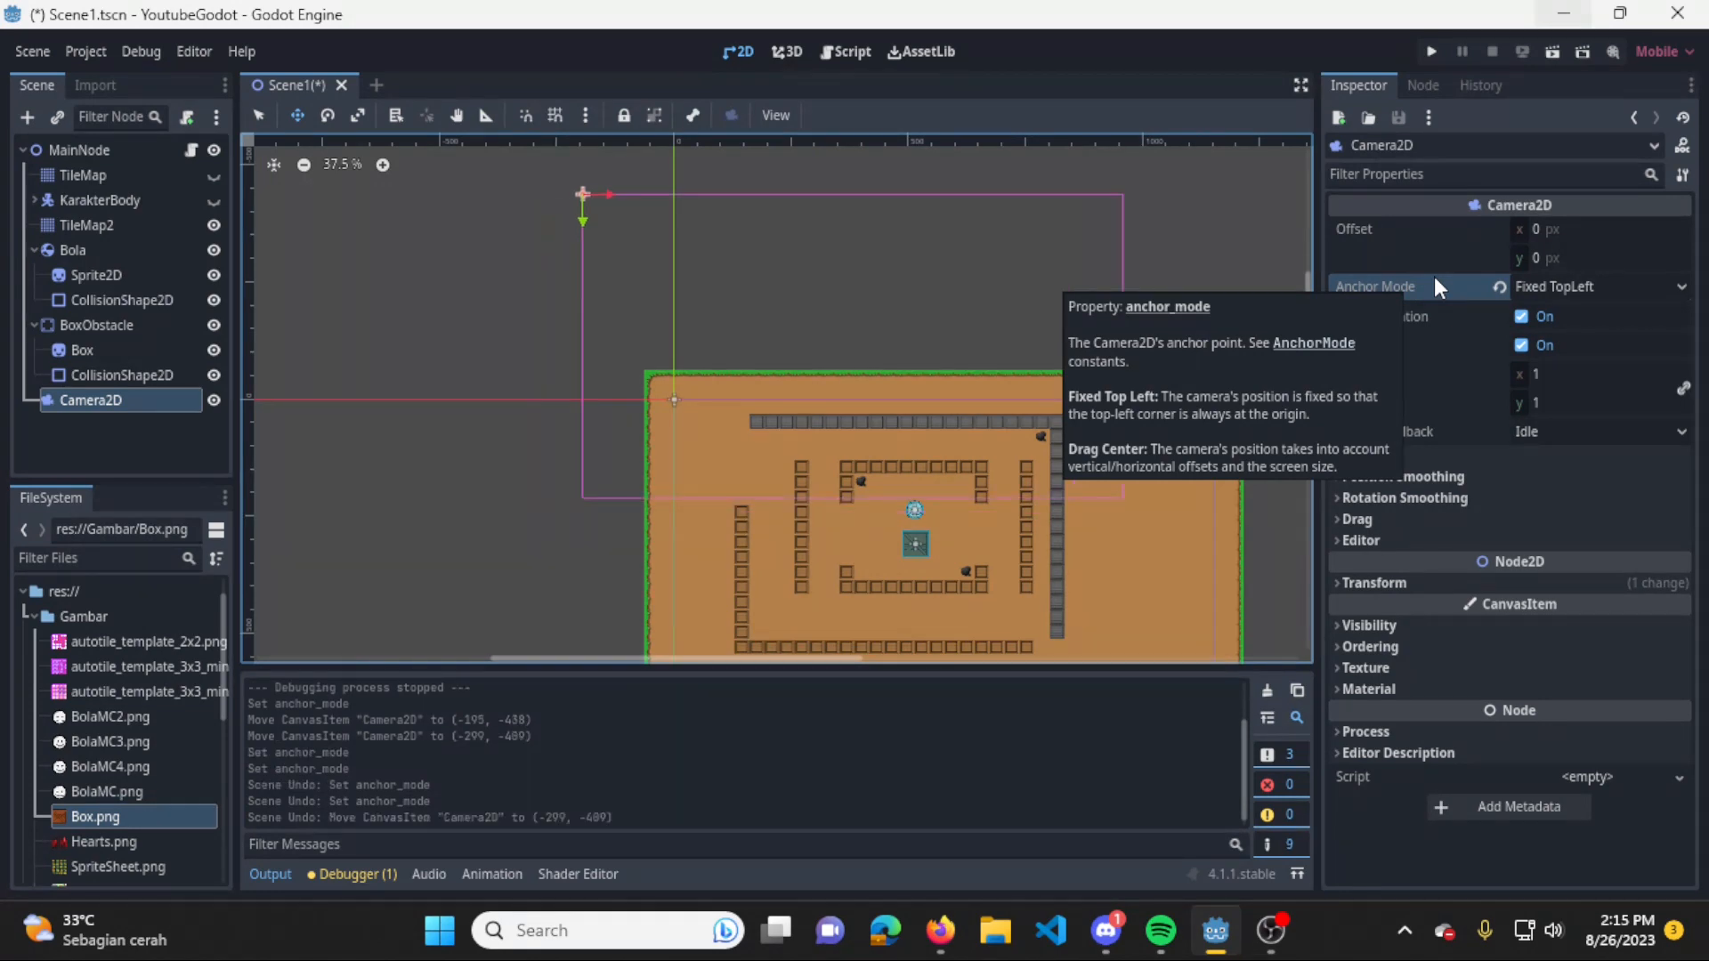
pyautogui.hotkey('ctrl', 's')
# Set the camera's anchor mode to Drag Center.
pyautogui.click(1615, 287)
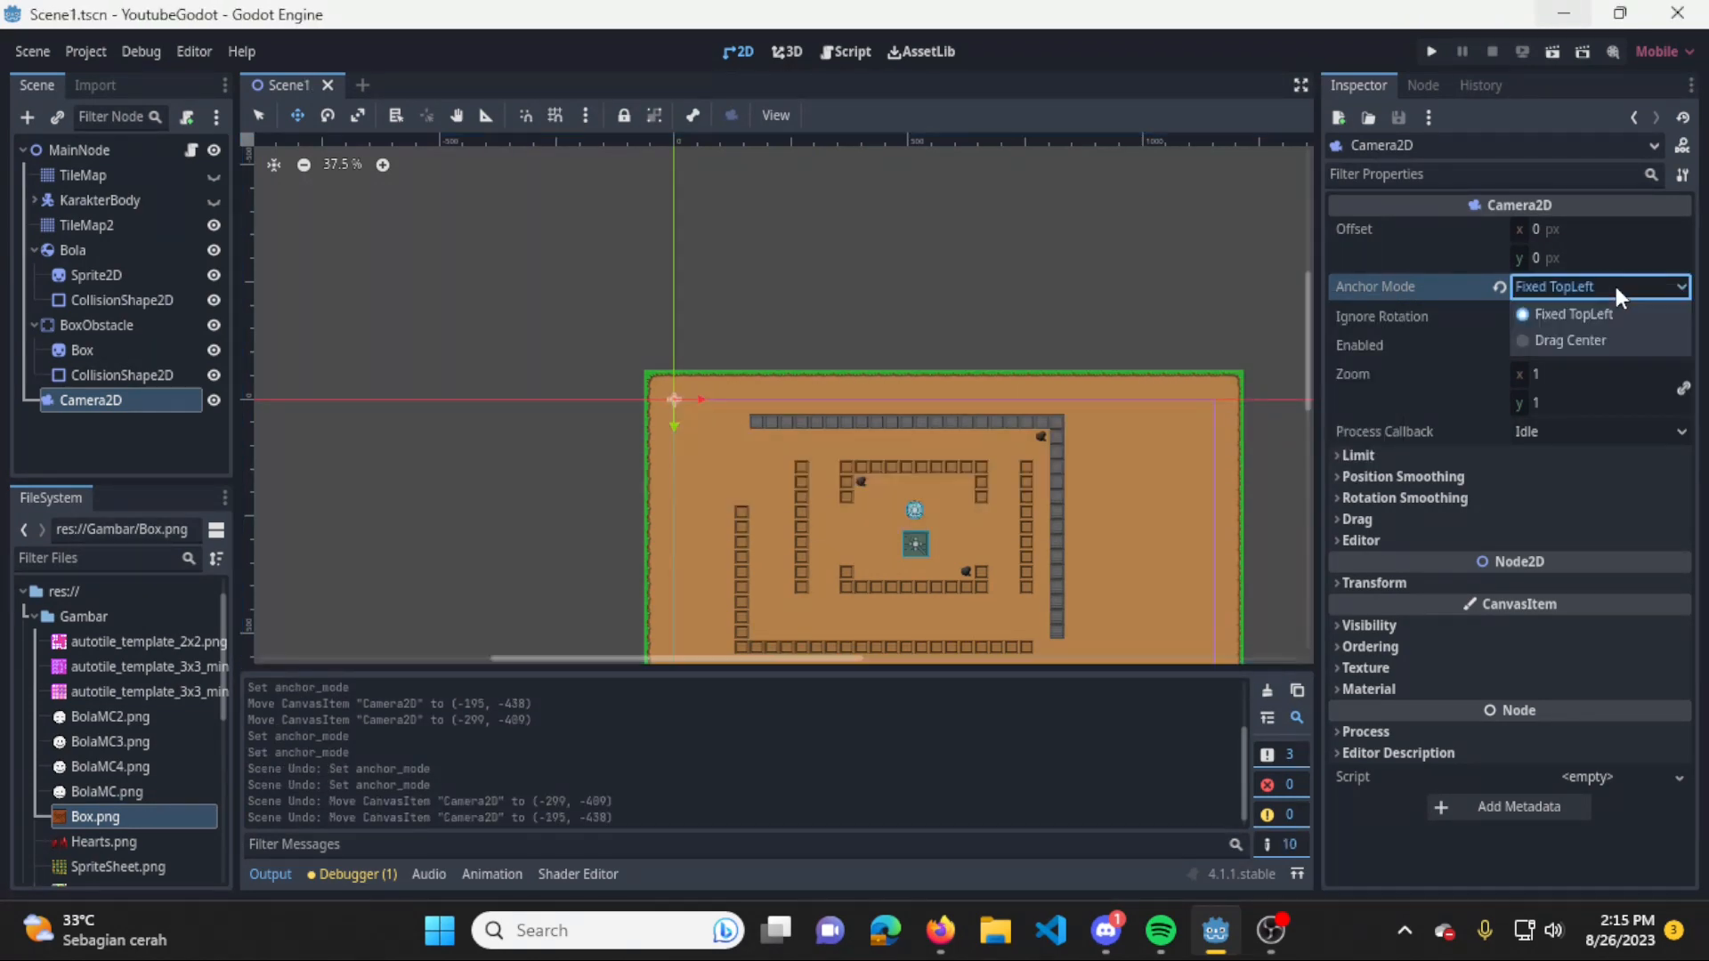
pyautogui.click(1600, 339)
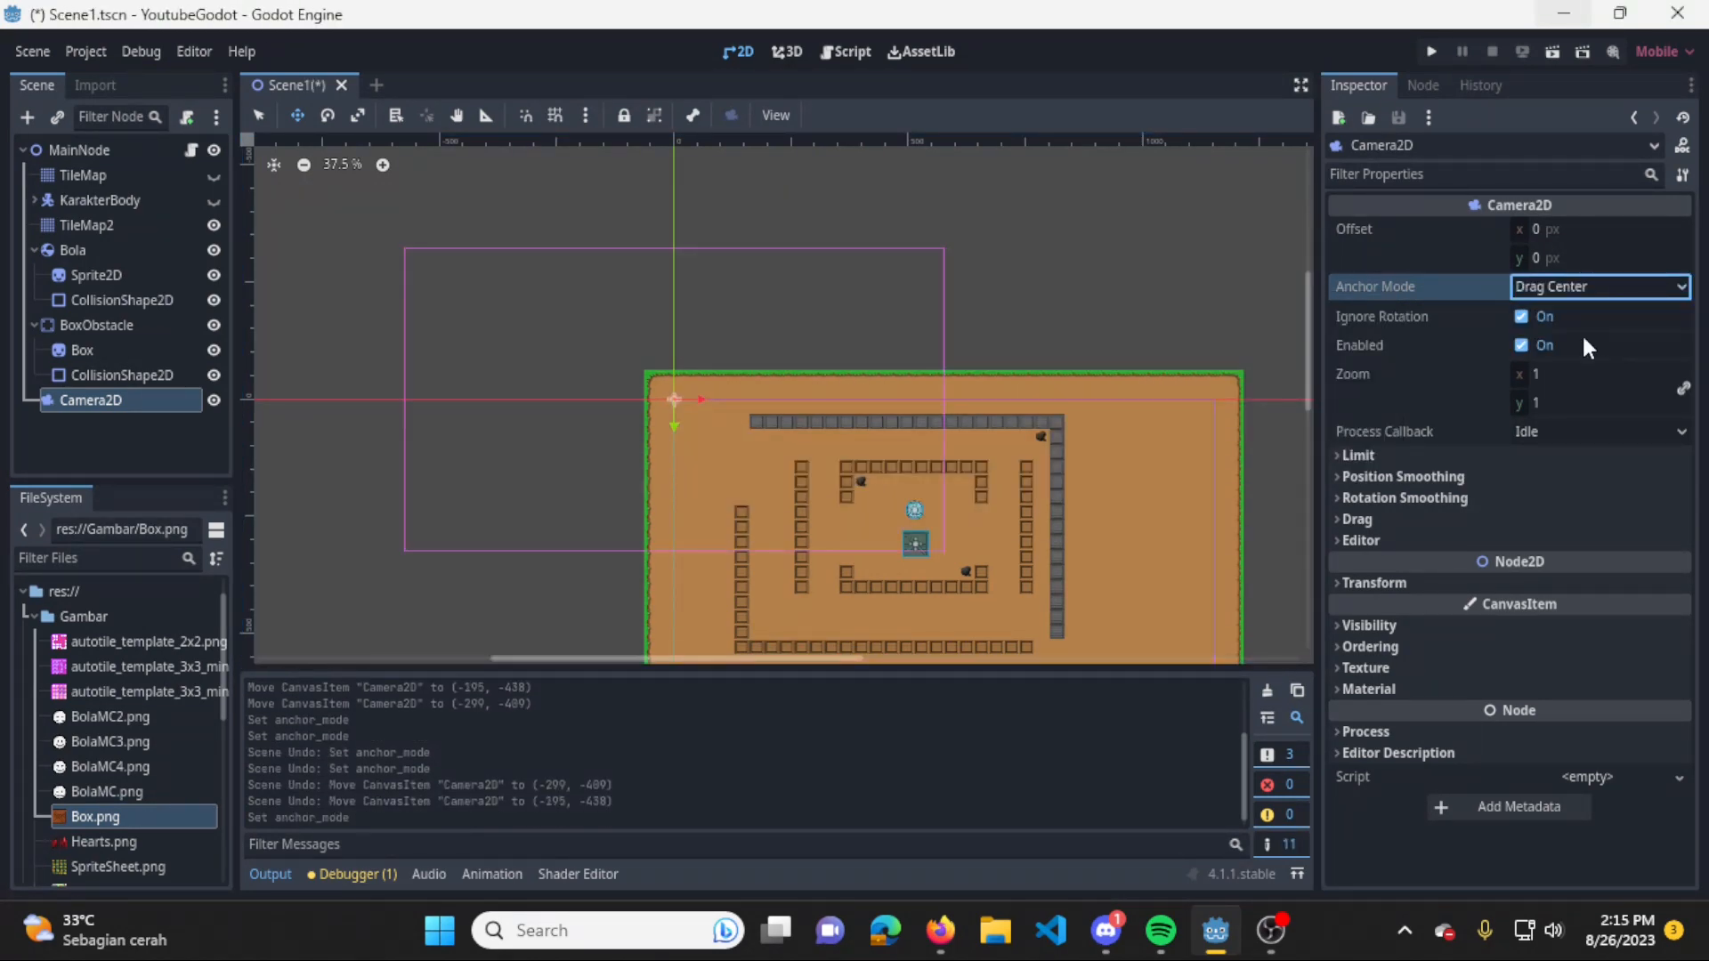
pyautogui.moveTo(1145, 351); pyautogui.dragTo(1066, 308, button='middle')
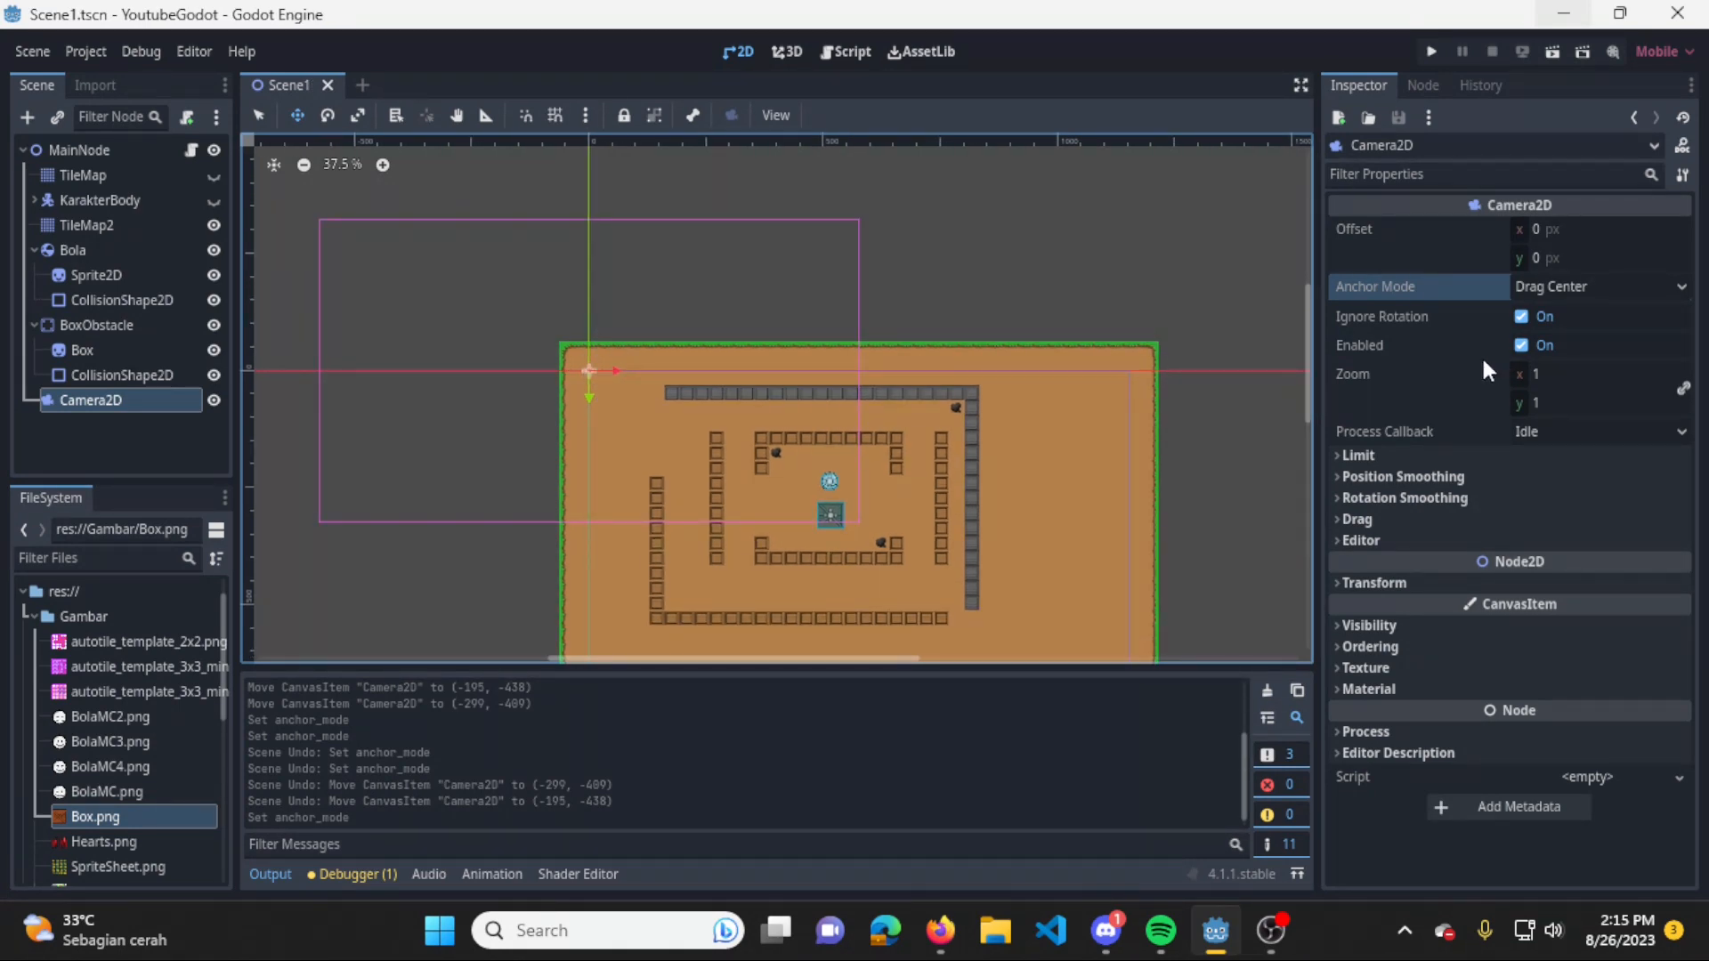
# Try a horizontal camera offset of 50 px, and reset it to 0.
pyautogui.moveTo(1424, 249)
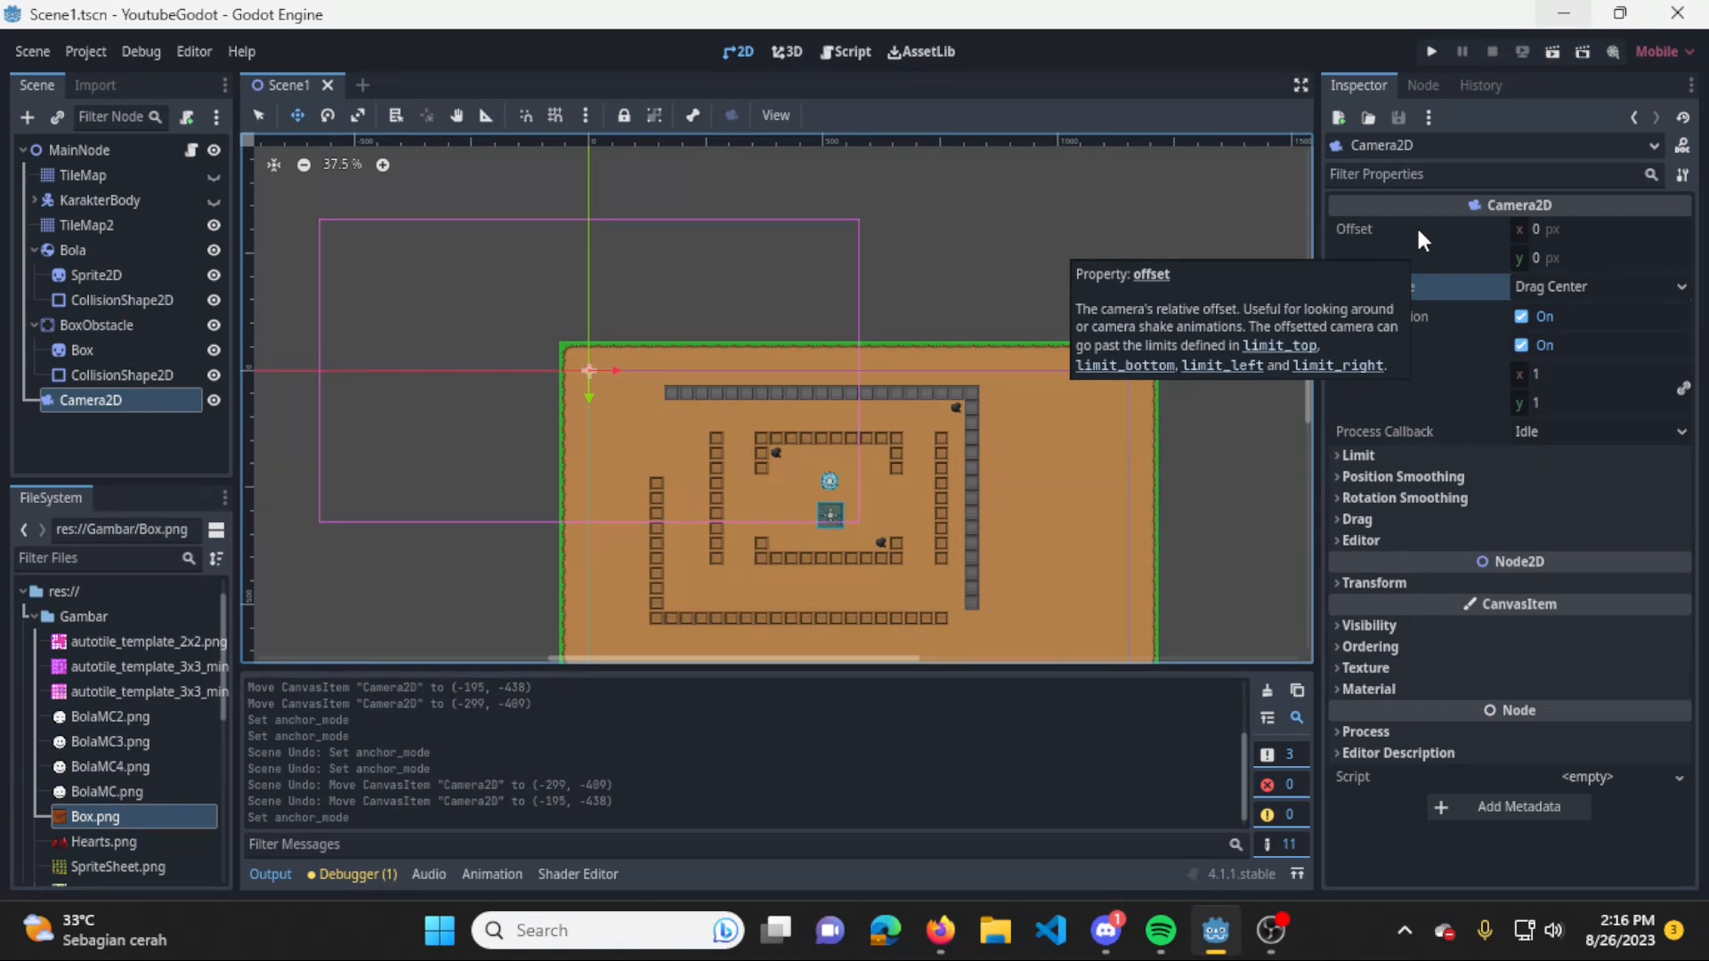
pyautogui.click(1572, 229)
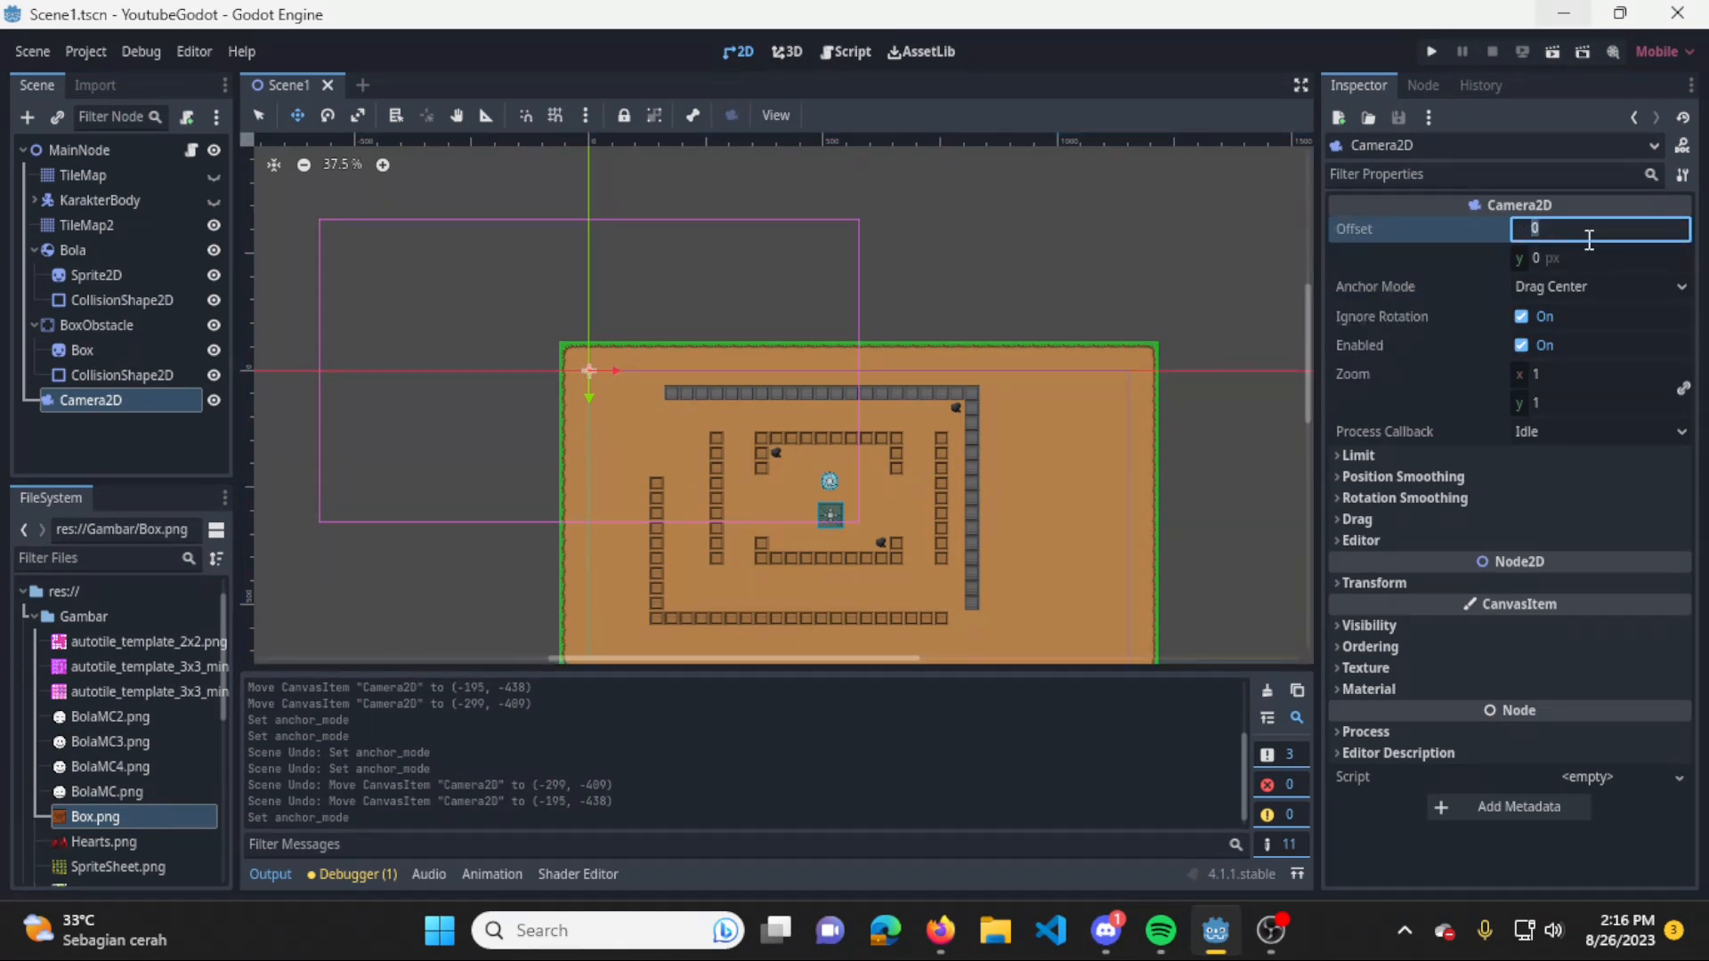
pyautogui.write('50')
pyautogui.press('Return')
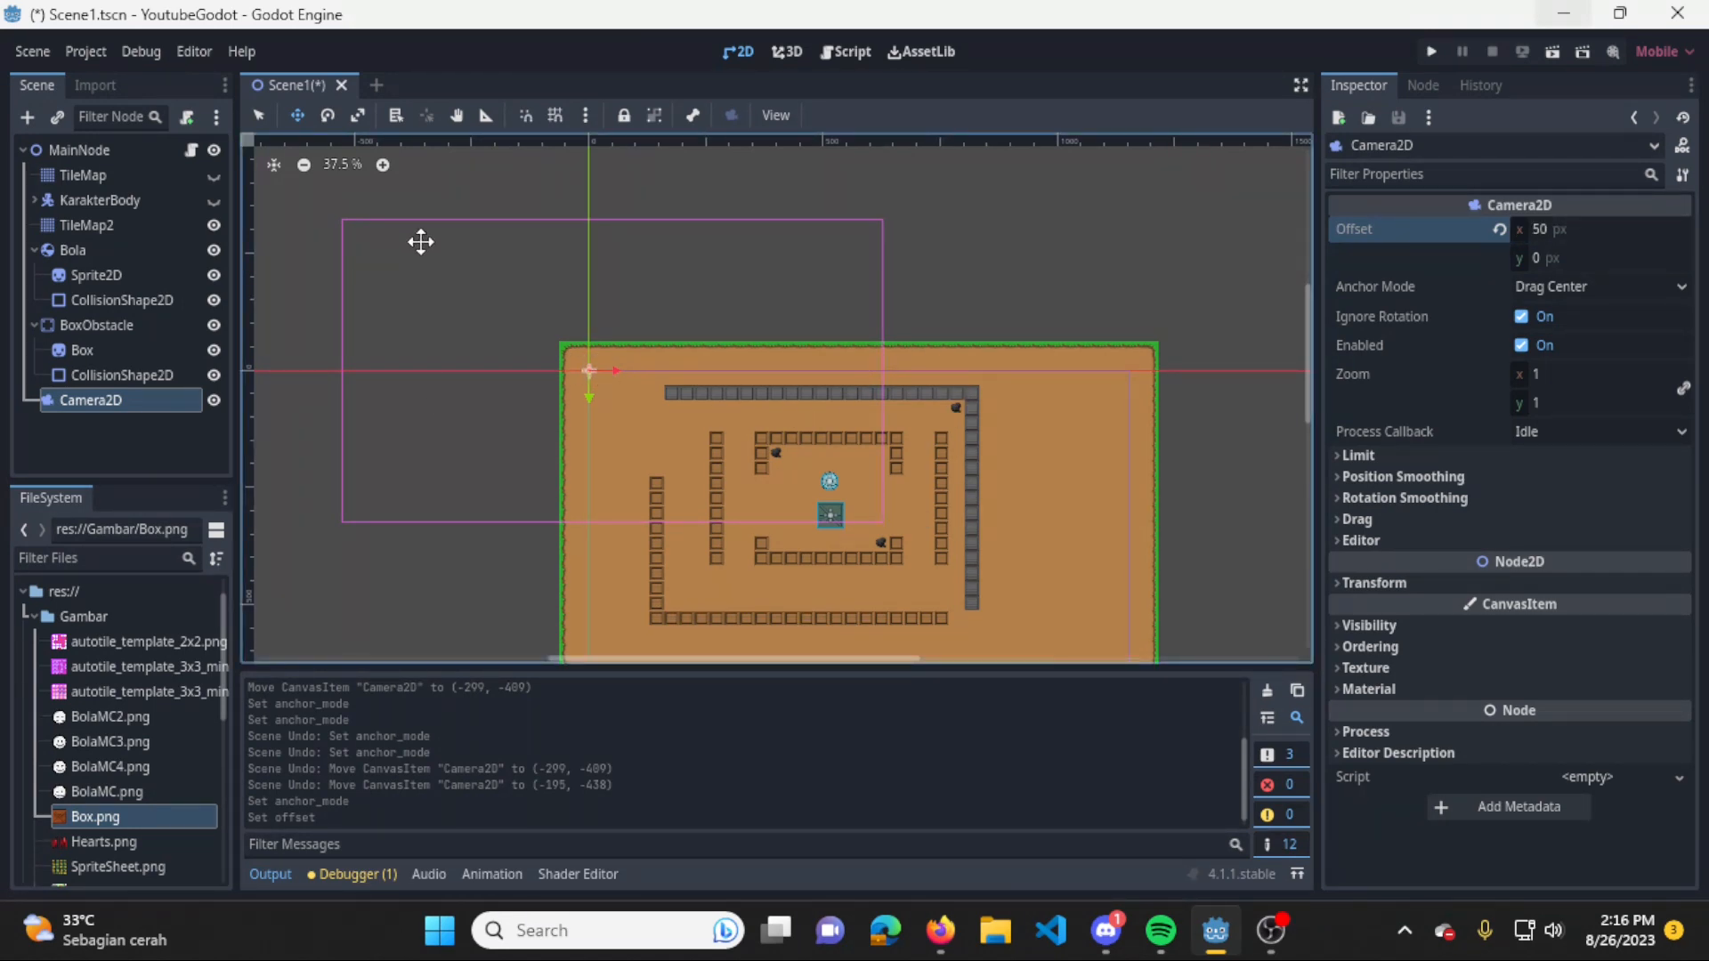
pyautogui.click(1593, 230)
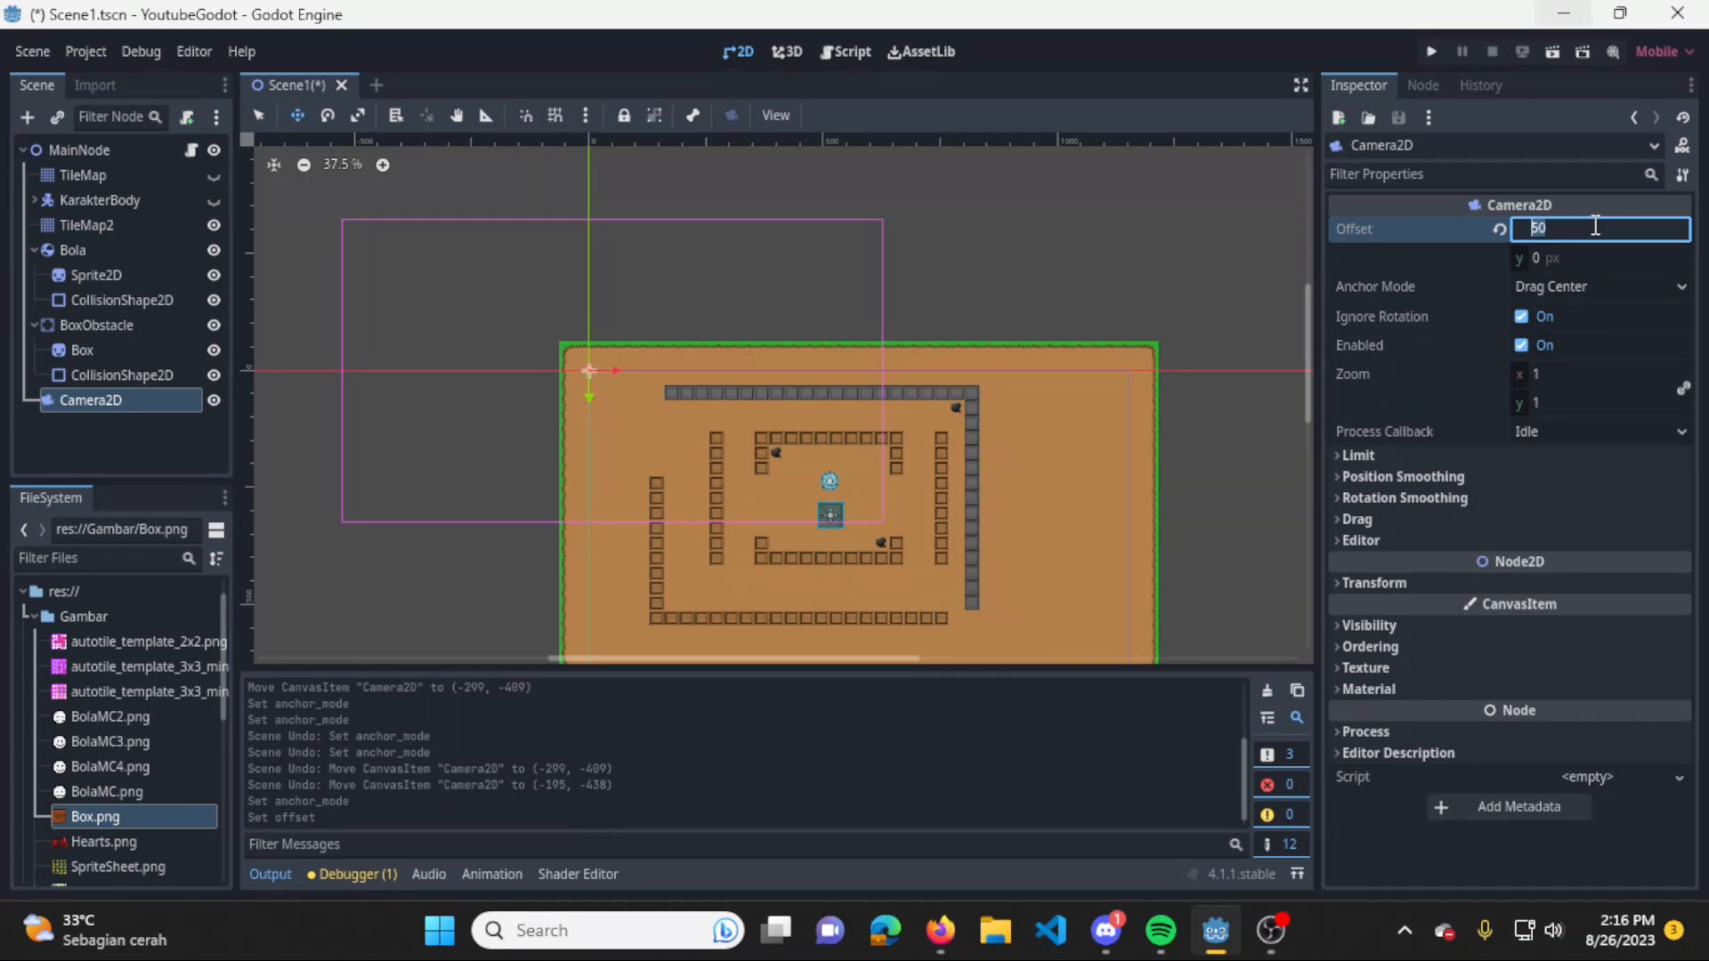
pyautogui.write('0')
pyautogui.press('Return')
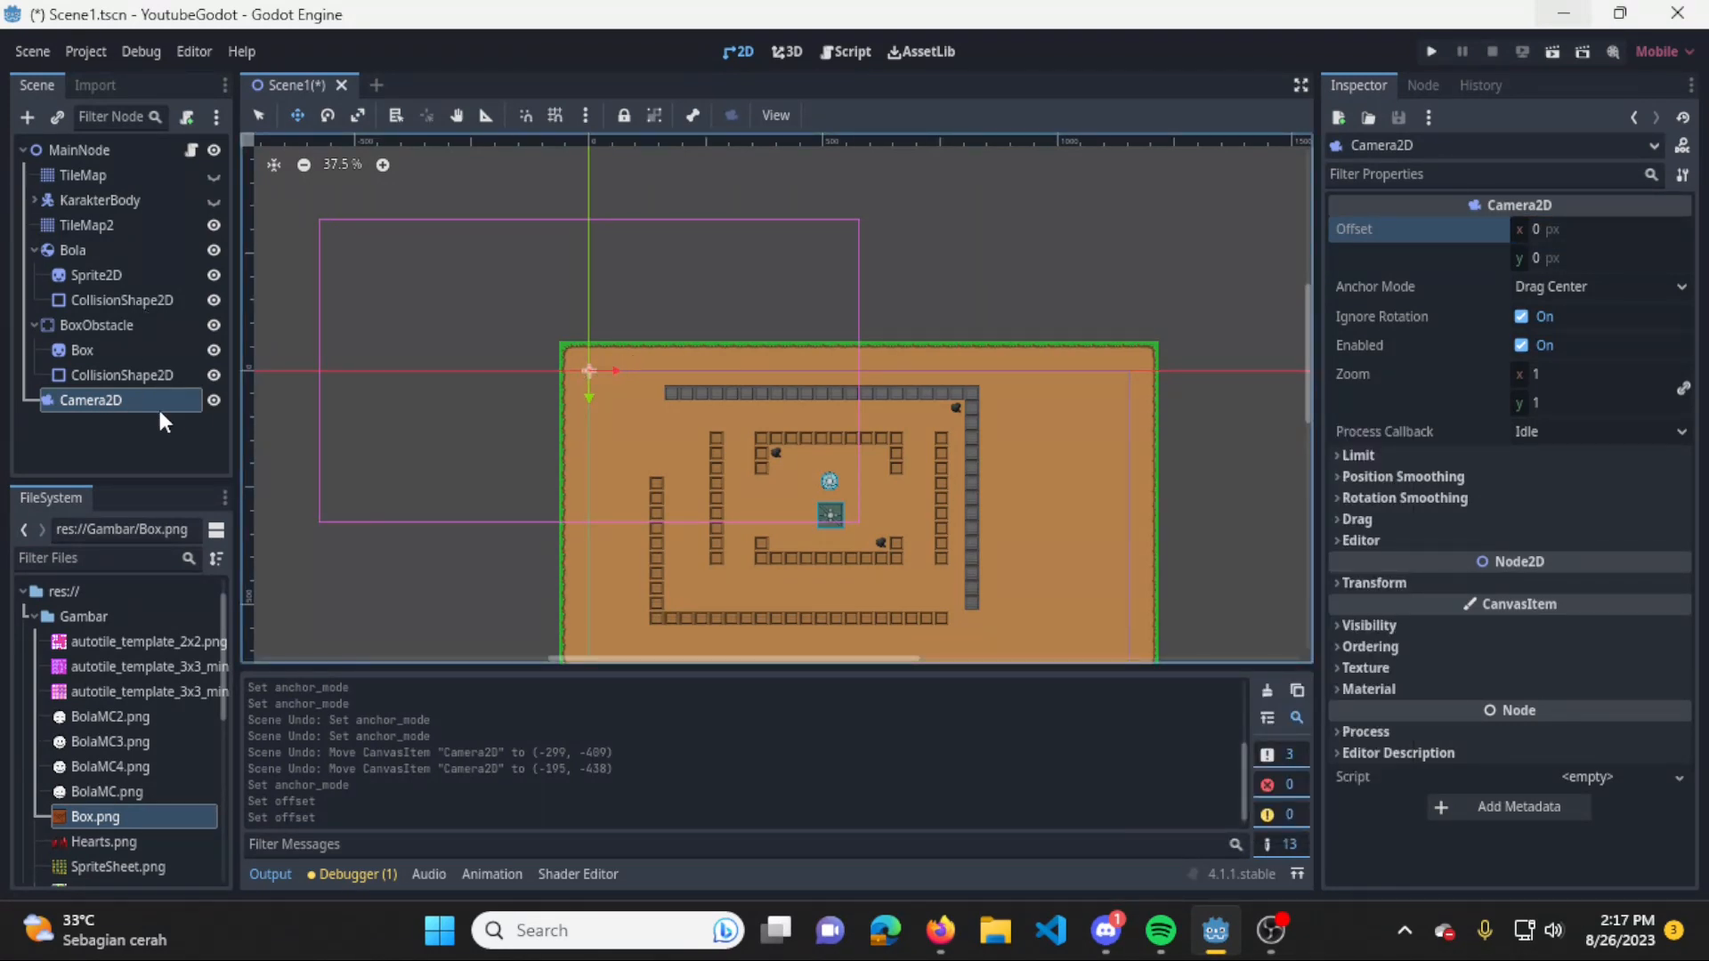
# Inspect the Bola node's properties and reselect the Camera2D node.
pyautogui.click(141, 248)
pyautogui.click(113, 400)
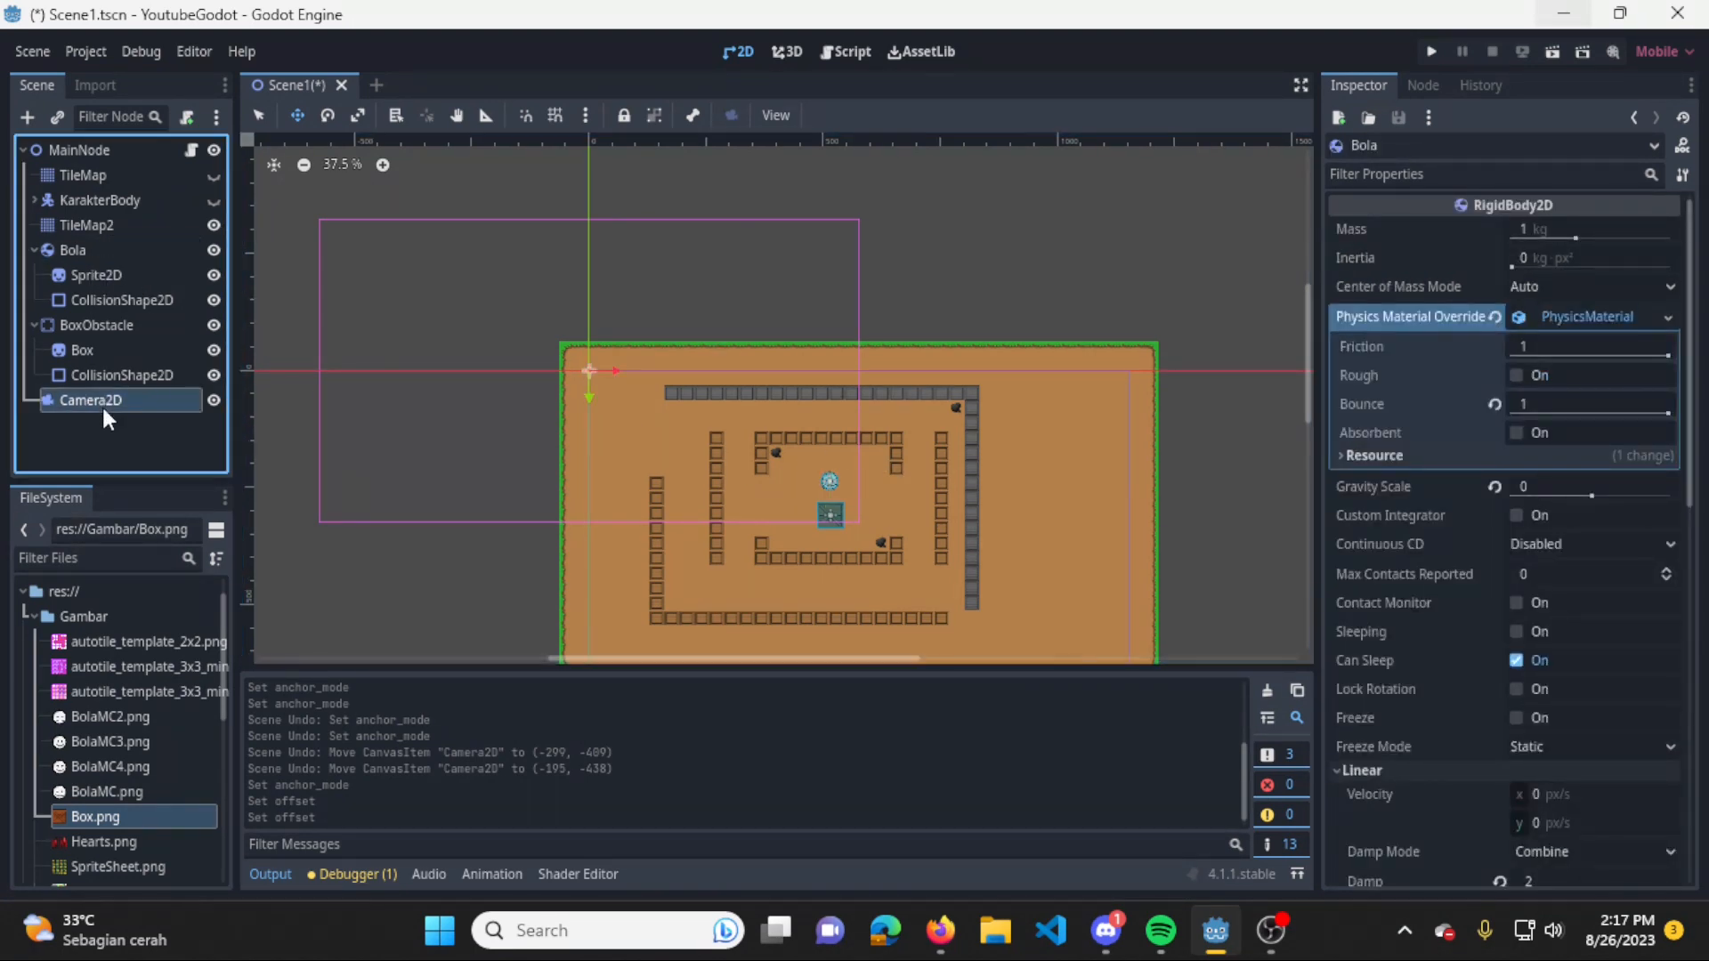
# Move the Camera2D node onto the ball, to about (515, 238), and test-run the game to check the view.
pyautogui.moveTo(580, 368); pyautogui.dragTo(822, 478)
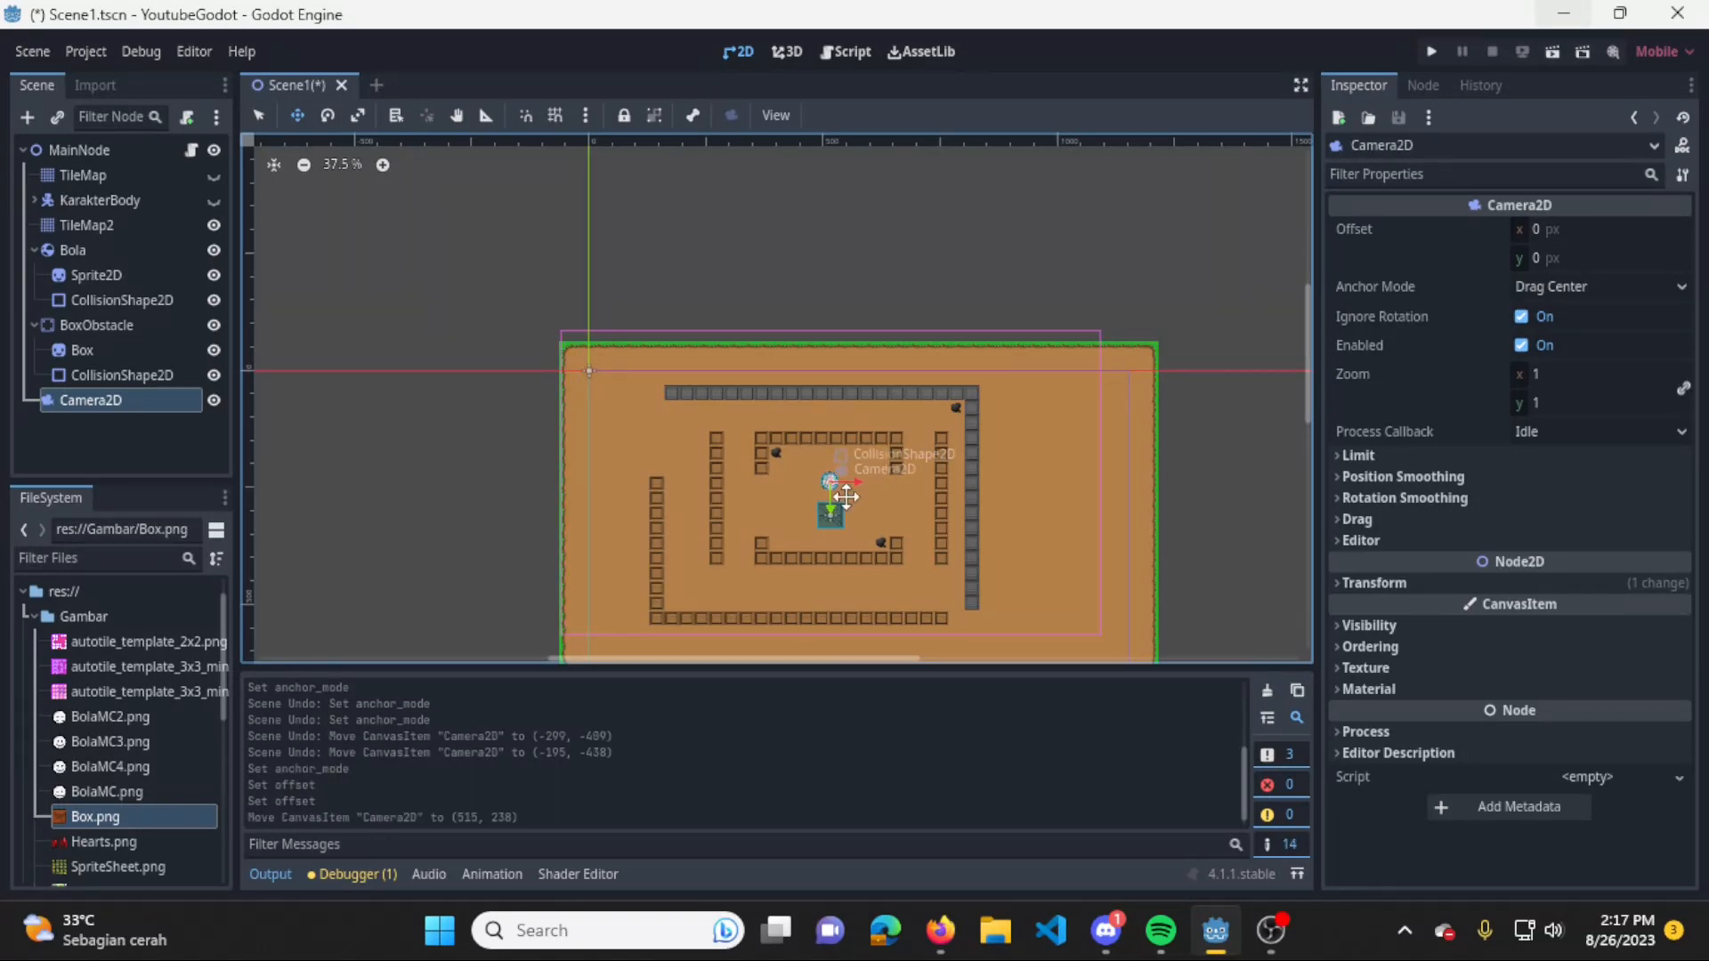
pyautogui.scroll(6, 867, 499)
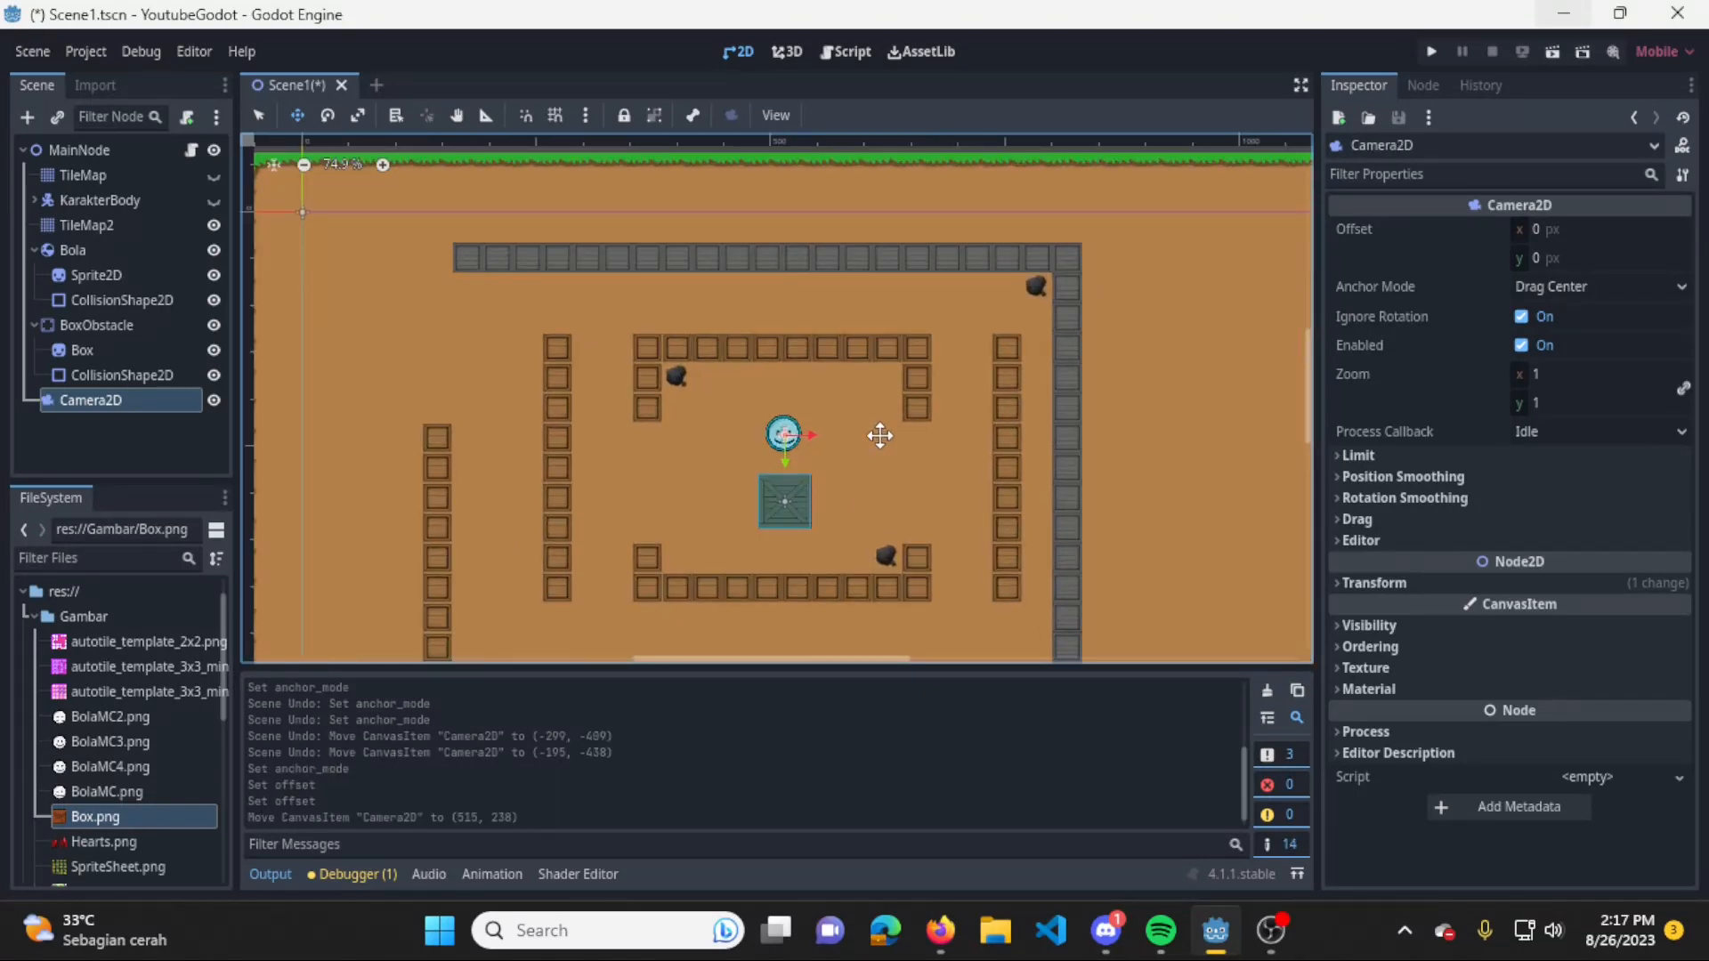
pyautogui.click(1431, 51)
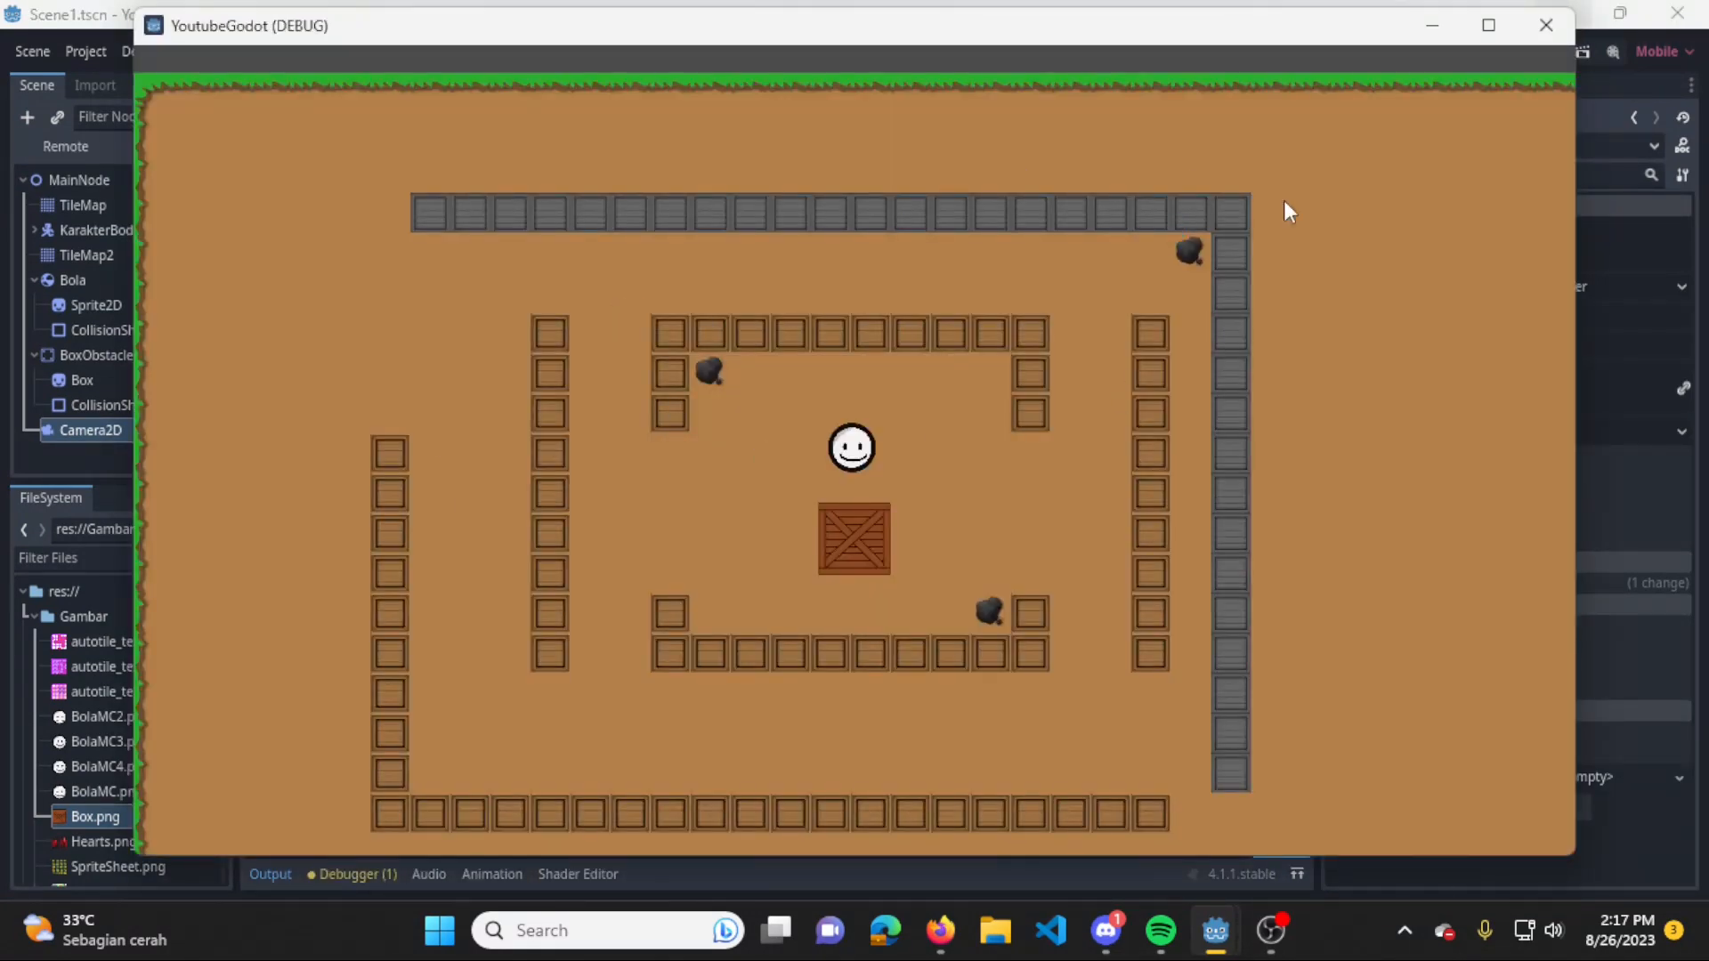
pyautogui.click(1550, 27)
# Set the camera's zoom to 2 on both axes and test-run the game to check the magnified view.
pyautogui.click(1578, 373)
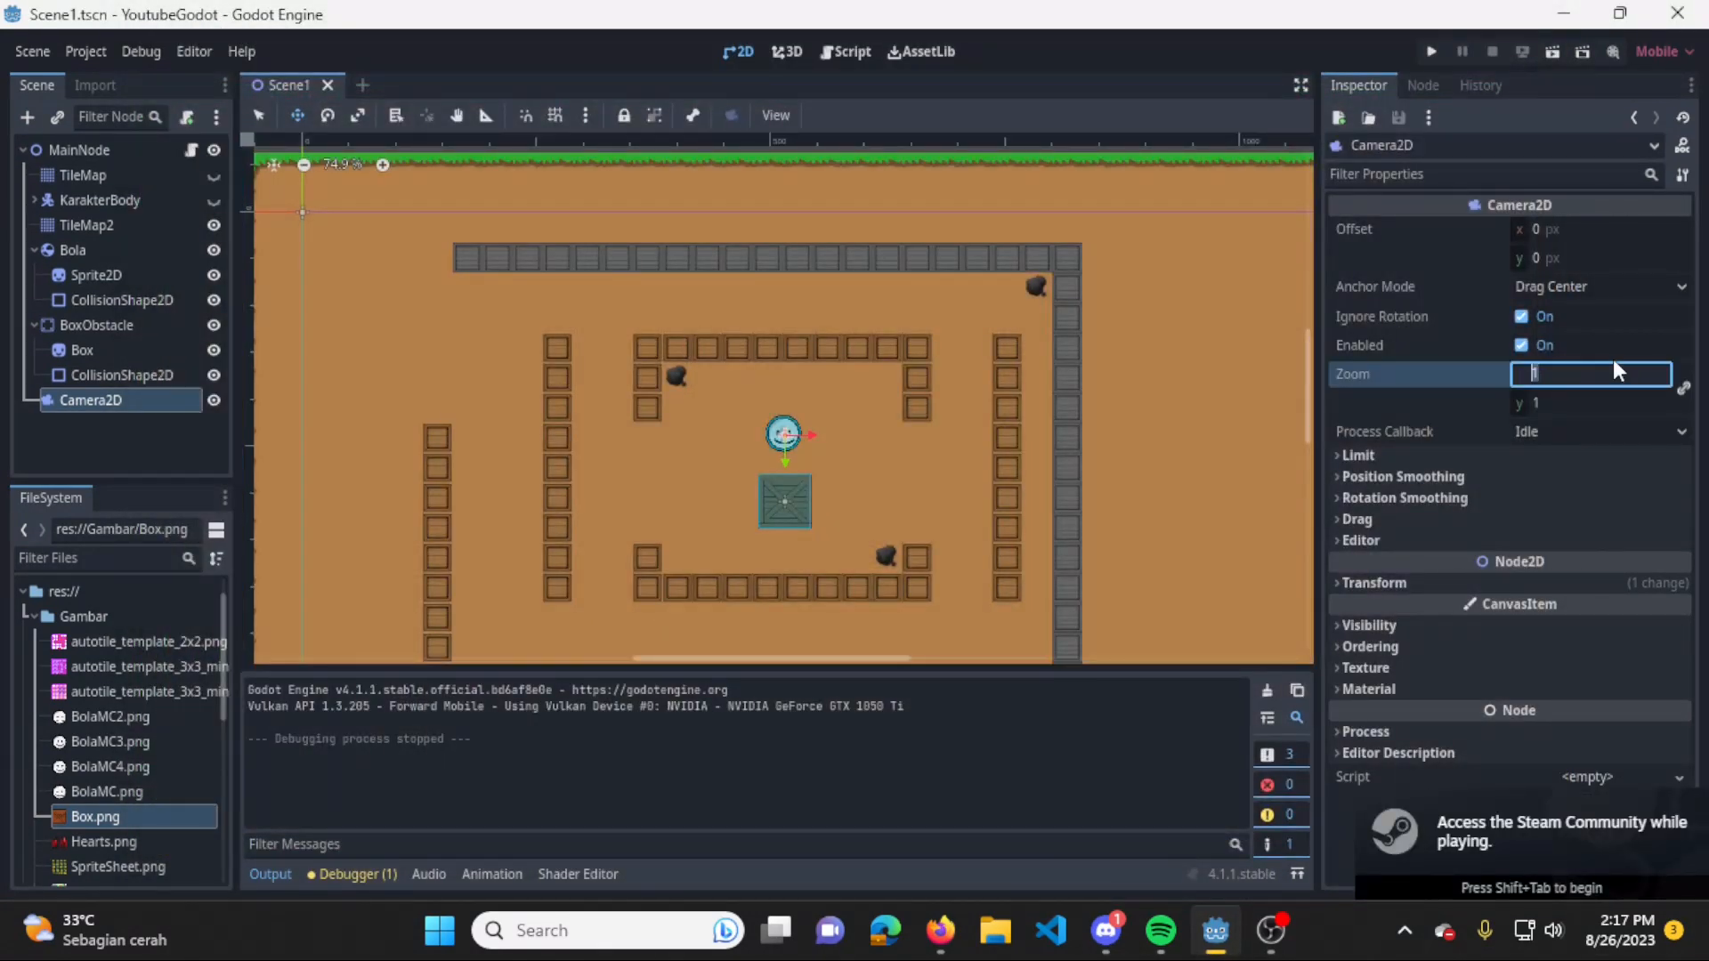
pyautogui.write('2')
pyautogui.press('Tab')
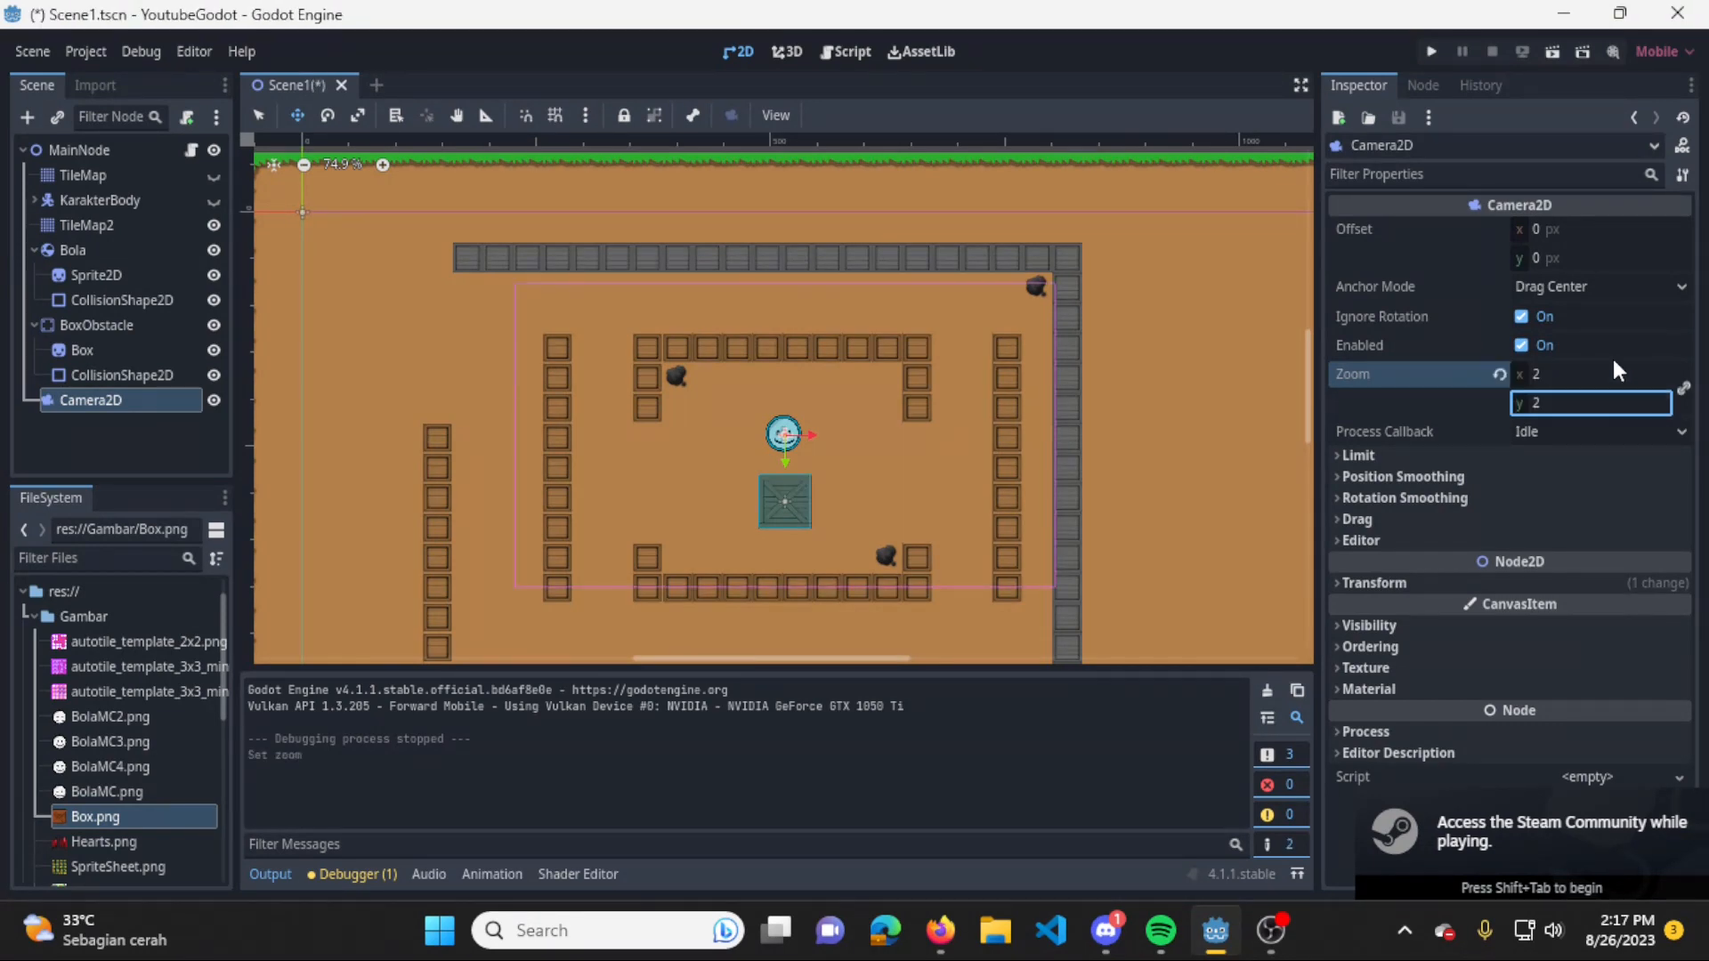
pyautogui.press('Return')
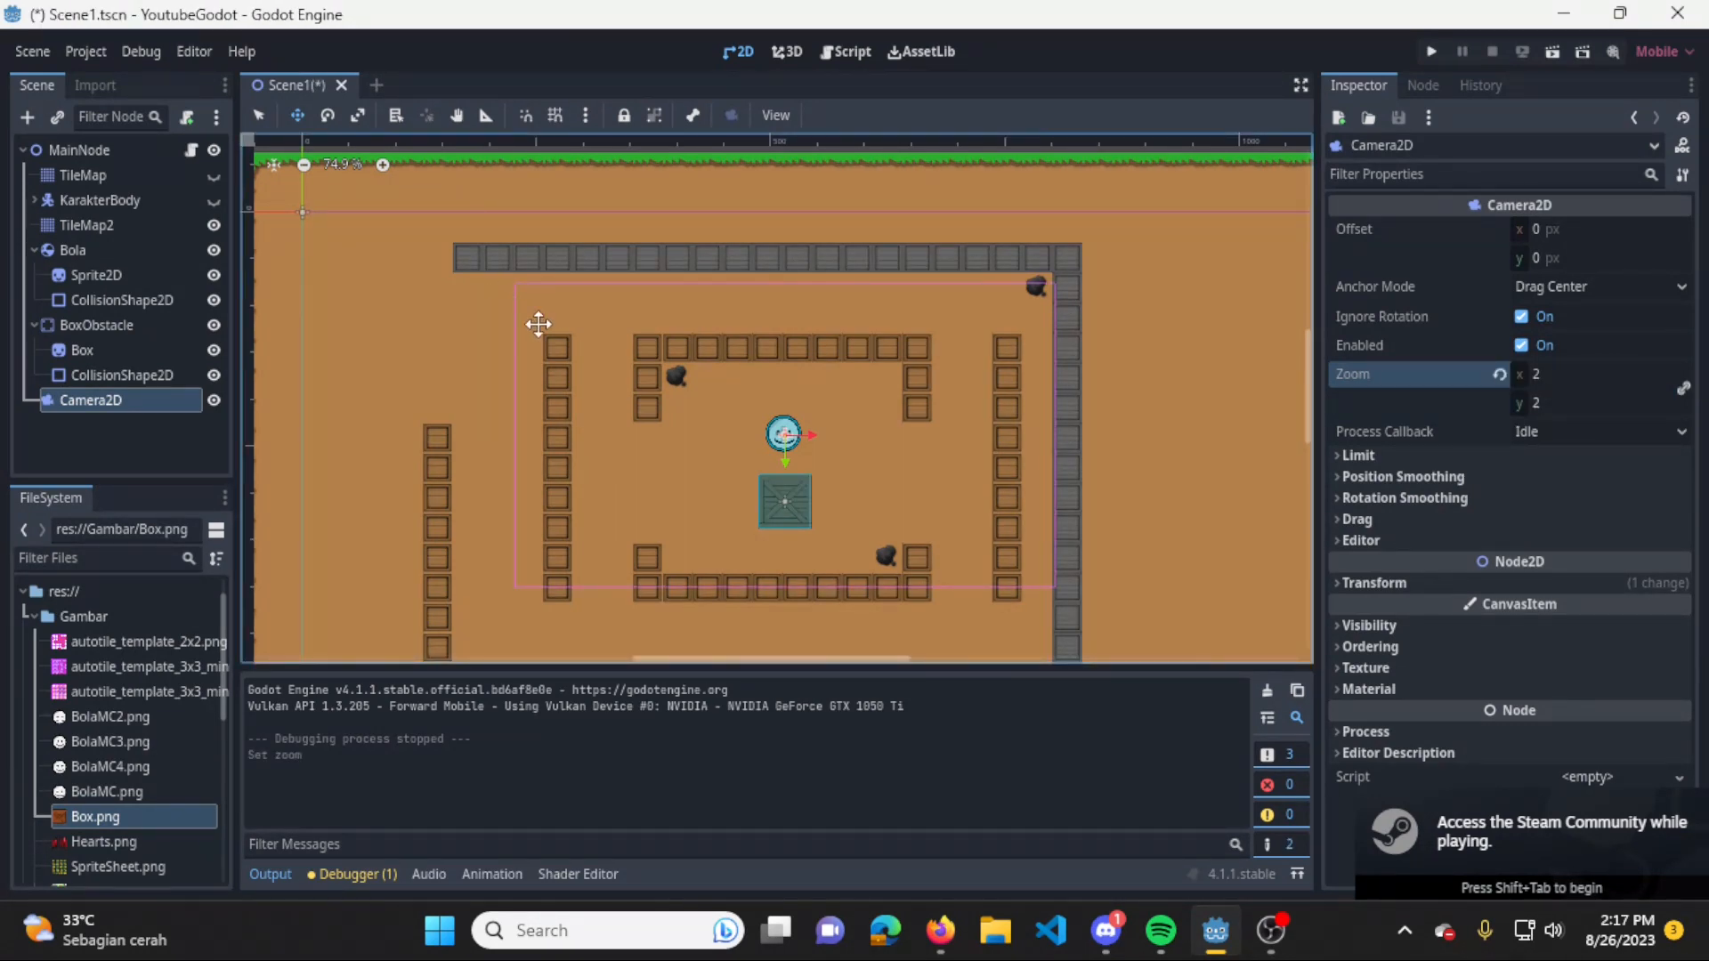
pyautogui.scroll(2, 901, 503)
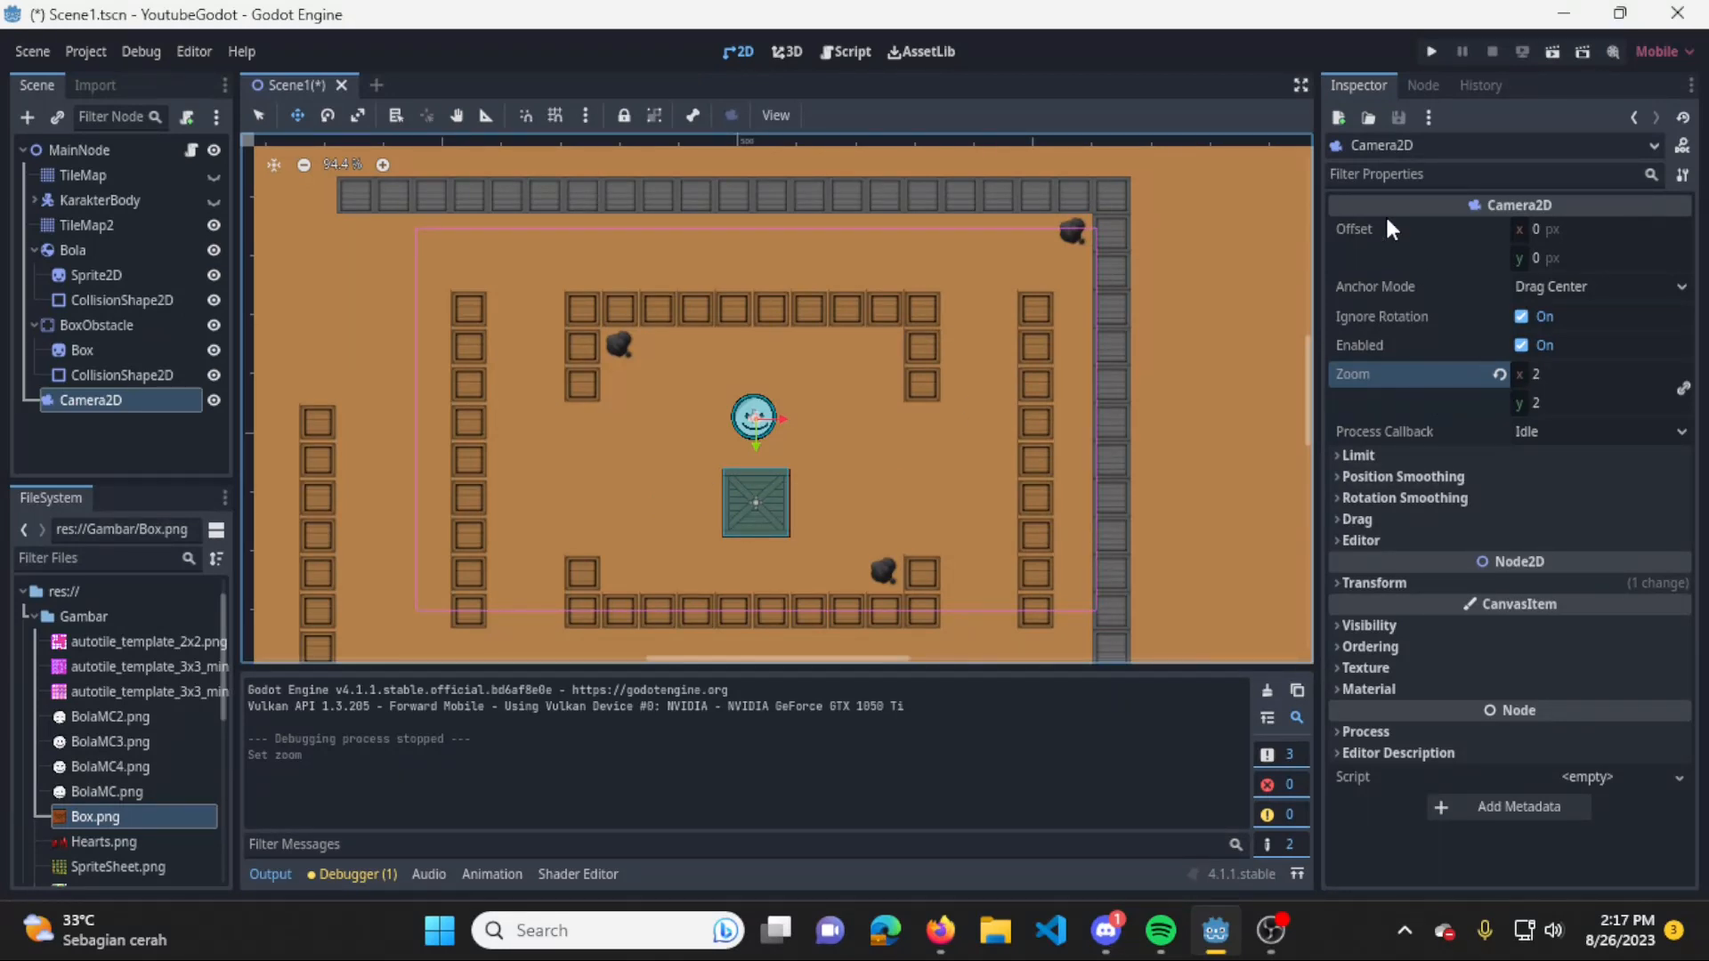
pyautogui.click(1431, 51)
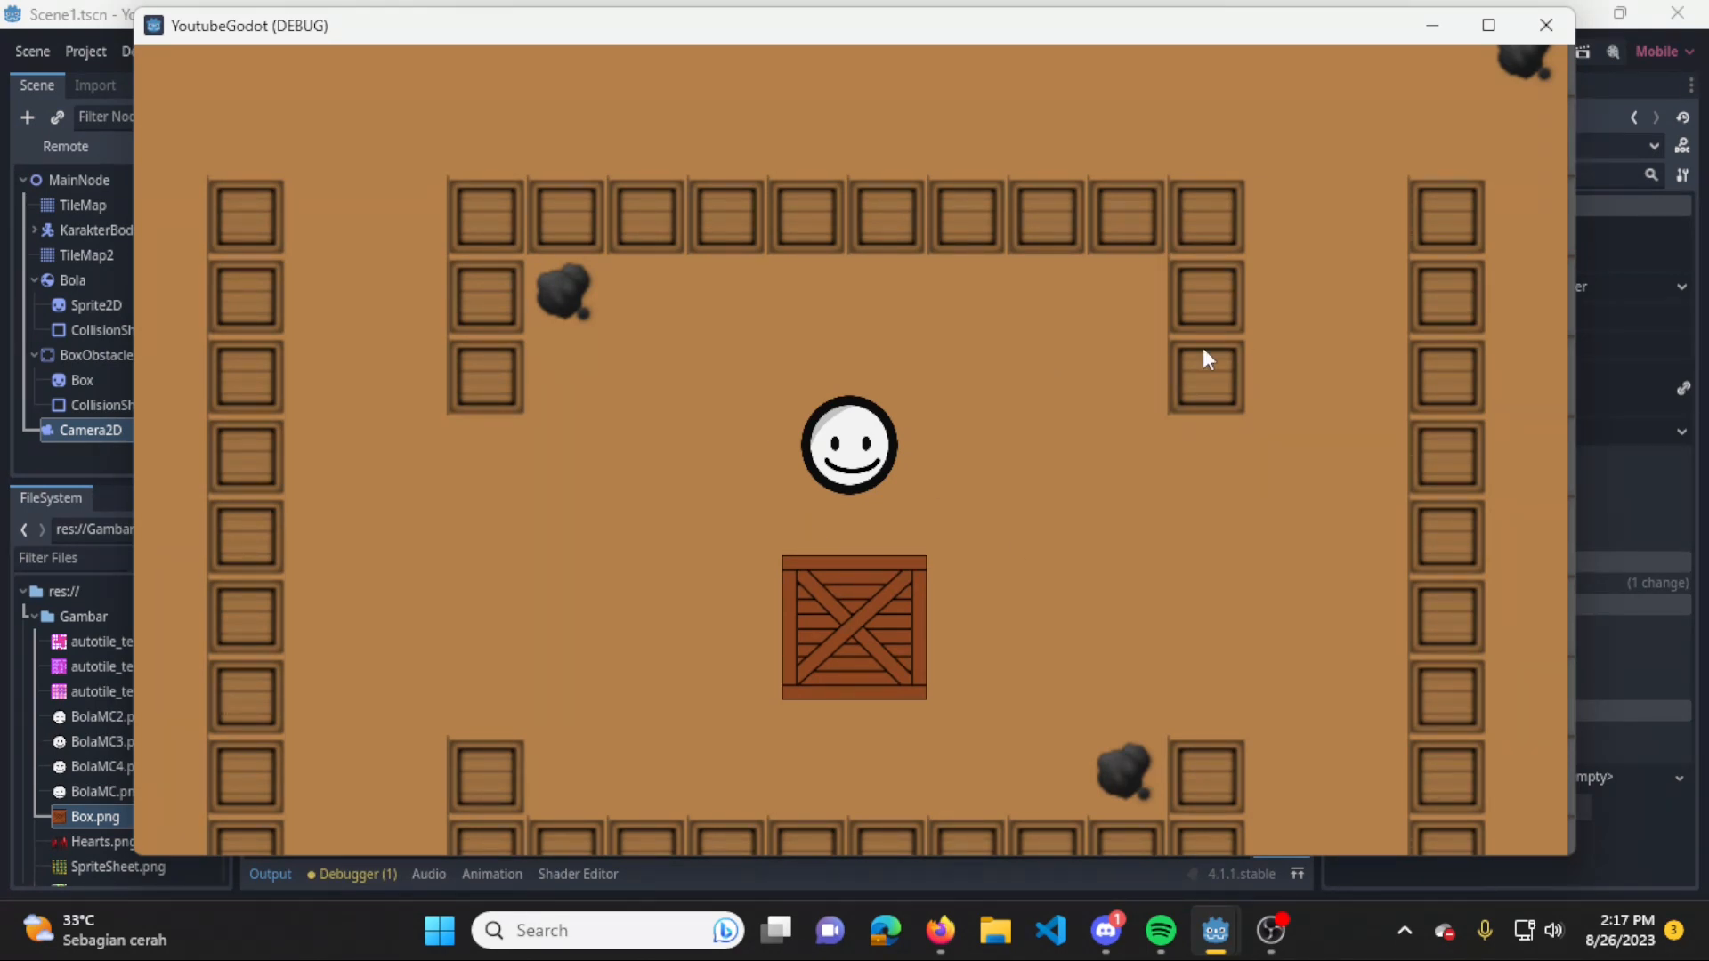
pyautogui.click(1548, 26)
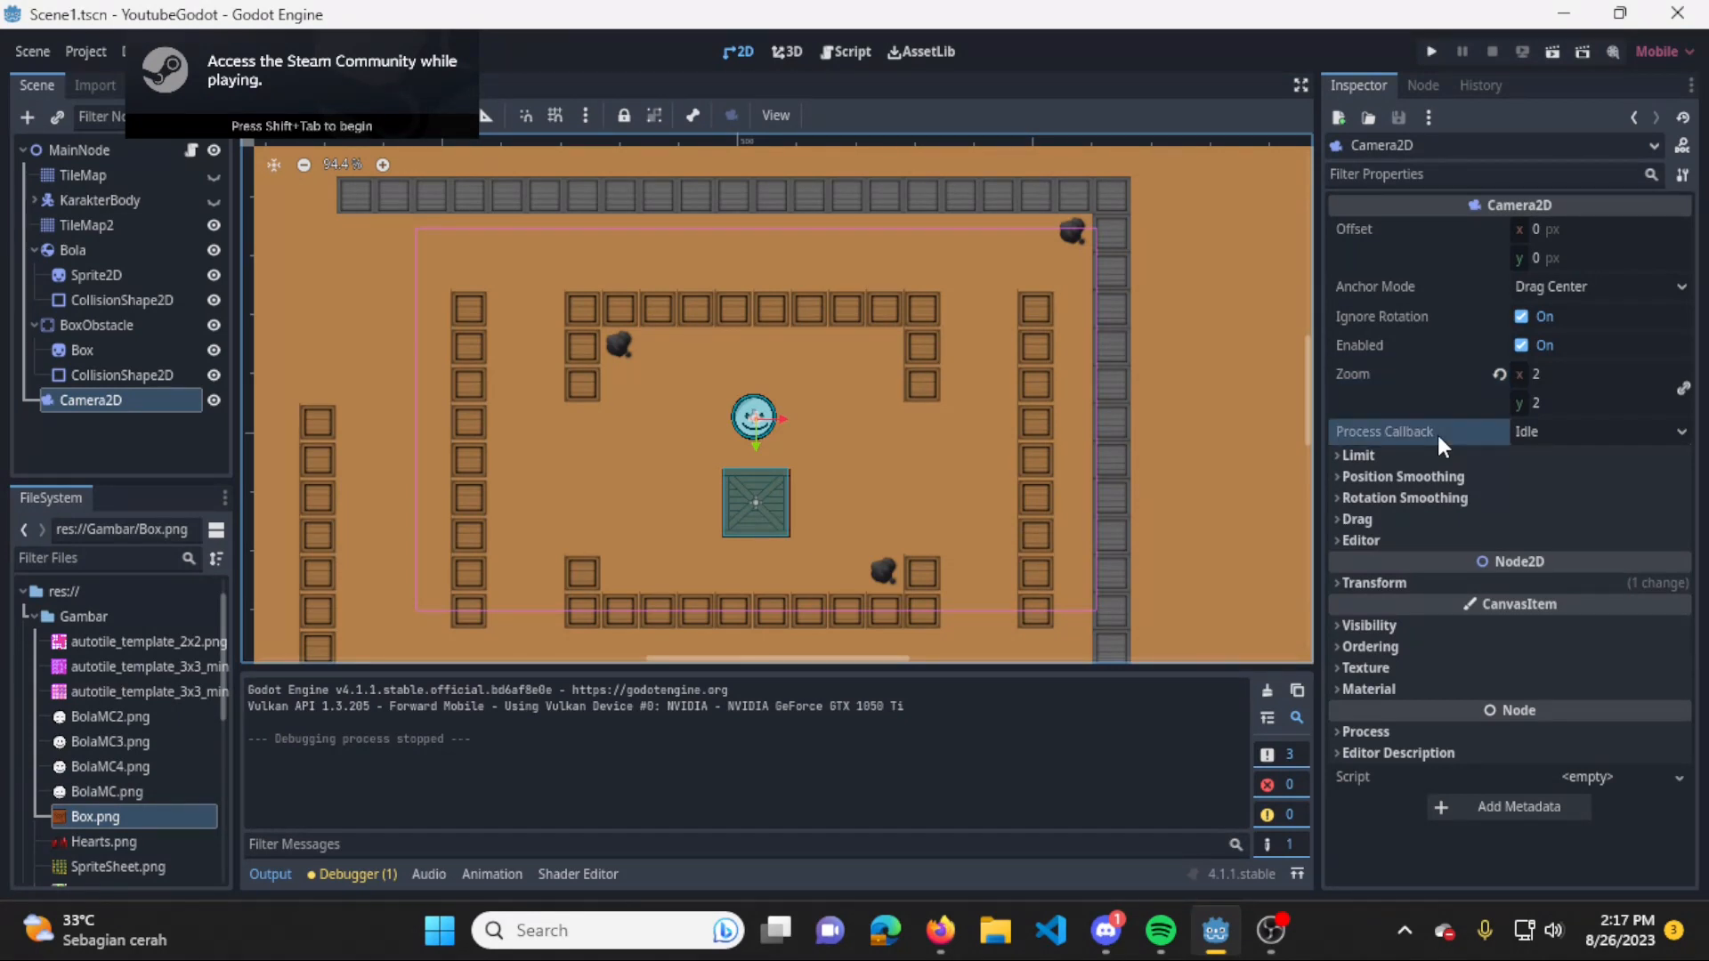
# Check the description and options of the camera's Process Callback property, keeping it on Idle.
pyautogui.moveTo(1438, 435)
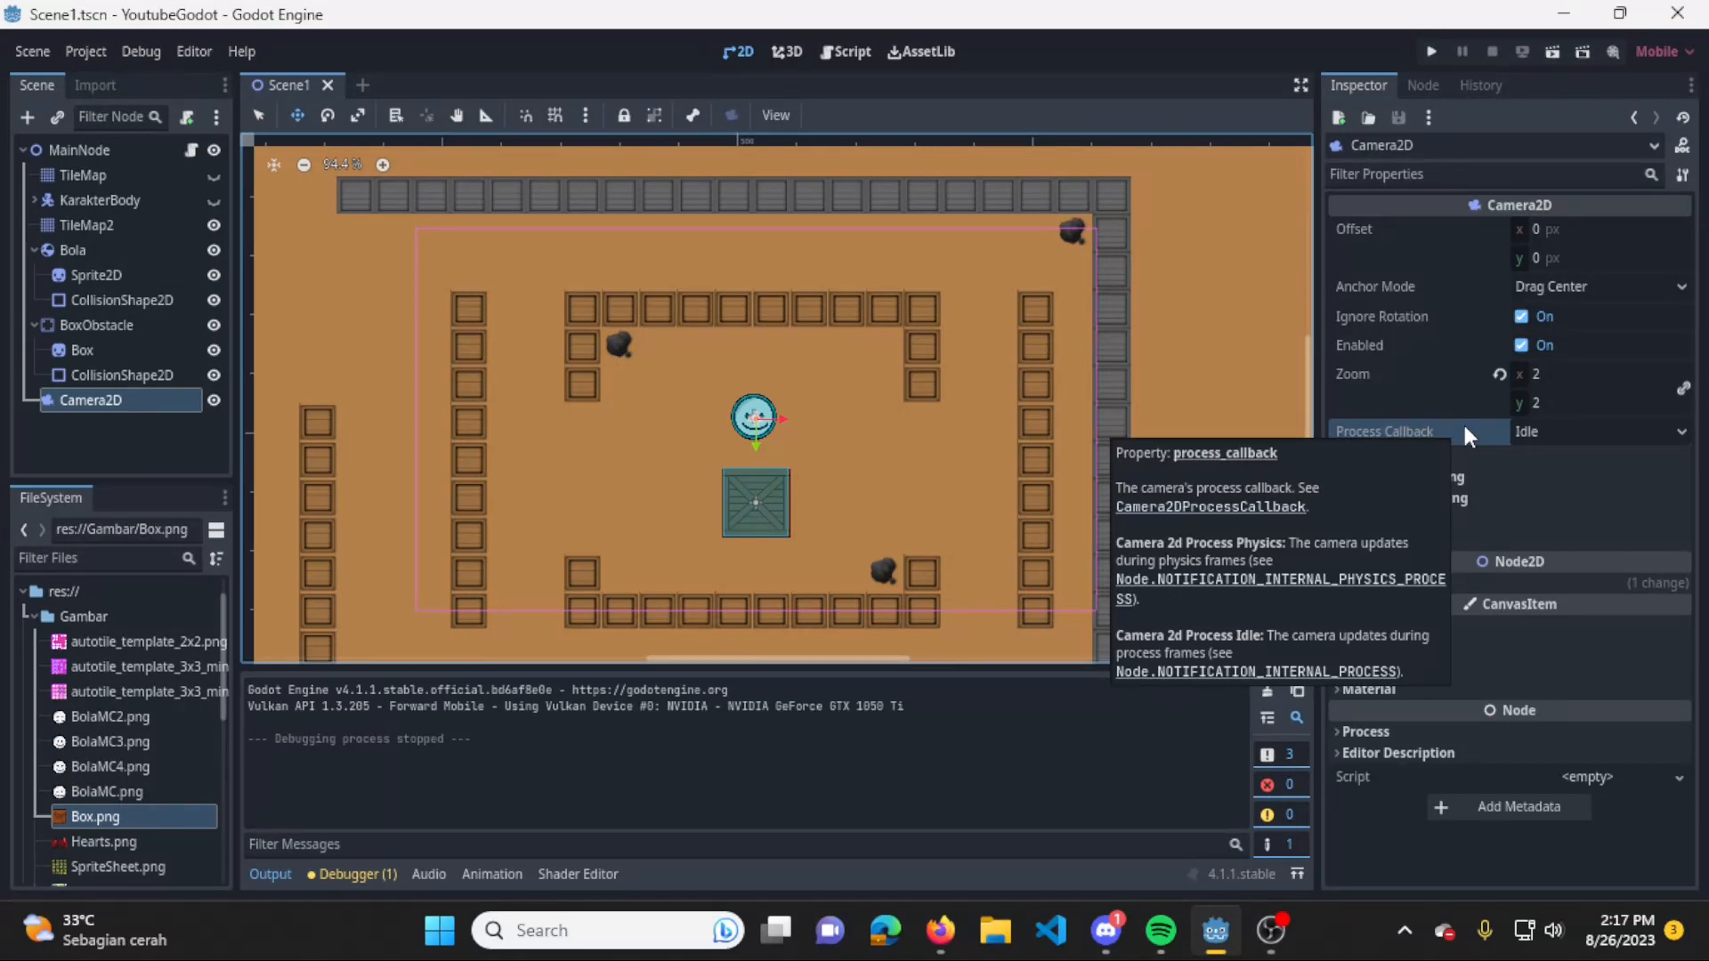
pyautogui.click(1575, 429)
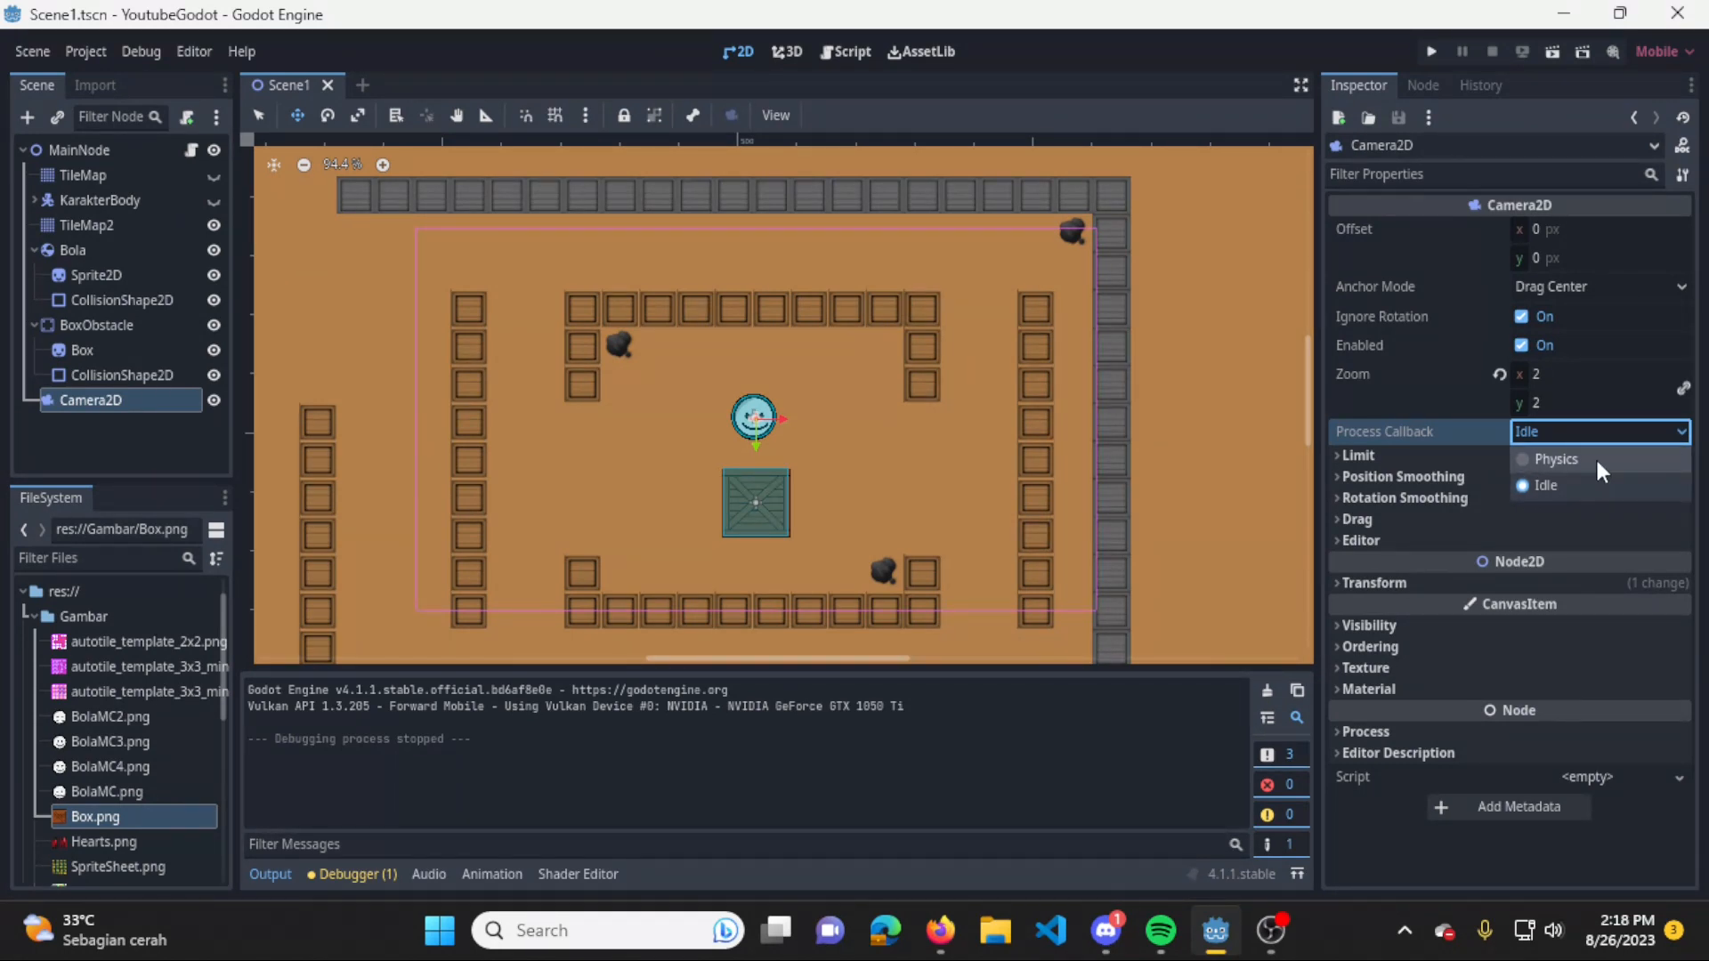
pyautogui.click(1585, 489)
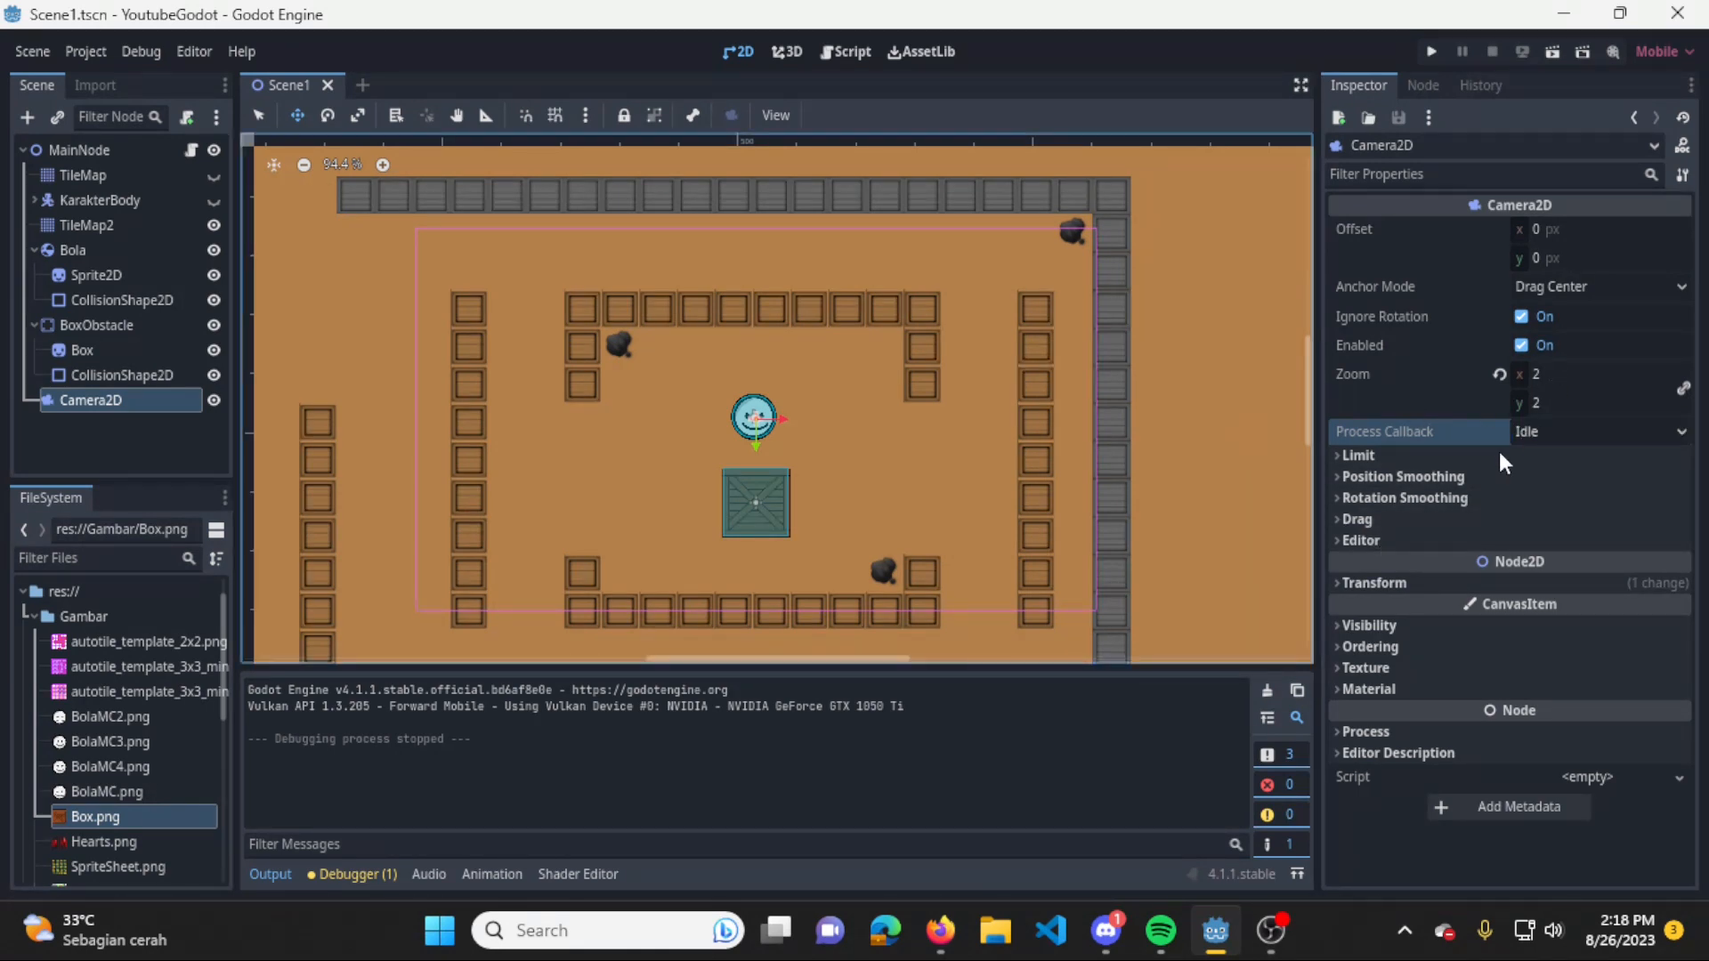
# Expand the camera's Editor display options and toggle Draw Screen off and on repeatedly, leaving it enabled.
pyautogui.click(1343, 541)
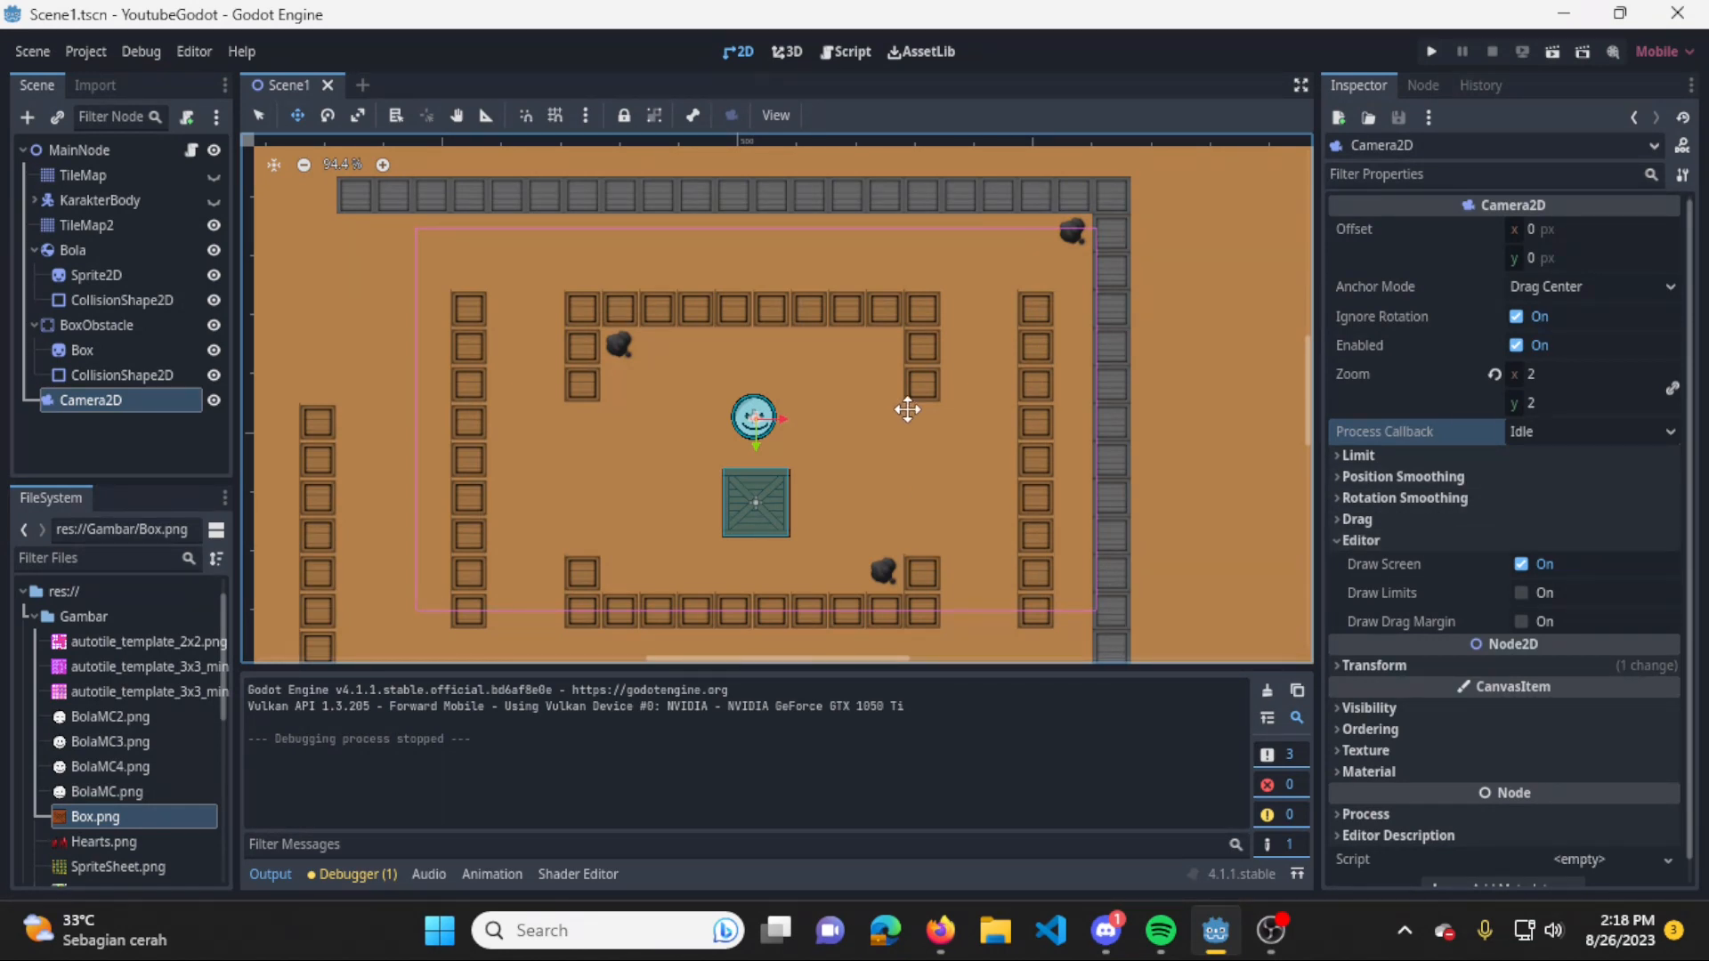
pyautogui.scroll(-1, 907, 409)
pyautogui.scroll(2, 907, 409)
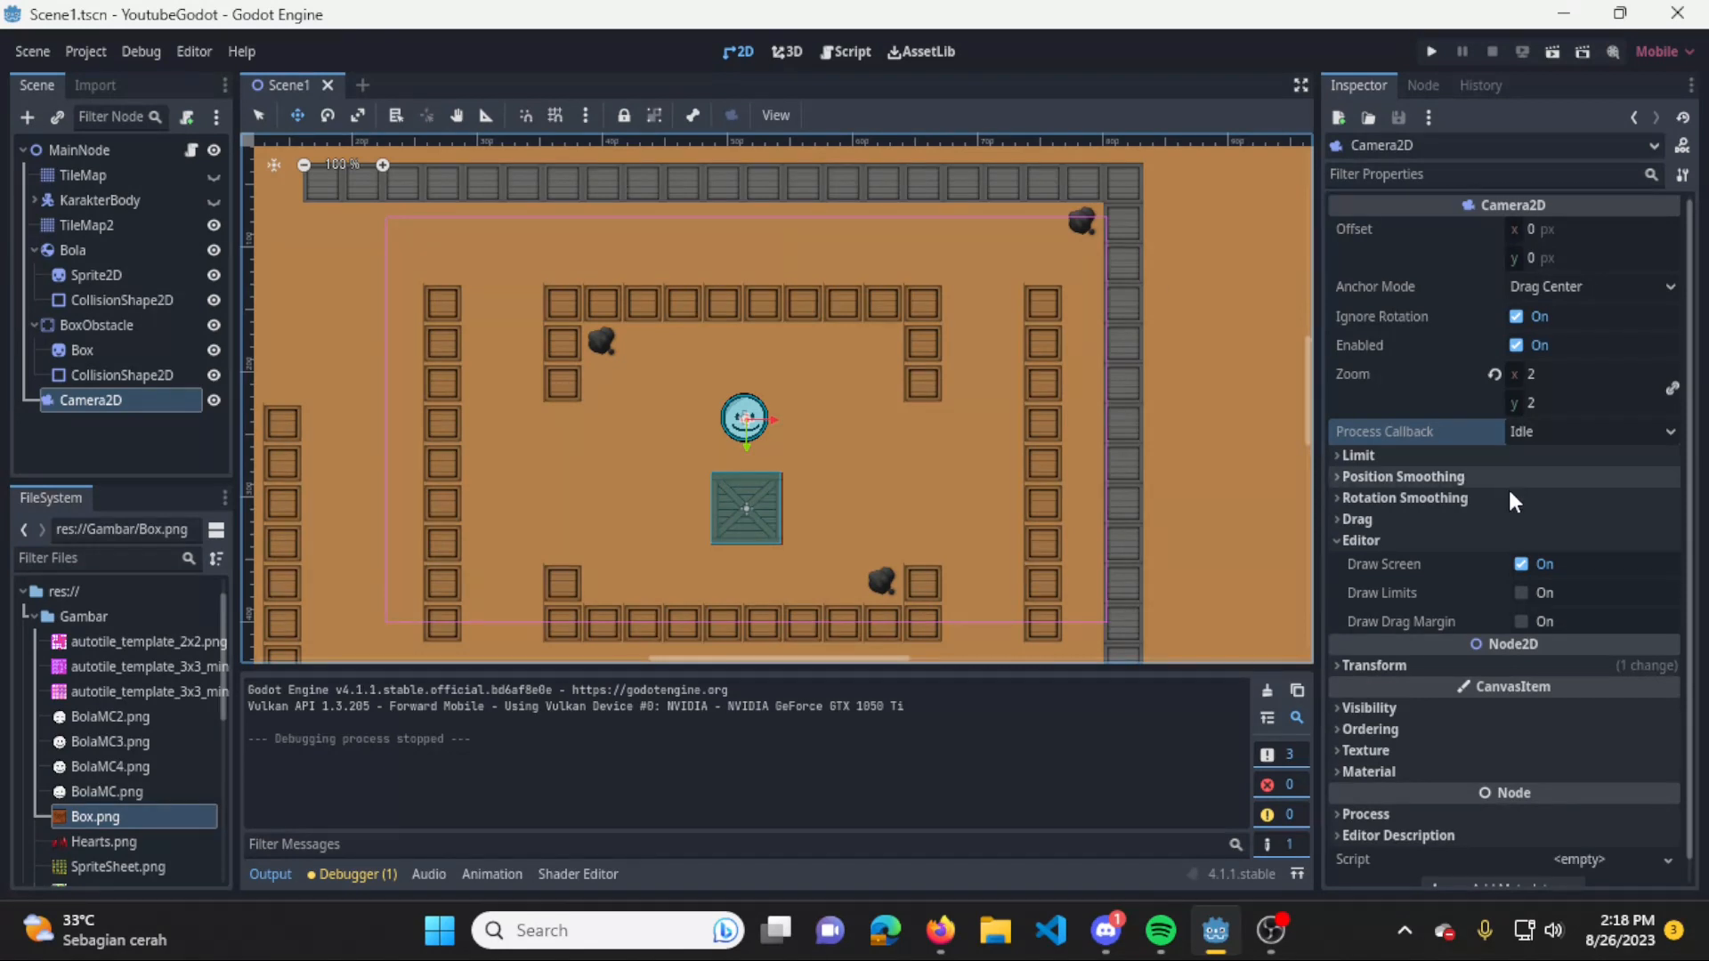
pyautogui.click(1524, 563)
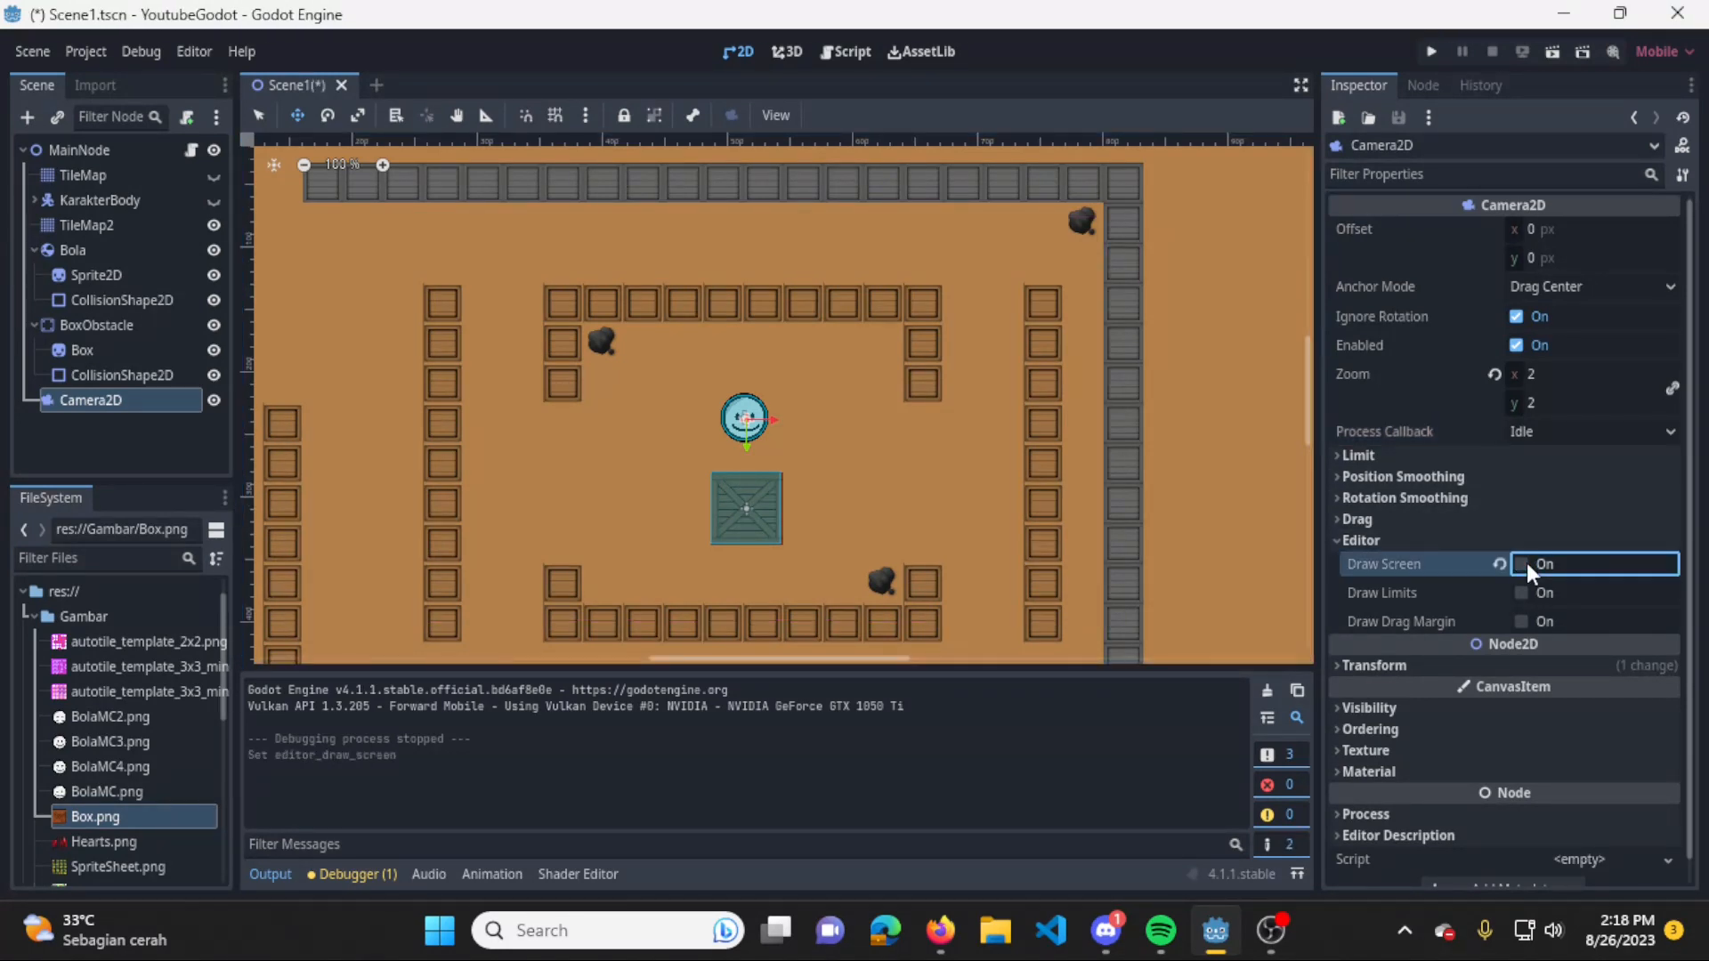
pyautogui.click(1523, 563)
pyautogui.click(1523, 563)
pyautogui.click(1523, 564)
pyautogui.click(1524, 564)
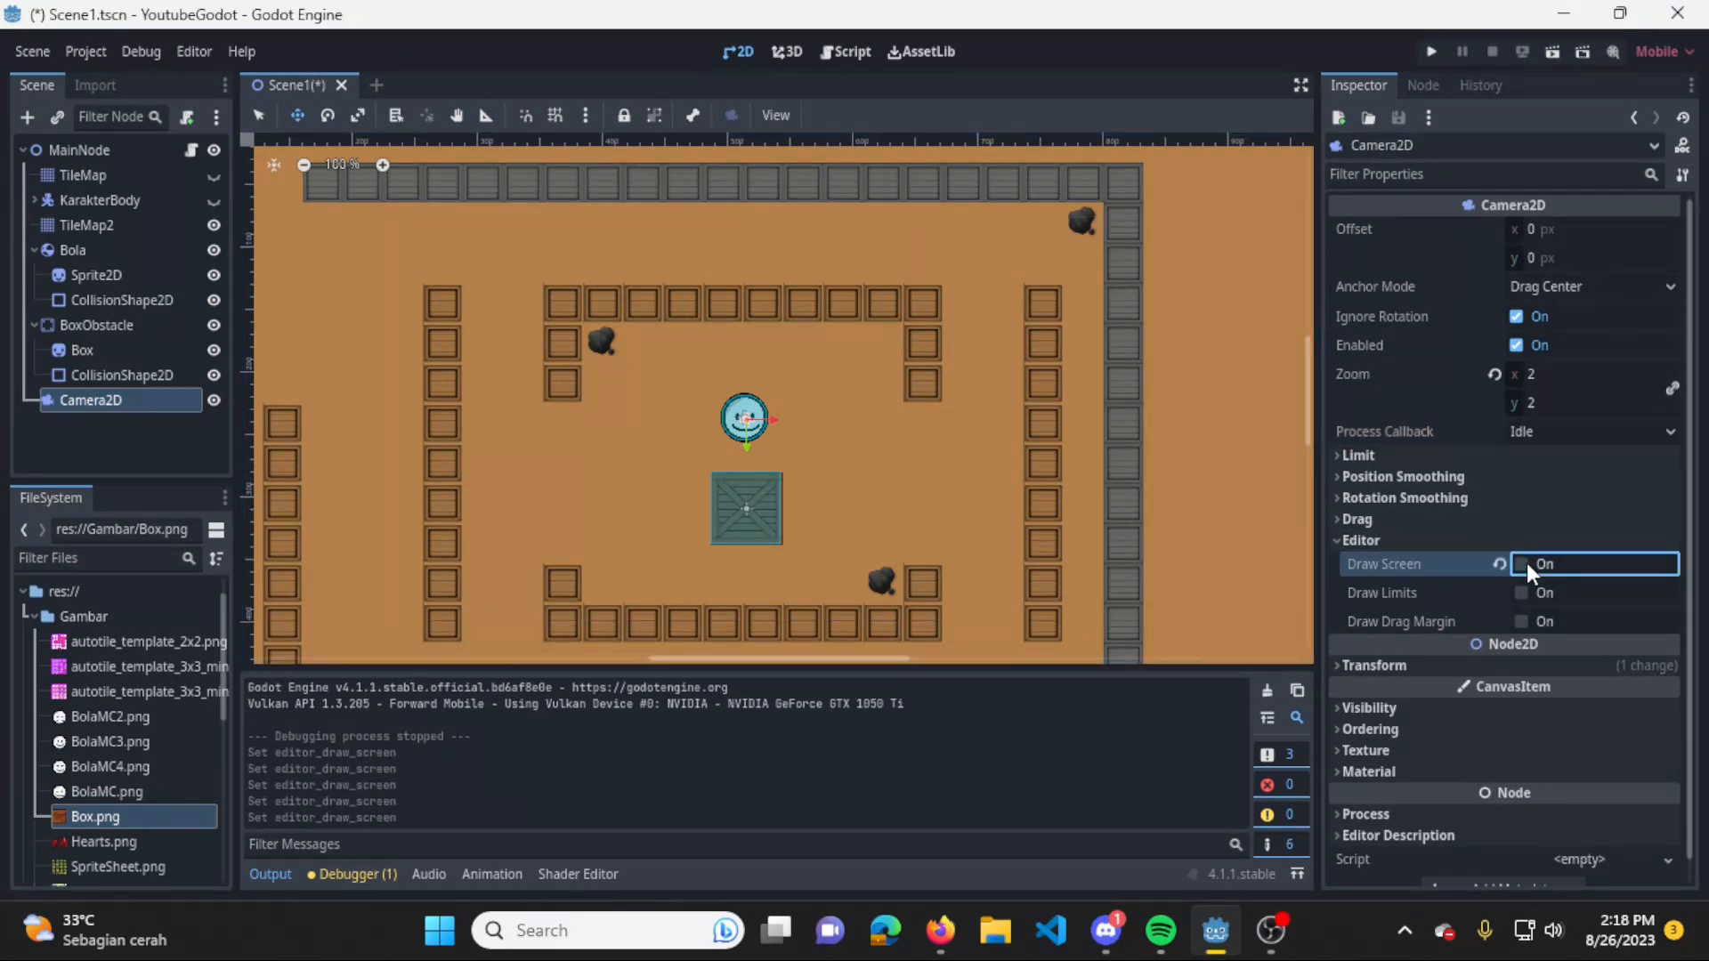
pyautogui.click(1523, 563)
pyautogui.click(1524, 564)
pyautogui.click(1523, 563)
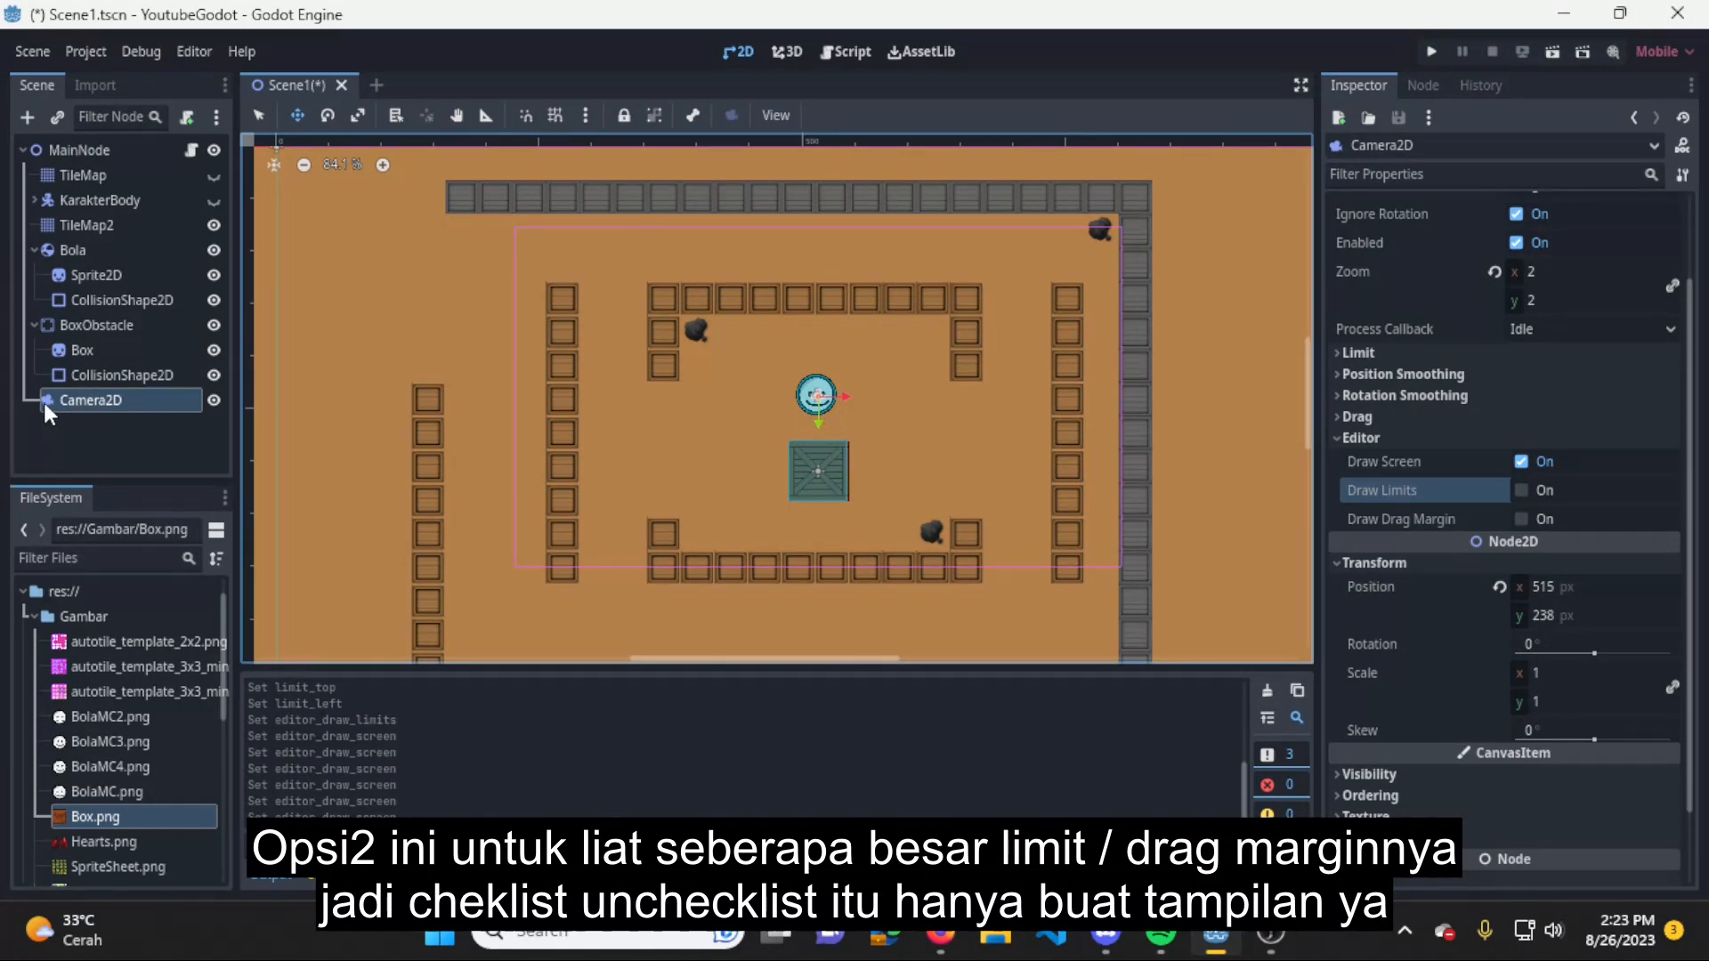
# Make the Camera2D node a child of the Bola node and reselect the camera.
pyautogui.moveTo(45, 402); pyautogui.dragTo(83, 259)
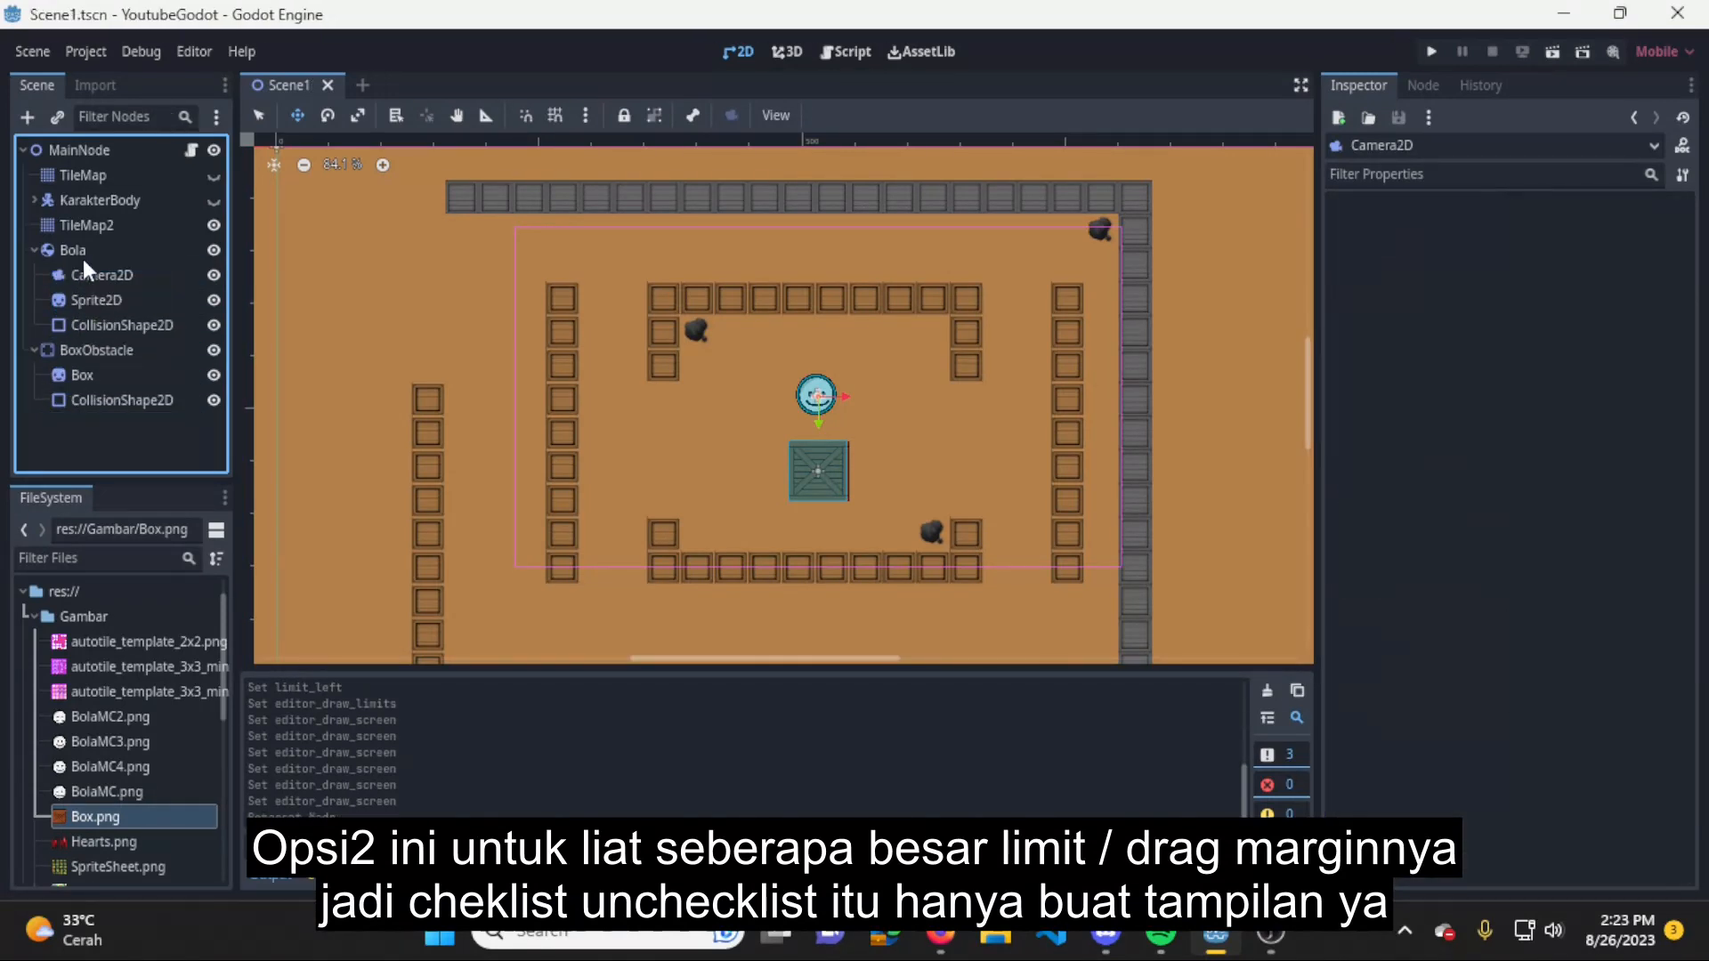
pyautogui.click(93, 252)
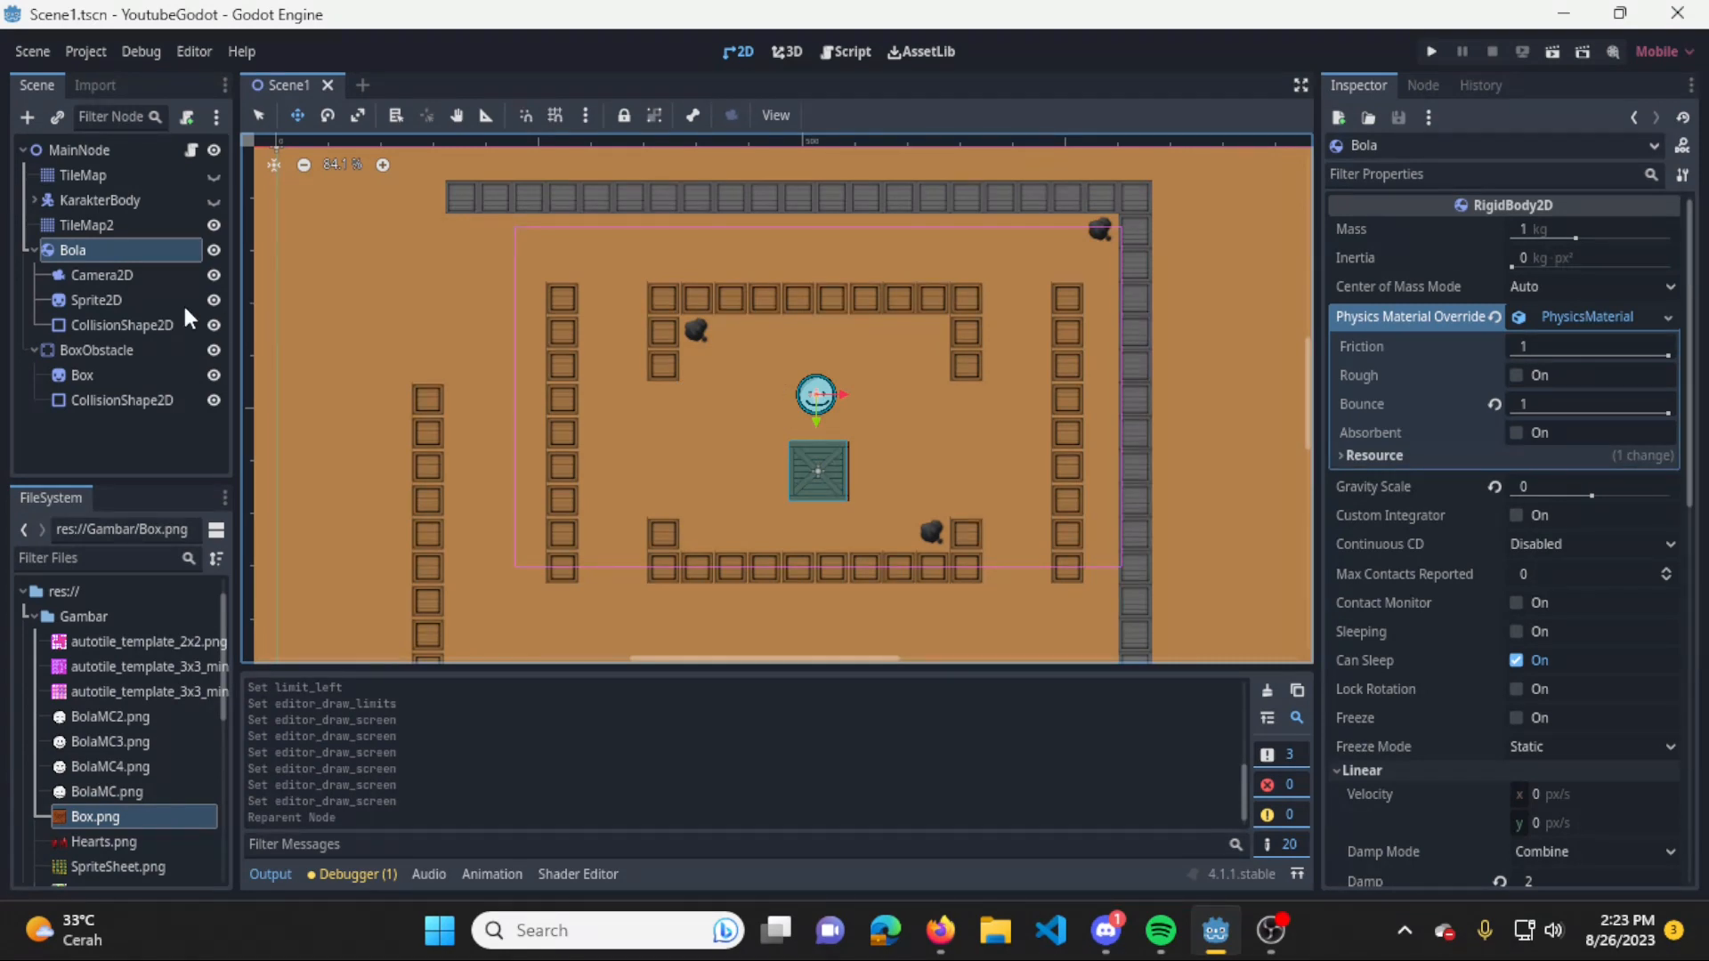
pyautogui.click(110, 272)
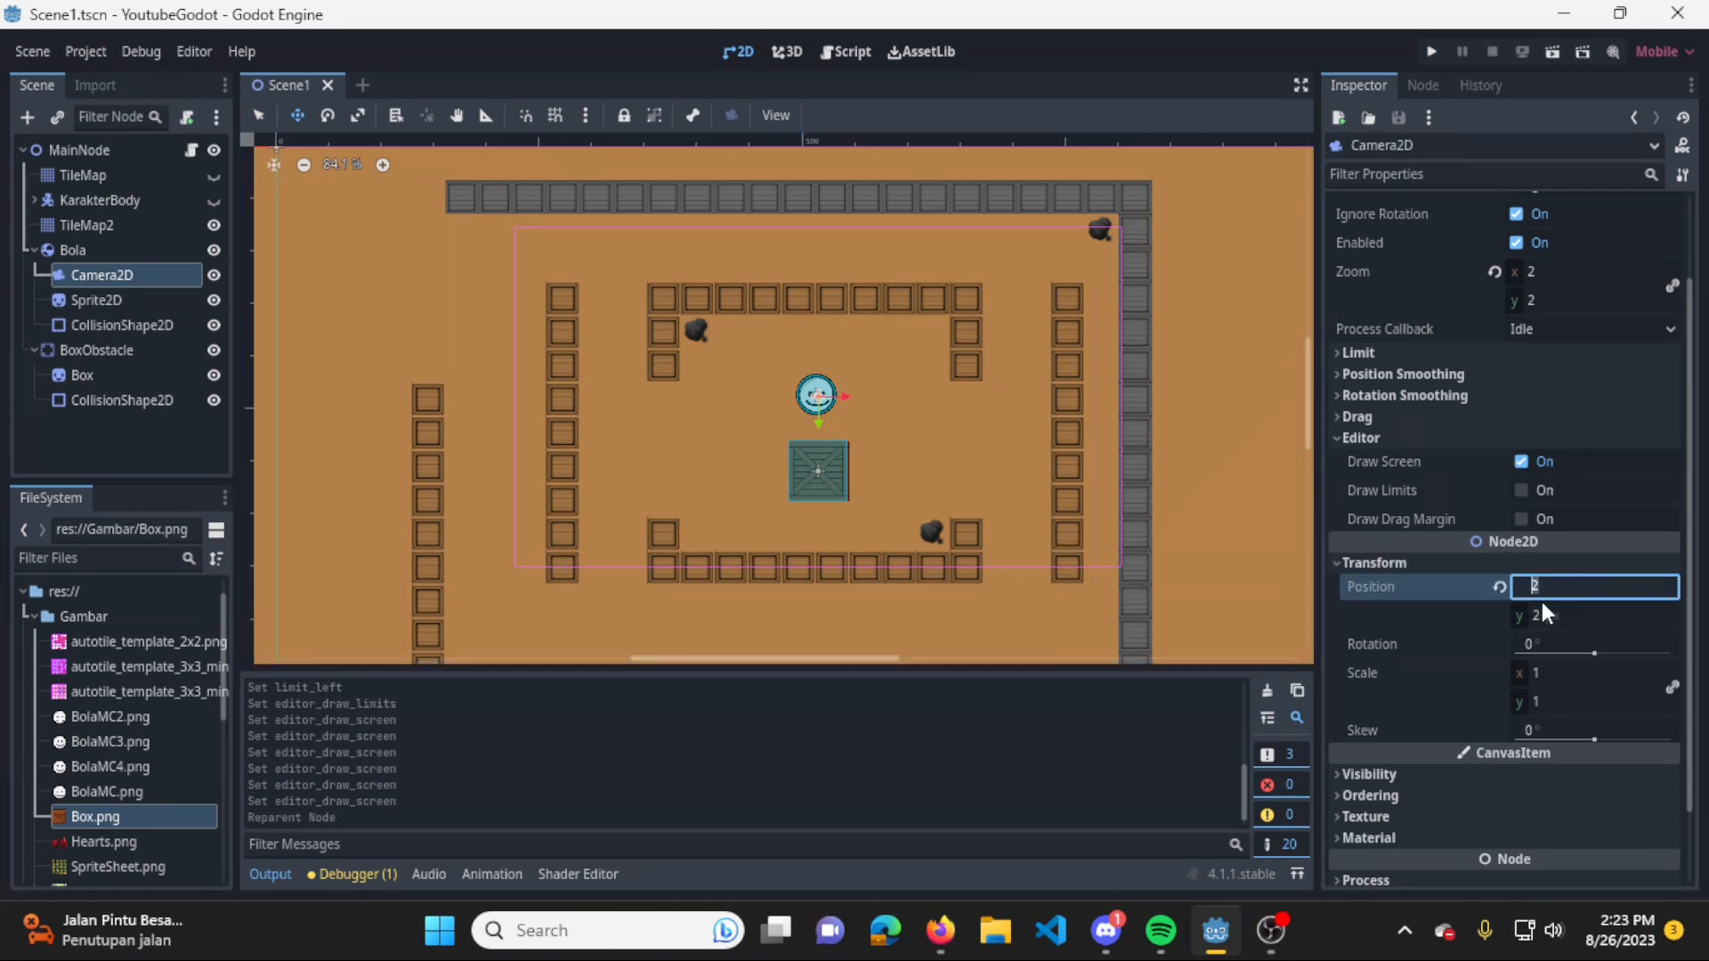
# Reset the camera's position to 0, 0 so that it is centred on its parent ball.
pyautogui.click(1498, 570)
pyautogui.click(1475, 647)
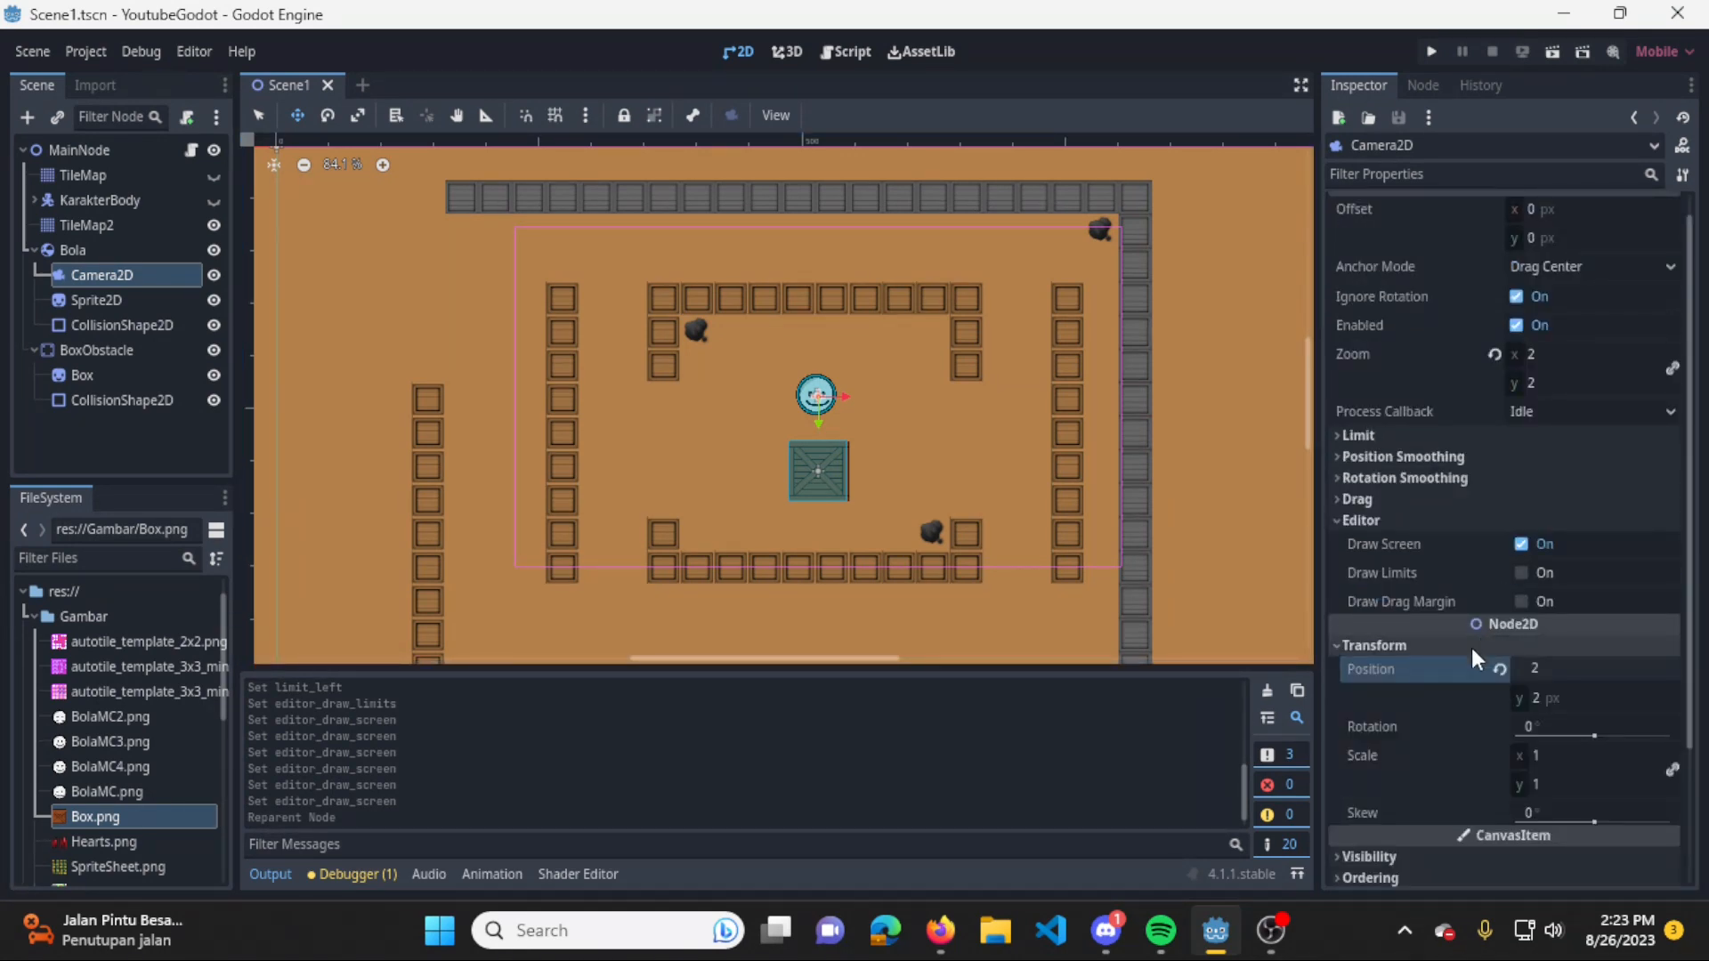
pyautogui.click(1501, 671)
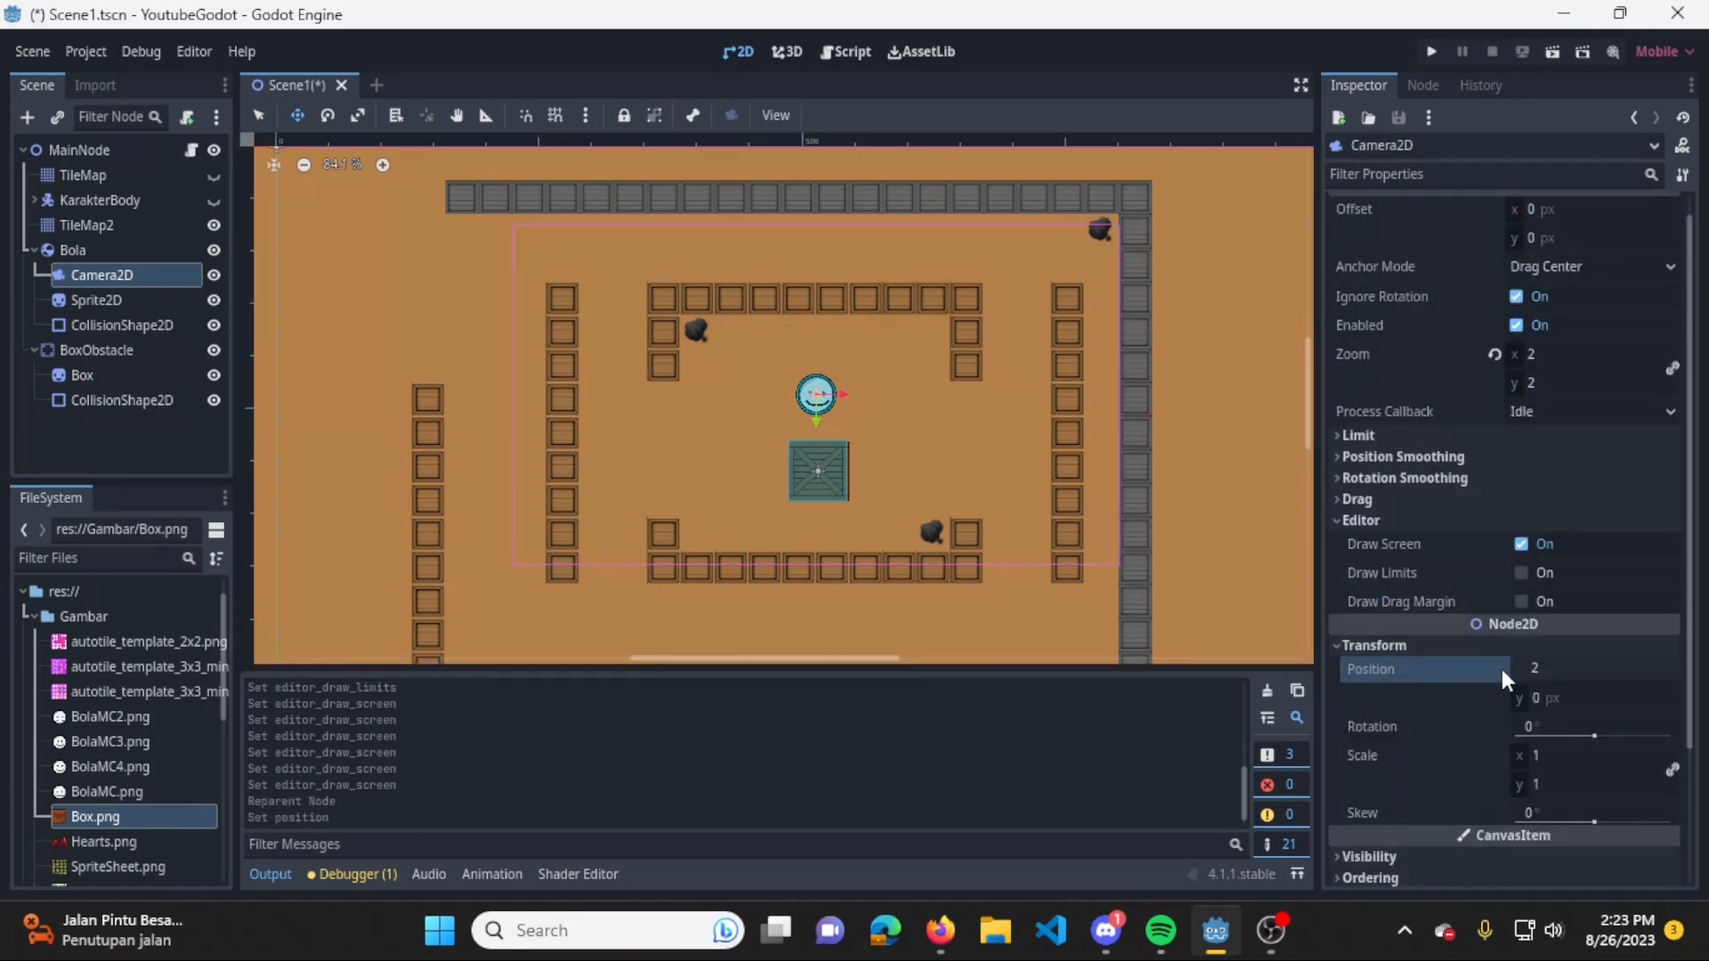
pyautogui.click(1556, 673)
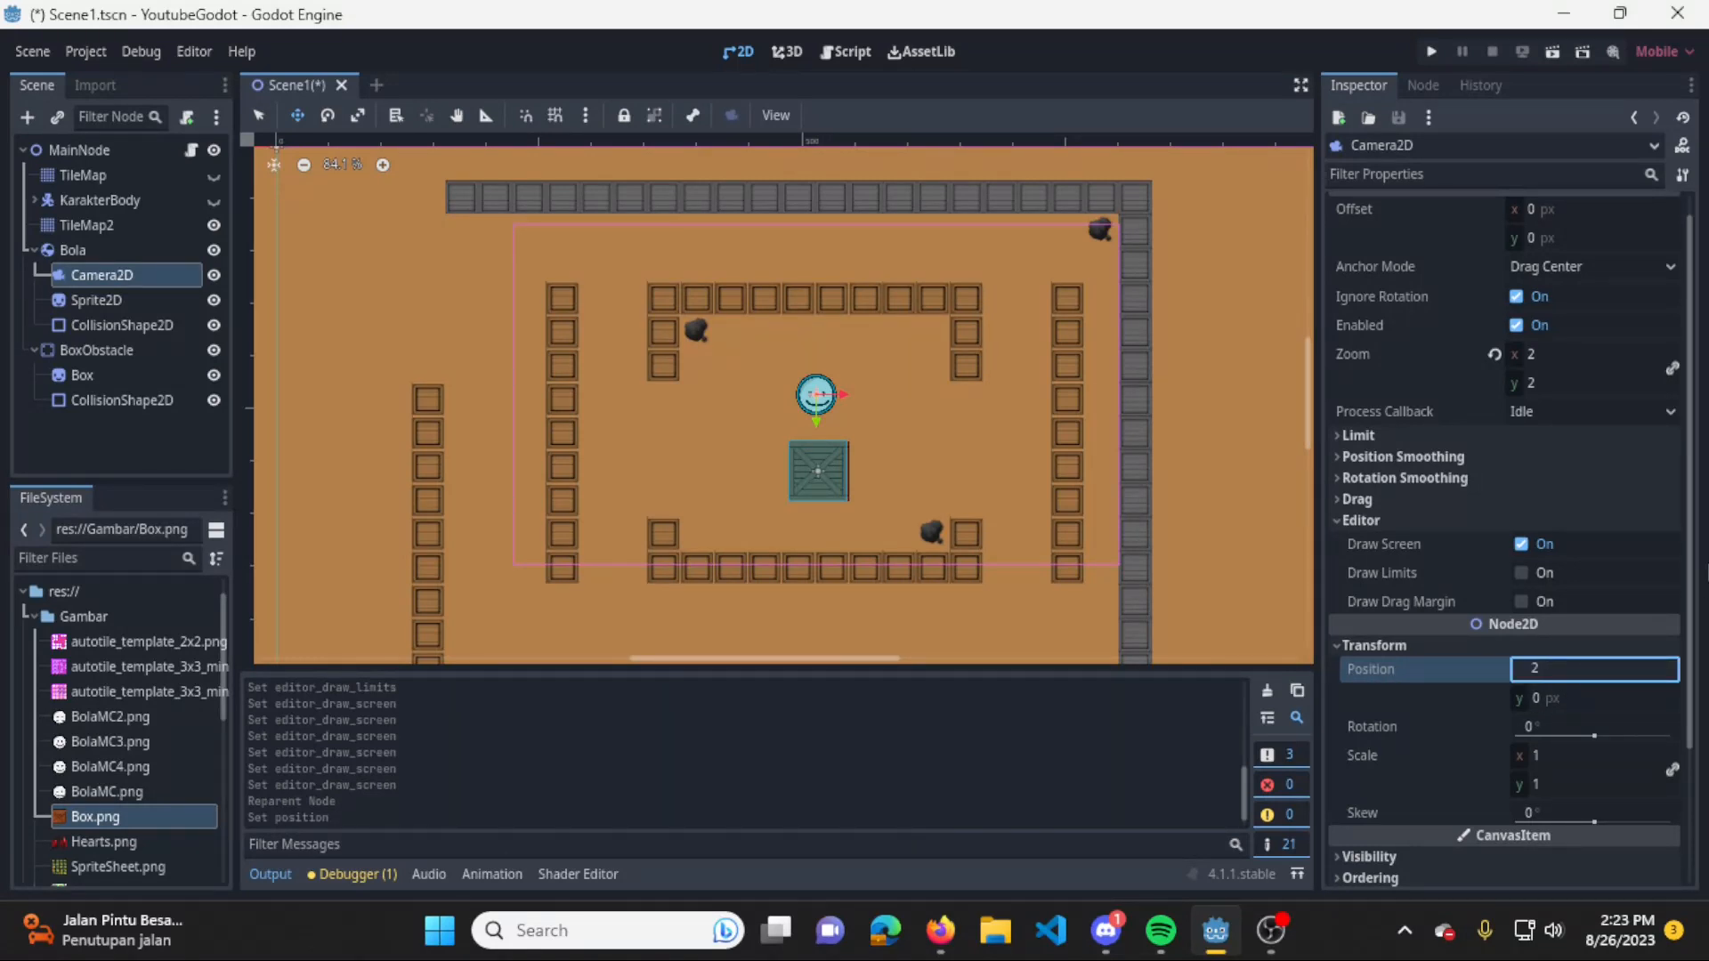
pyautogui.write('0')
pyautogui.press('Return')
pyautogui.scroll(2, 859, 389)
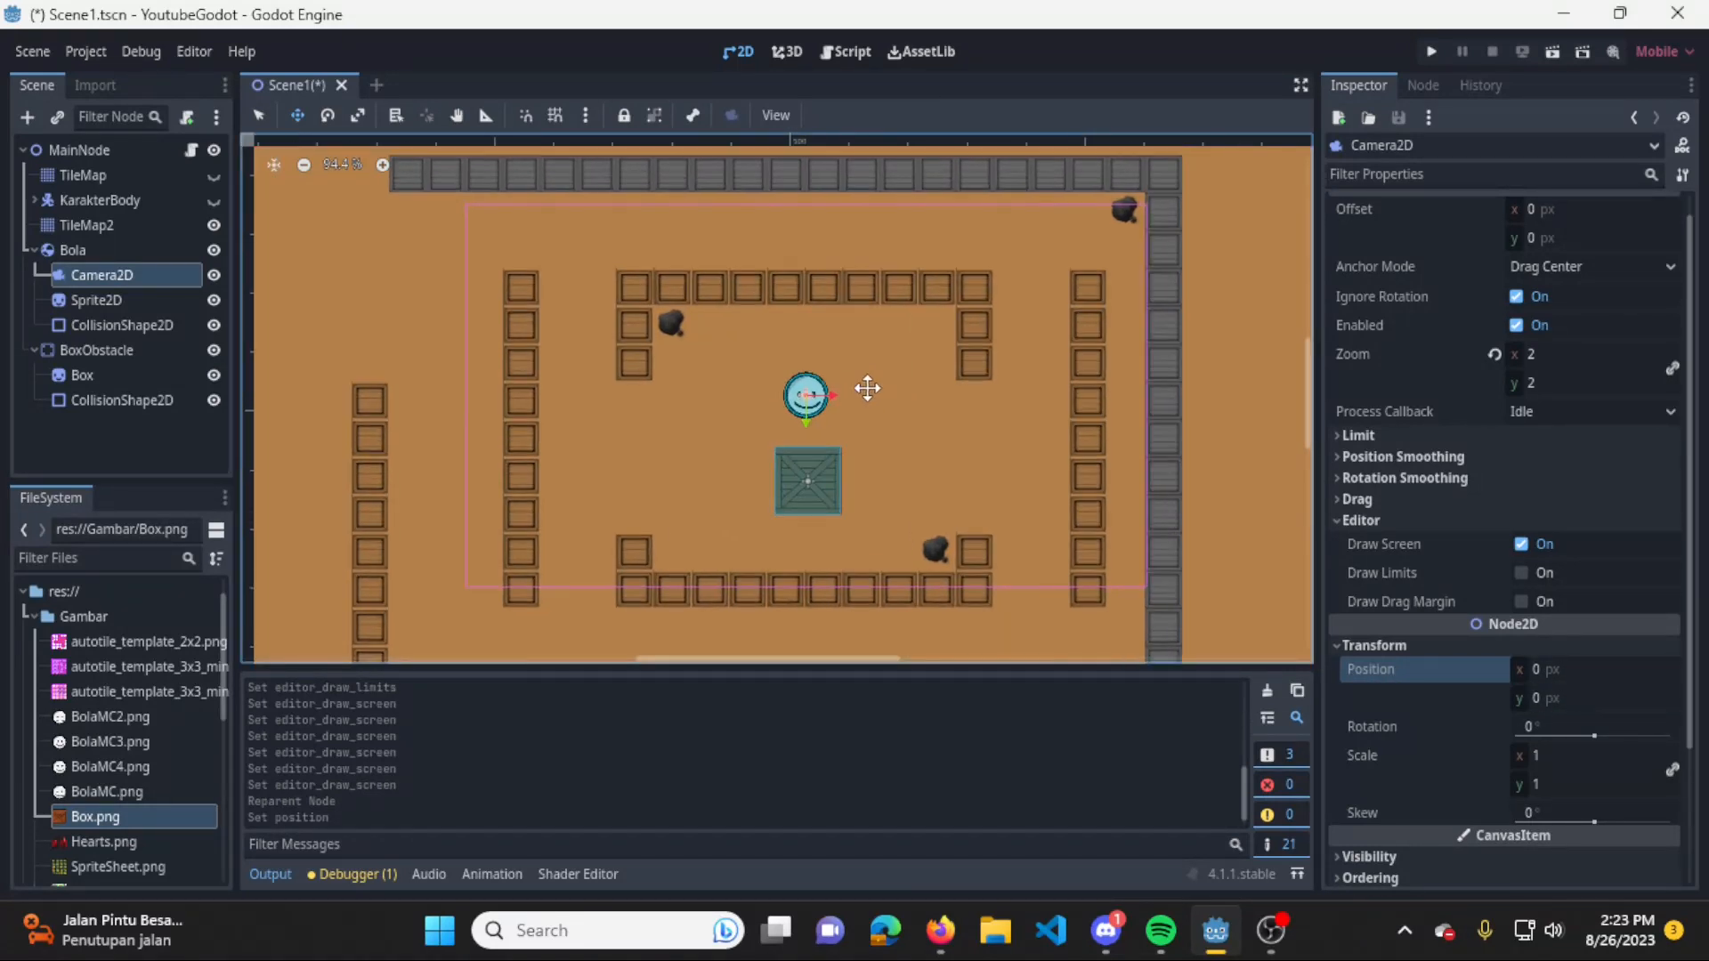
pyautogui.scroll(-2, 842, 362)
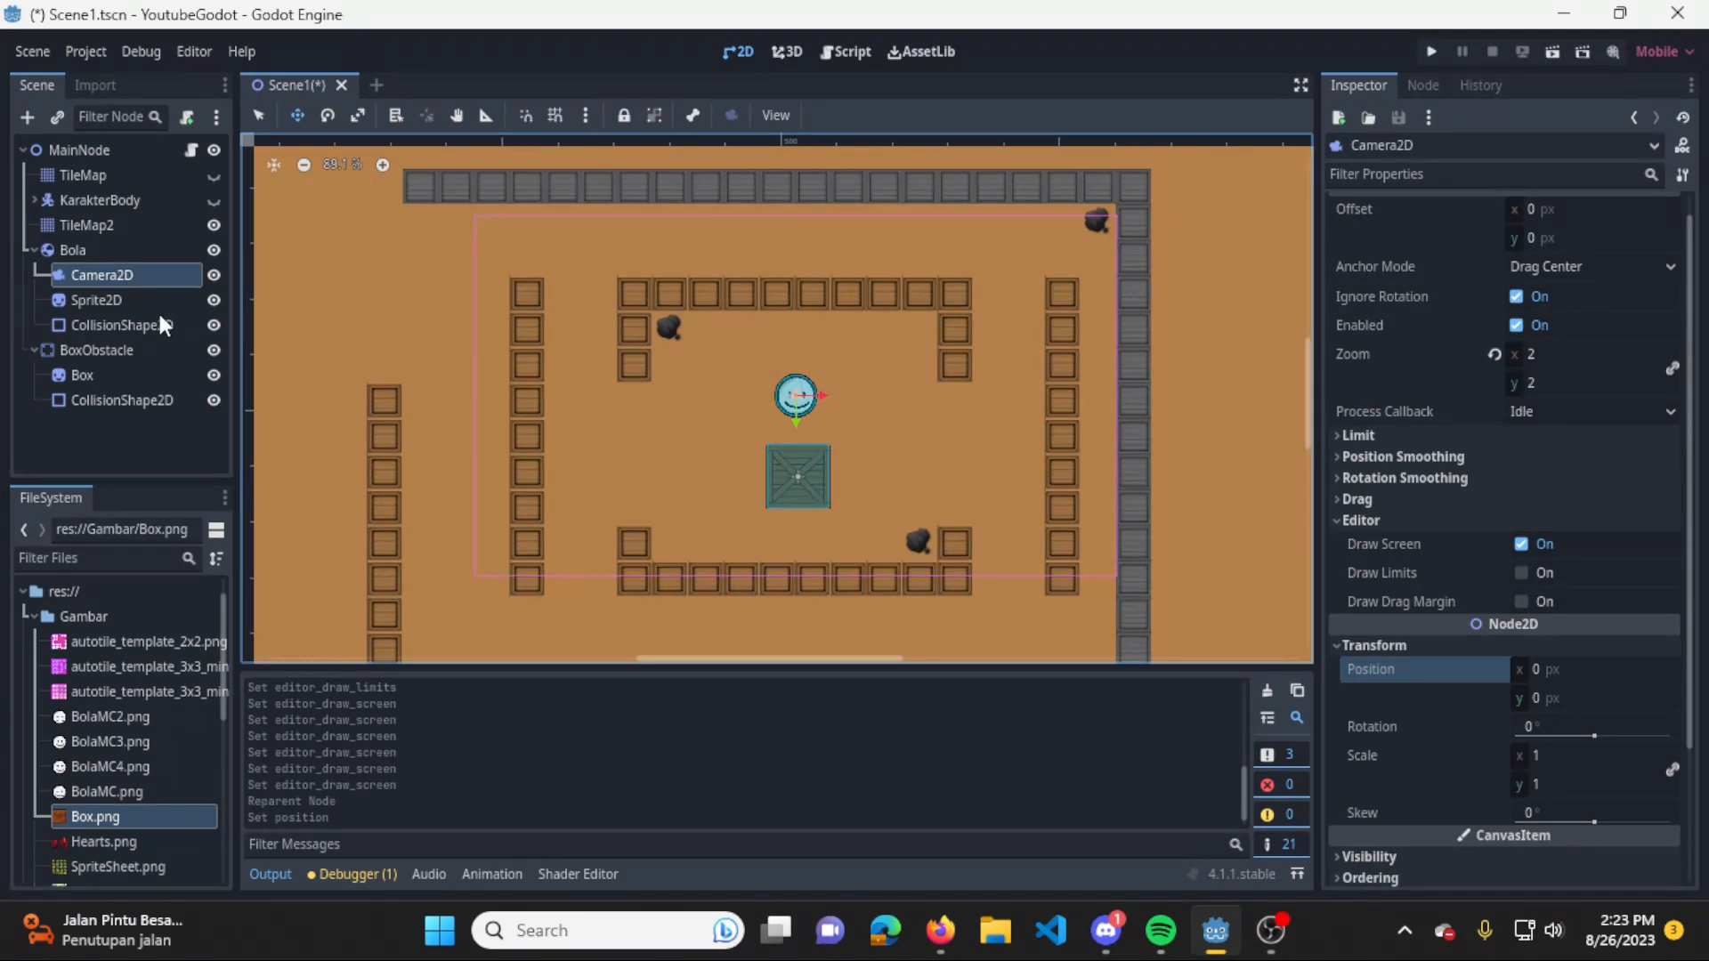
pyautogui.click(116, 300)
pyautogui.click(111, 276)
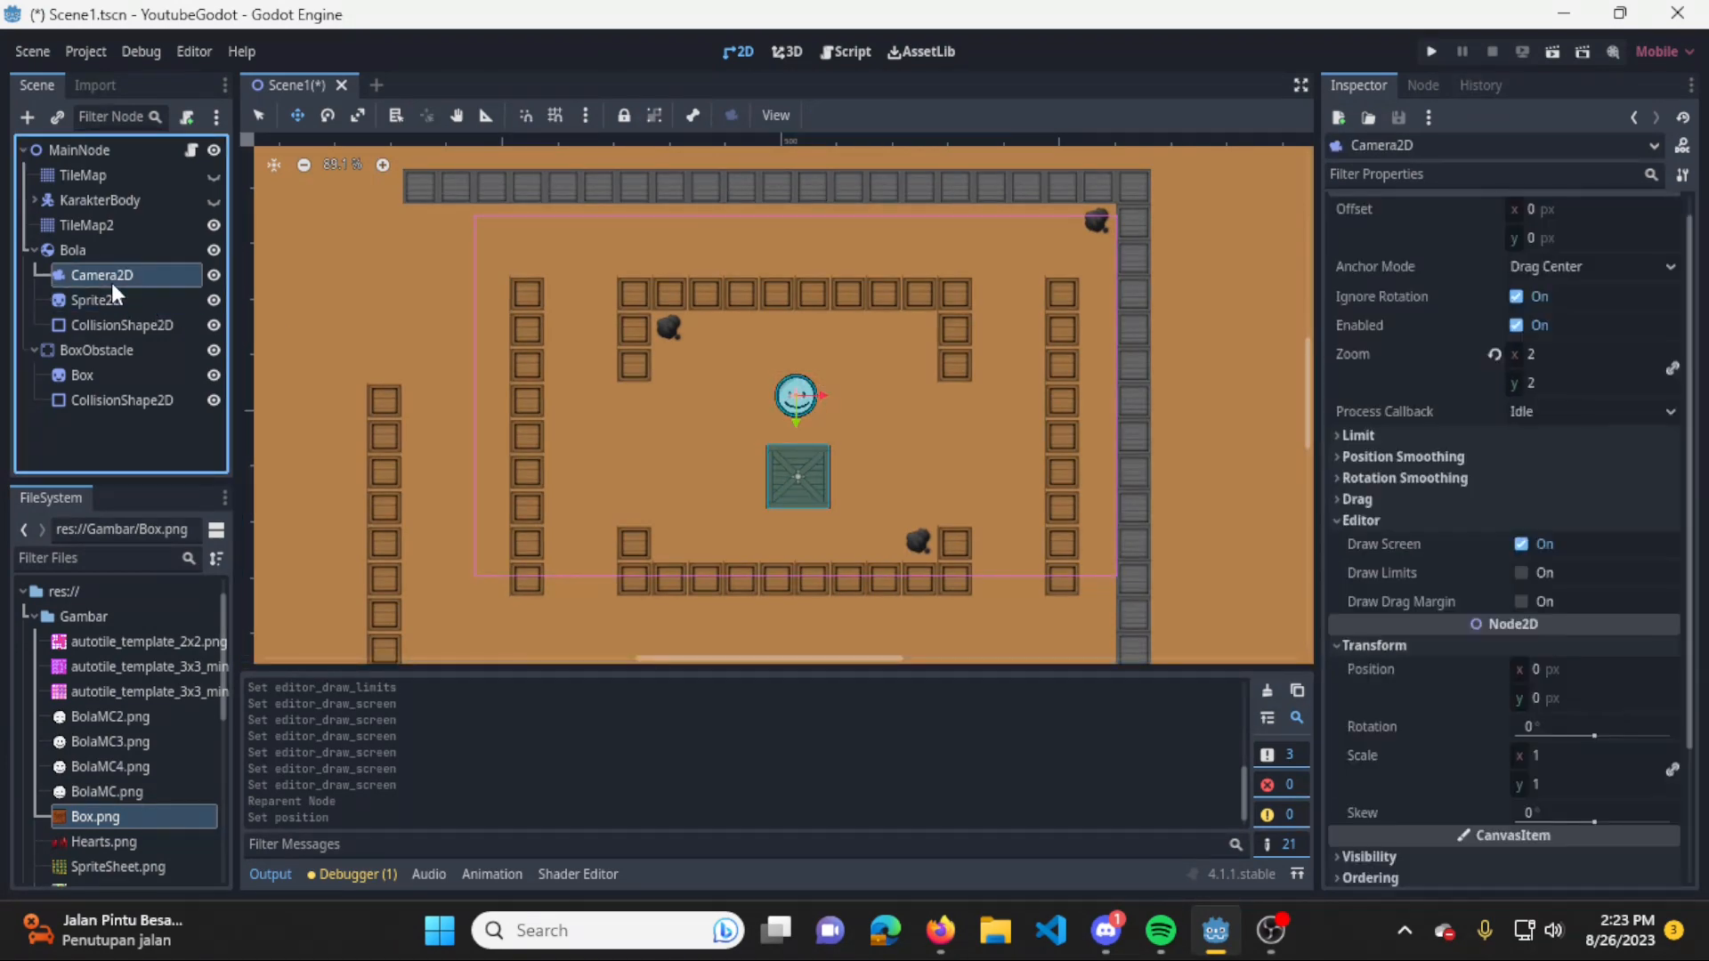
# Run the game, steer the ball around the maze in all directions to test the camera following it, and close the game.
pyautogui.click(1428, 51)
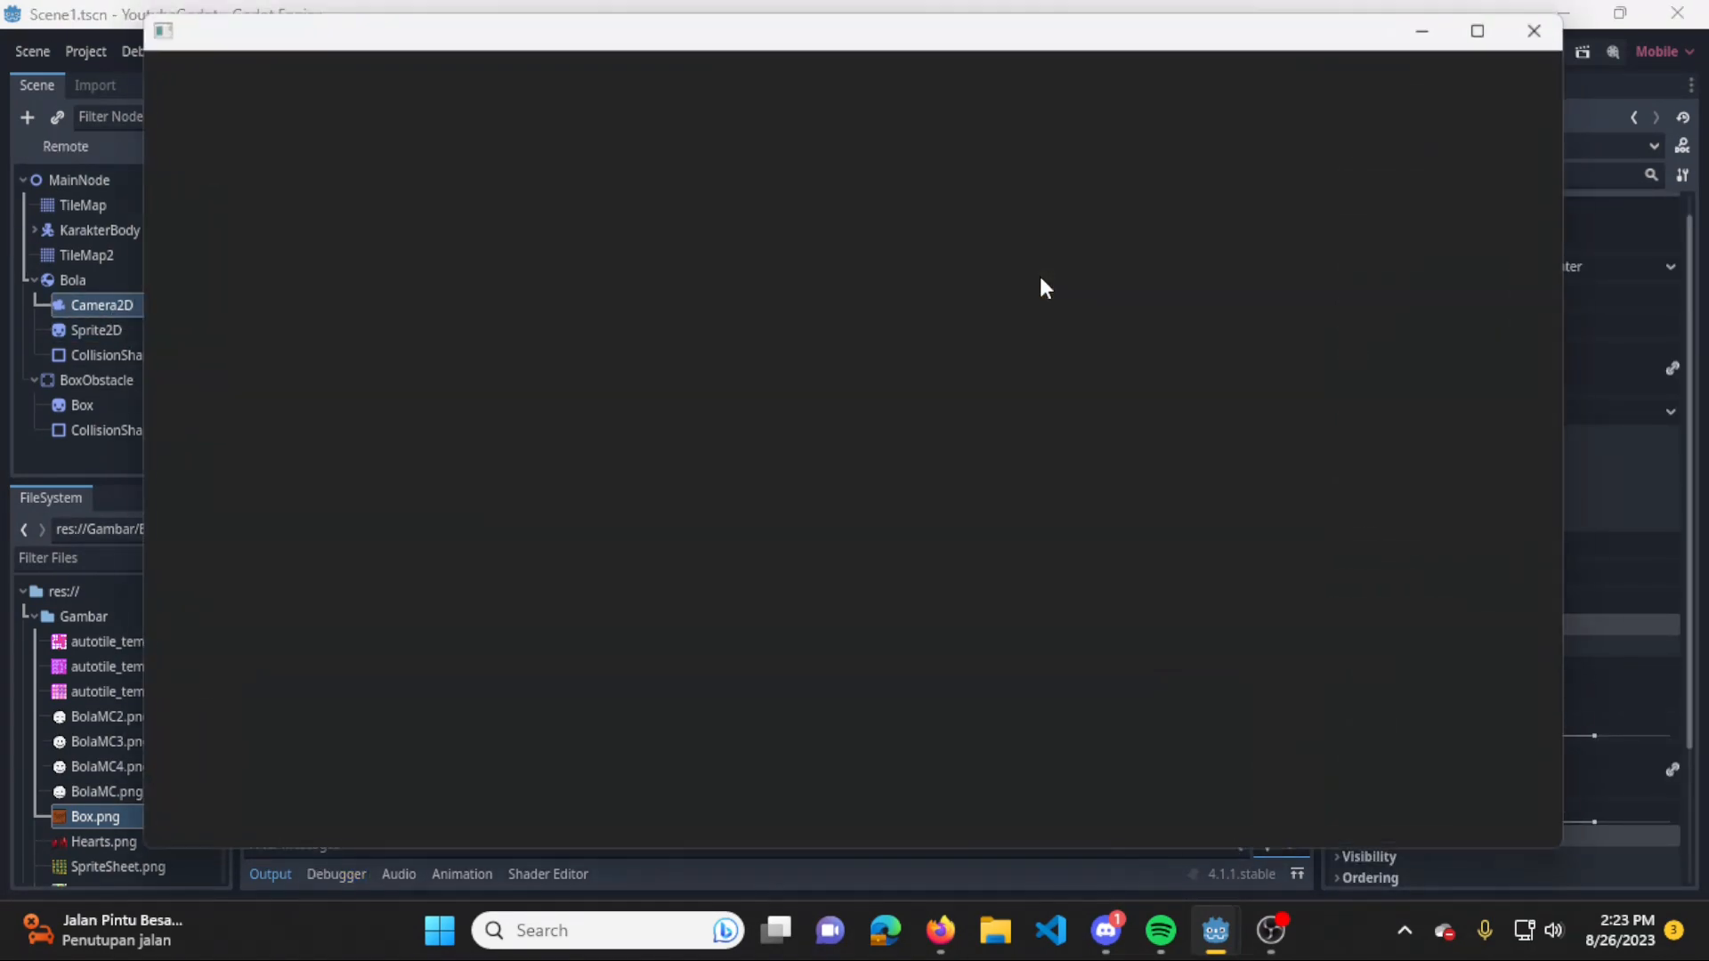
pyautogui.press('Right')
pyautogui.press('Left')
pyautogui.press('Down')
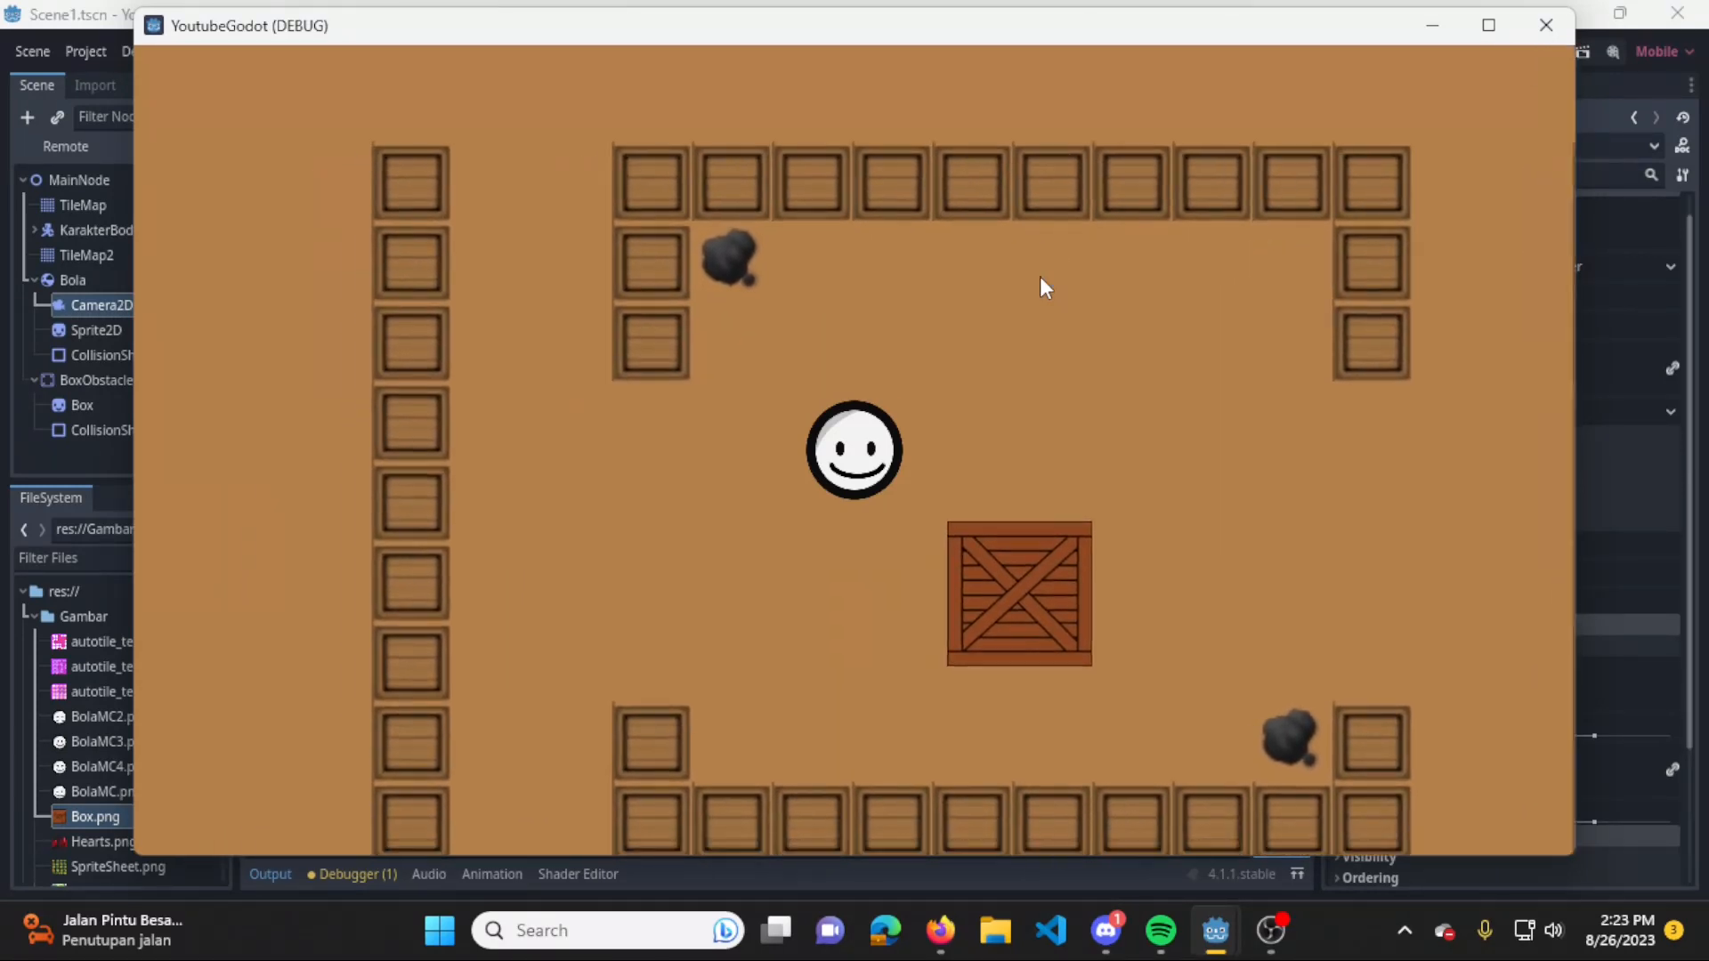
pyautogui.press('Left')
pyautogui.press('Up')
pyautogui.press('Right')
pyautogui.press('Down')
pyautogui.press('Left')
pyautogui.press('Up')
pyautogui.press('Down')
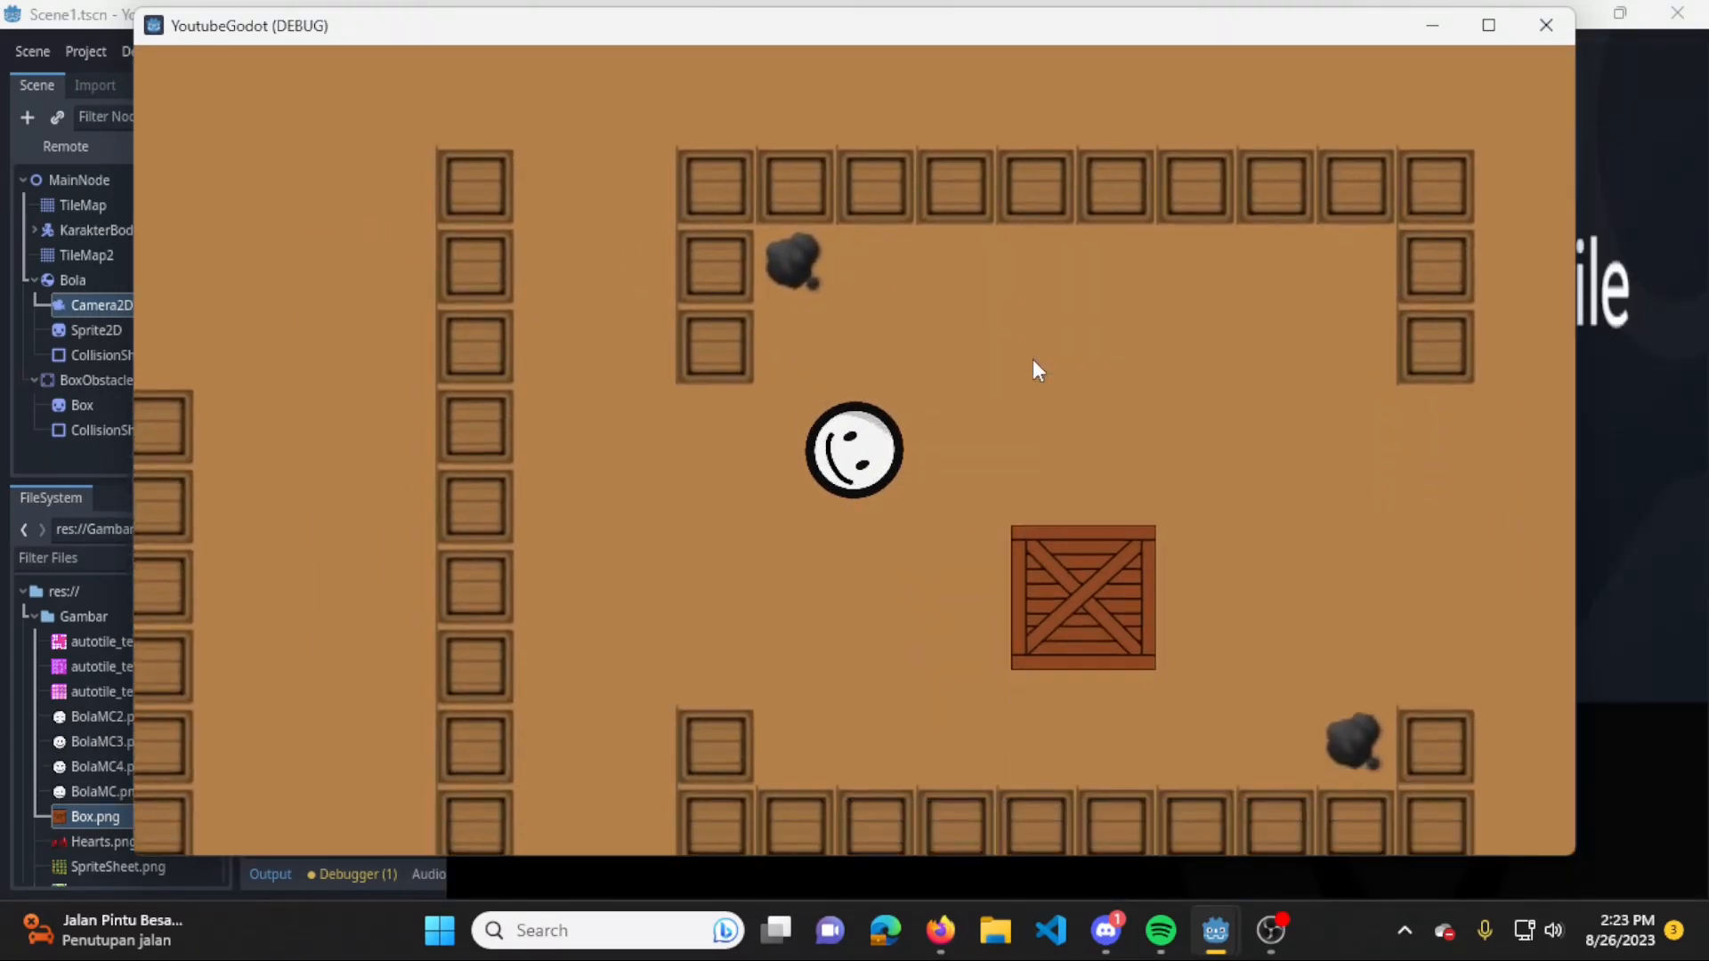
pyautogui.press('Down')
pyautogui.press('Left')
pyautogui.press('Up')
pyautogui.press('Right')
pyautogui.press('Down')
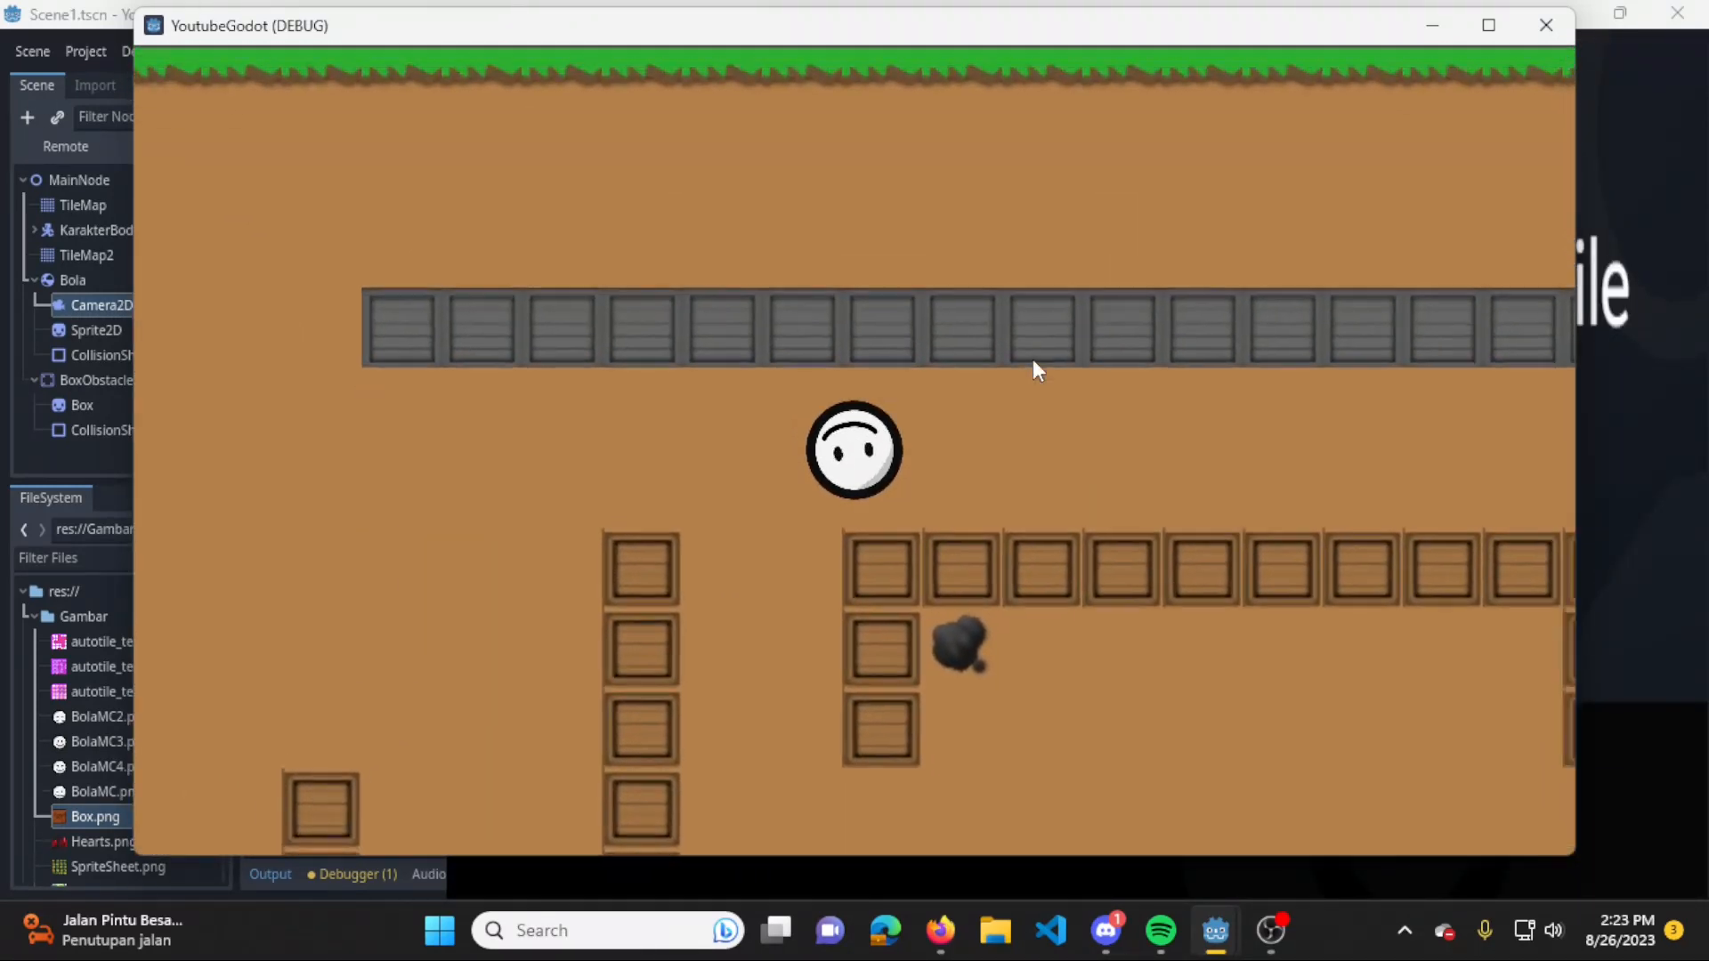
pyautogui.press('Right')
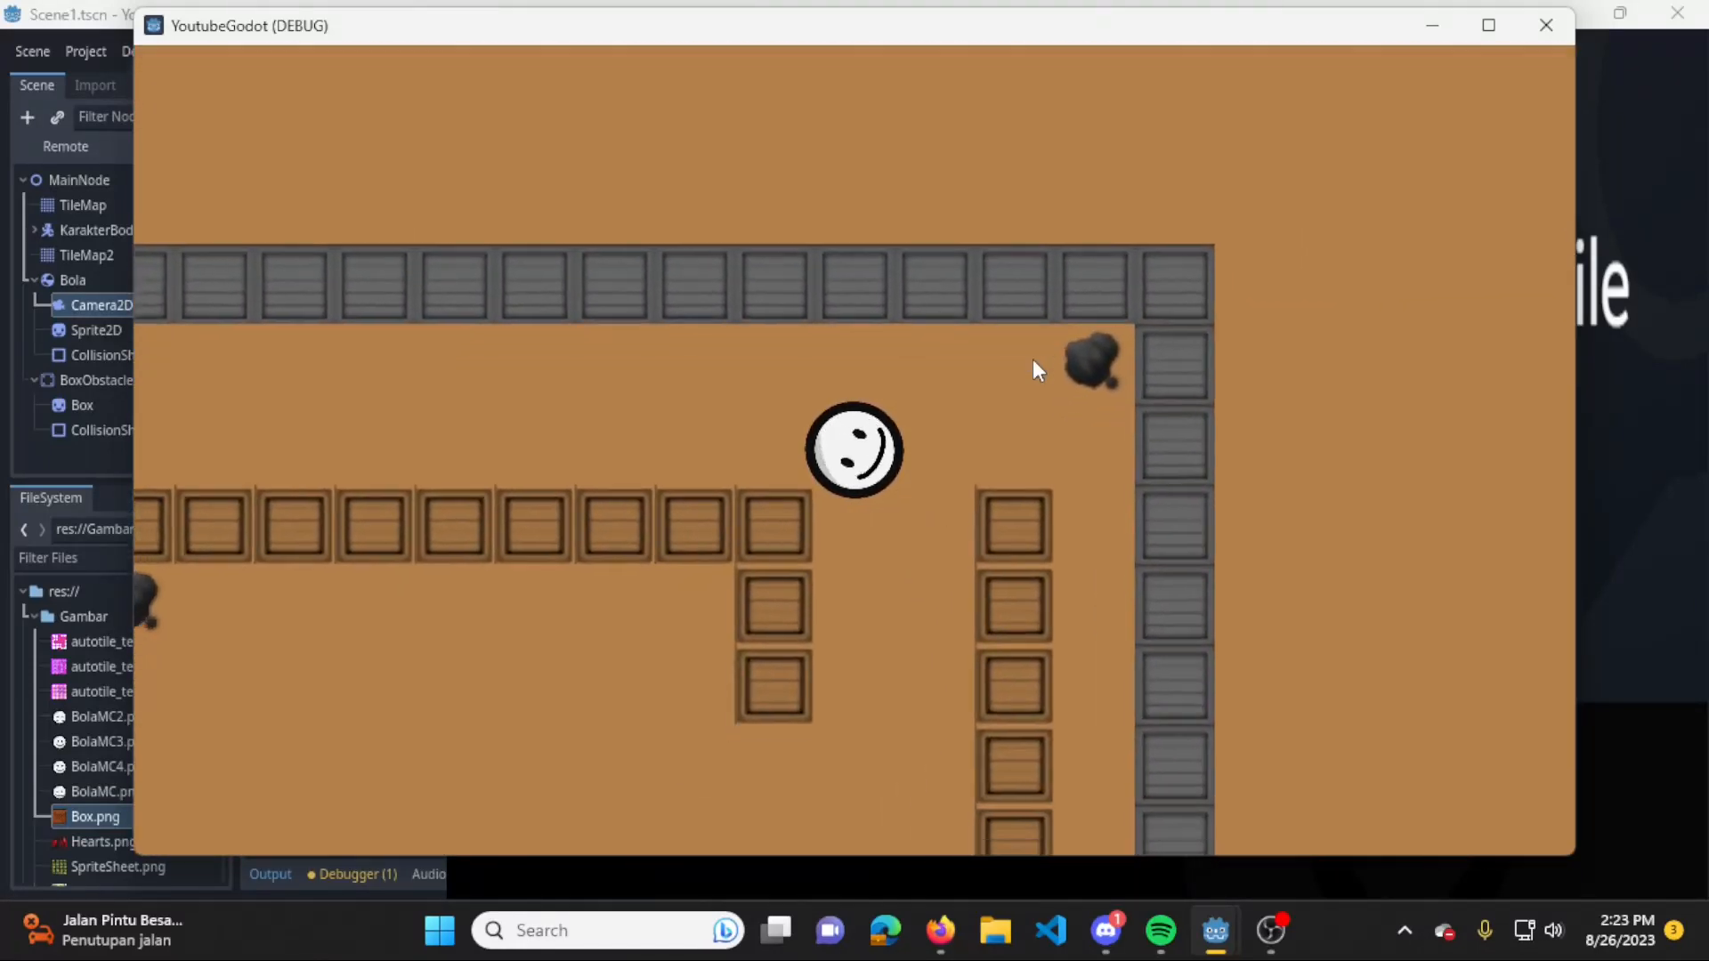
pyautogui.press('Down')
pyautogui.press('Left')
pyautogui.press('Up')
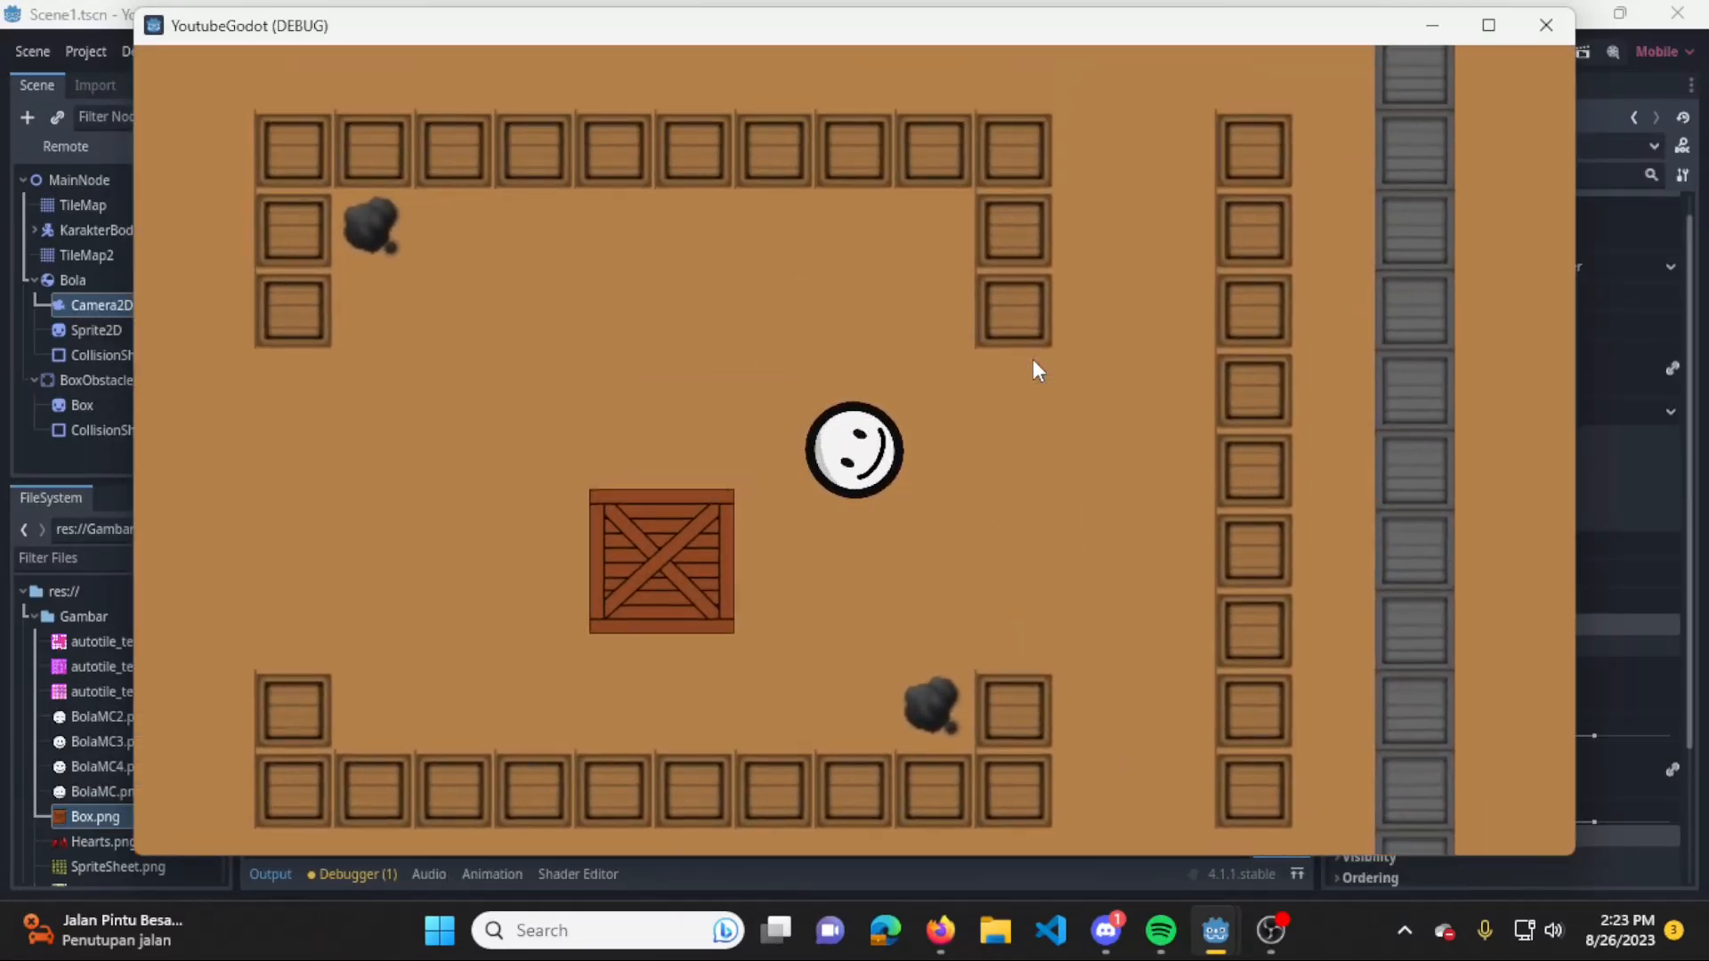
pyautogui.click(1524, 36)
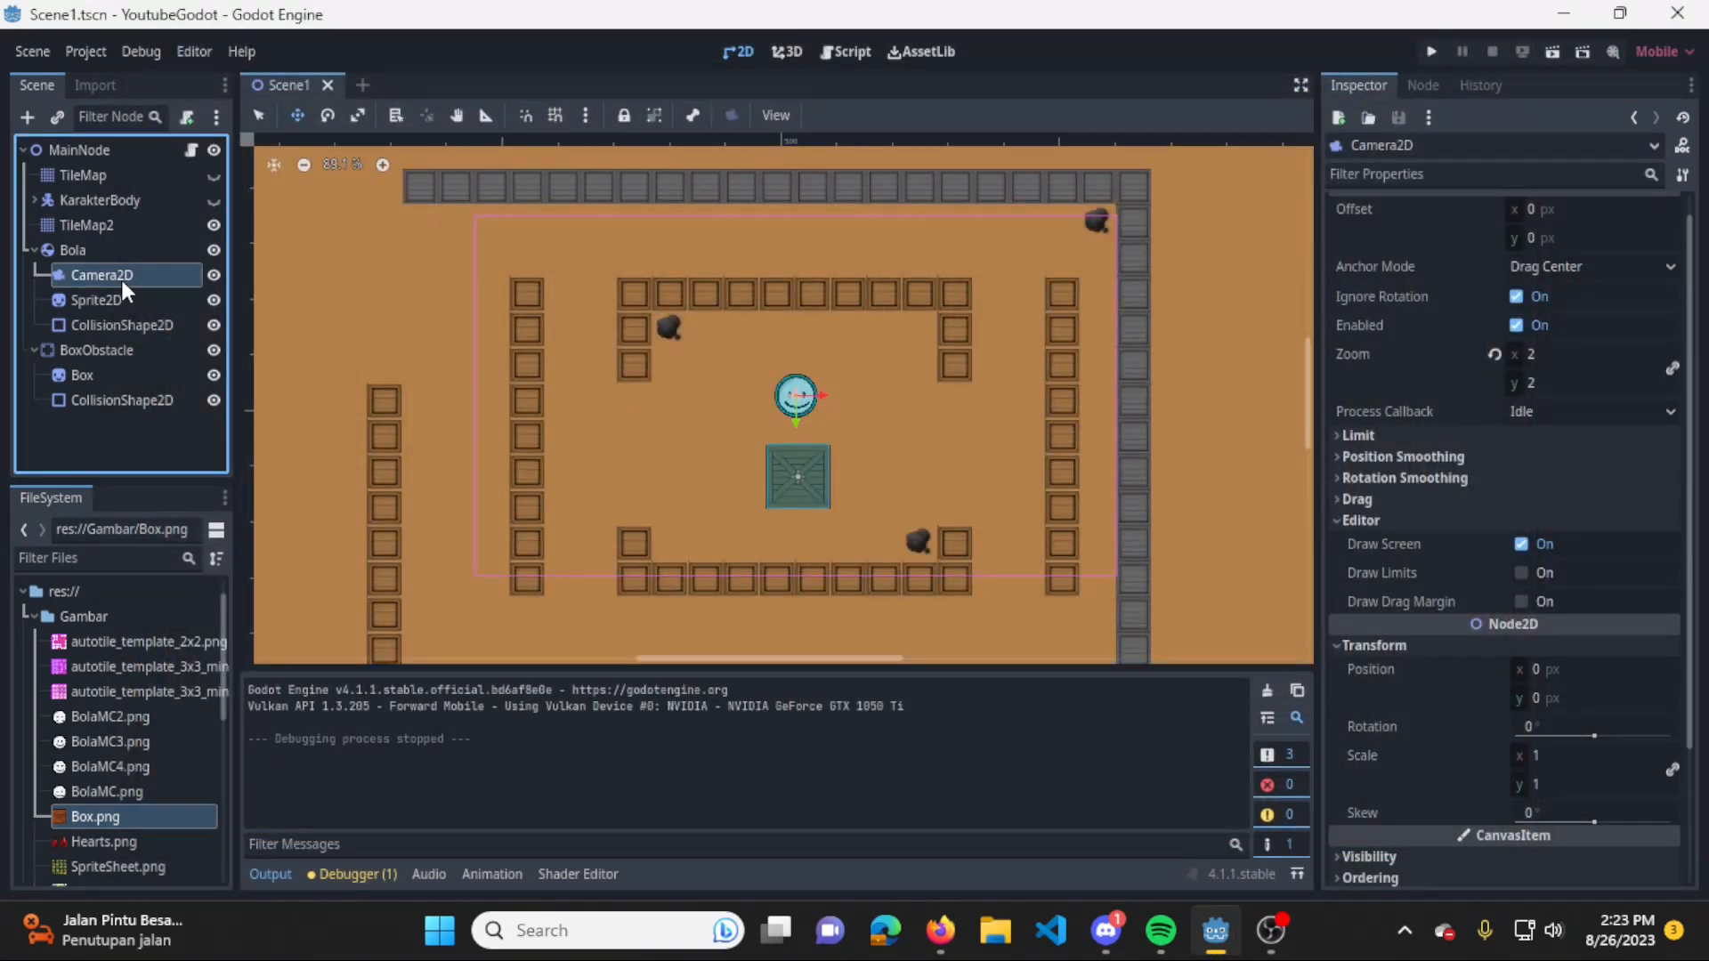
# Expand the camera's Limit settings and place a vertical guide along the map's left edge to find the limit coordinate.
pyautogui.click(1424, 432)
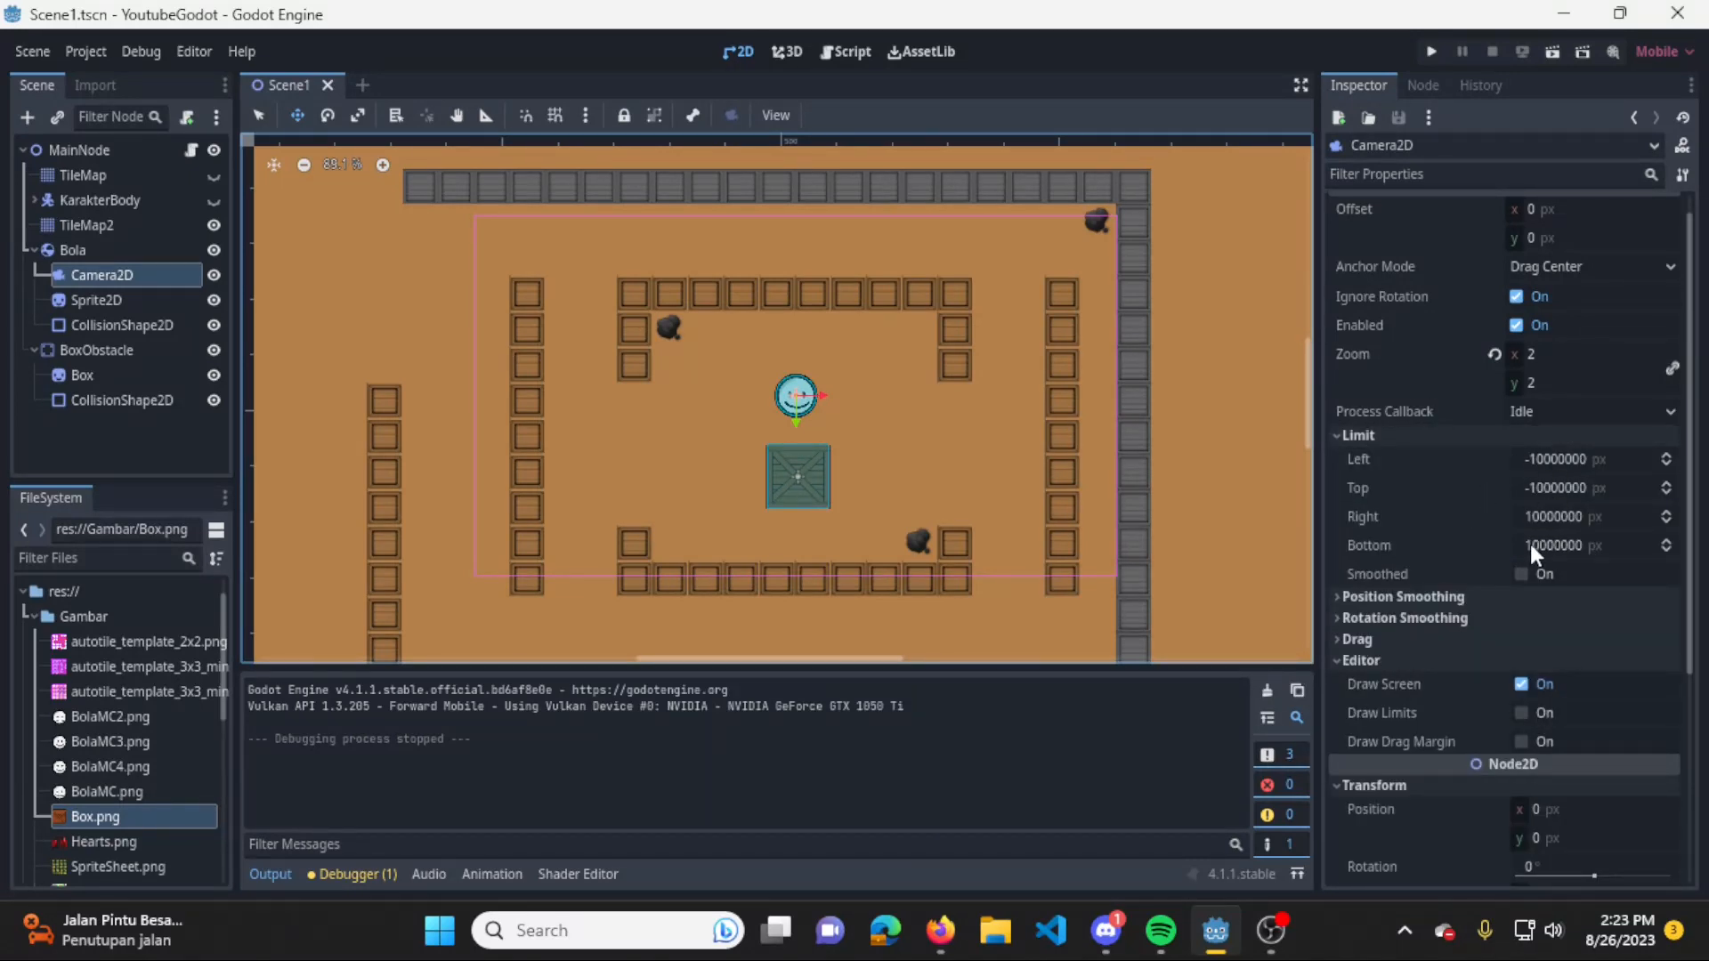
pyautogui.scroll(-1, 607, 453)
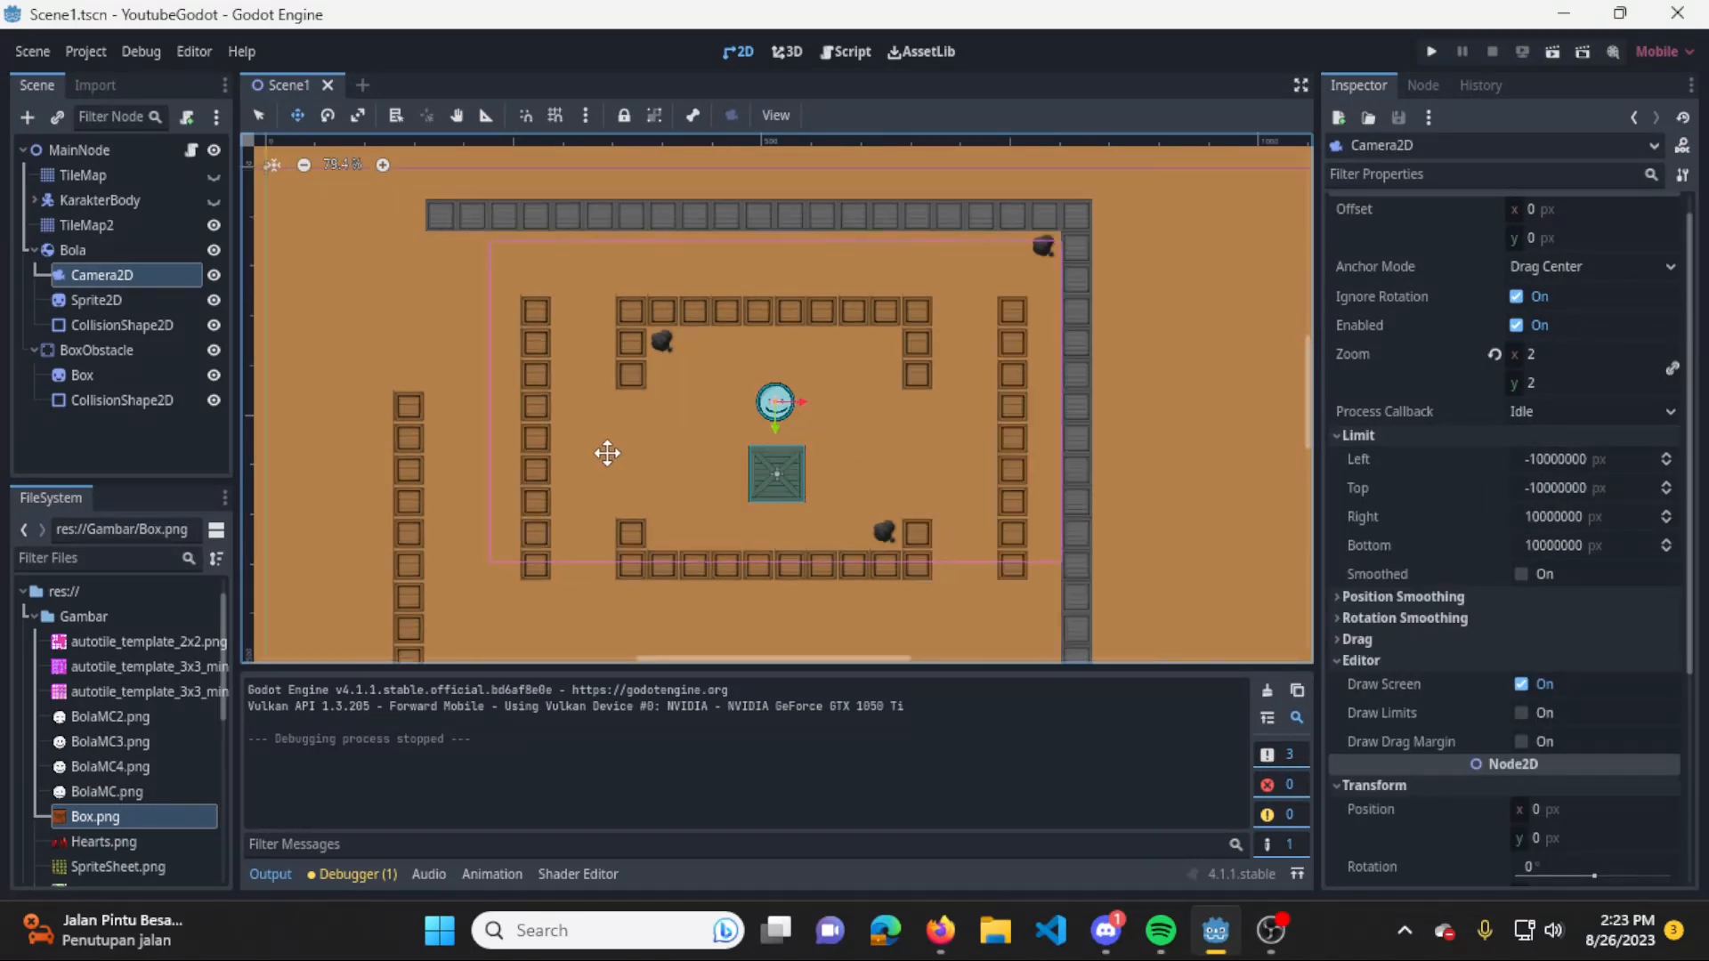
pyautogui.scroll(-2, 608, 453)
pyautogui.hscroll(-2, 641, 404)
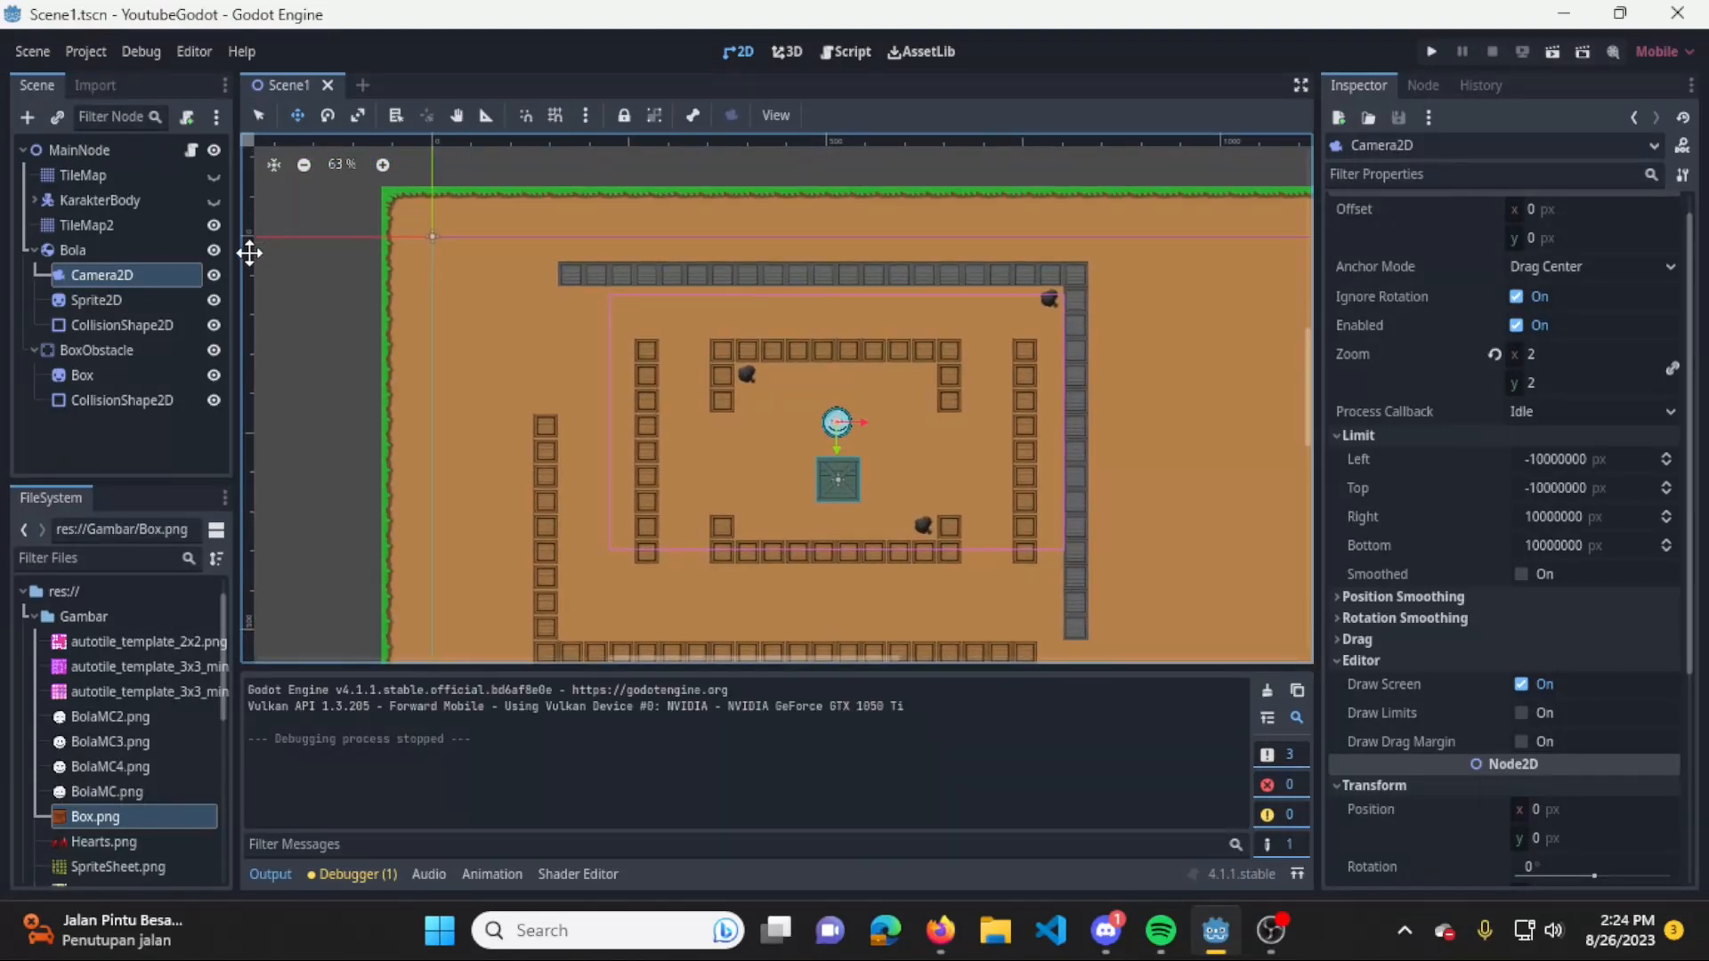
pyautogui.moveTo(249, 254); pyautogui.dragTo(381, 310)
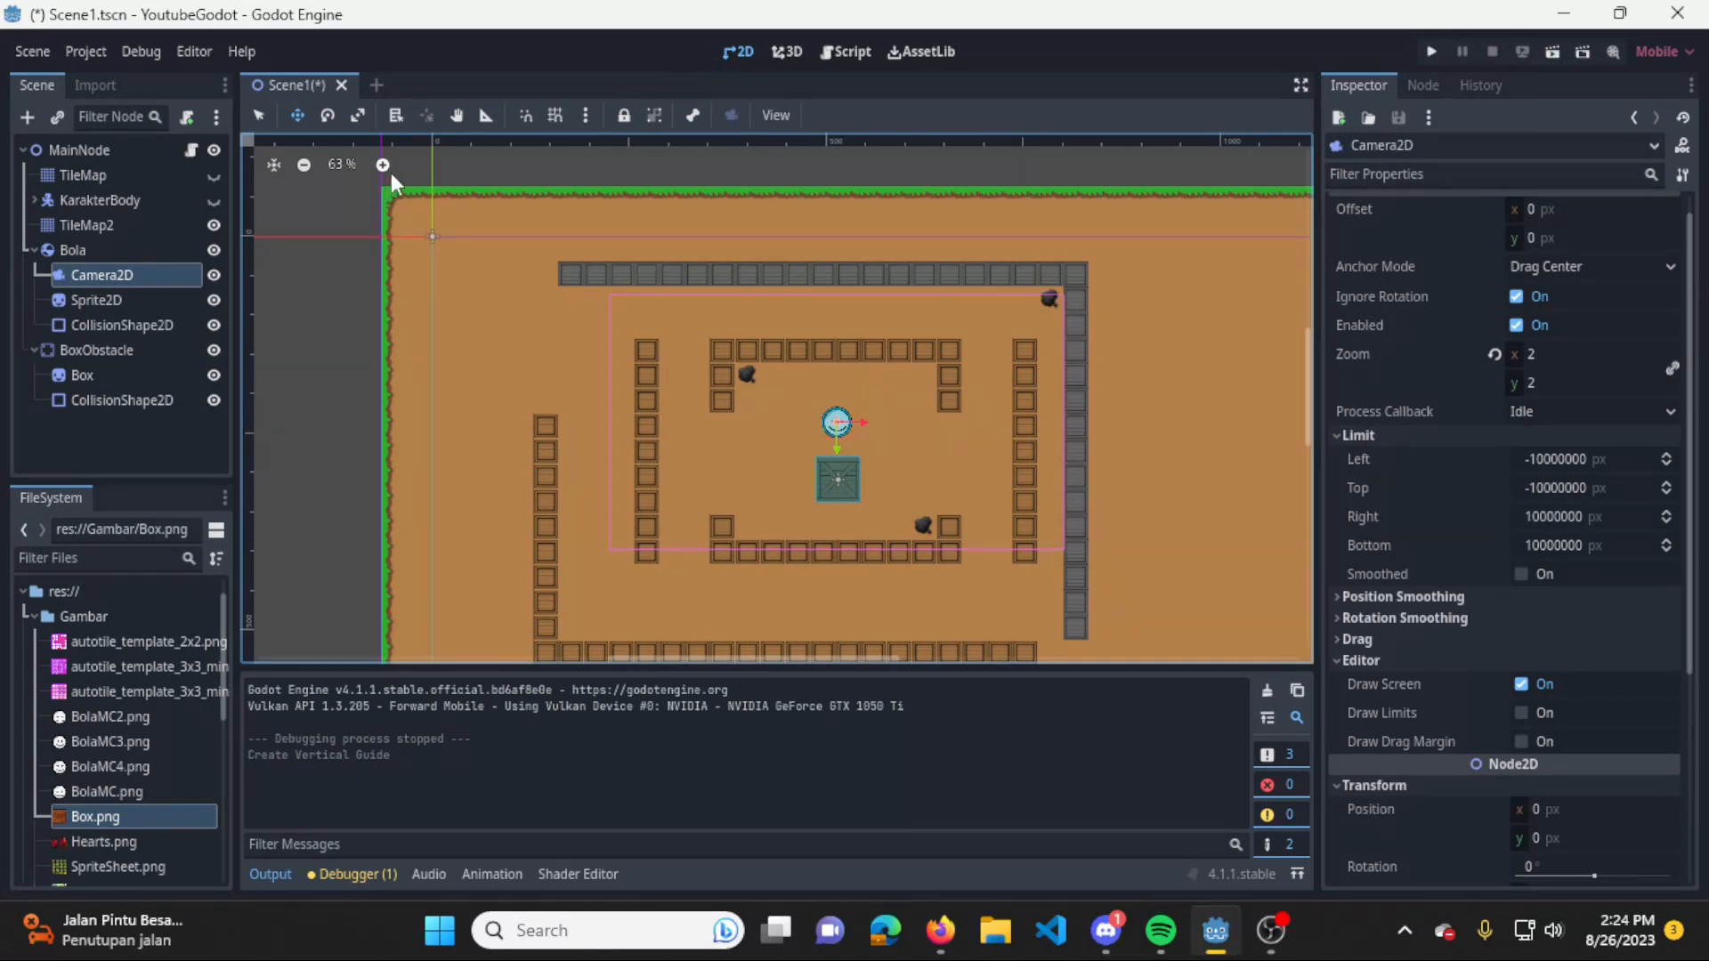
# Set the camera's Left limit to -65 px and remove the vertical guide from the map's left edge.
pyautogui.click(1598, 439)
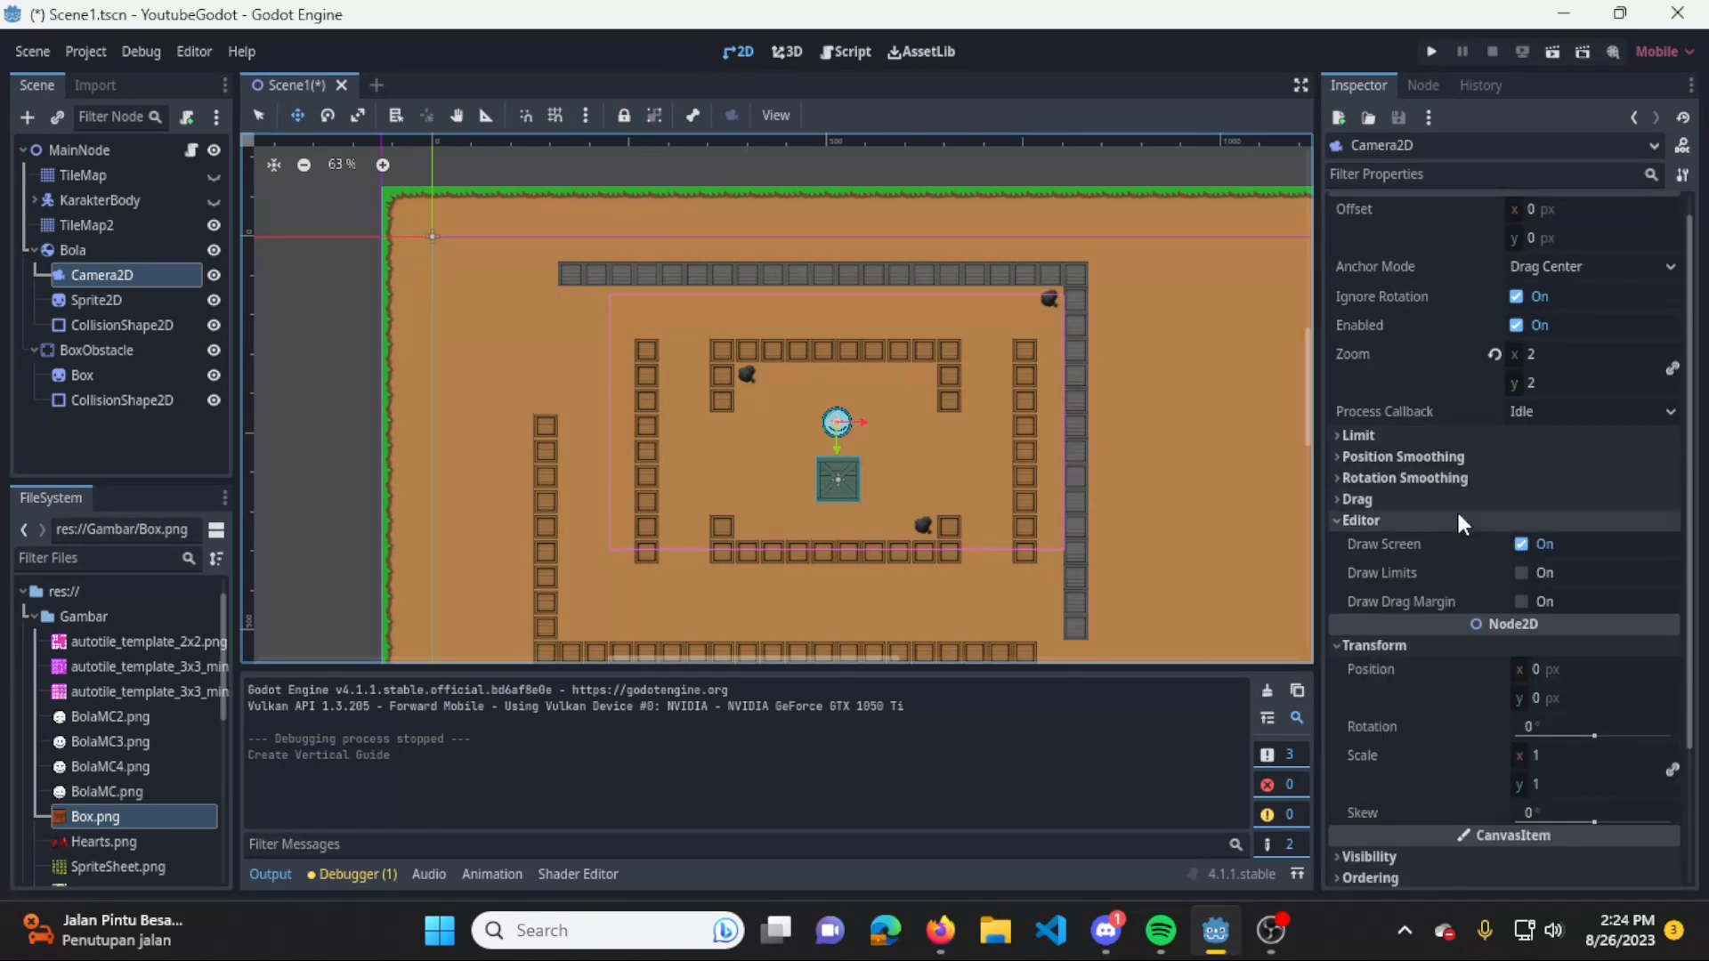
pyautogui.click(1445, 434)
pyautogui.click(1585, 461)
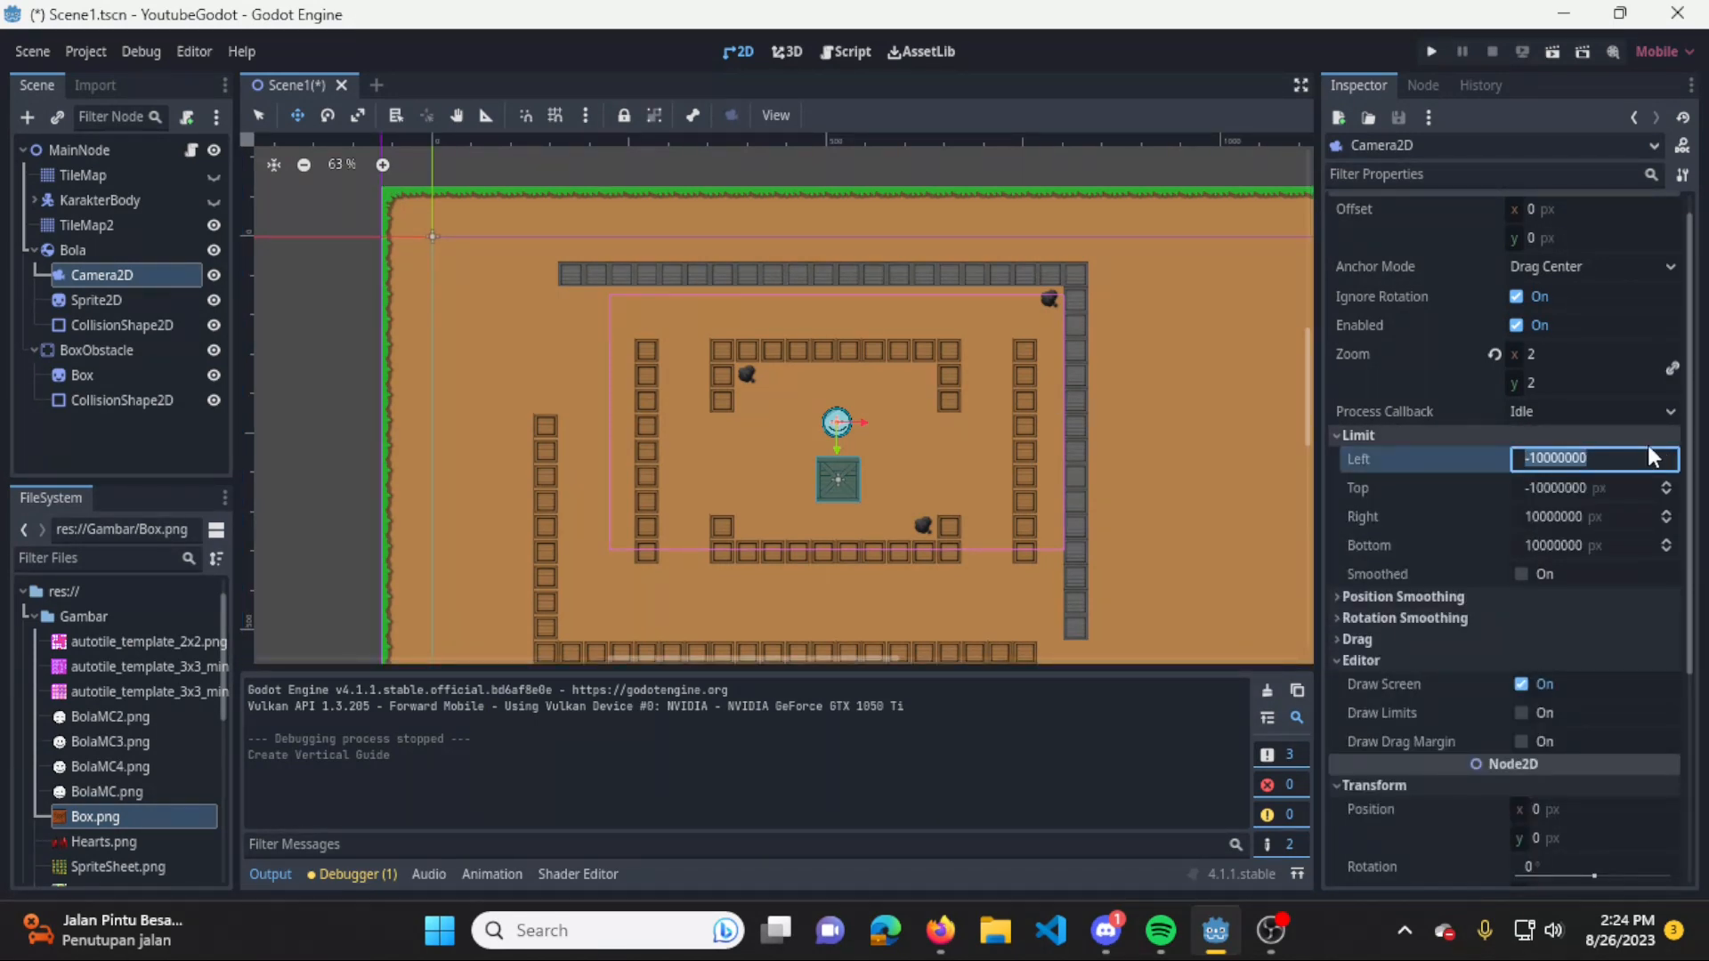
pyautogui.write('-65px')
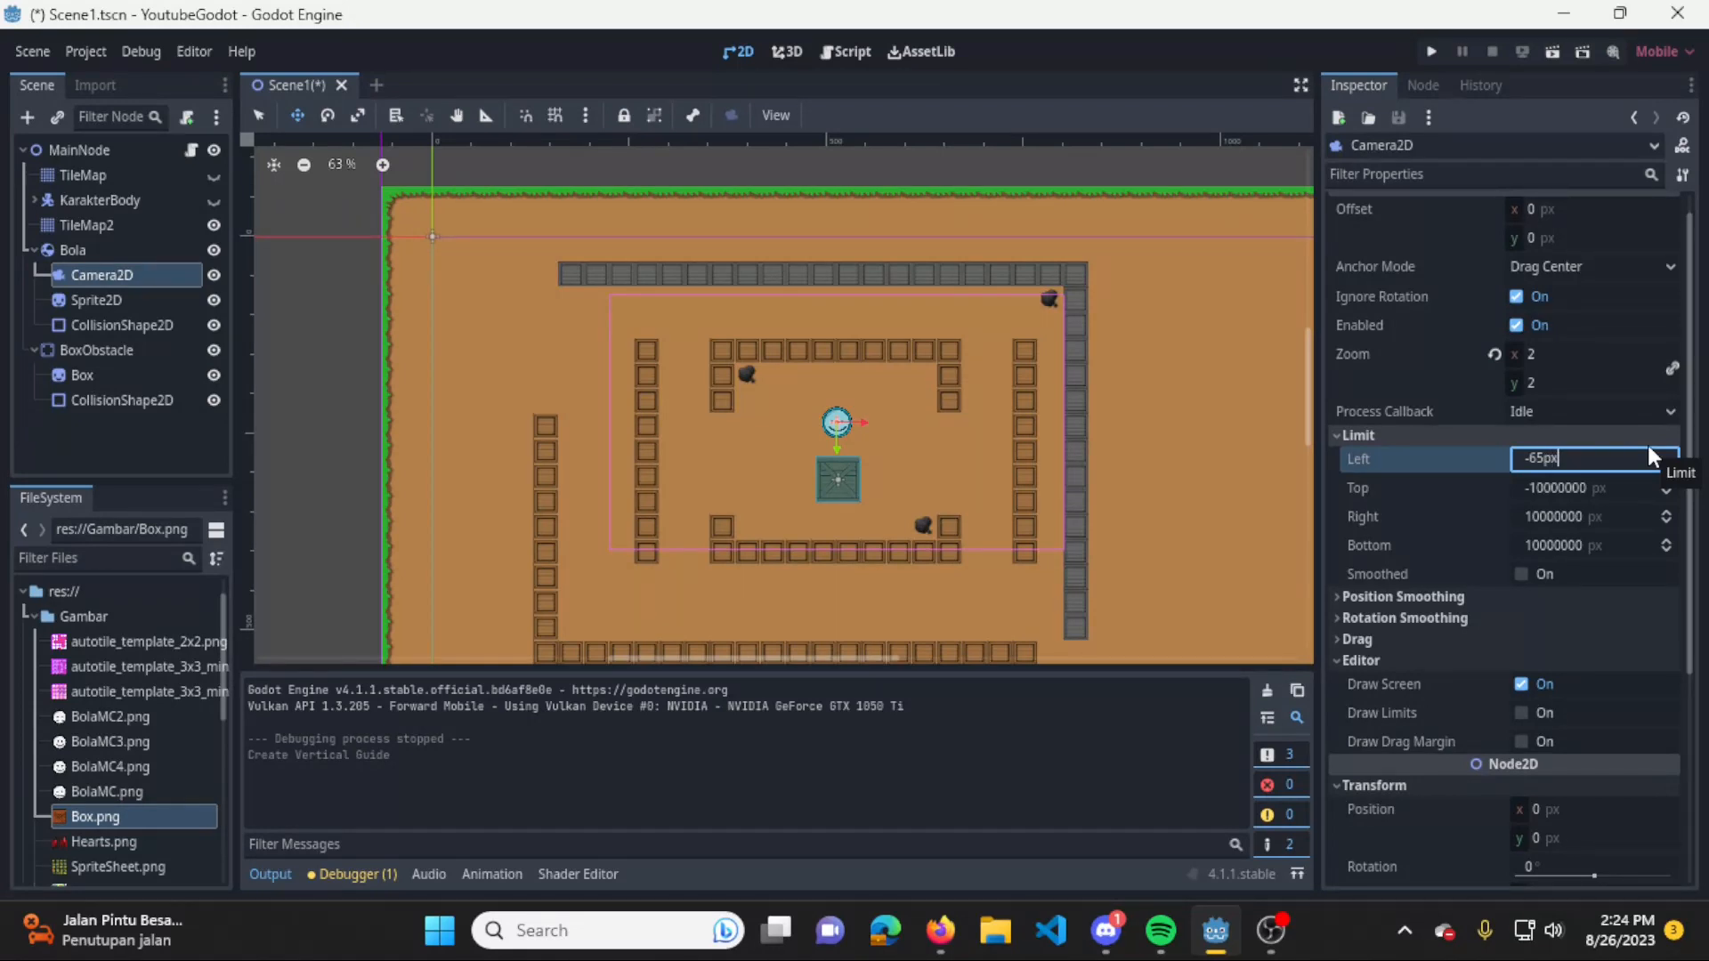
pyautogui.press('Return')
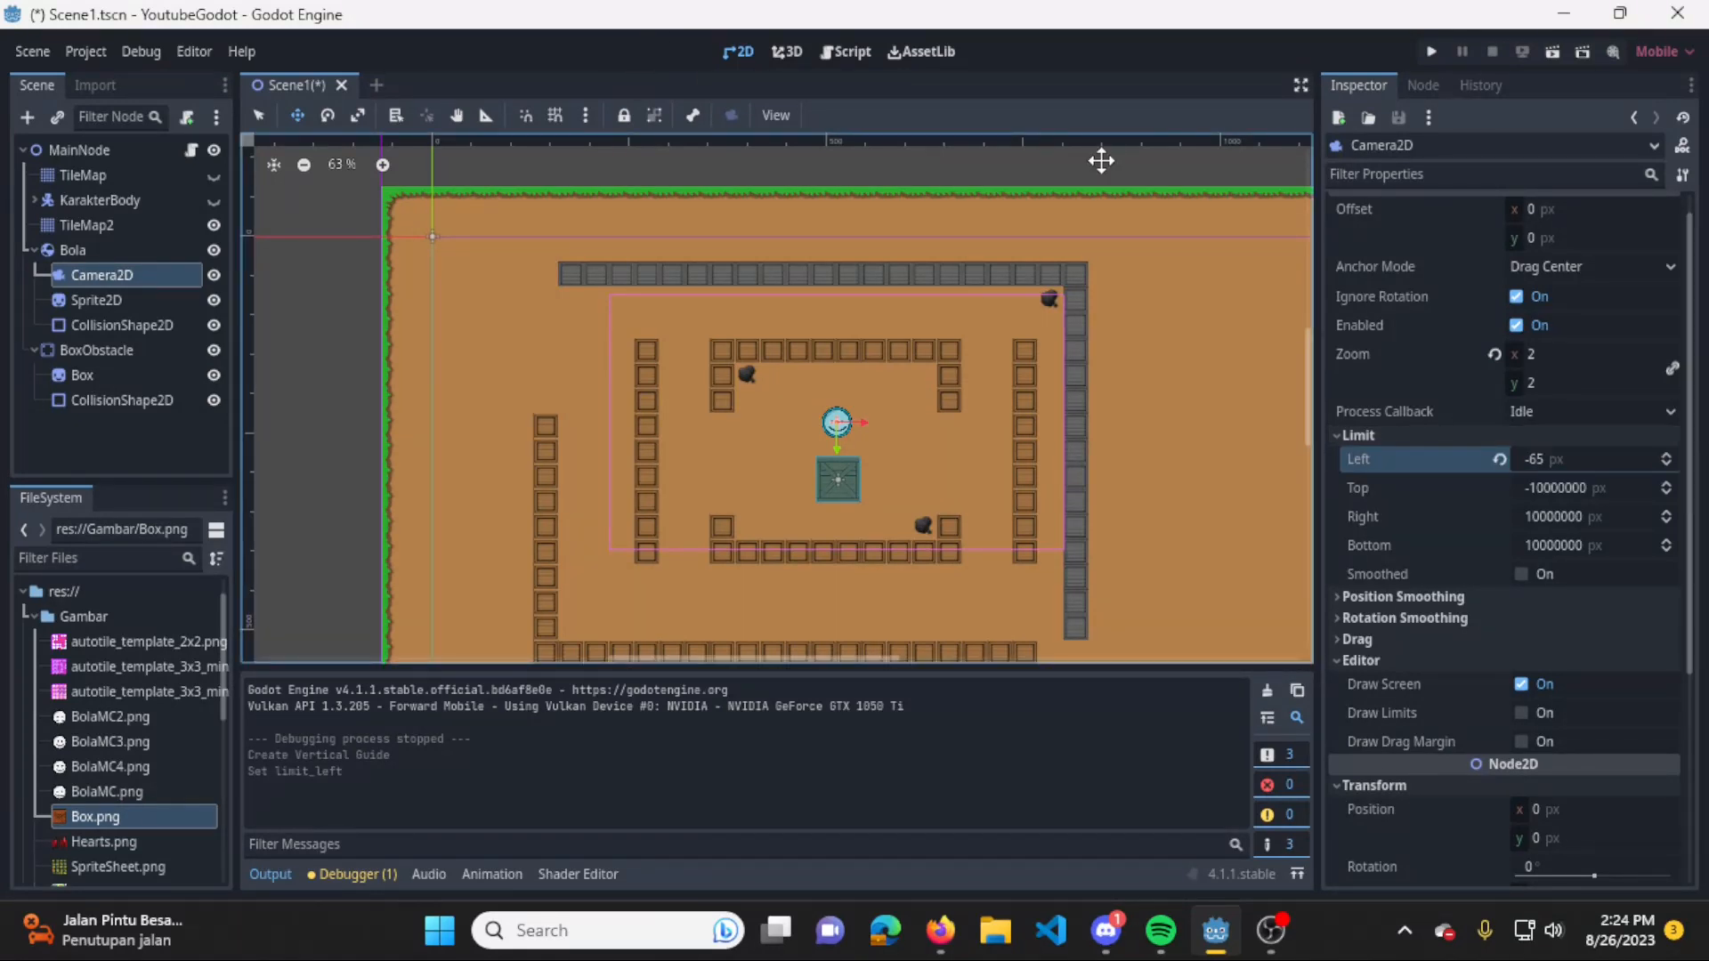
pyautogui.moveTo(384, 144); pyautogui.dragTo(251, 165)
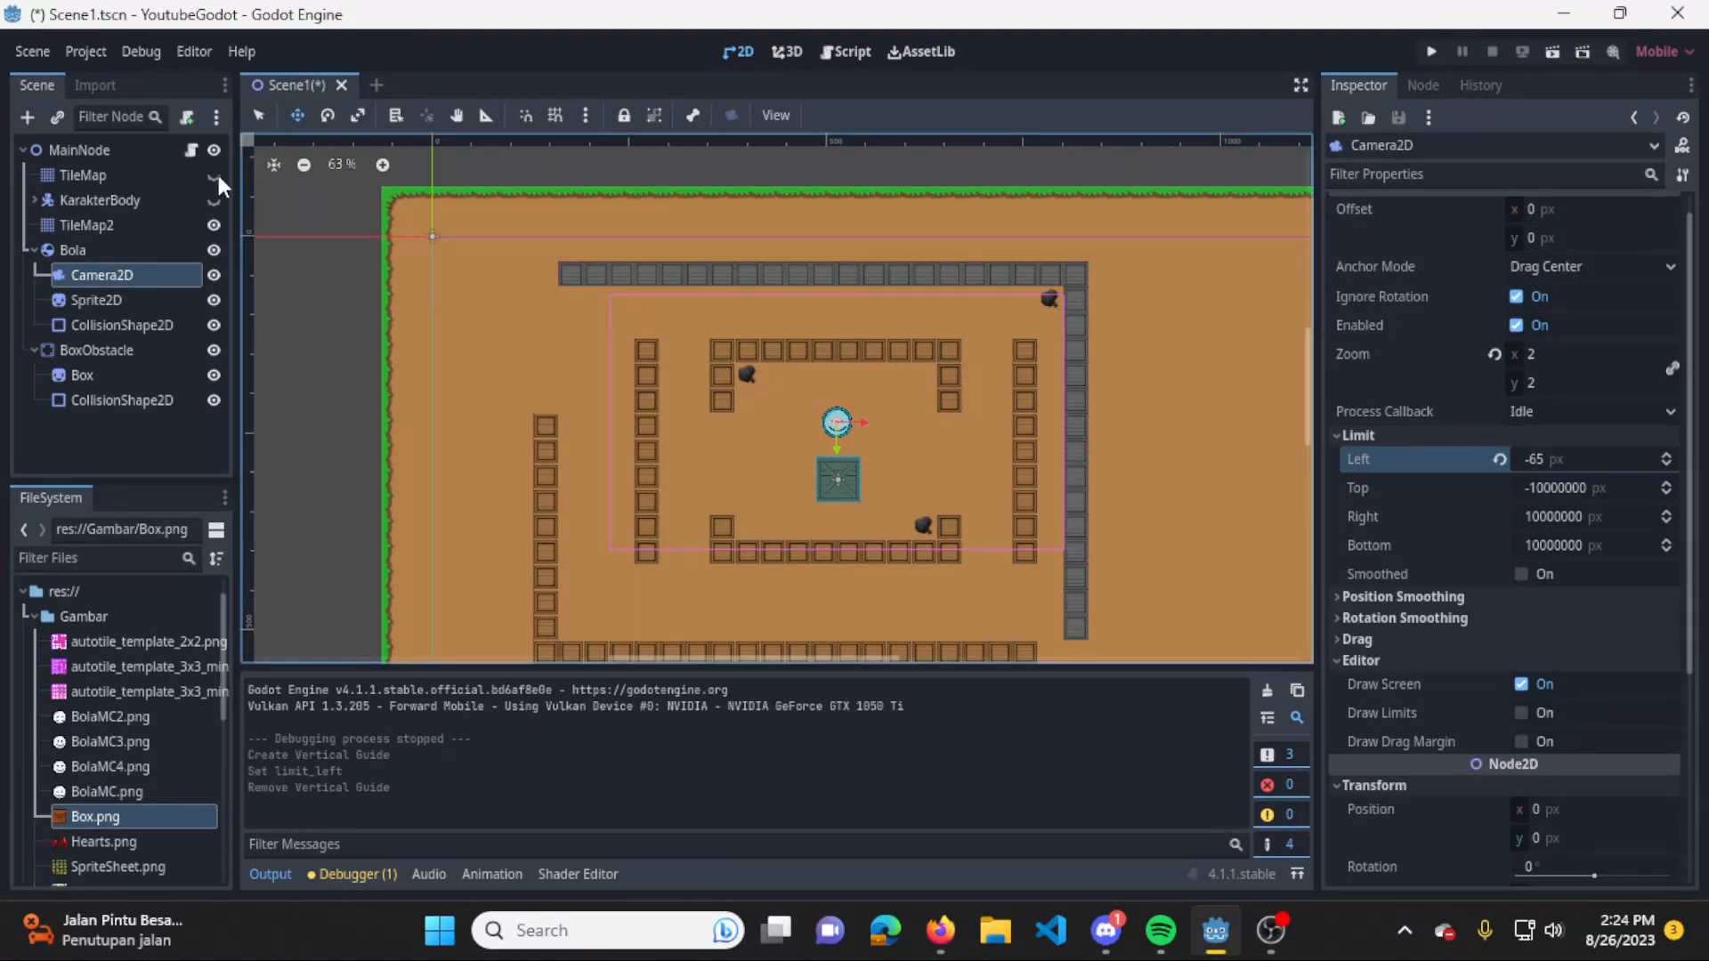
# Enable Draw Limits for the camera and check the limit line against the map's upper left corner.
pyautogui.scroll(-5, 1506, 545)
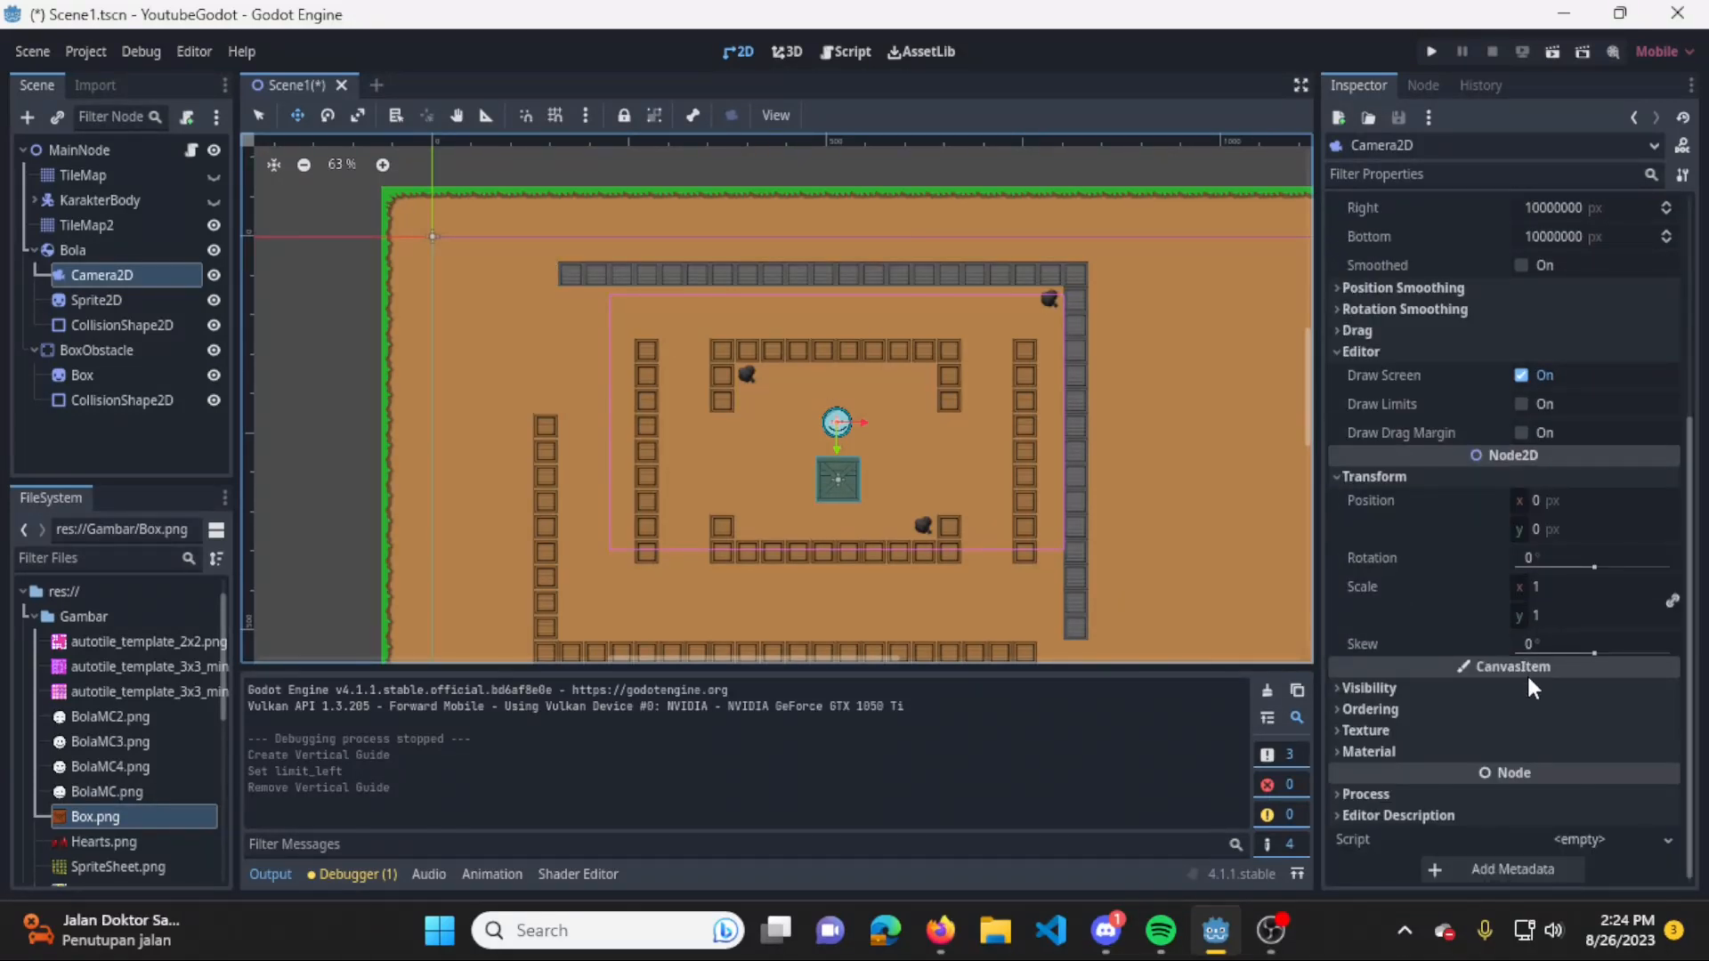
pyautogui.click(1522, 404)
pyautogui.moveTo(589, 297); pyautogui.dragTo(776, 539, button='middle')
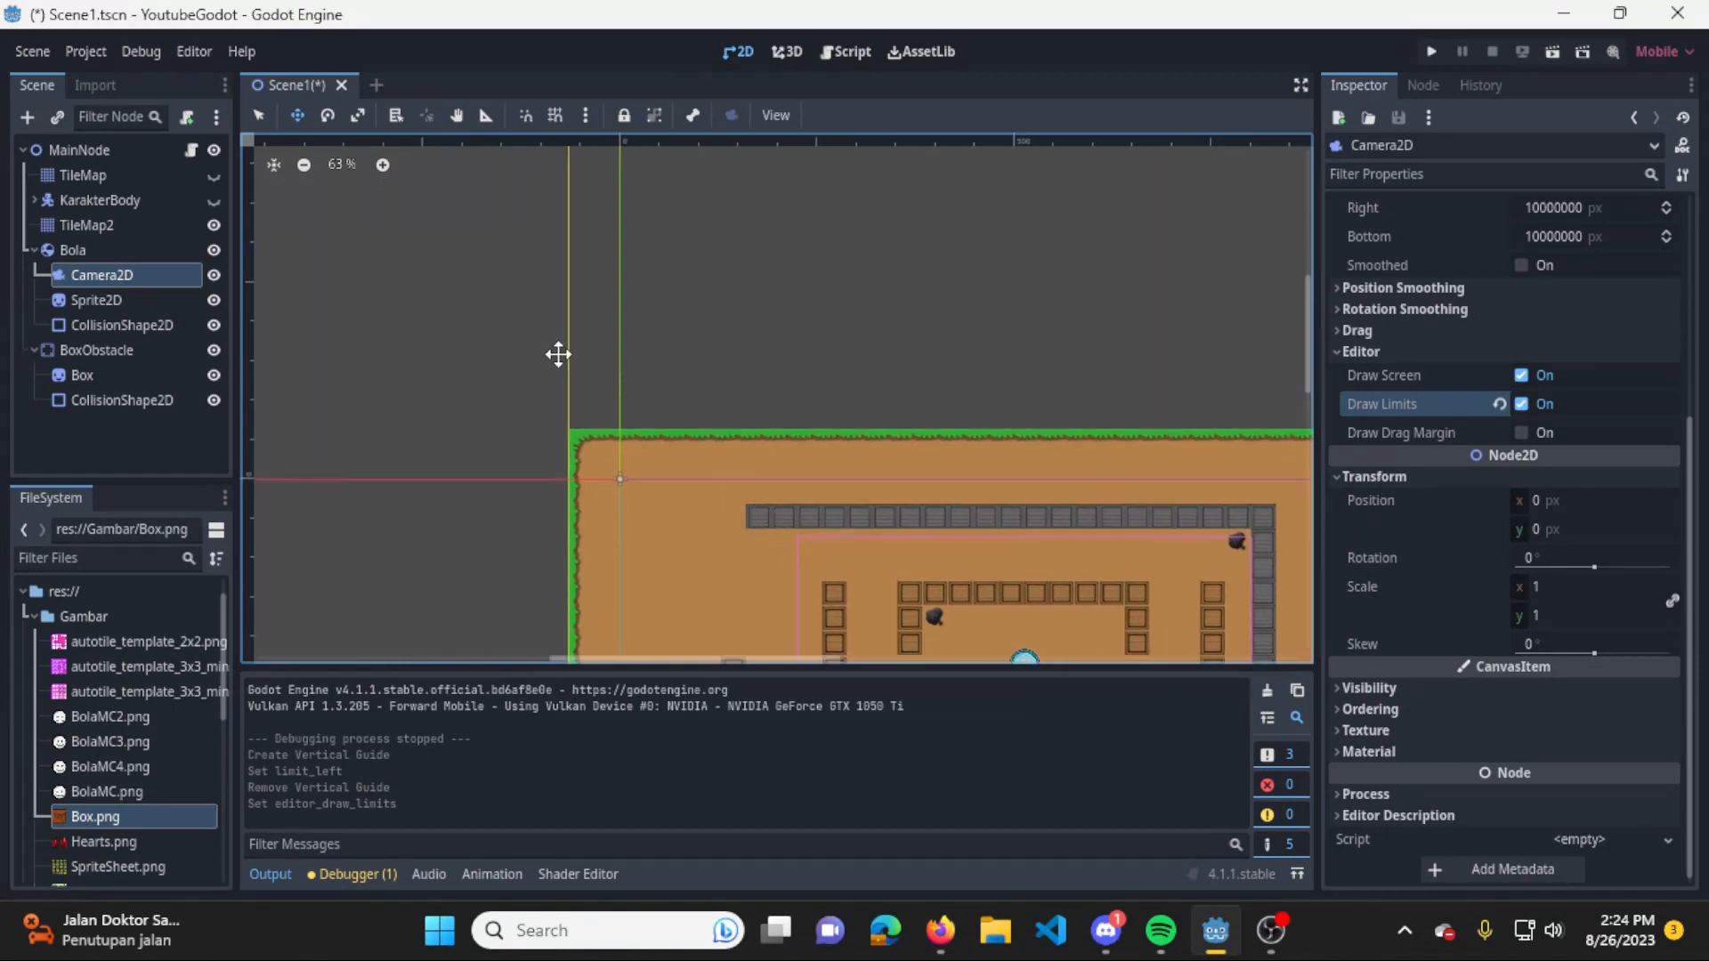
pyautogui.moveTo(846, 425); pyautogui.dragTo(732, 291, button='middle')
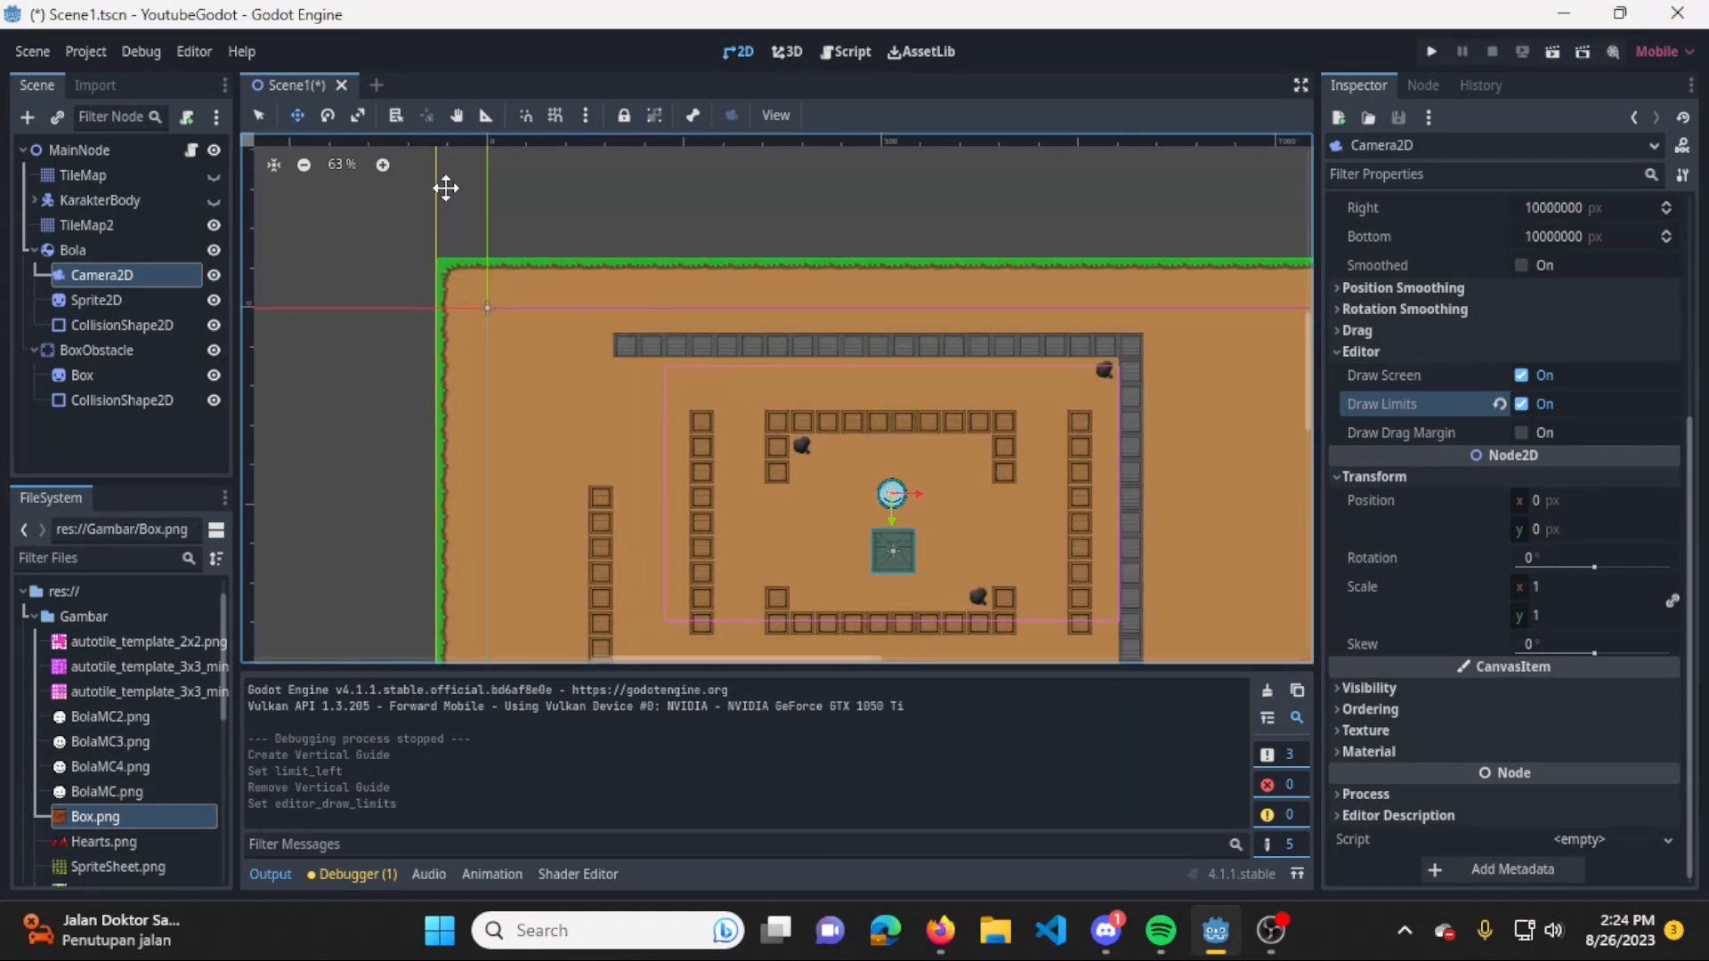
# Run the game, steer the ball around the map and along its left edge to test the camera's left limit, and close the game.
pyautogui.click(1431, 53)
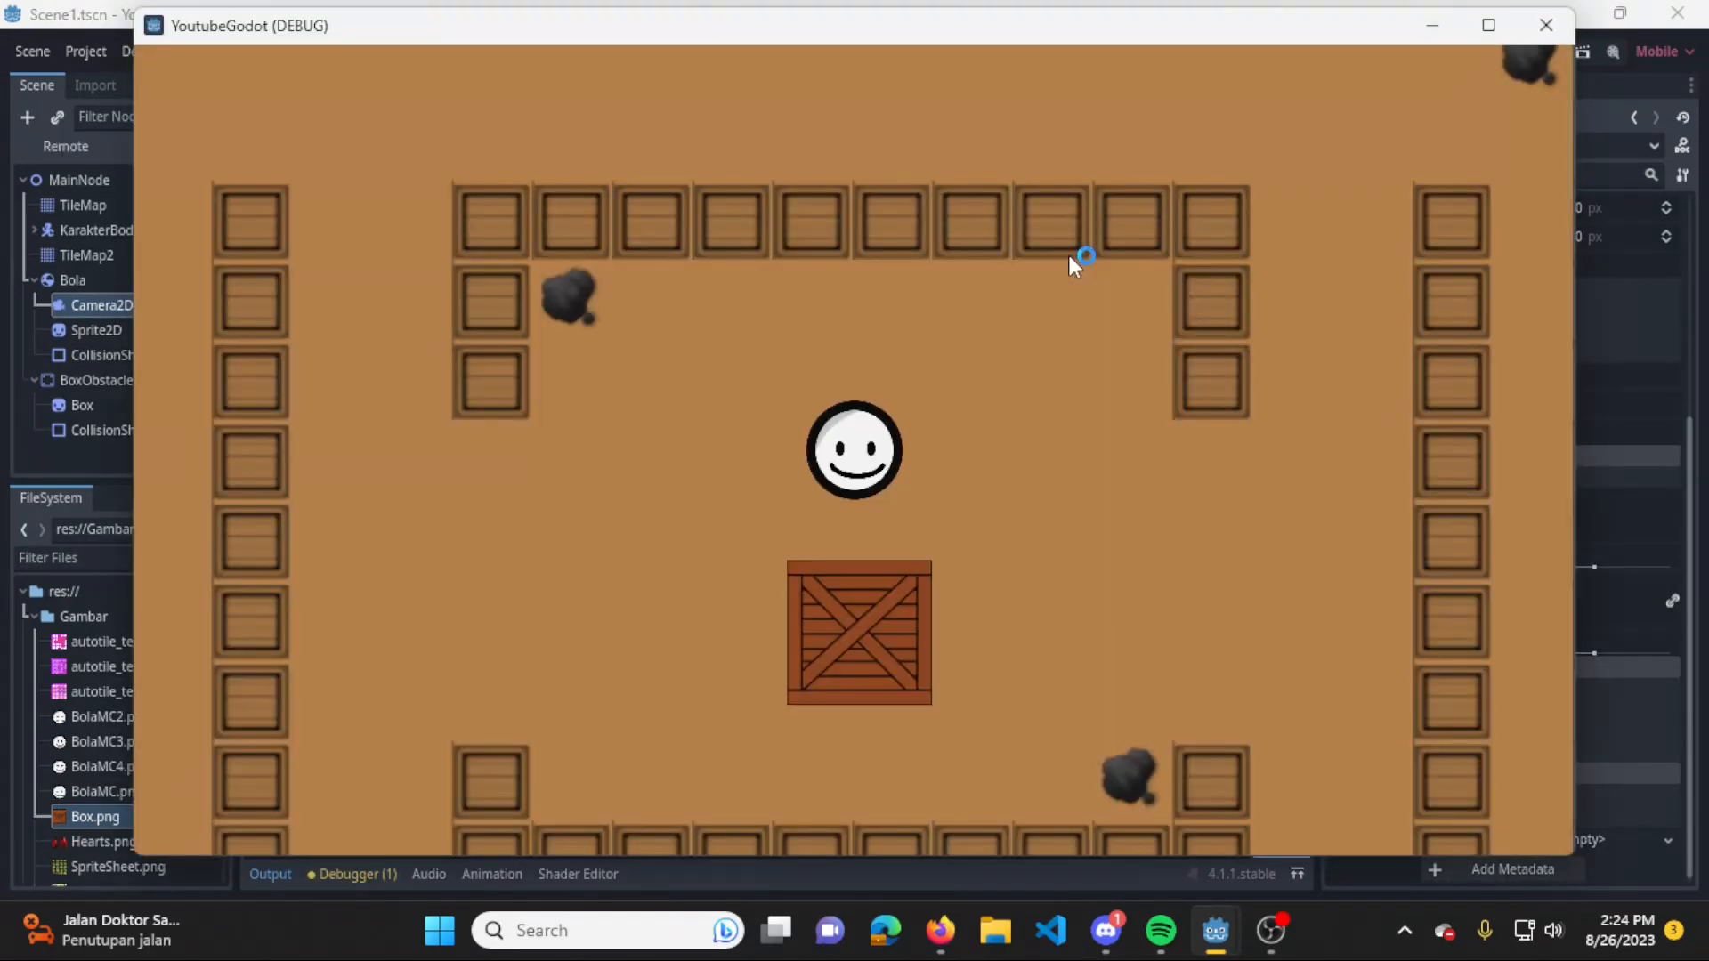
pyautogui.press('Right')
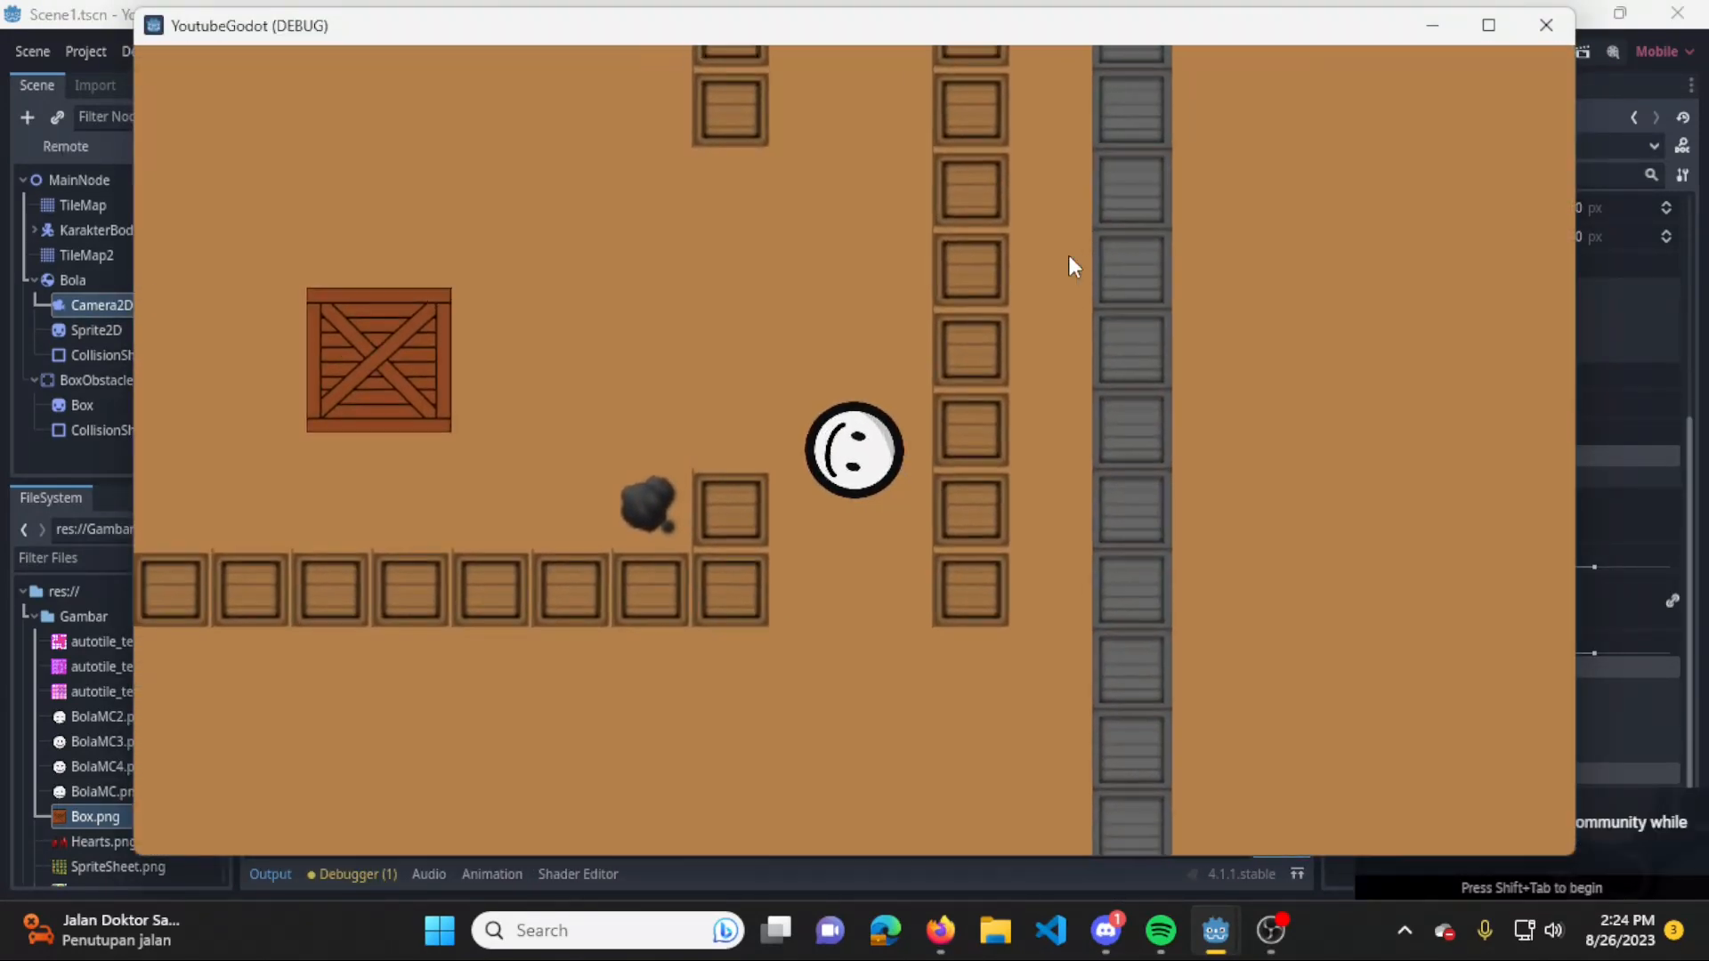
pyautogui.press('Right')
pyautogui.press('Left')
pyautogui.press('Up')
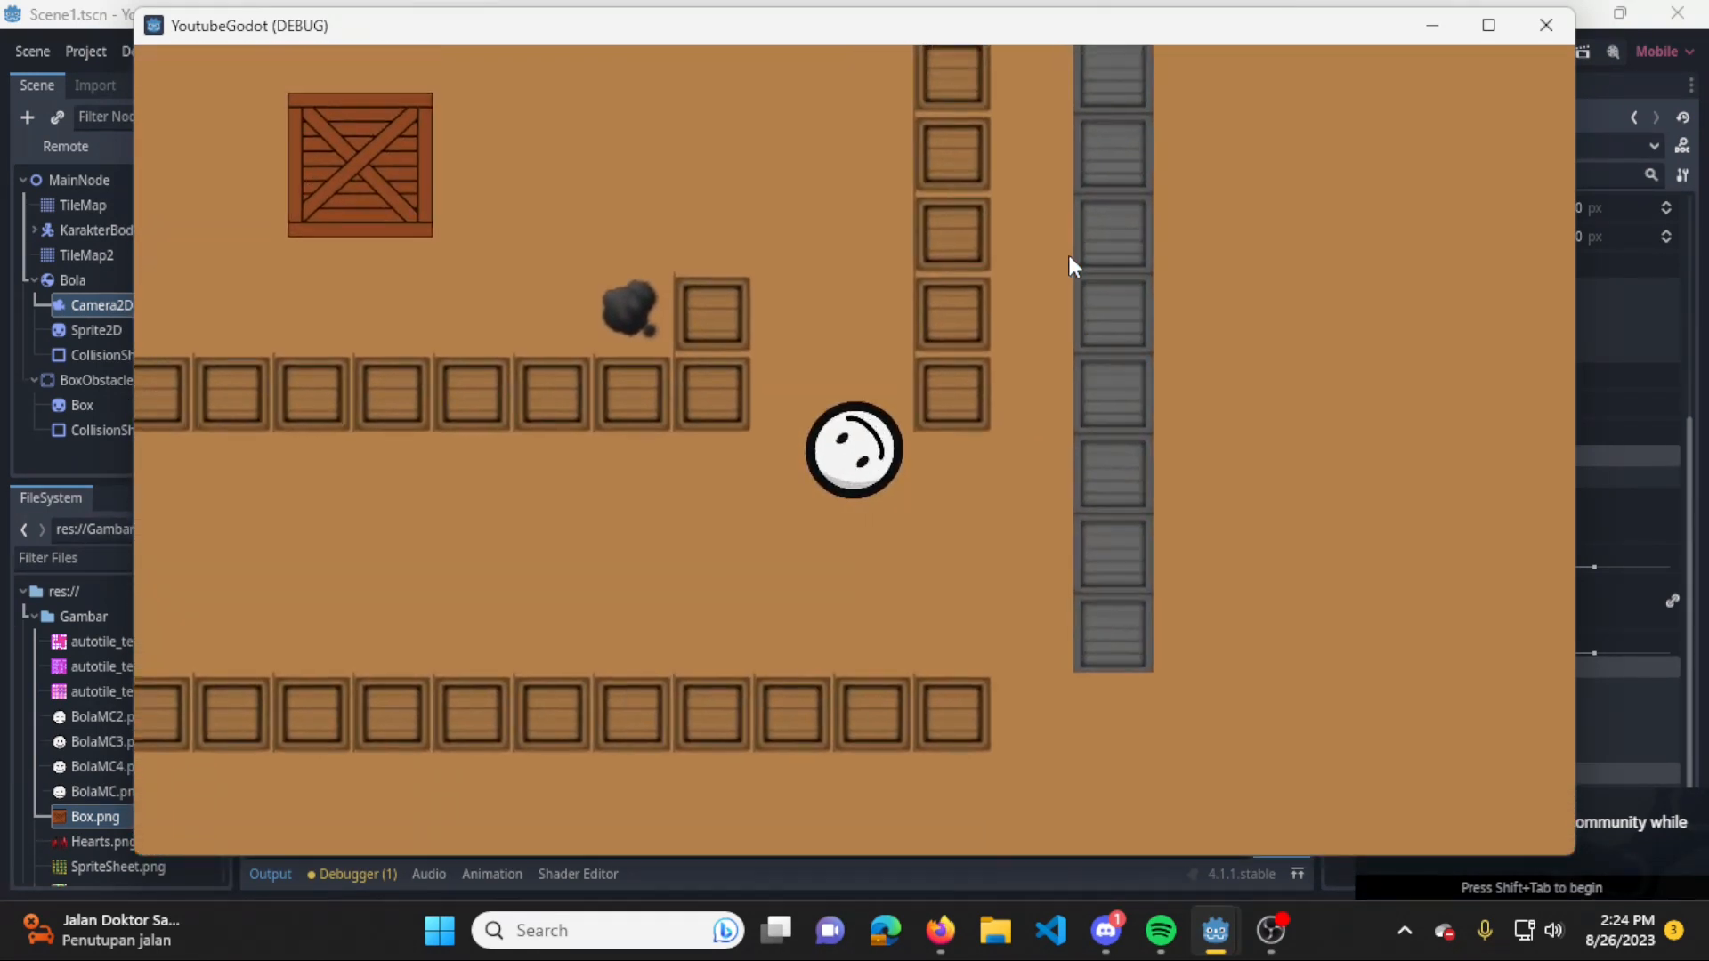
pyautogui.press('Left')
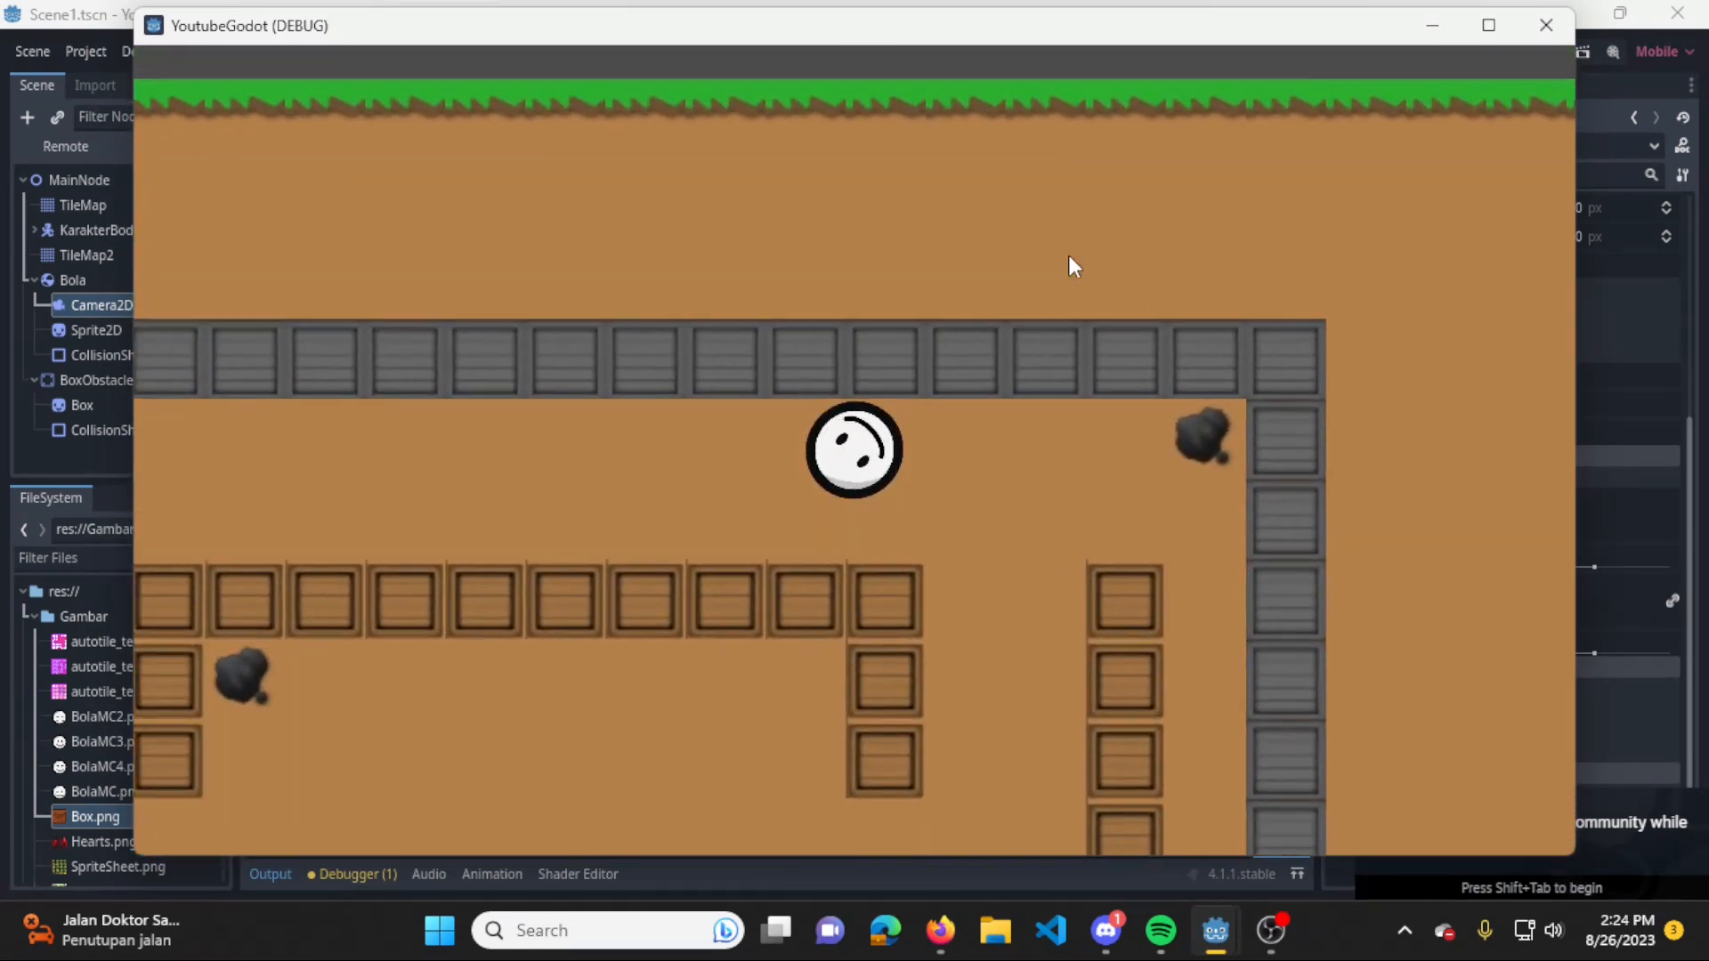
pyautogui.press('Left')
pyautogui.press('Up')
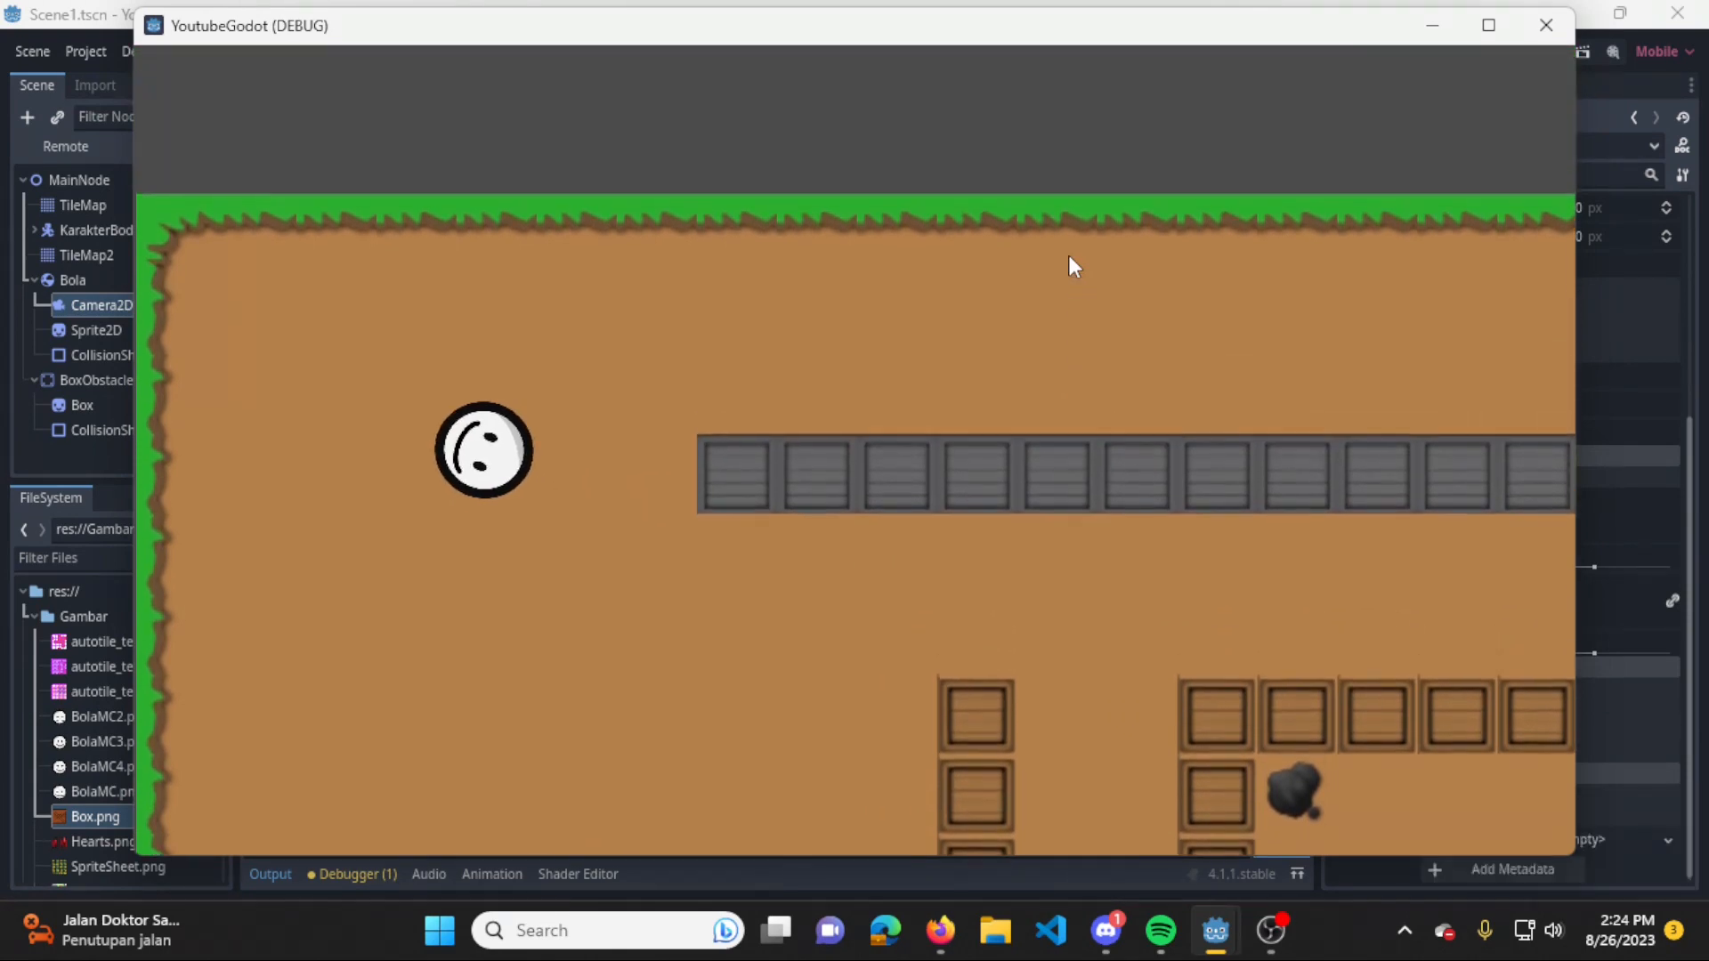
pyautogui.press('Right')
pyautogui.press('Right')
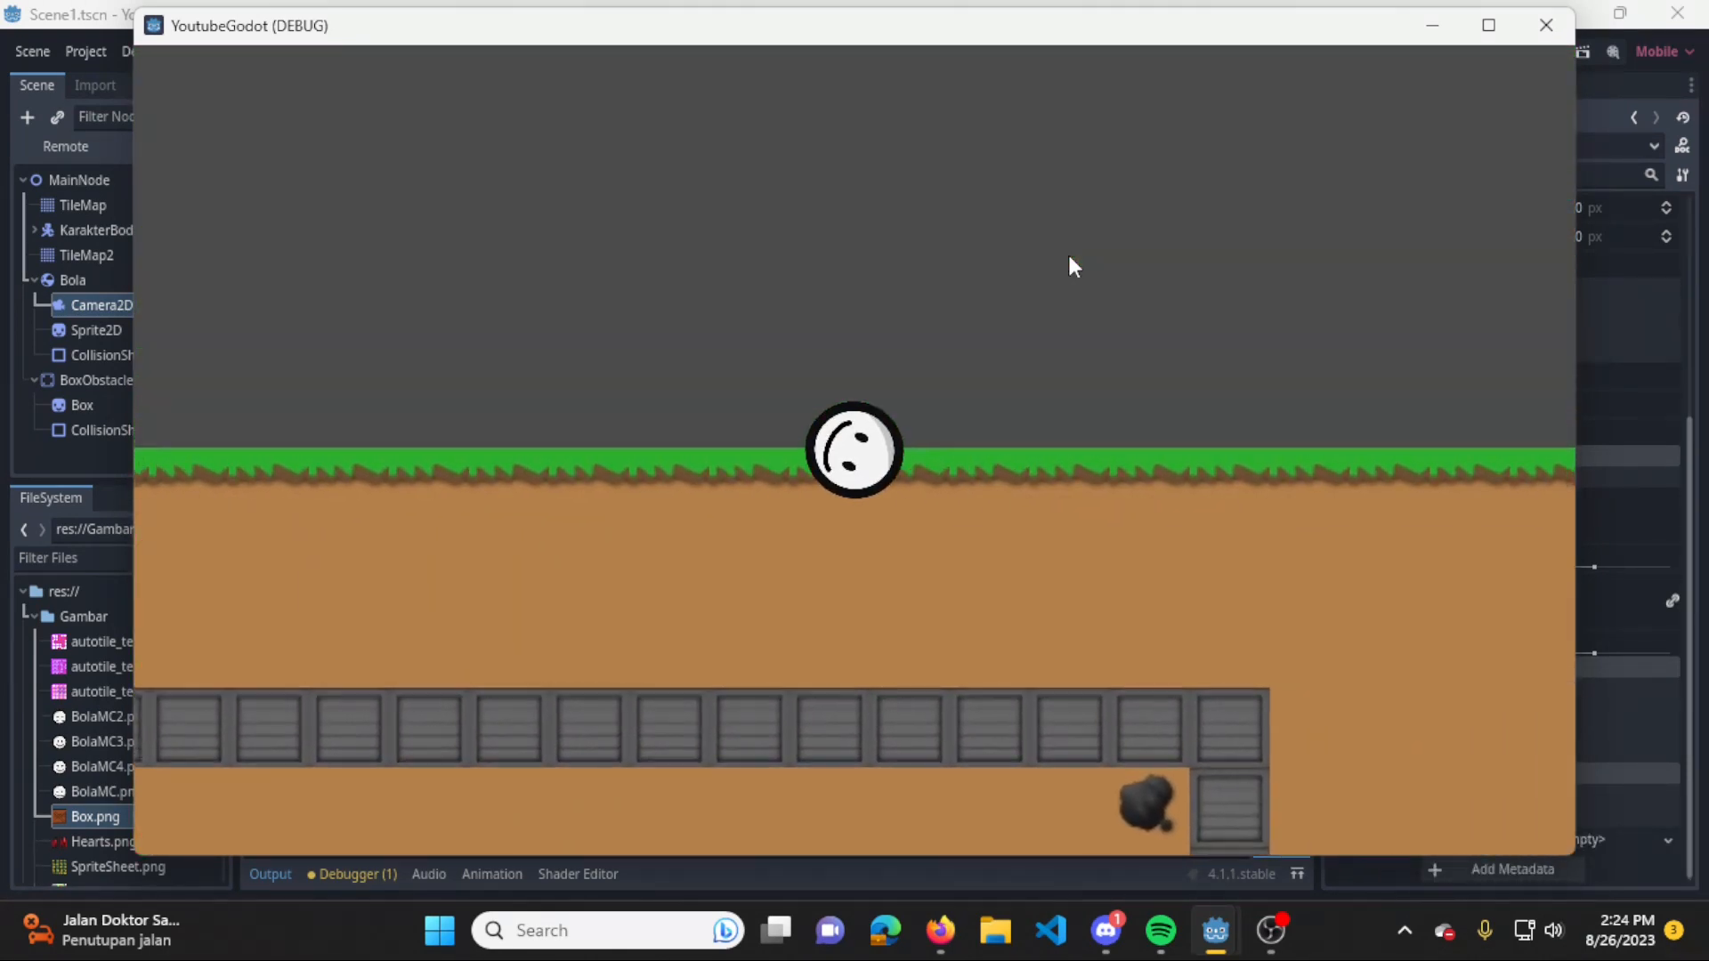
pyautogui.press('Left')
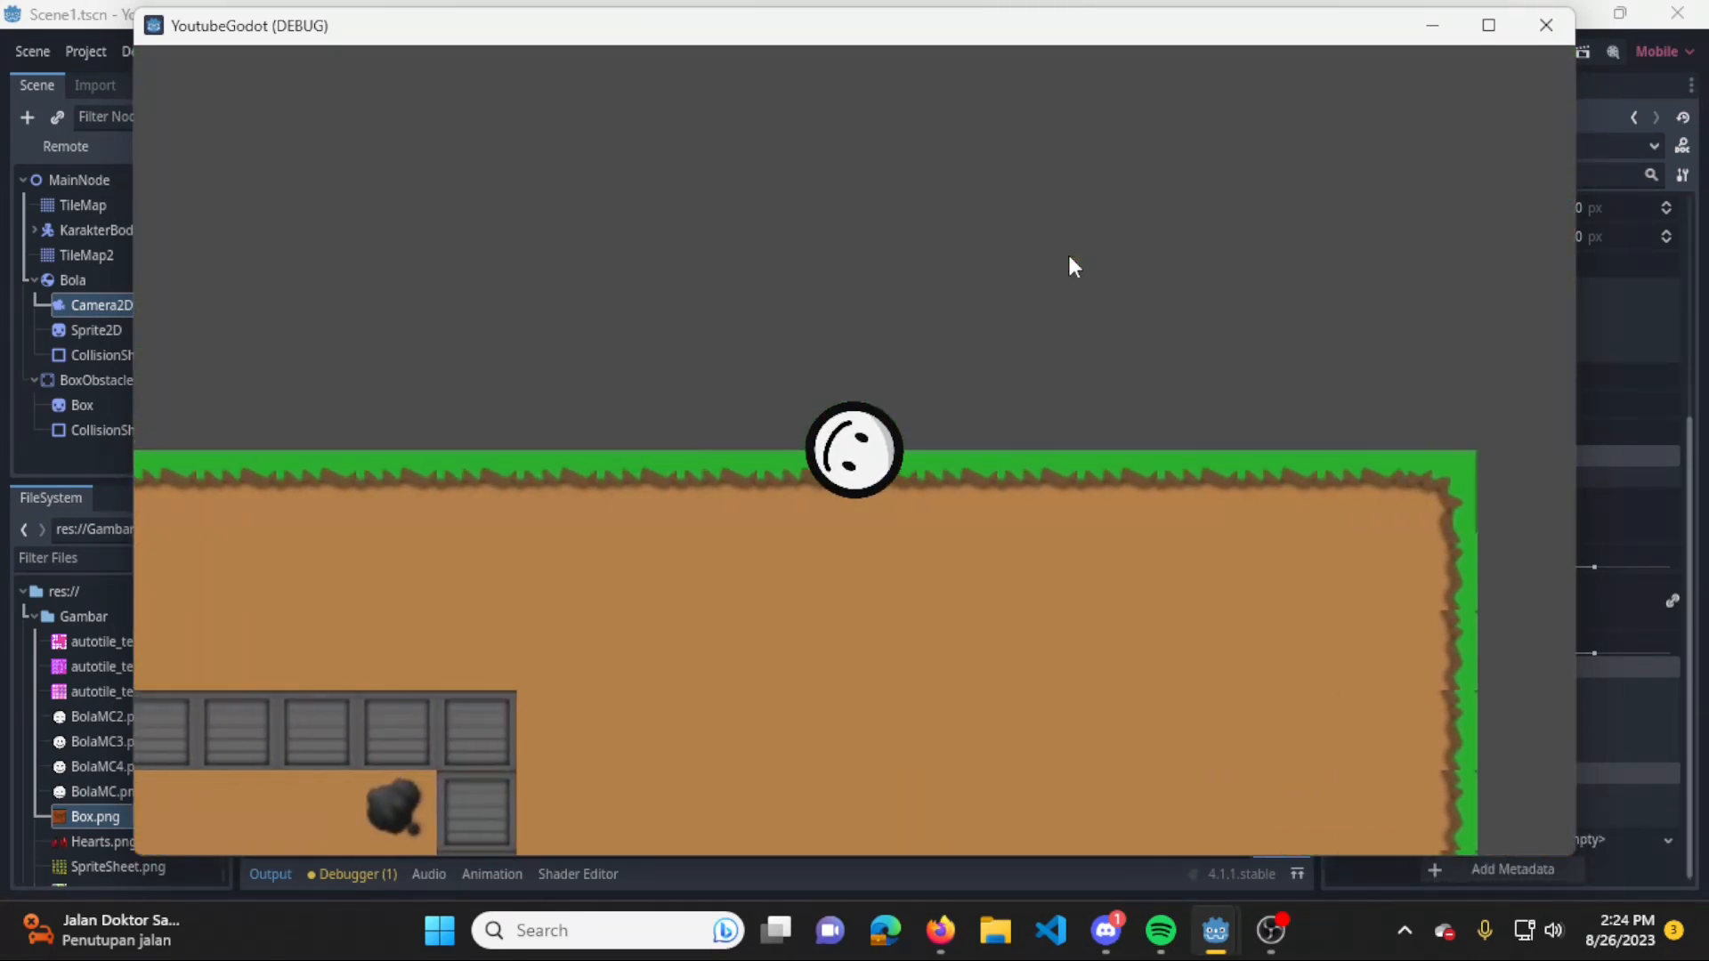
pyautogui.press('Down')
pyautogui.press('Left')
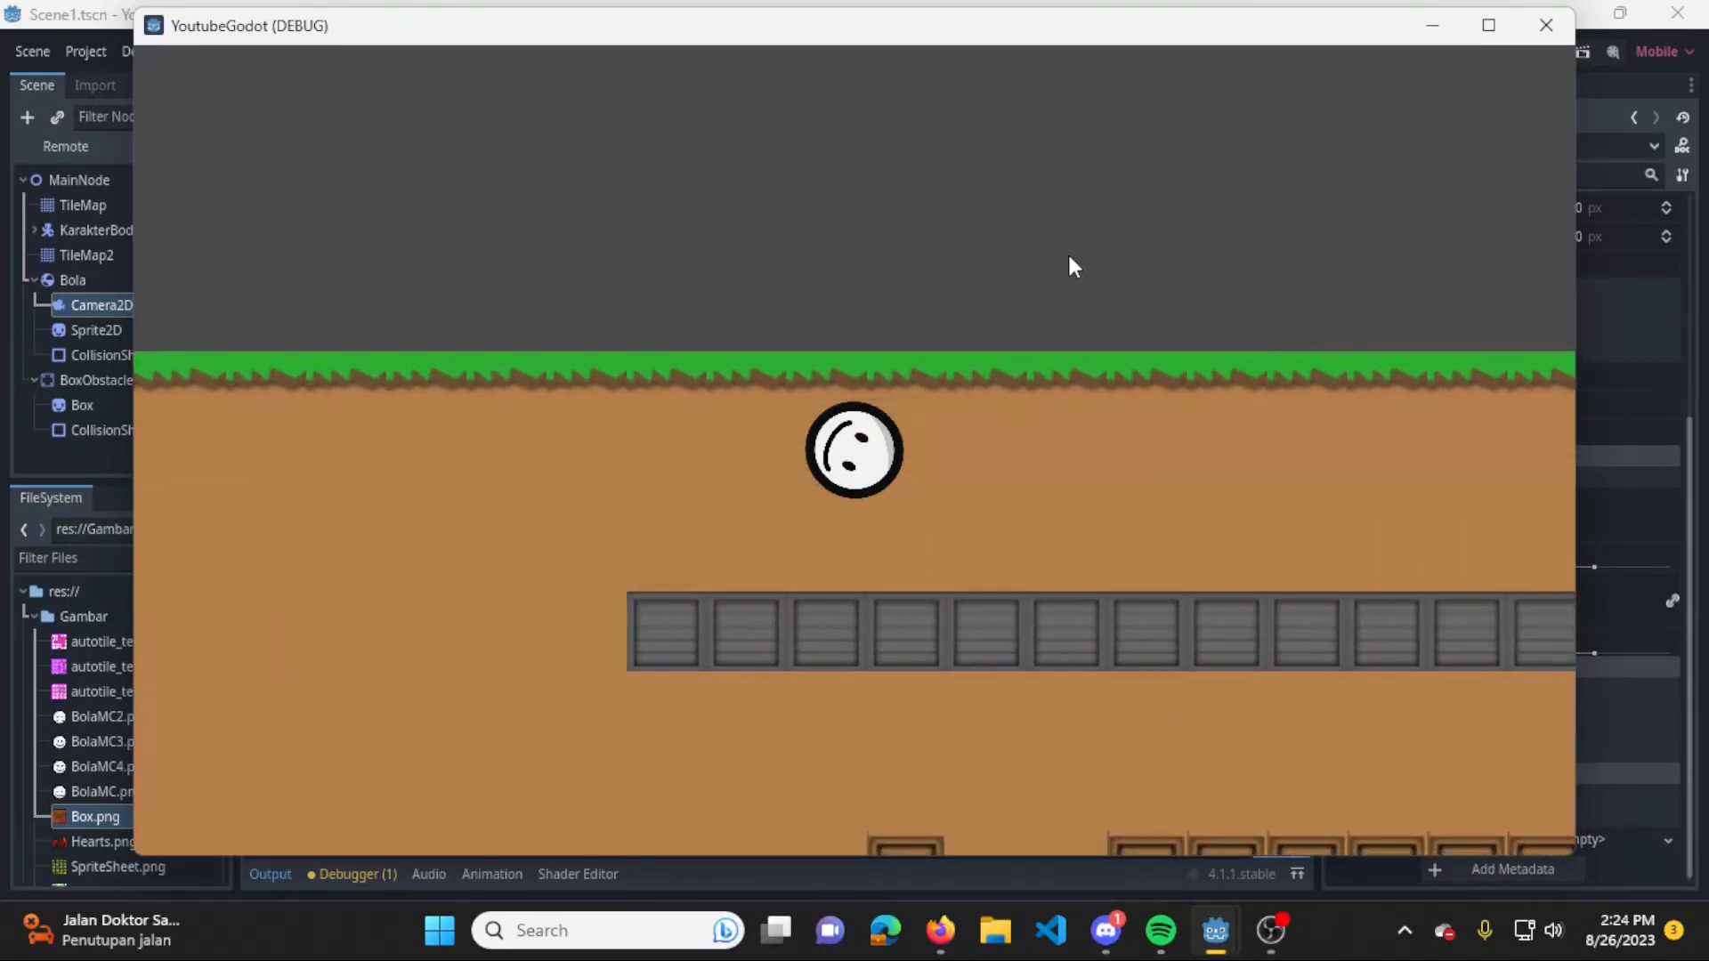
pyautogui.press('Right')
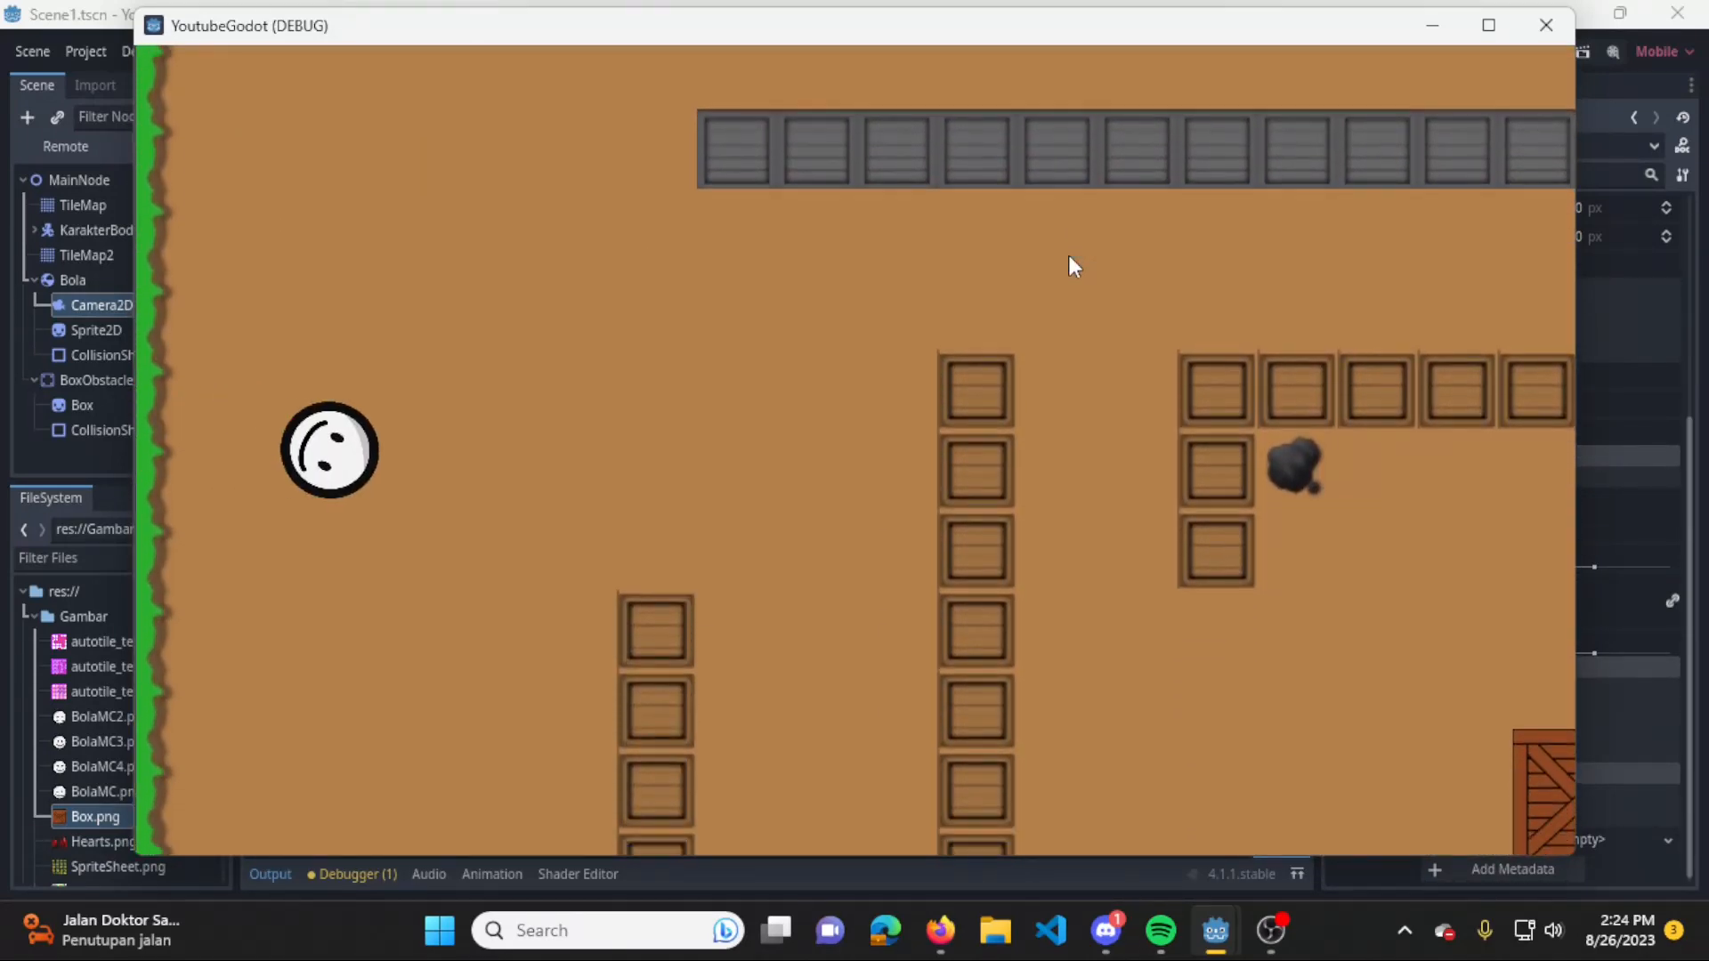
pyautogui.press('Down')
pyautogui.press('Left')
pyautogui.press('Down')
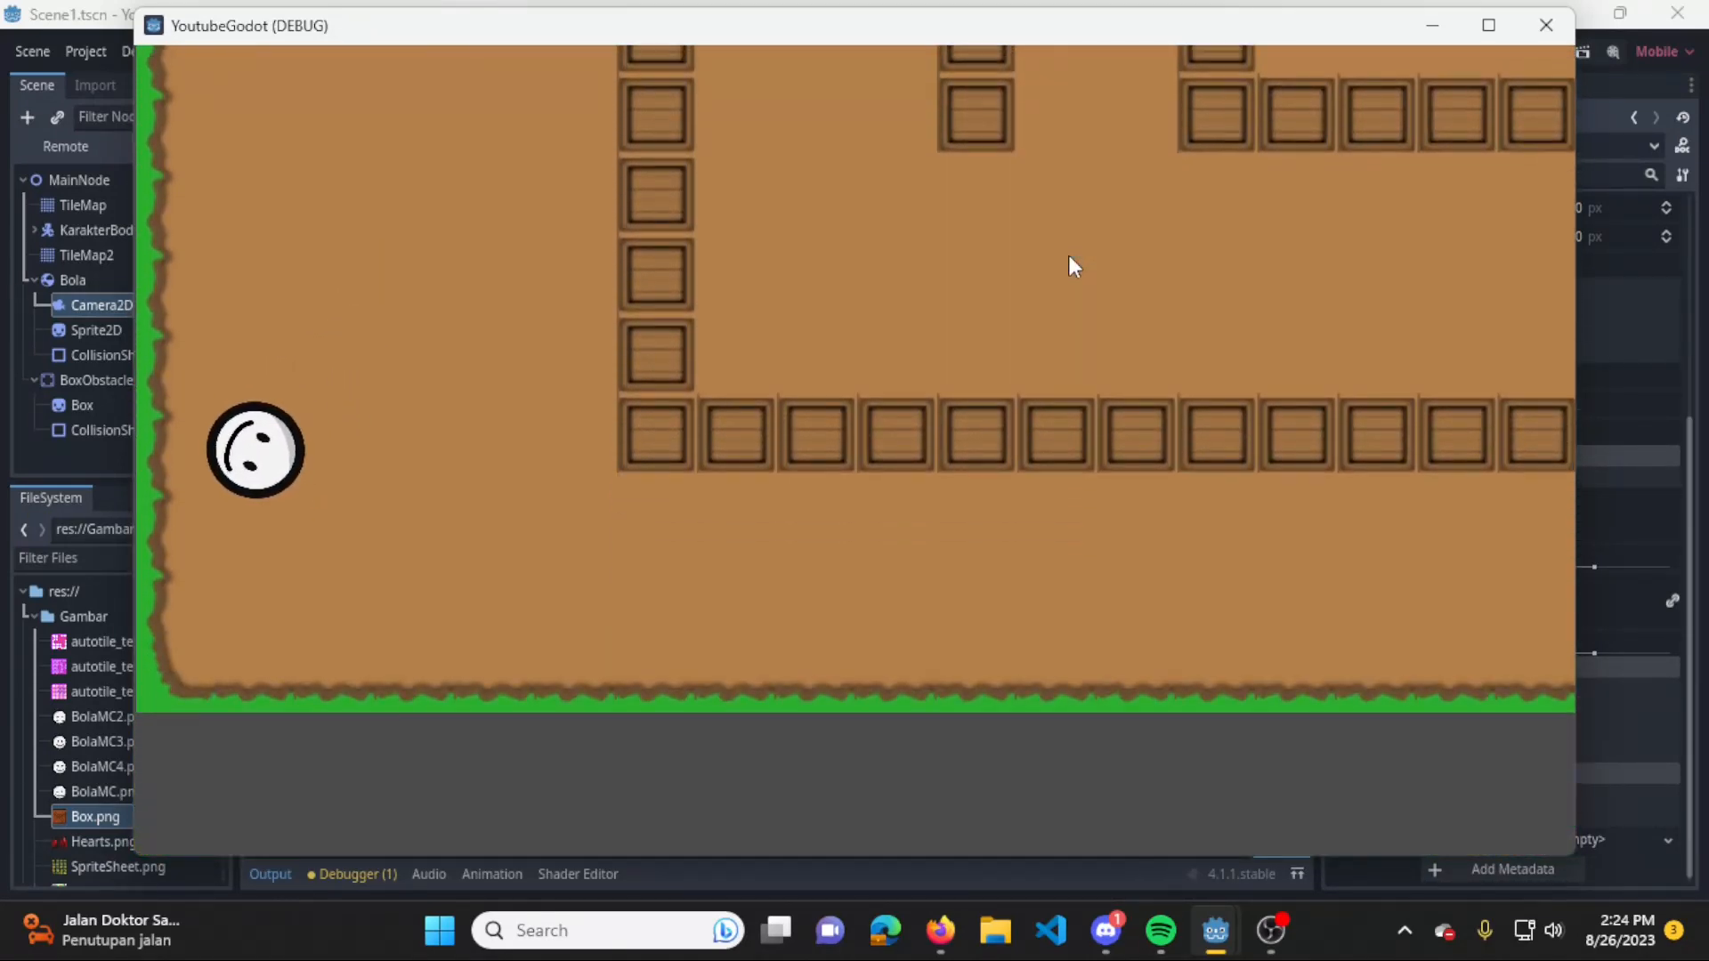
pyautogui.press('Right')
pyautogui.press('Up')
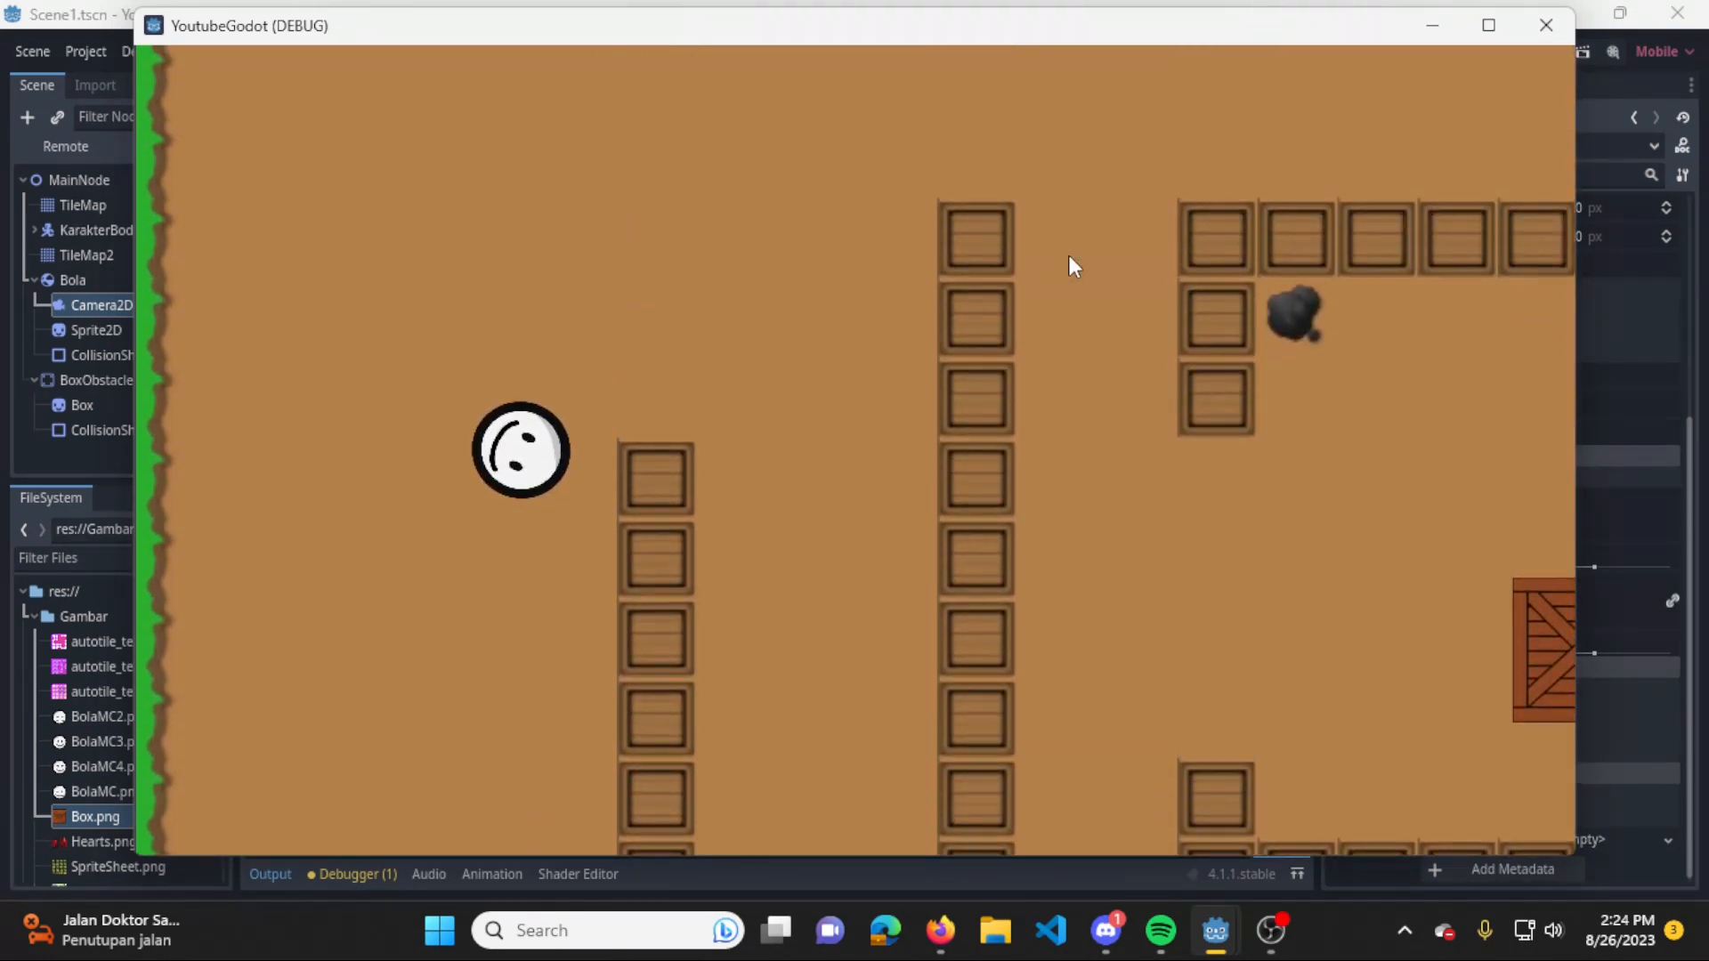
pyautogui.press('Right')
pyautogui.press('Left')
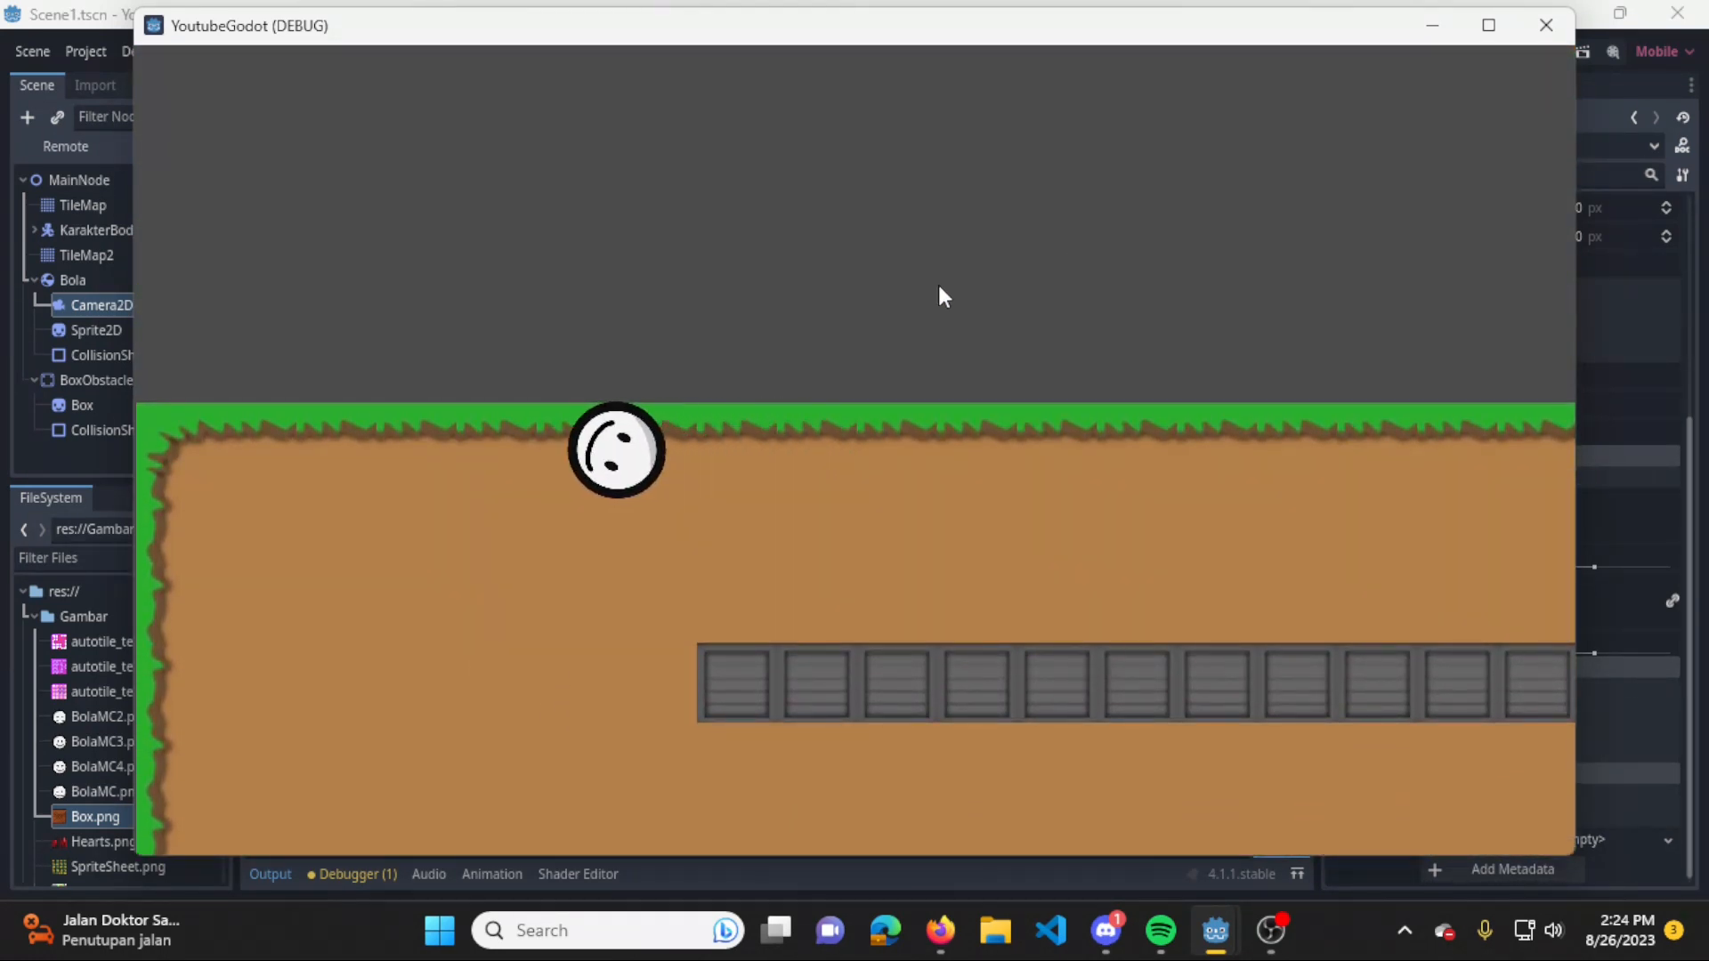
pyautogui.press('Down')
pyautogui.press('Right')
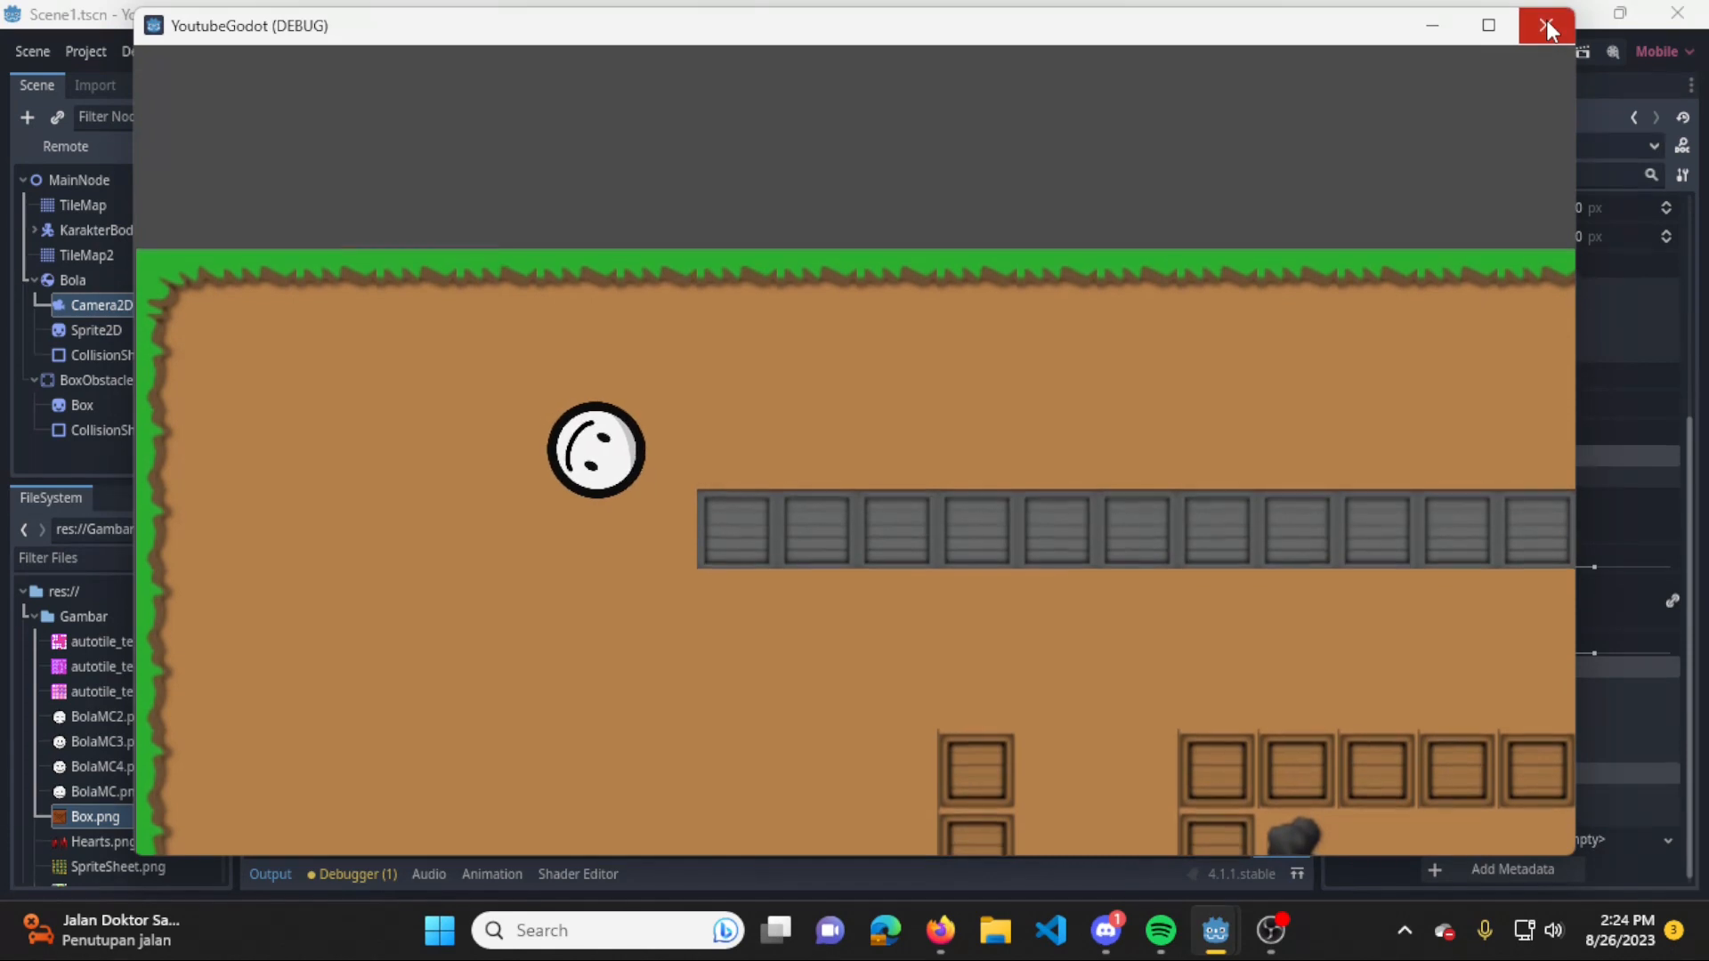
pyautogui.click(1546, 20)
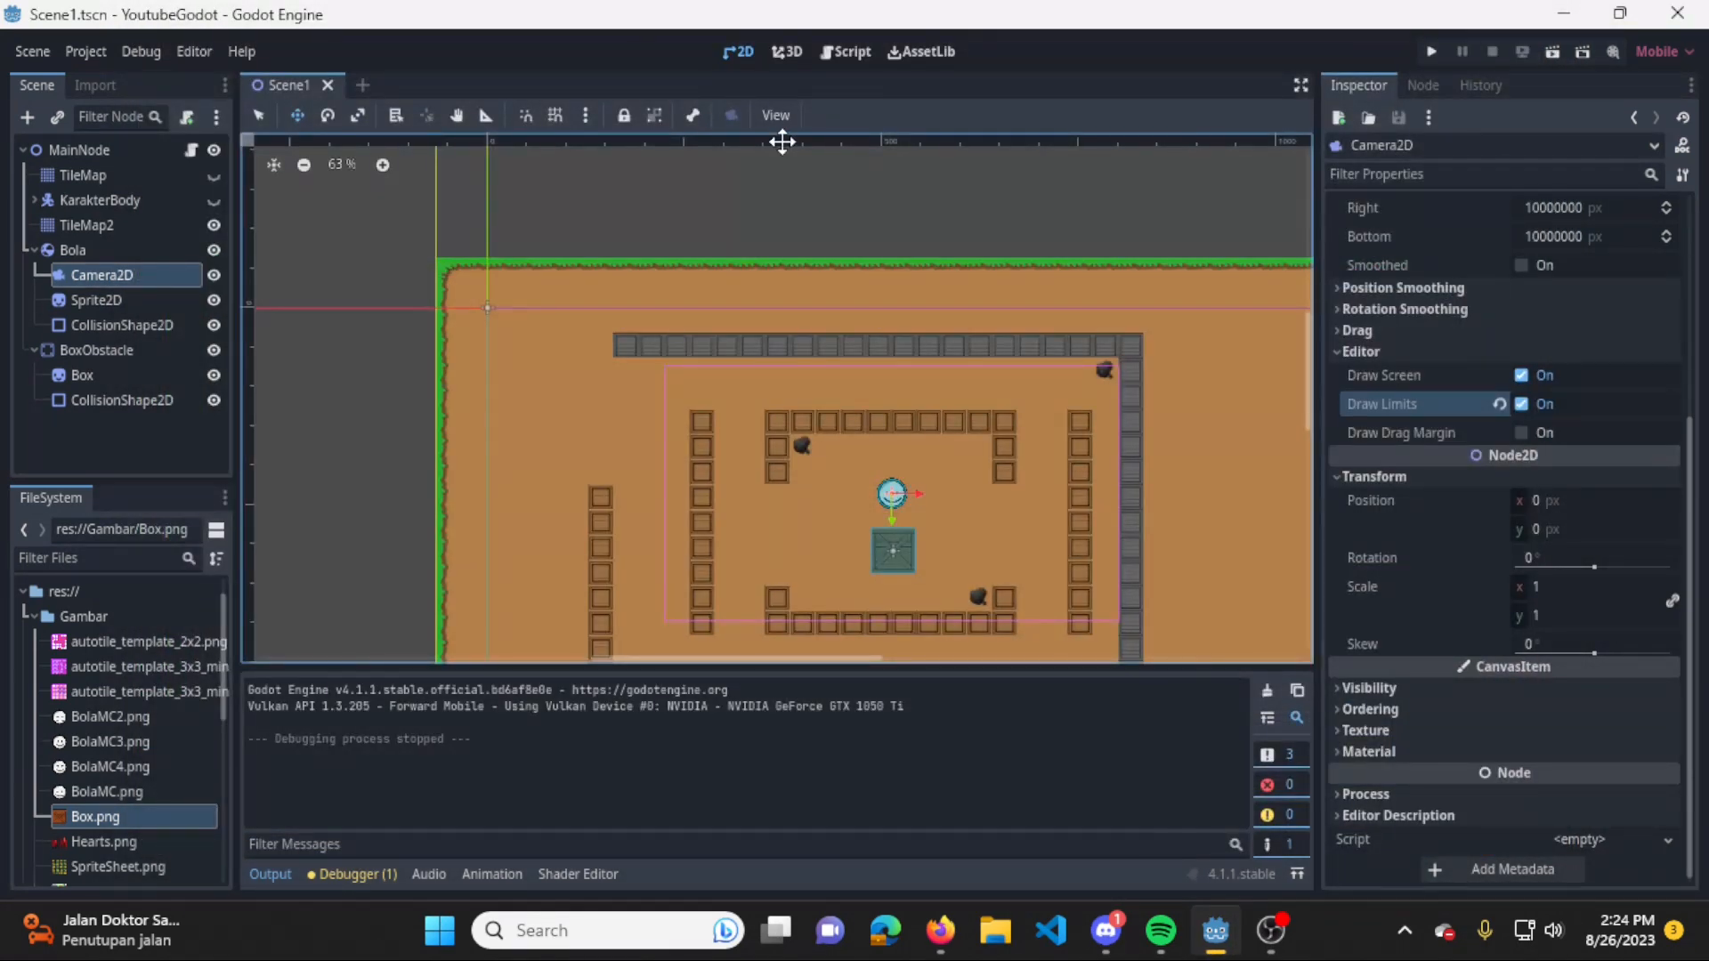
# Place a horizontal guide along the map's top edge and set the camera's Top limit to -65 px.
pyautogui.moveTo(779, 140); pyautogui.dragTo(789, 258)
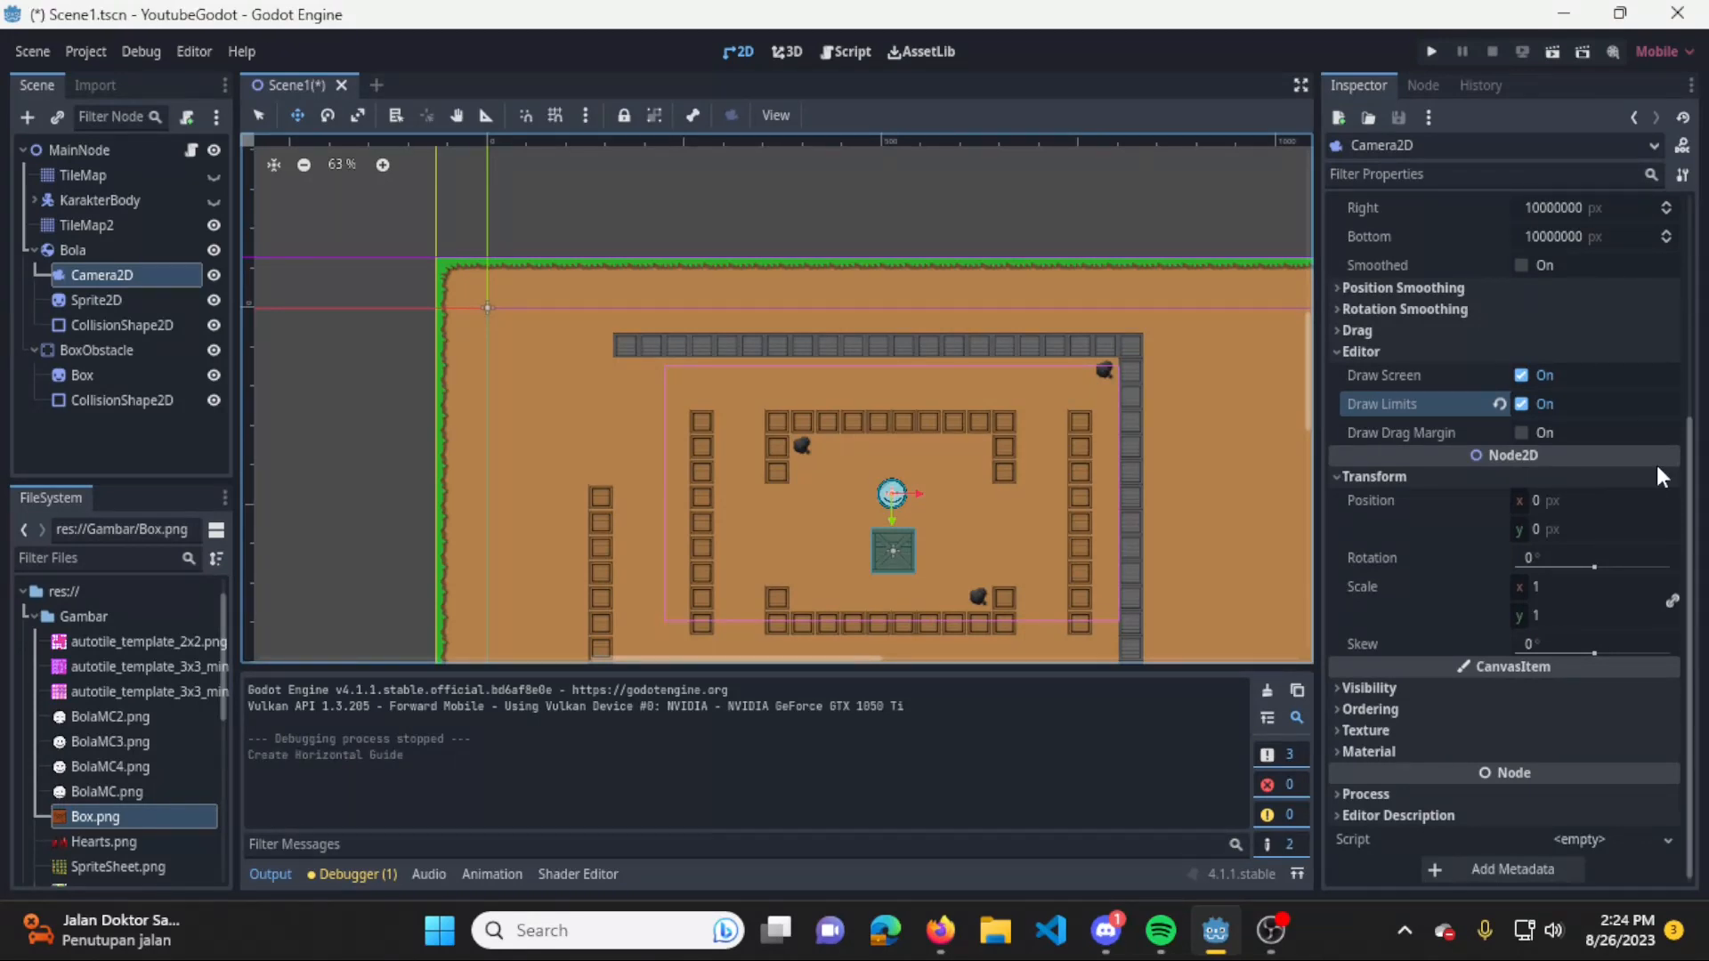
pyautogui.scroll(2, 1514, 431)
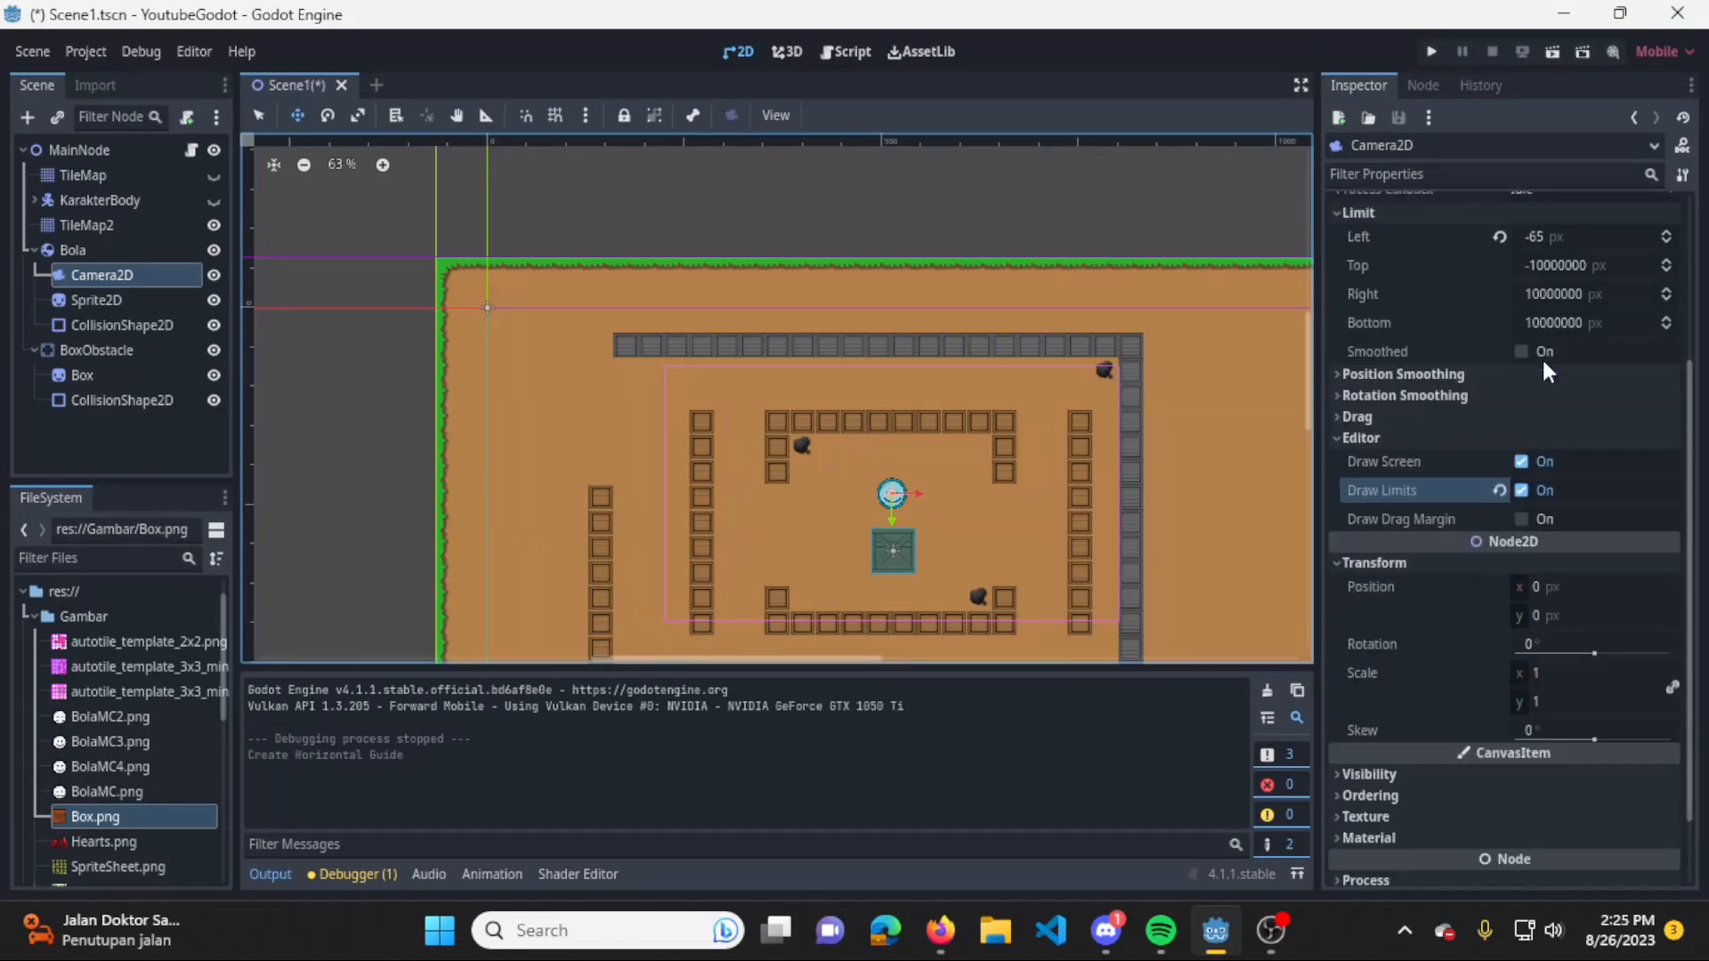
pyautogui.click(1592, 265)
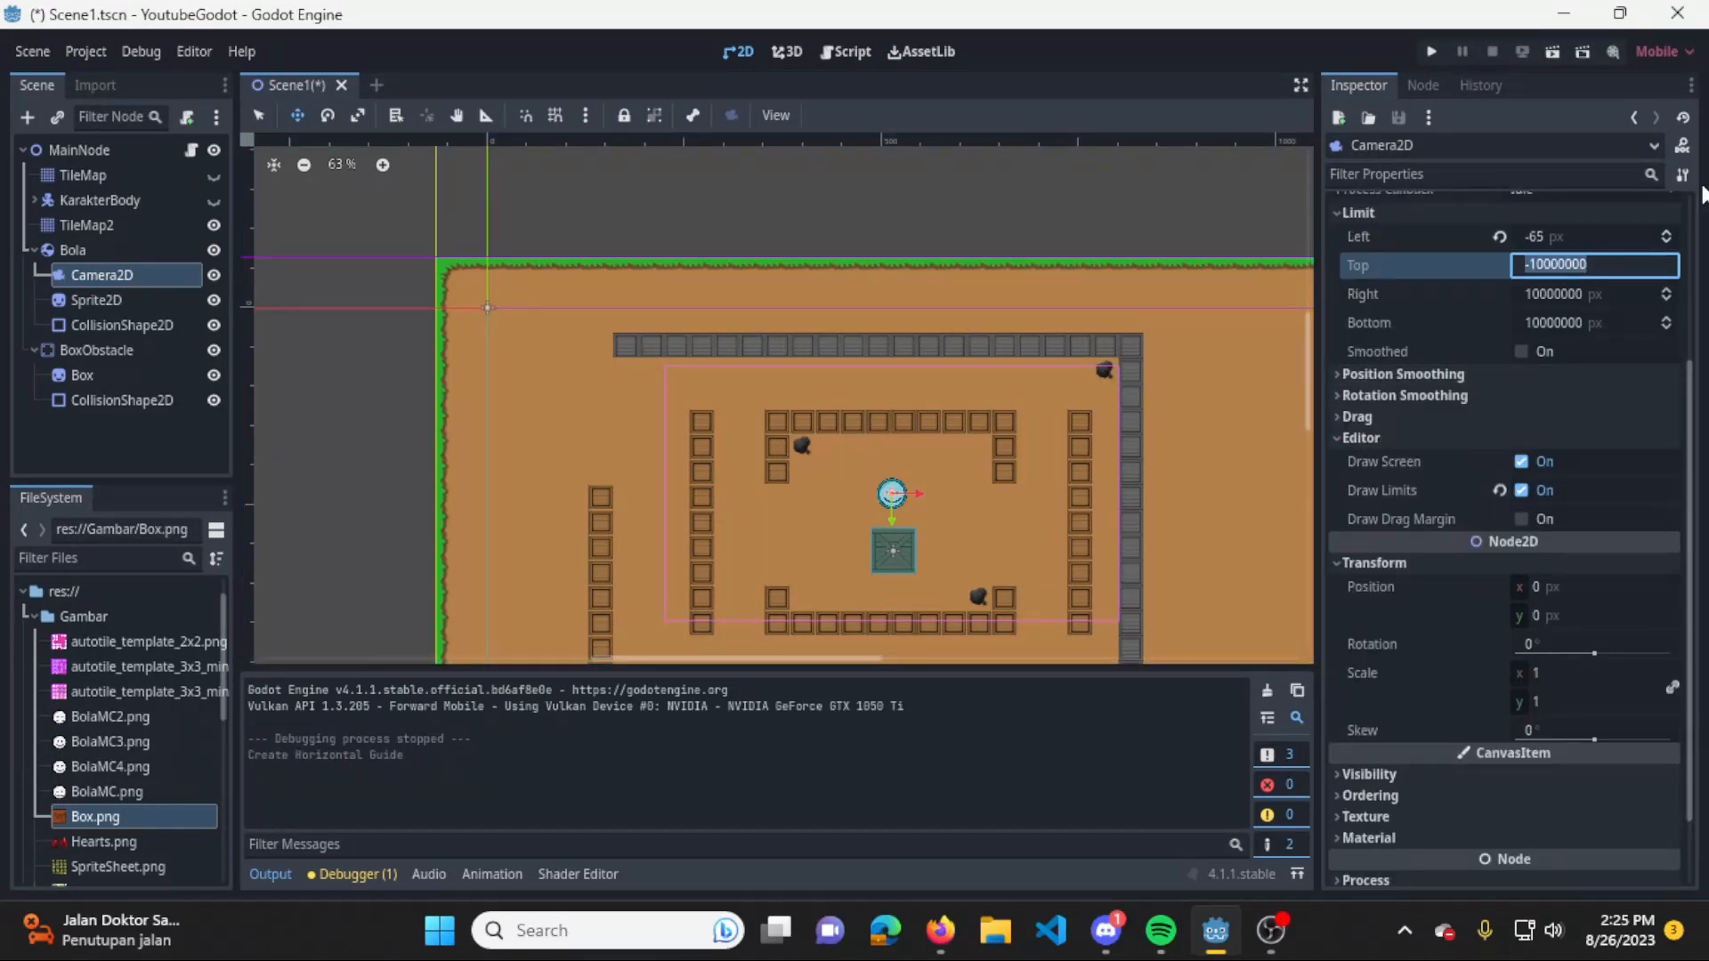
pyautogui.write('-65')
pyautogui.press('Return')
pyautogui.scroll(-2, 1424, 209)
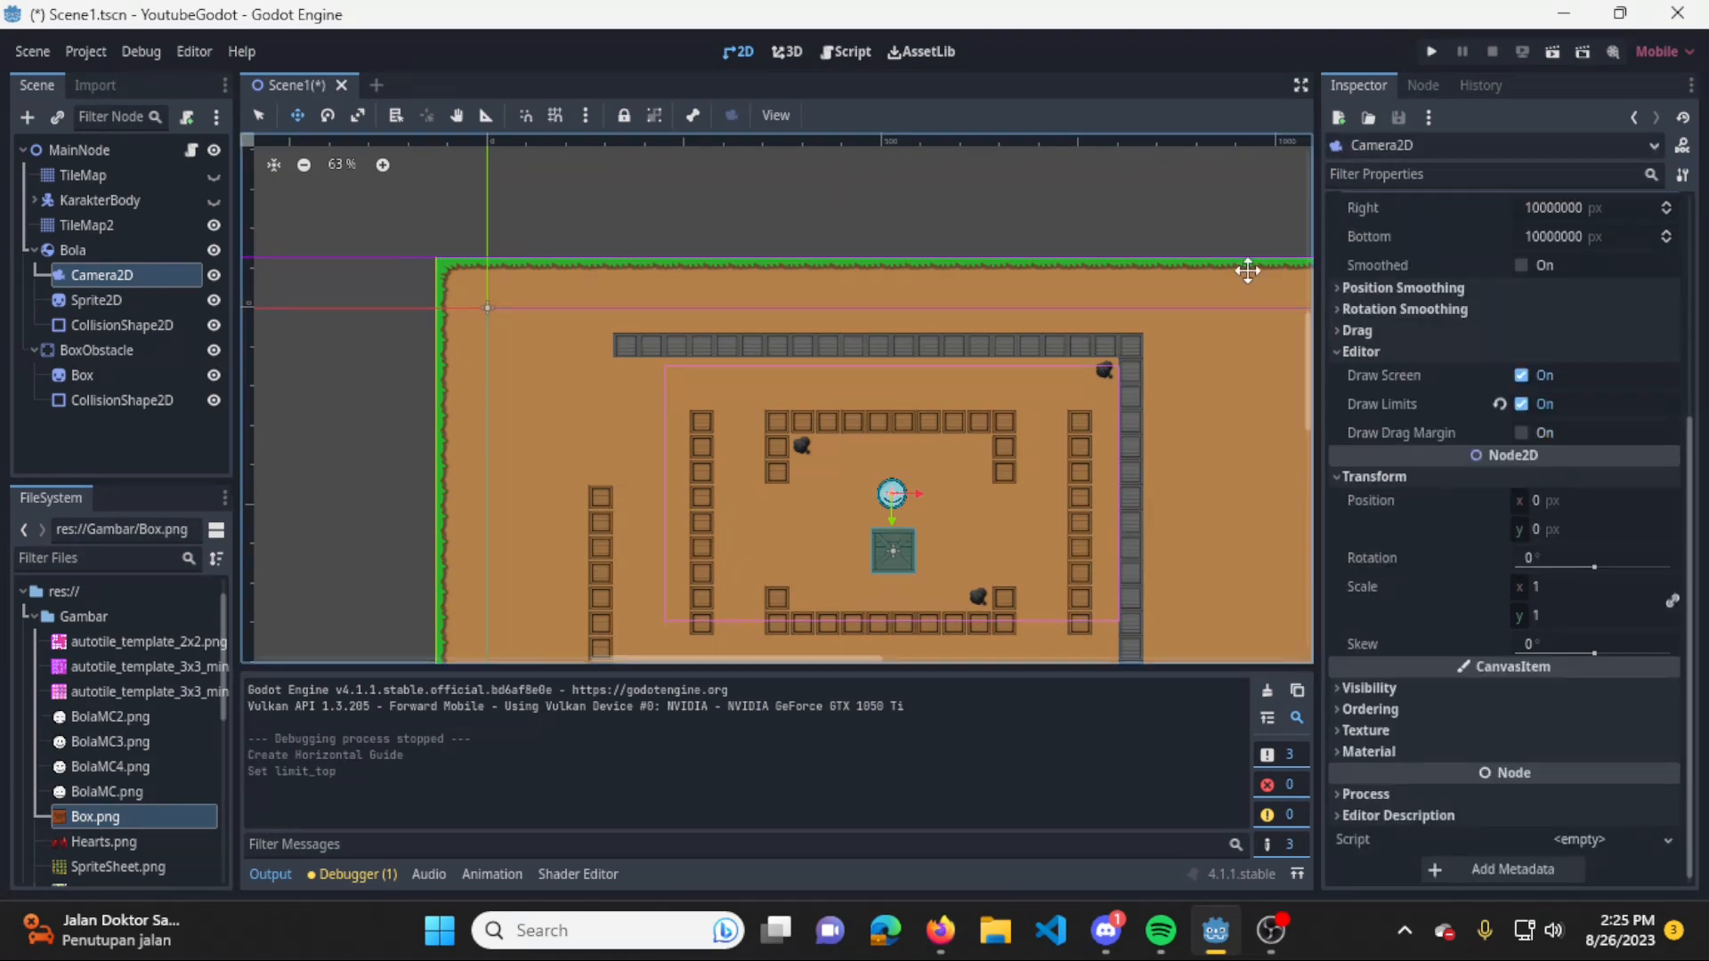
# Move the horizontal guide to the map's bottom edge and set the camera's Bottom limit to 641 px.
pyautogui.scroll(-7, 1090, 338)
pyautogui.moveTo(1092, 340); pyautogui.dragTo(892, 246, button='middle')
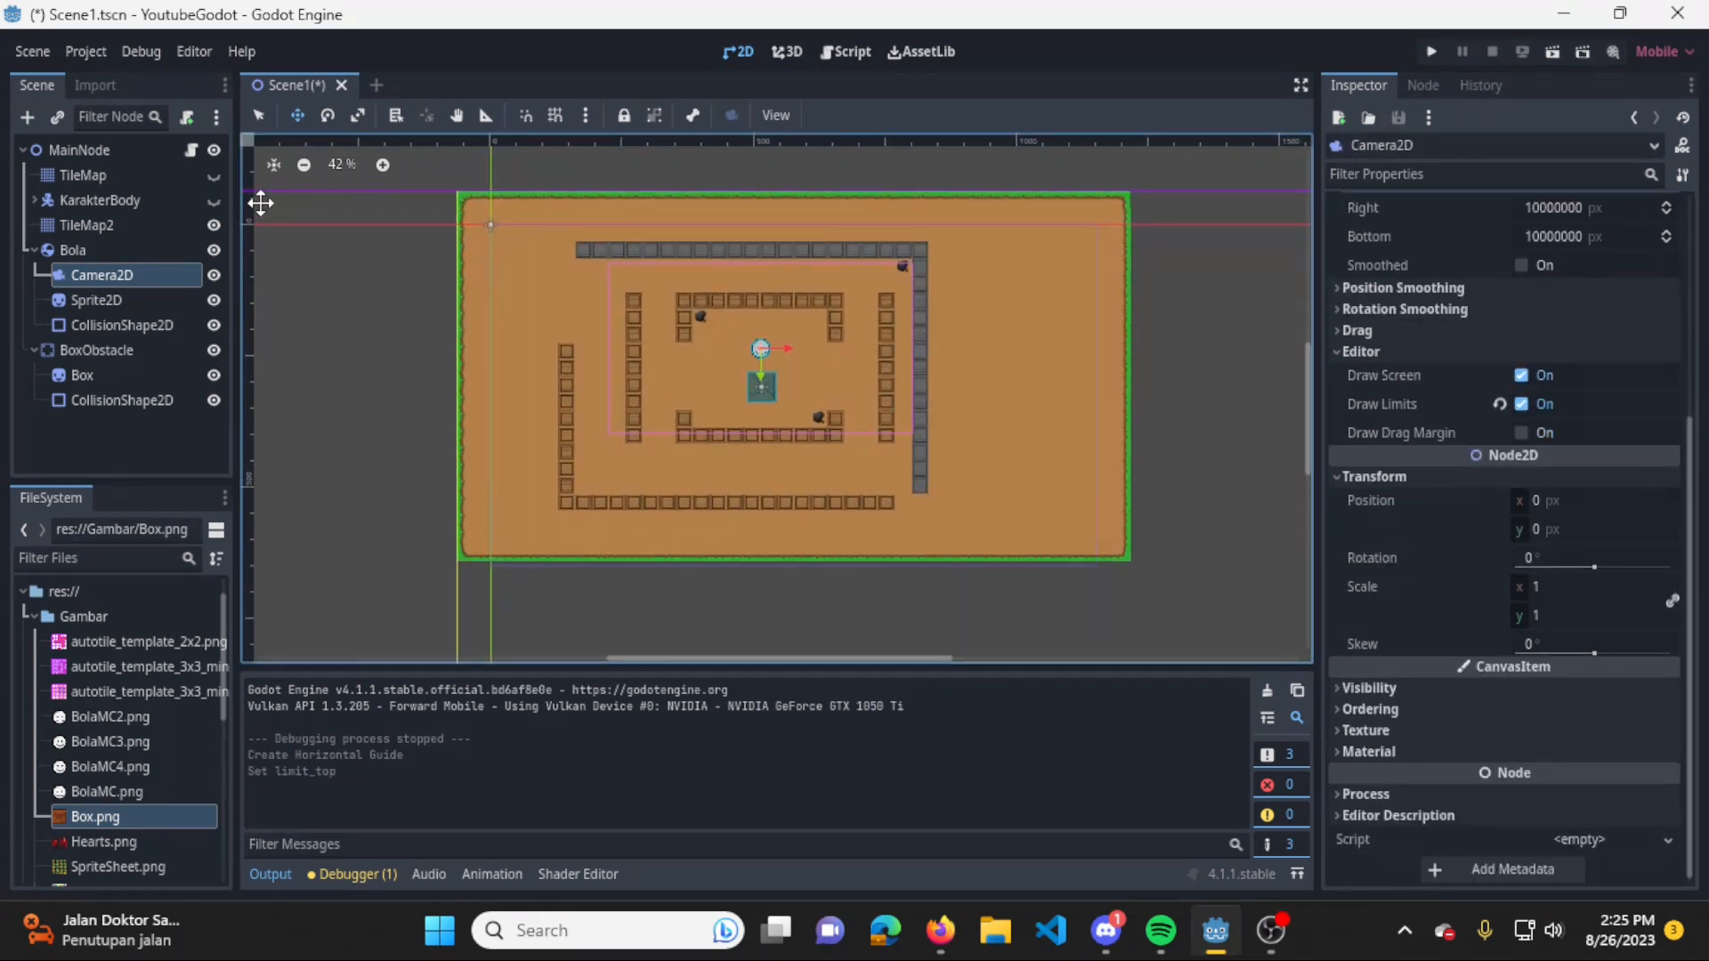
pyautogui.moveTo(249, 190); pyautogui.dragTo(256, 561)
pyautogui.scroll(2, 1615, 244)
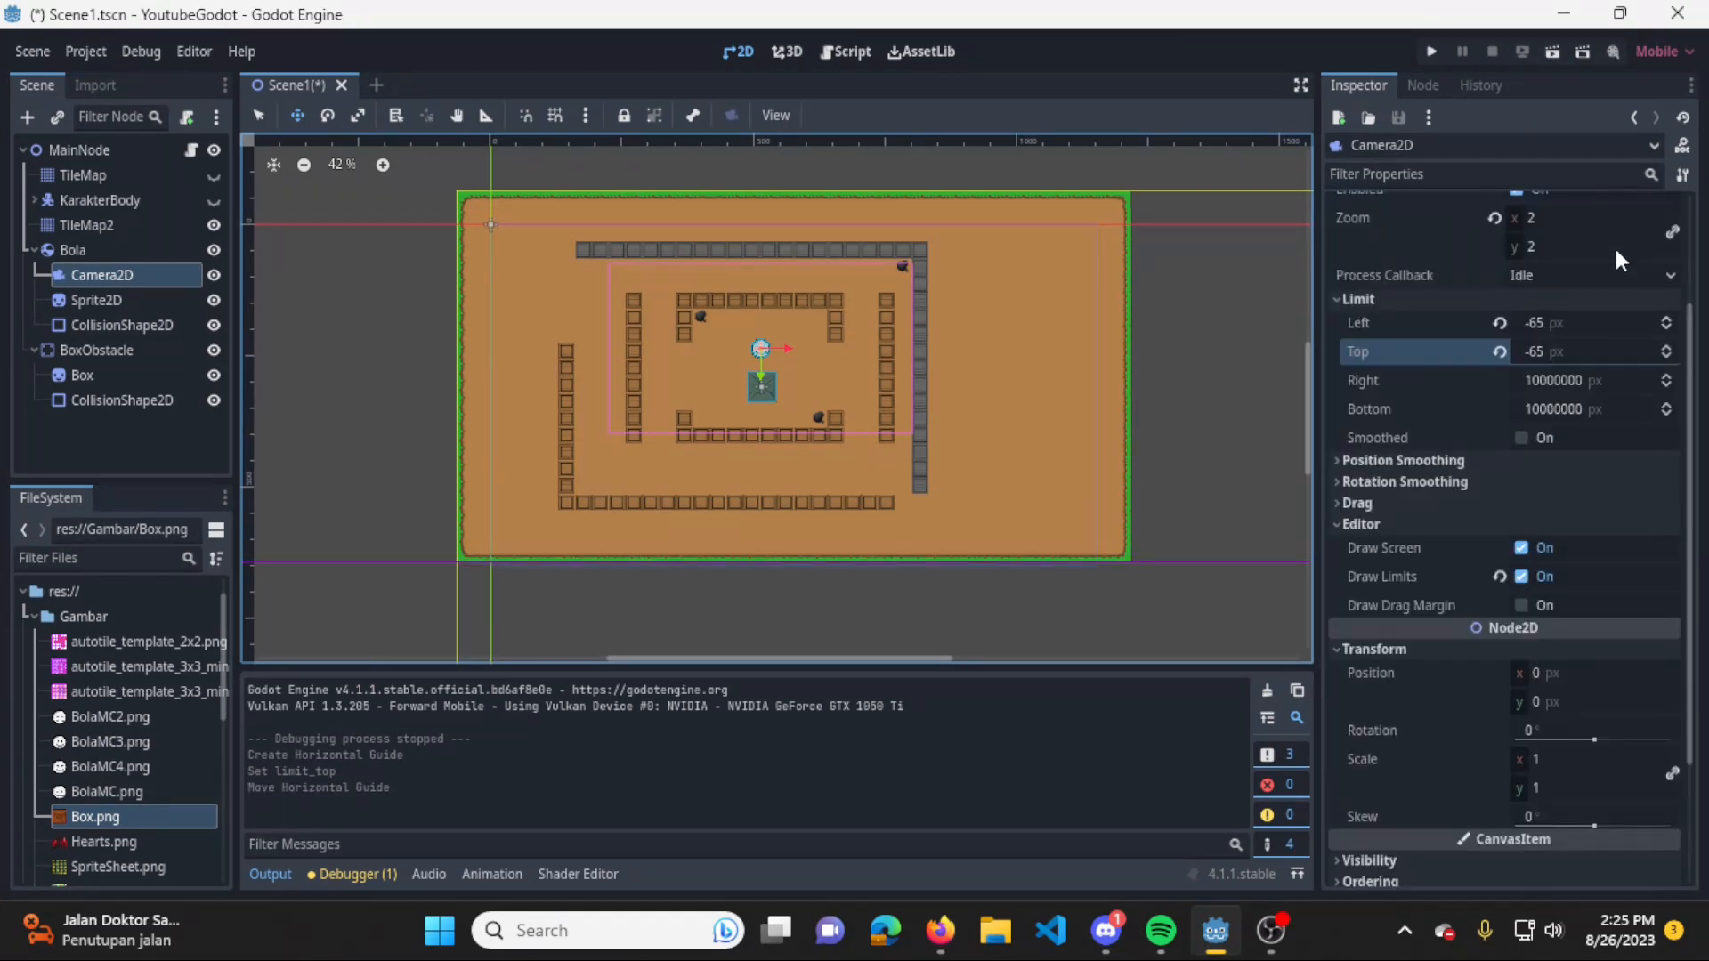
pyautogui.click(1612, 407)
pyautogui.write('641')
pyautogui.press('Return')
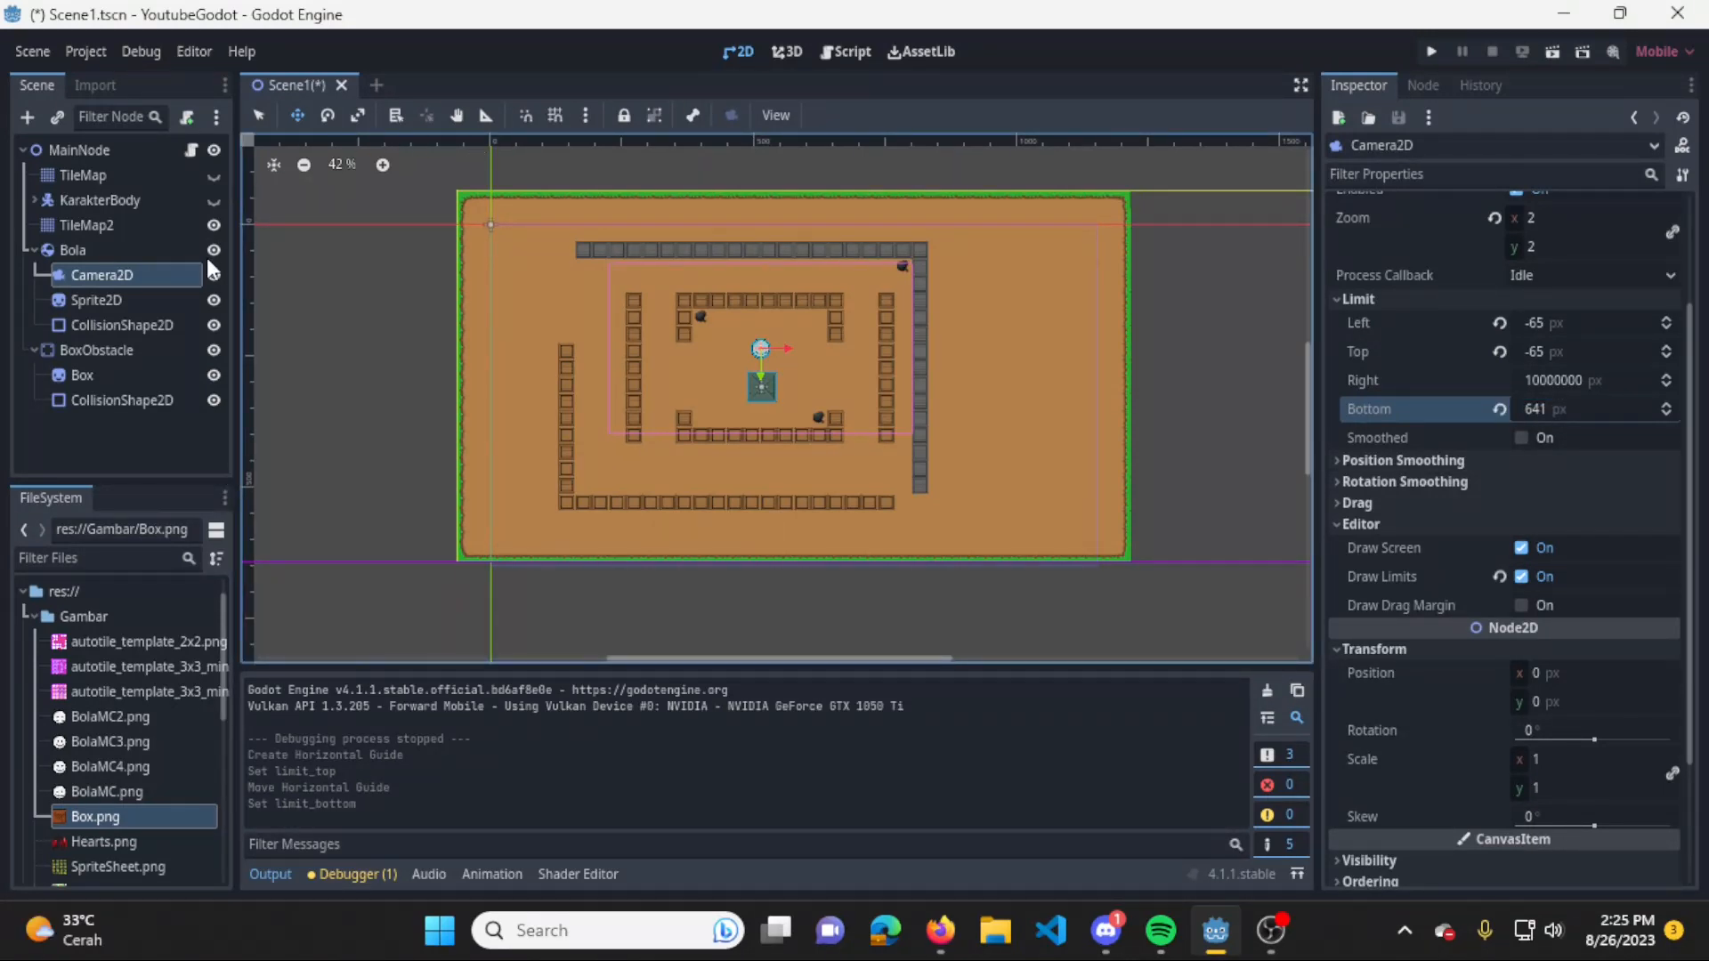
# Place a vertical guide along the map's right edge, set the camera's Right limit to 1215 px, and save the scene.
pyautogui.moveTo(249, 305); pyautogui.dragTo(1130, 330)
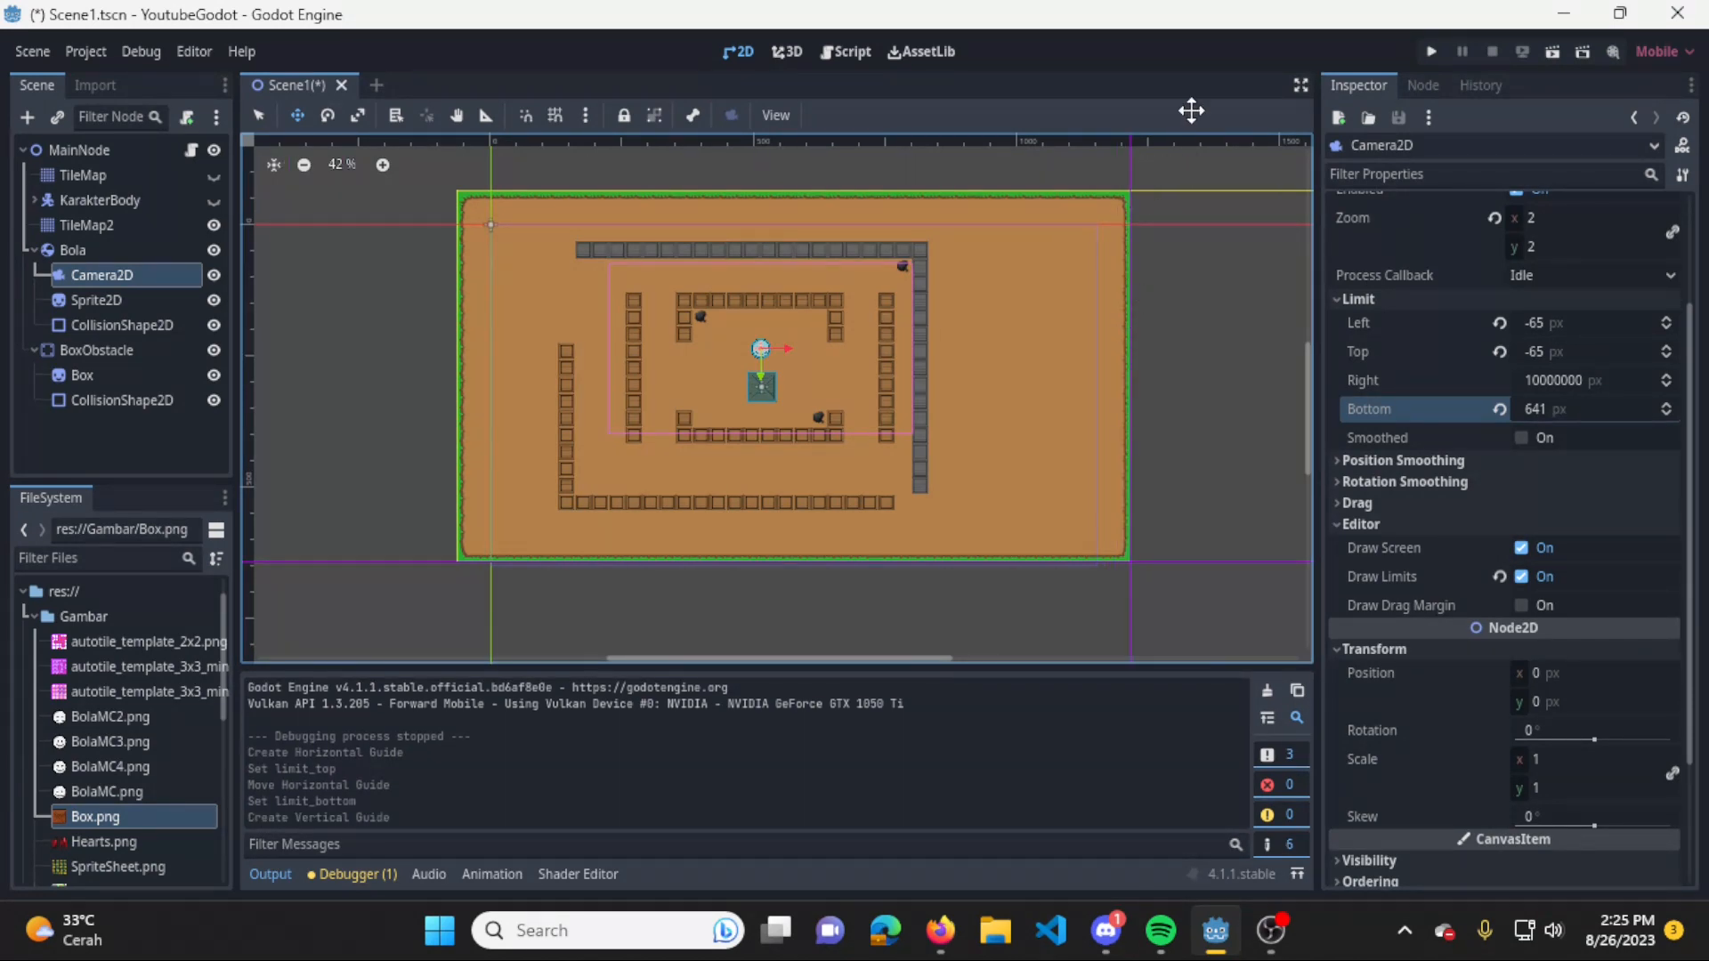
pyautogui.click(1566, 380)
pyautogui.write('1215')
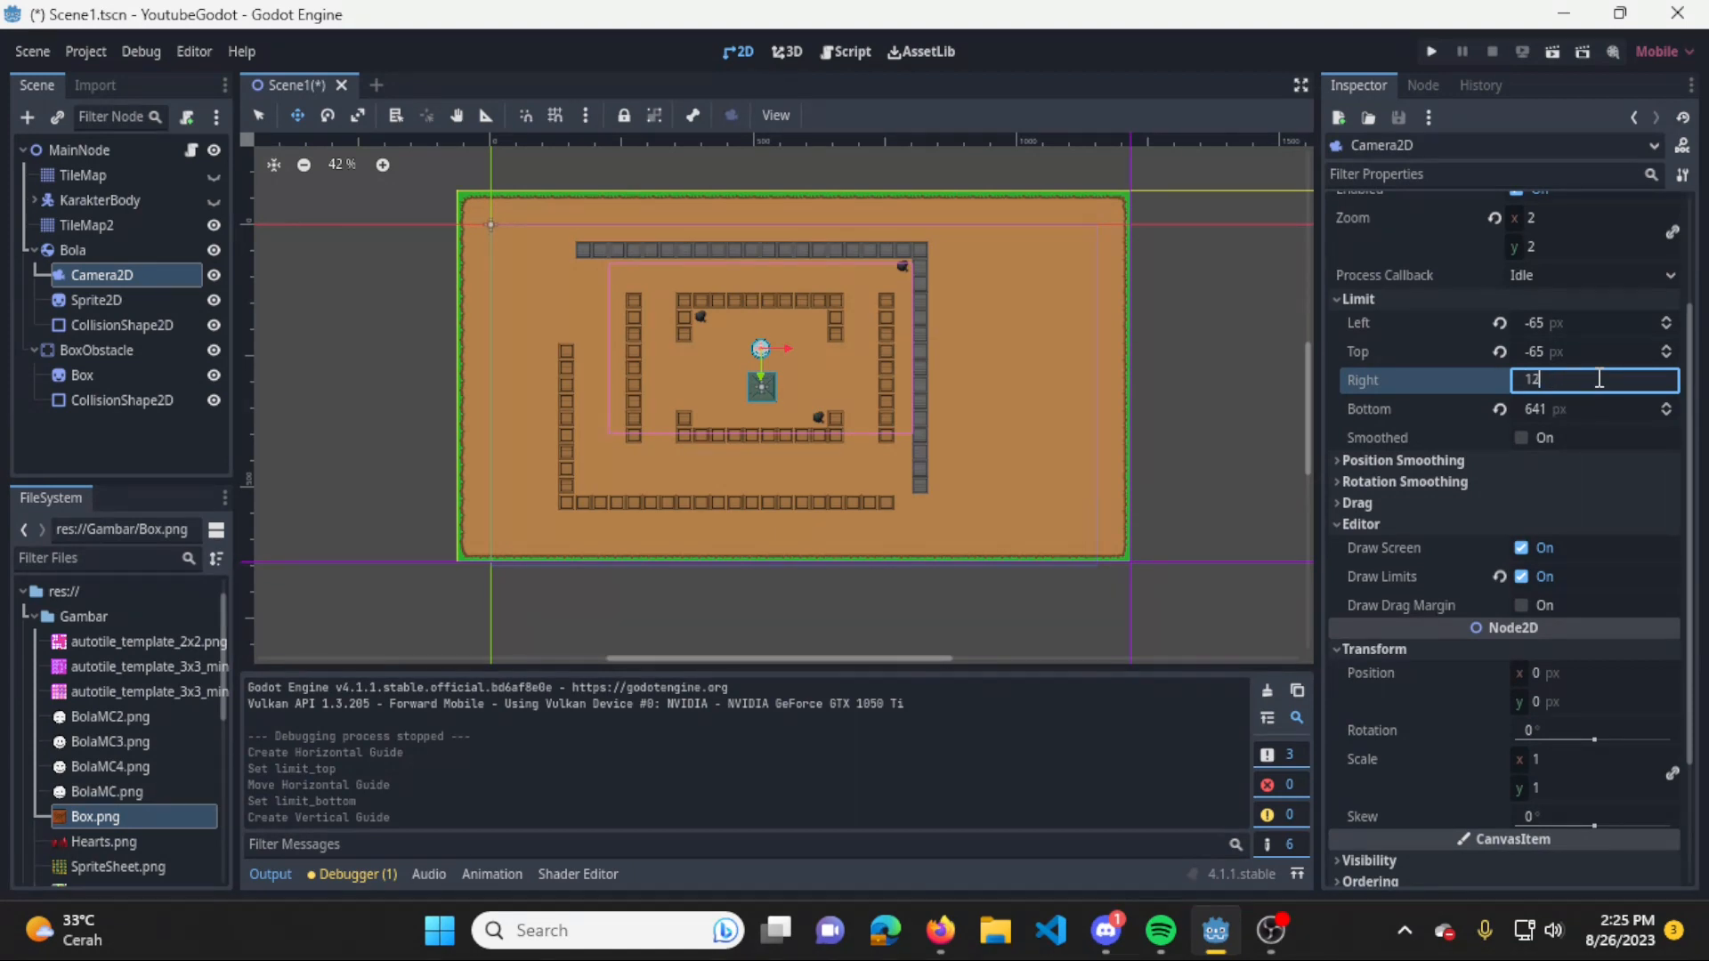
pyautogui.press('Return')
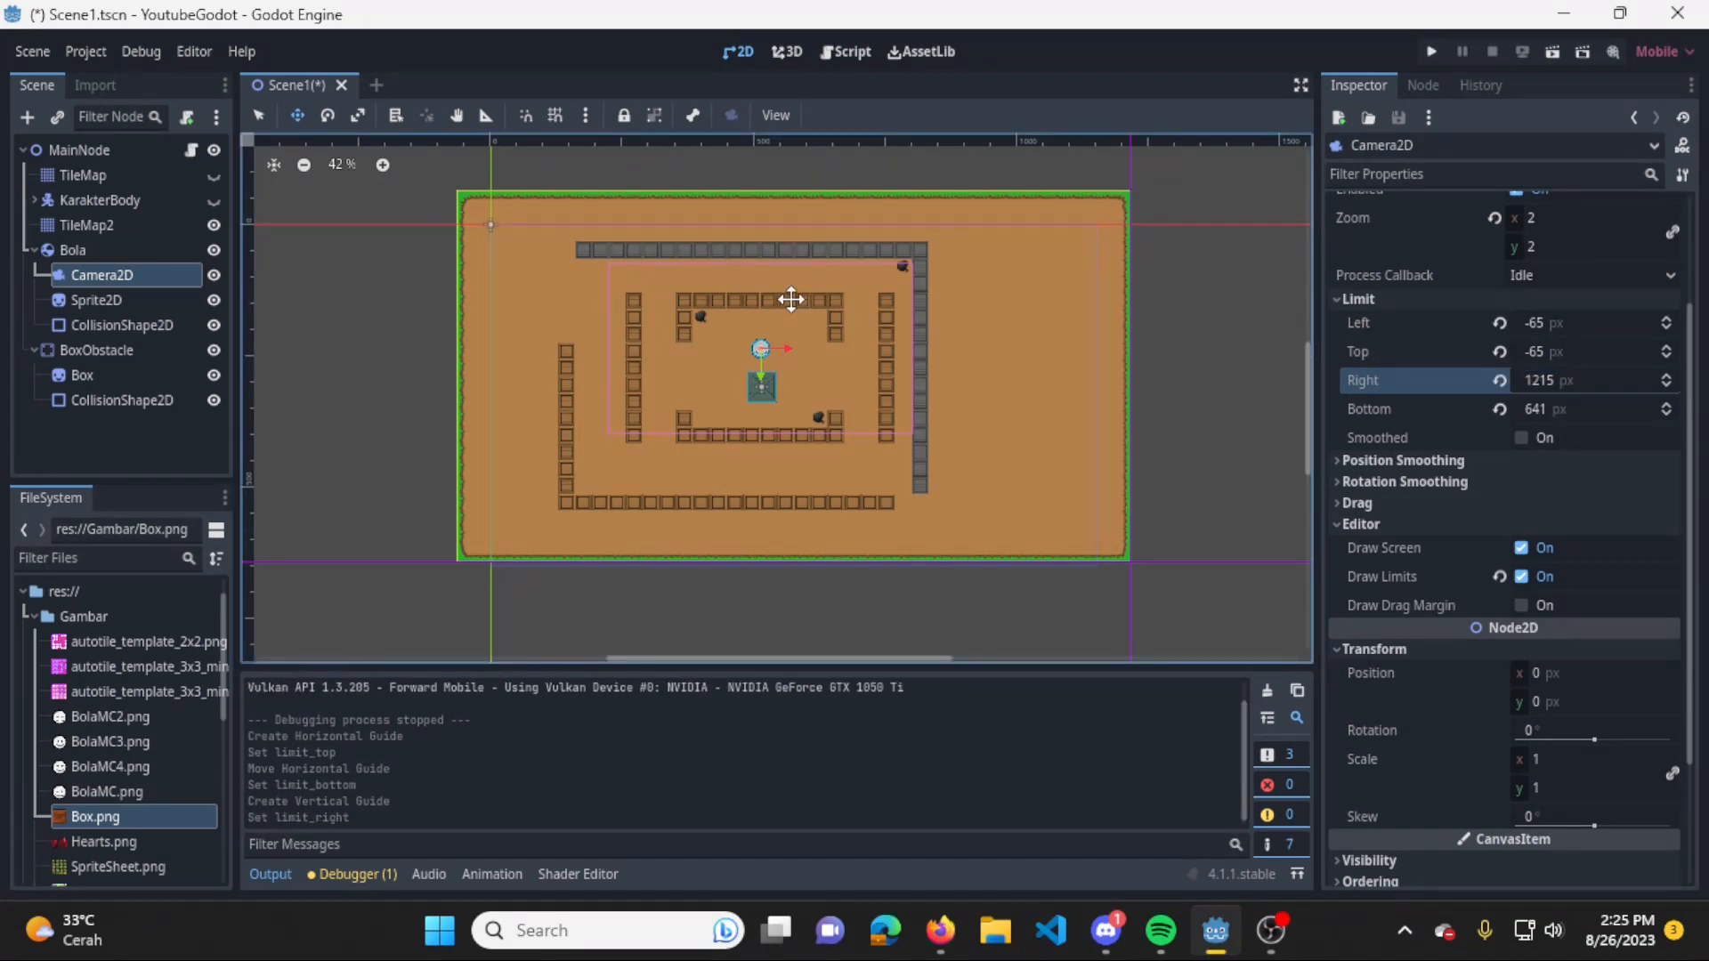
pyautogui.hotkey('ctrl', 's')
# Remove the horizontal and vertical guides from the canvas and save the scene.
pyautogui.moveTo(863, 302); pyautogui.dragTo(884, 351, button='middle')
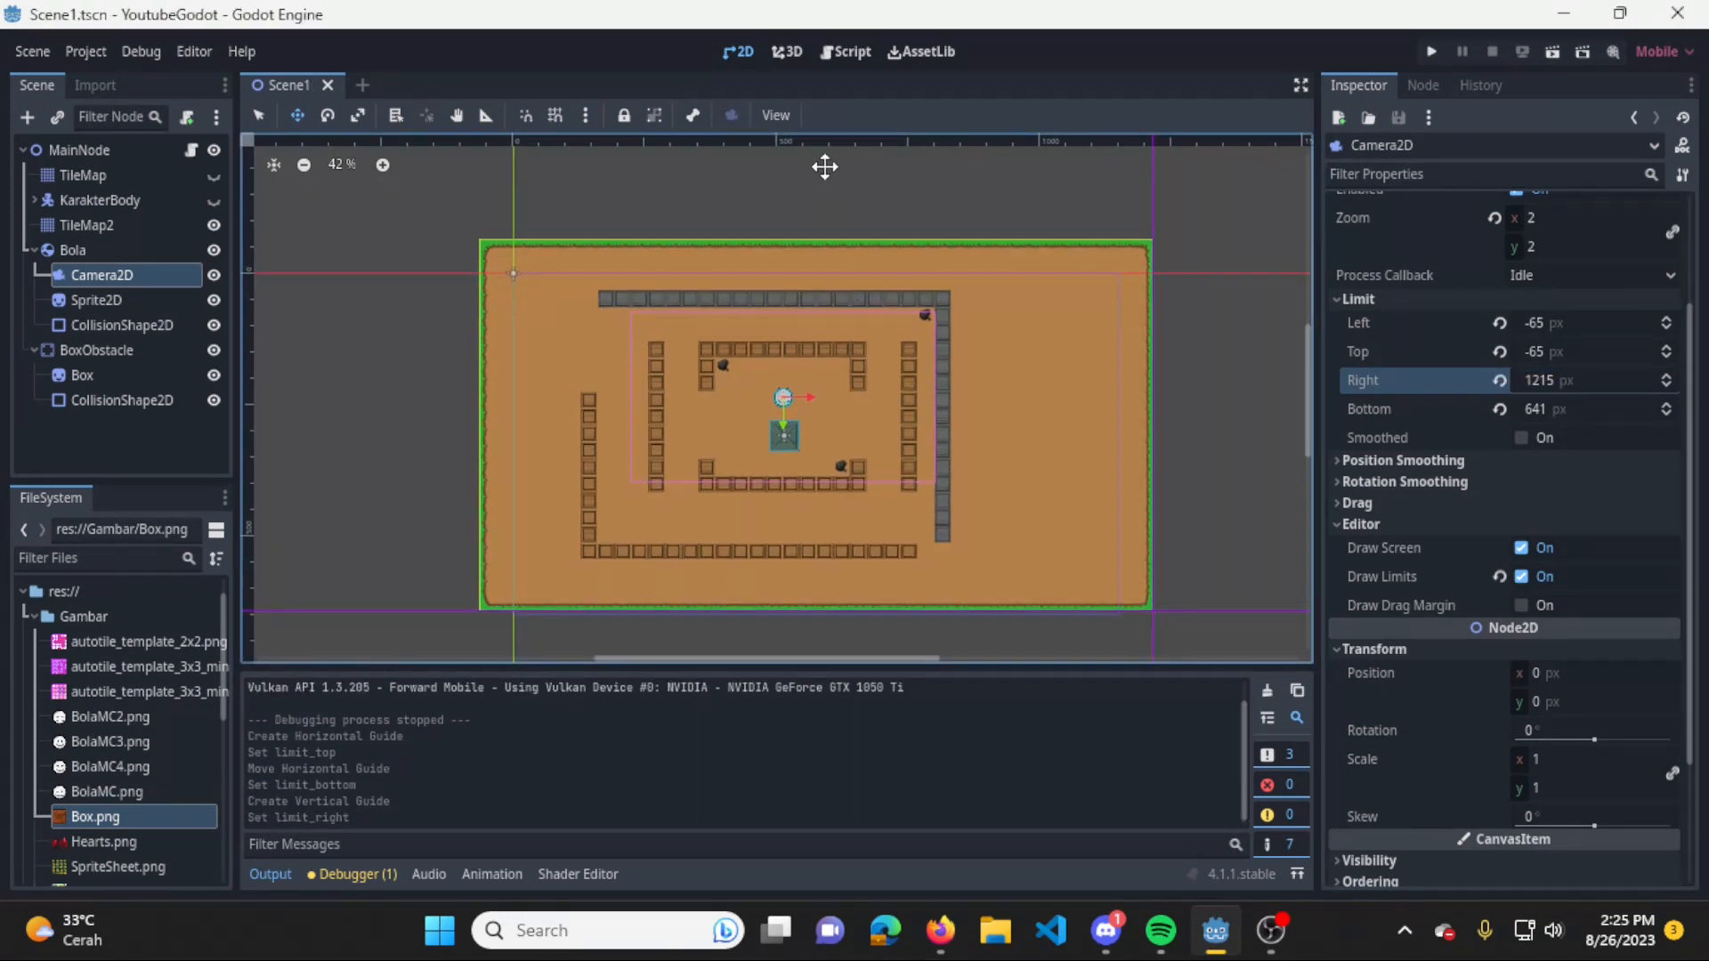
pyautogui.click(783, 113)
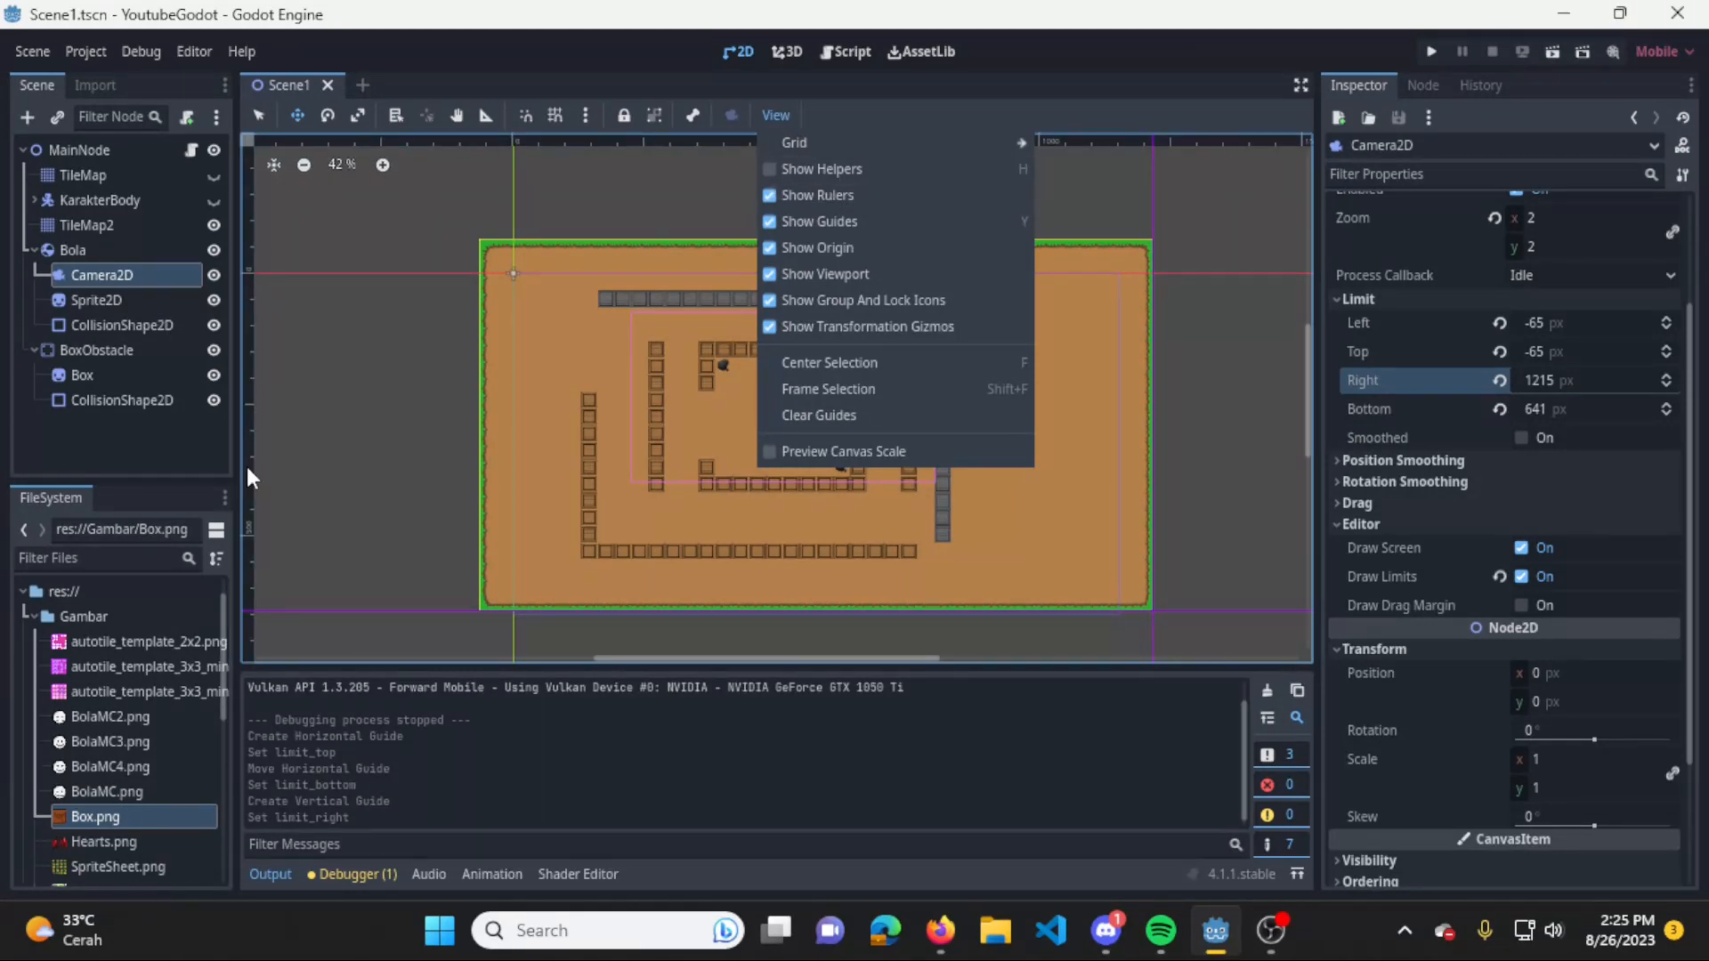
pyautogui.click(252, 597)
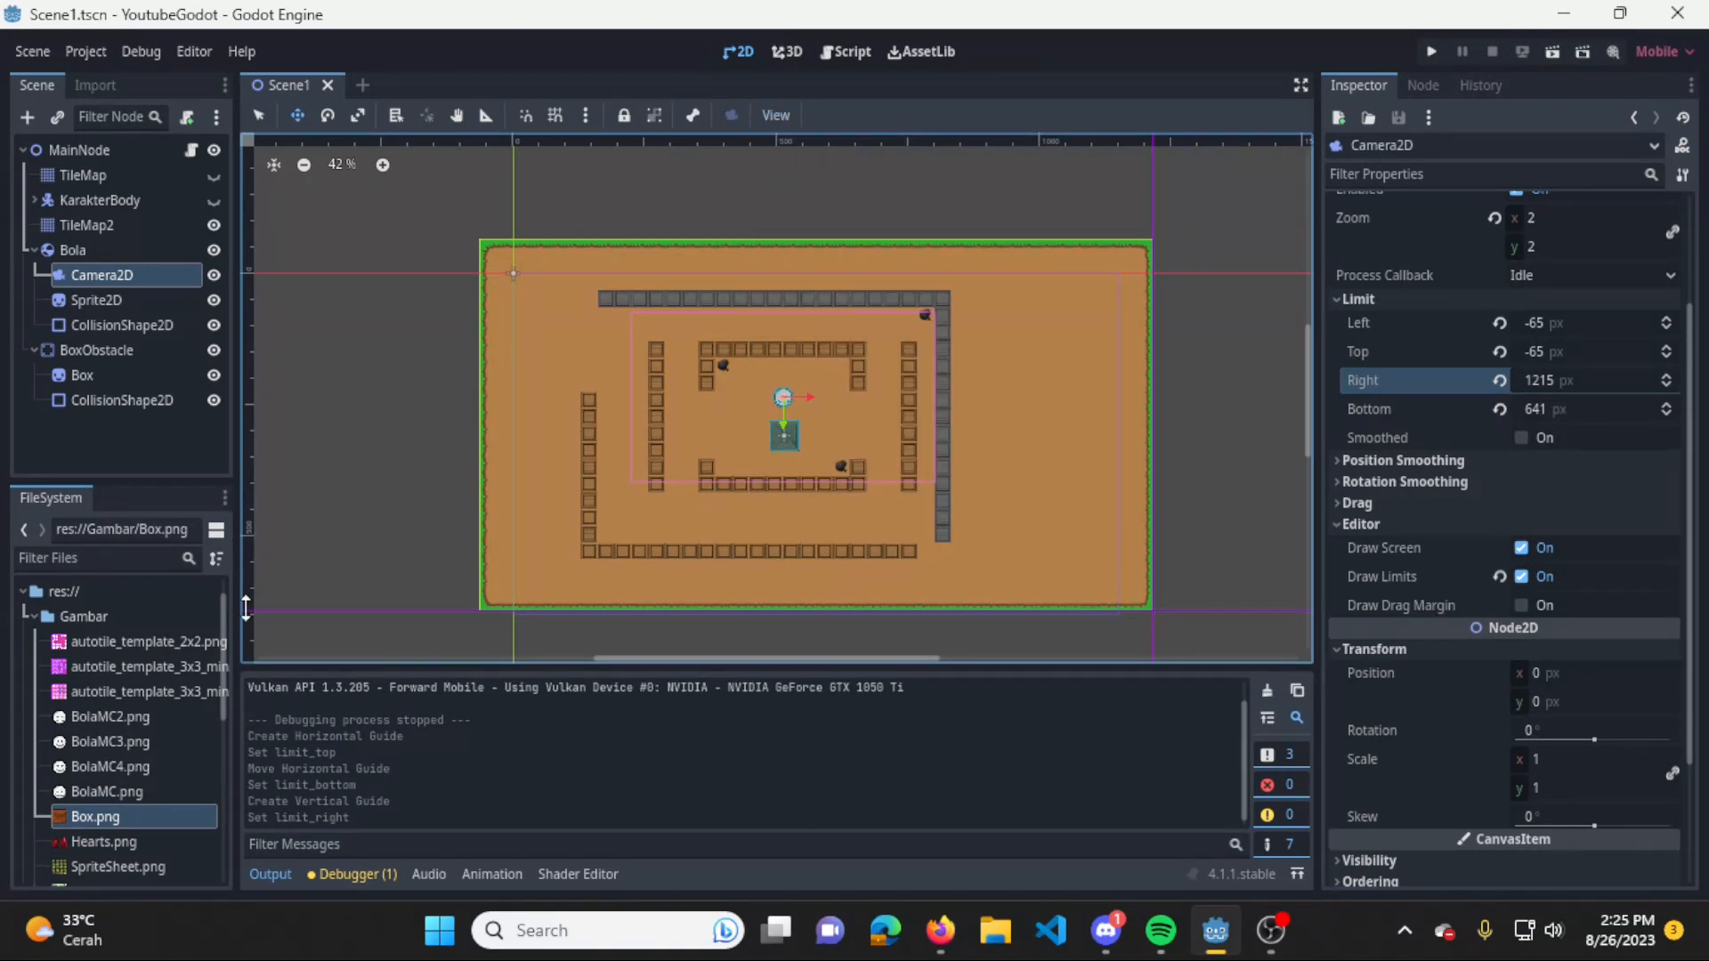
pyautogui.moveTo(245, 608); pyautogui.dragTo(245, 34)
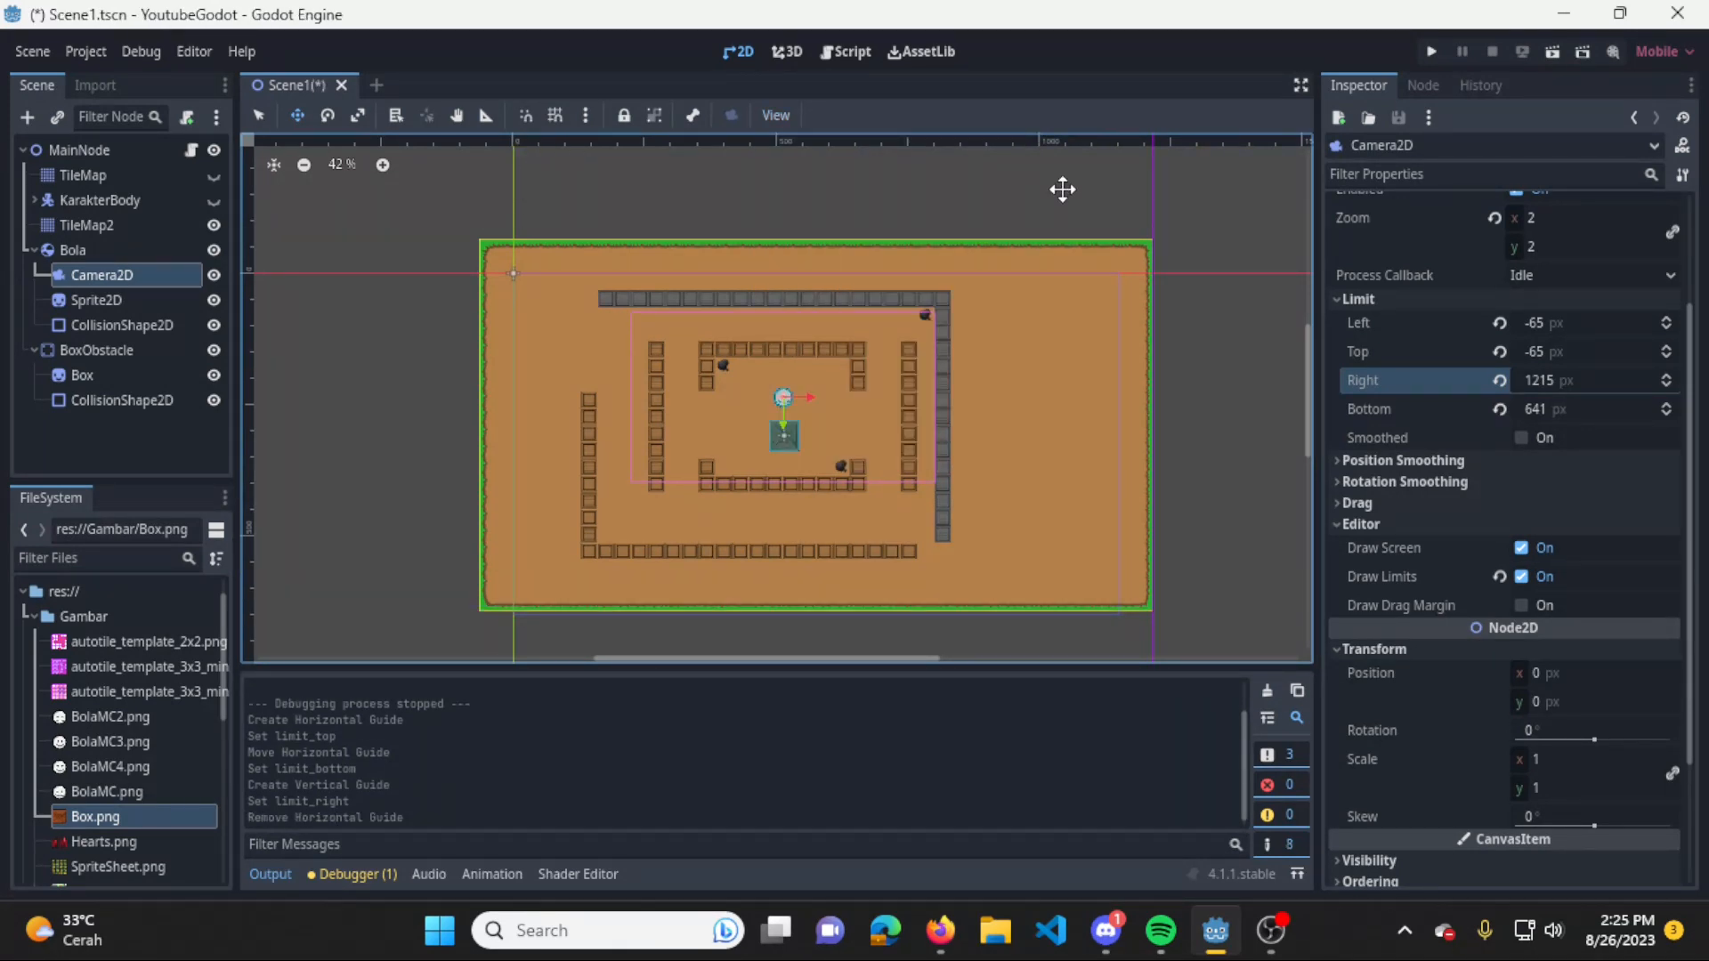
pyautogui.moveTo(1154, 135); pyautogui.dragTo(249, 267)
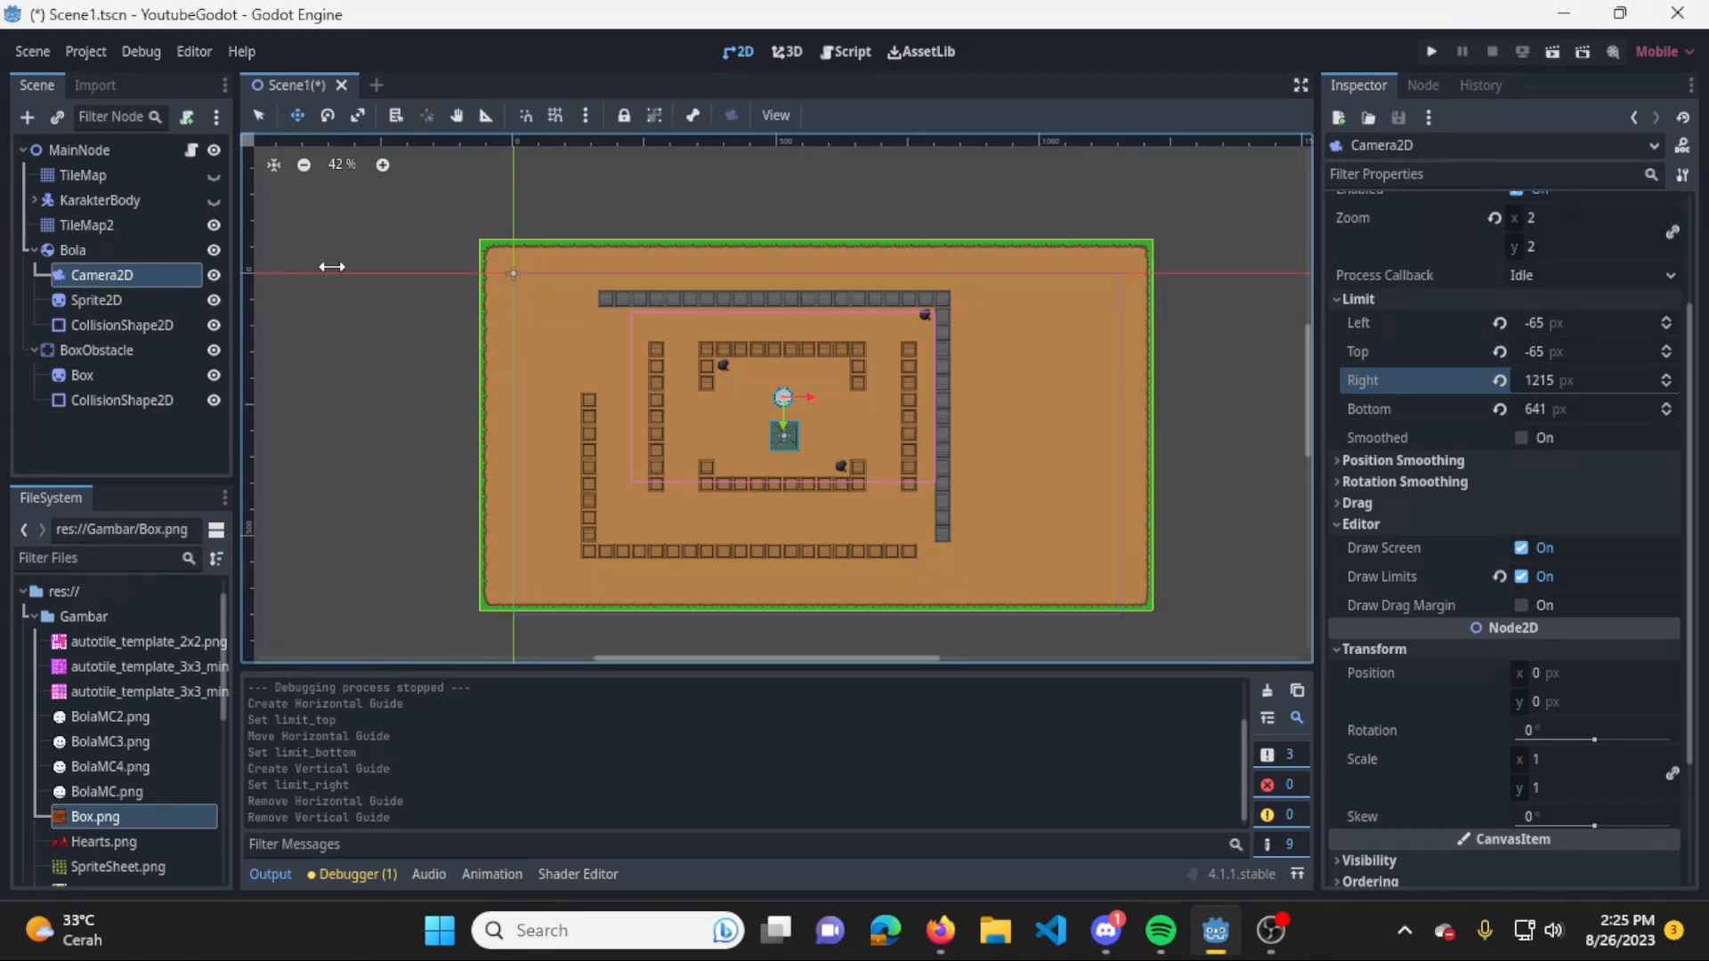
pyautogui.scroll(2, 819, 424)
pyautogui.scroll(-1, 820, 423)
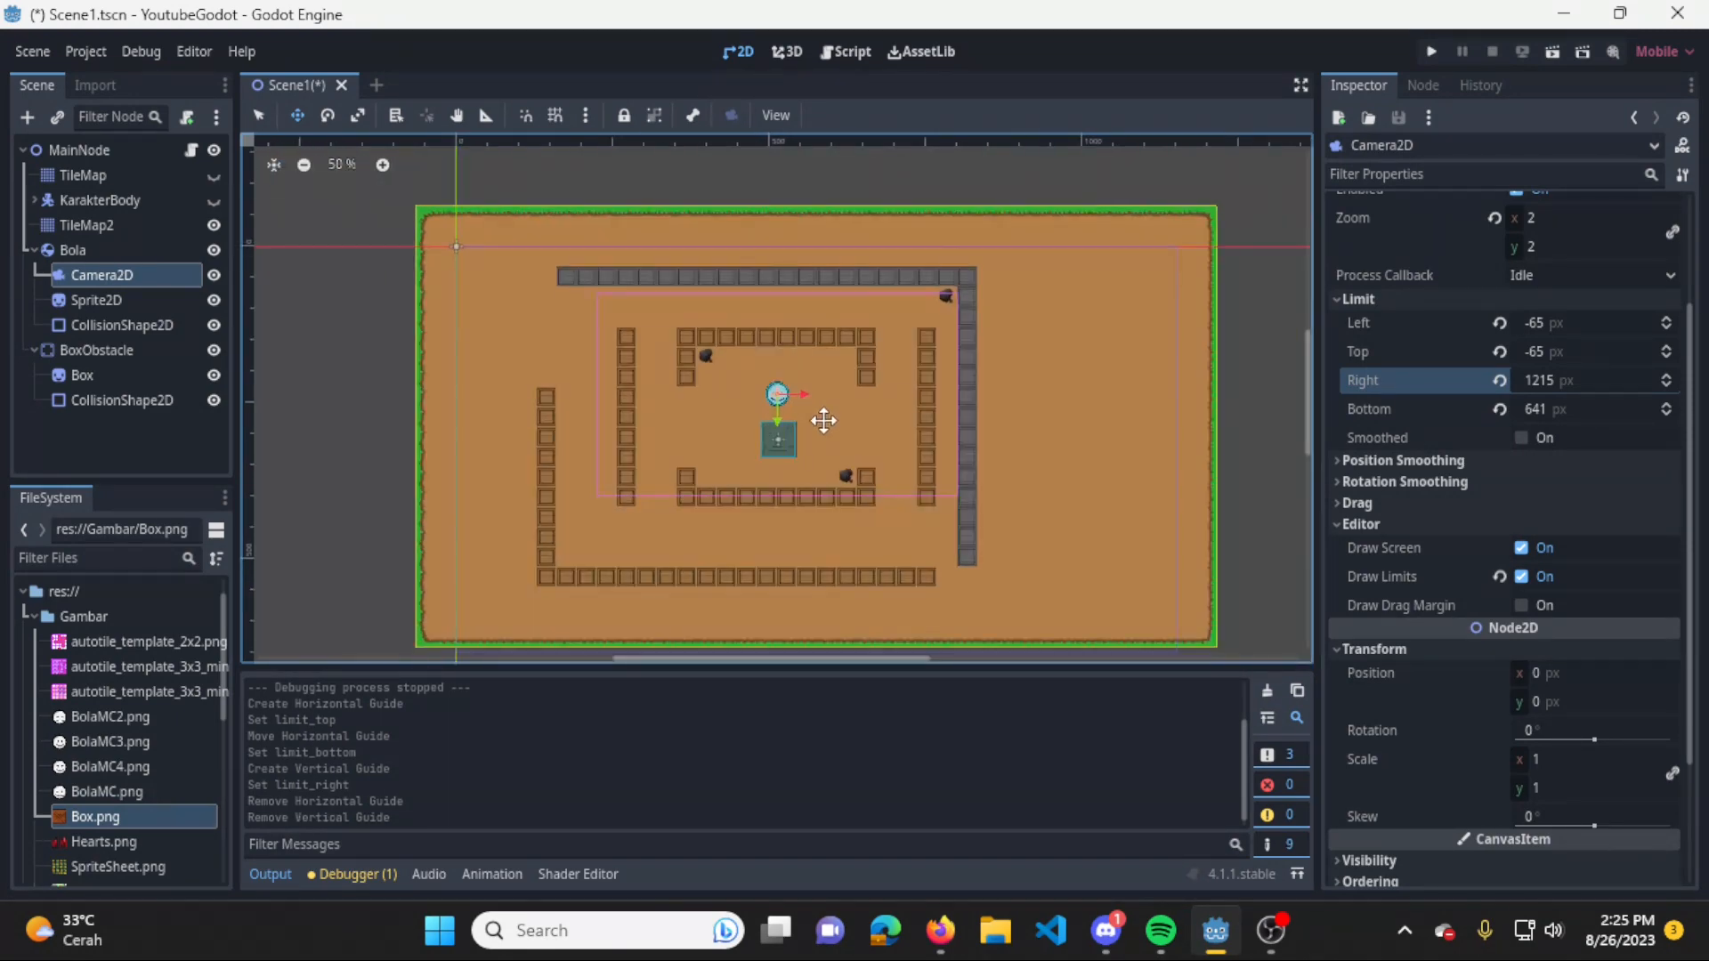
pyautogui.scroll(-1, 1163, 332)
pyautogui.scroll(1, 1183, 342)
pyautogui.hotkey('ctrl', 's')
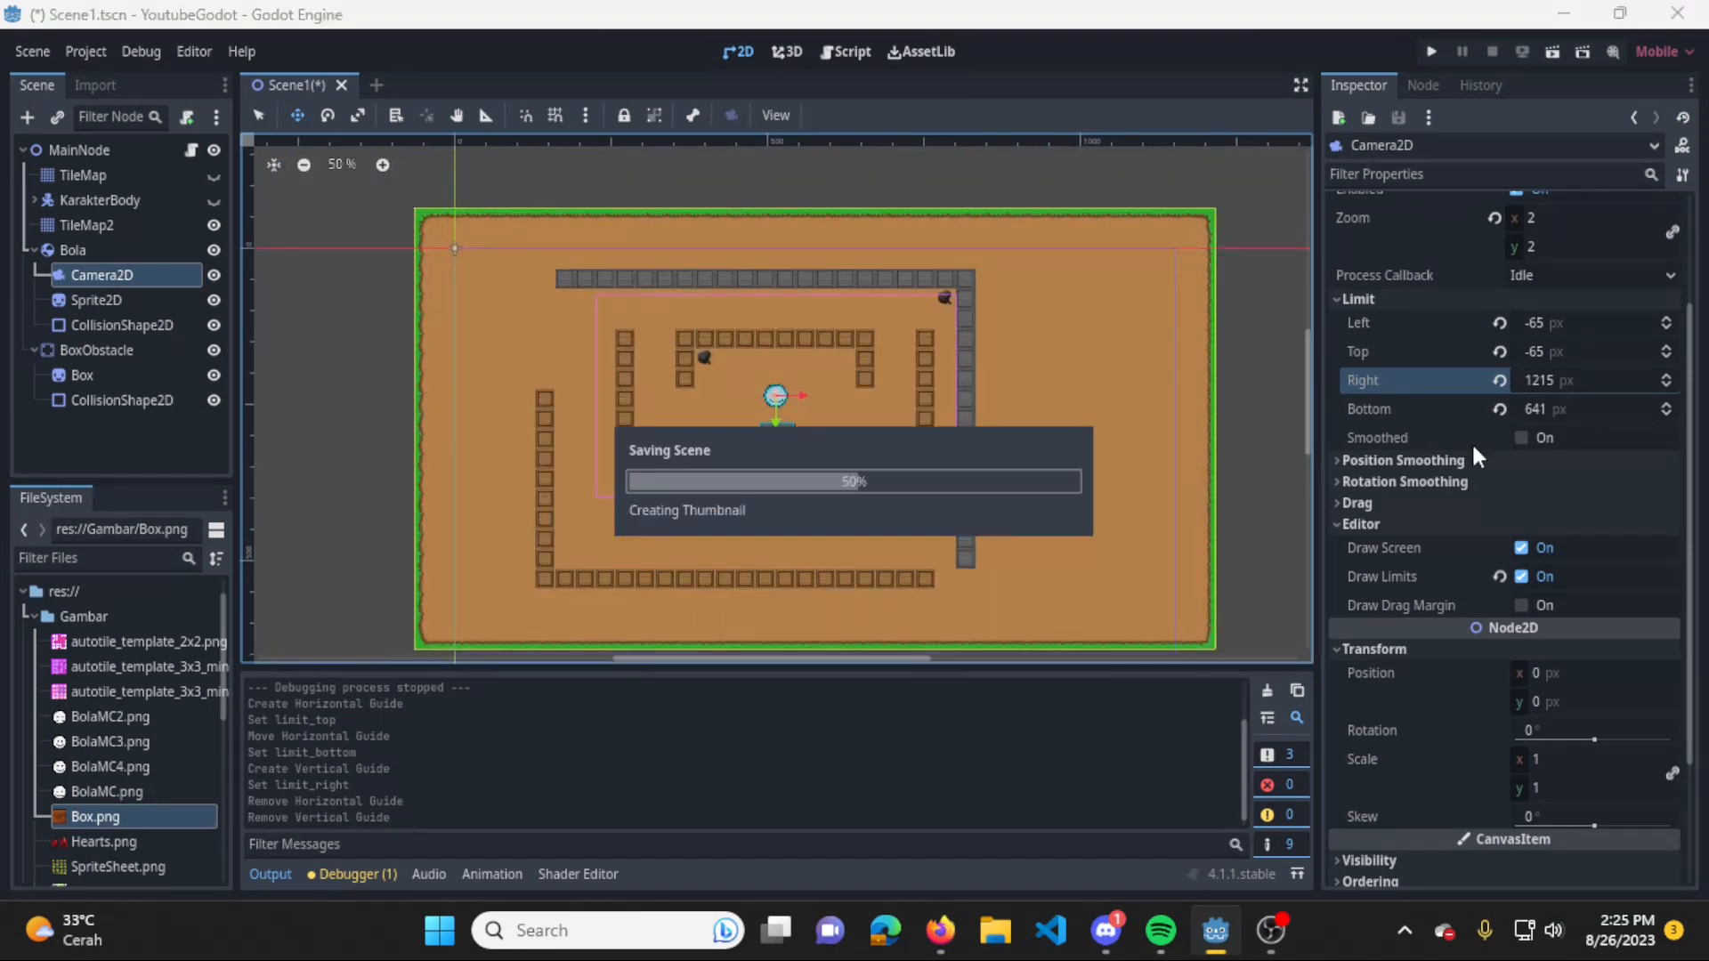
# Switch the camera's Draw Limits off and on again to compare the limit lines with the map's edges, and save the scene.
pyautogui.scroll(-3, 1477, 445)
pyautogui.click(1542, 406)
pyautogui.click(1537, 403)
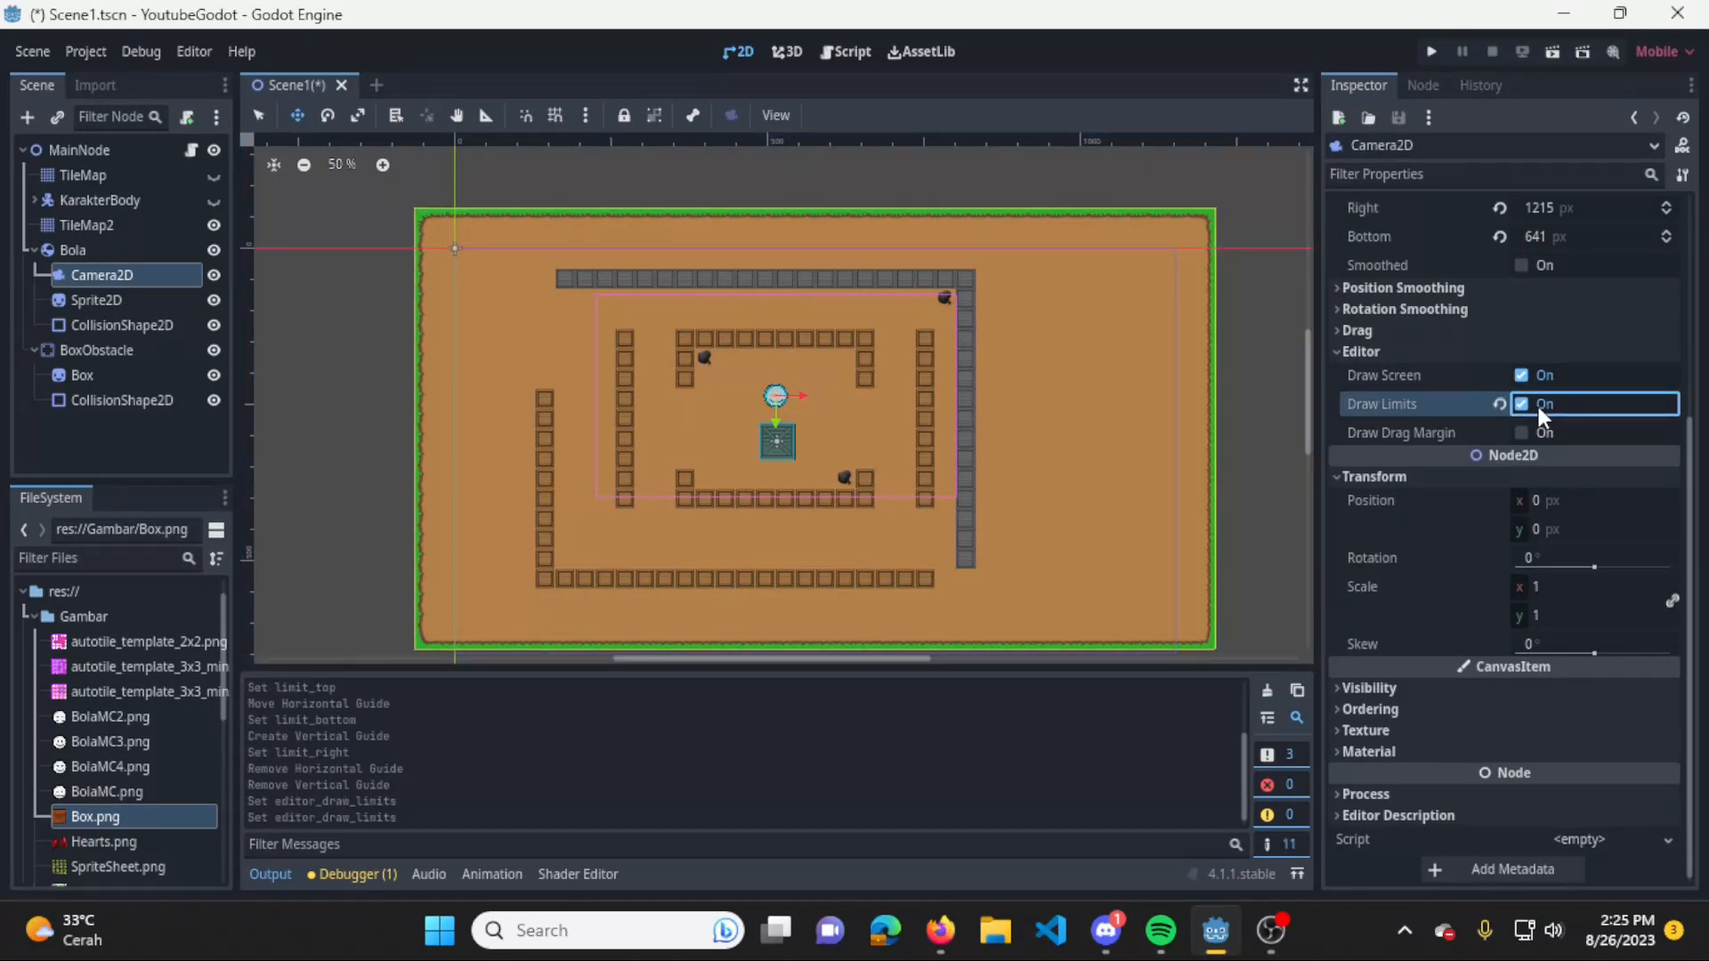
pyautogui.scroll(1, 1087, 403)
pyautogui.scroll(-2, 1086, 412)
pyautogui.scroll(2, 1090, 416)
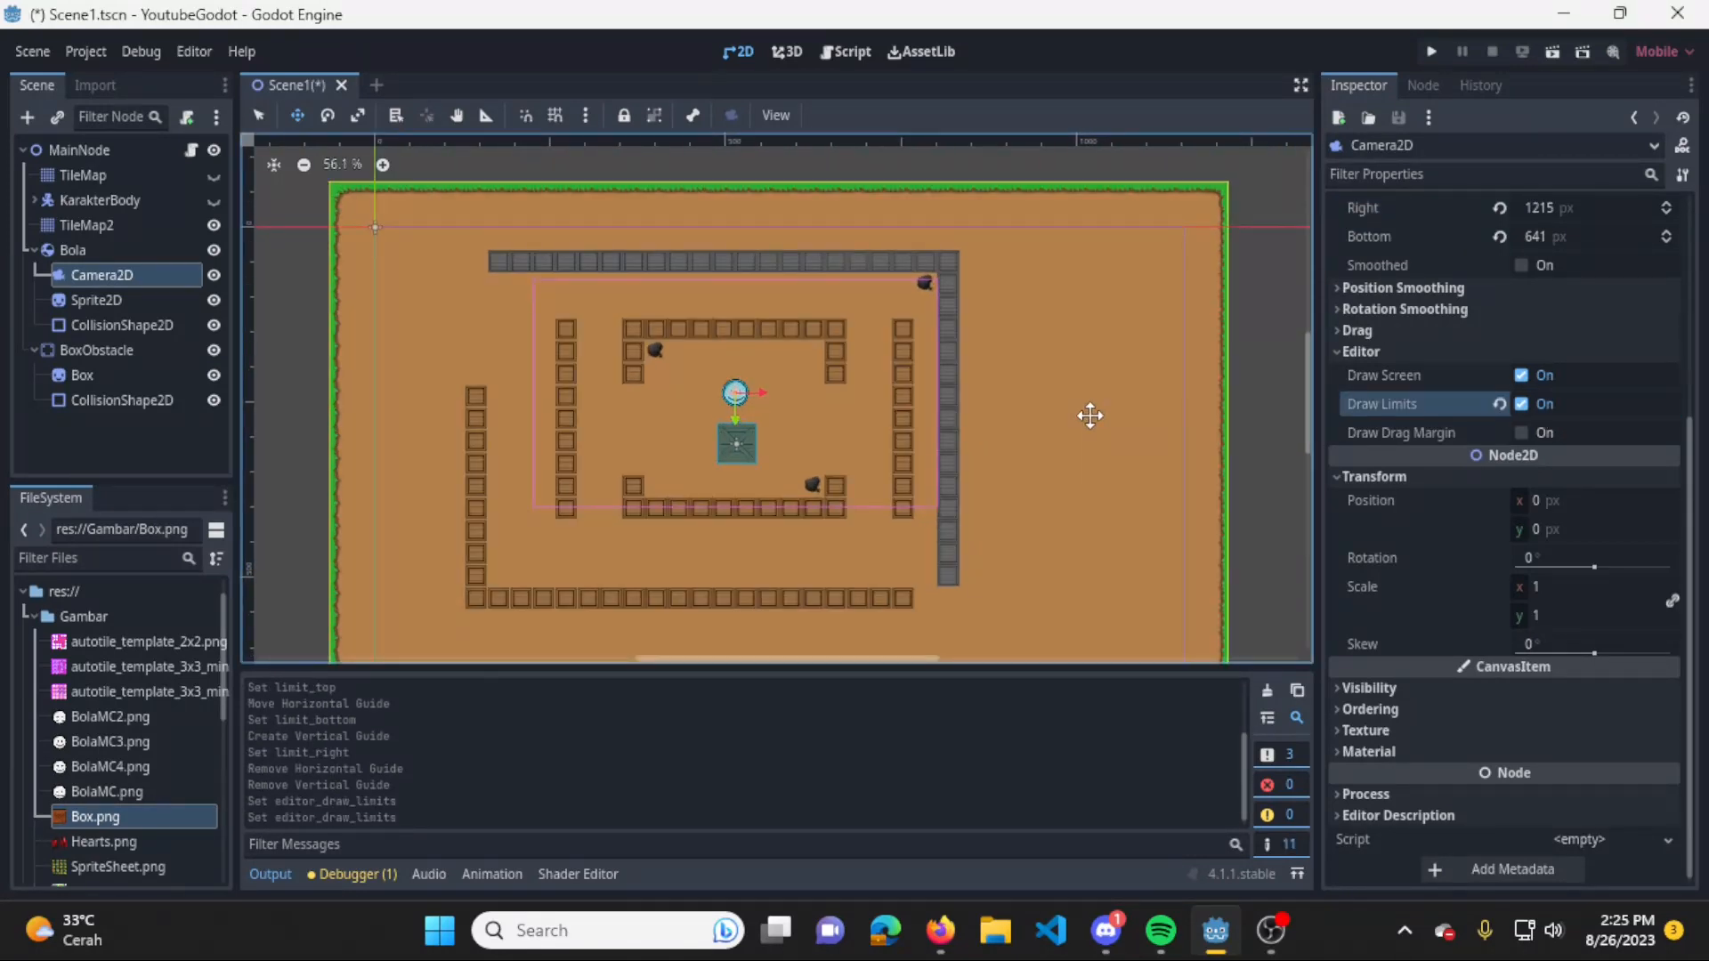
pyautogui.scroll(1, 1090, 416)
pyautogui.hotkey('ctrl', 's')
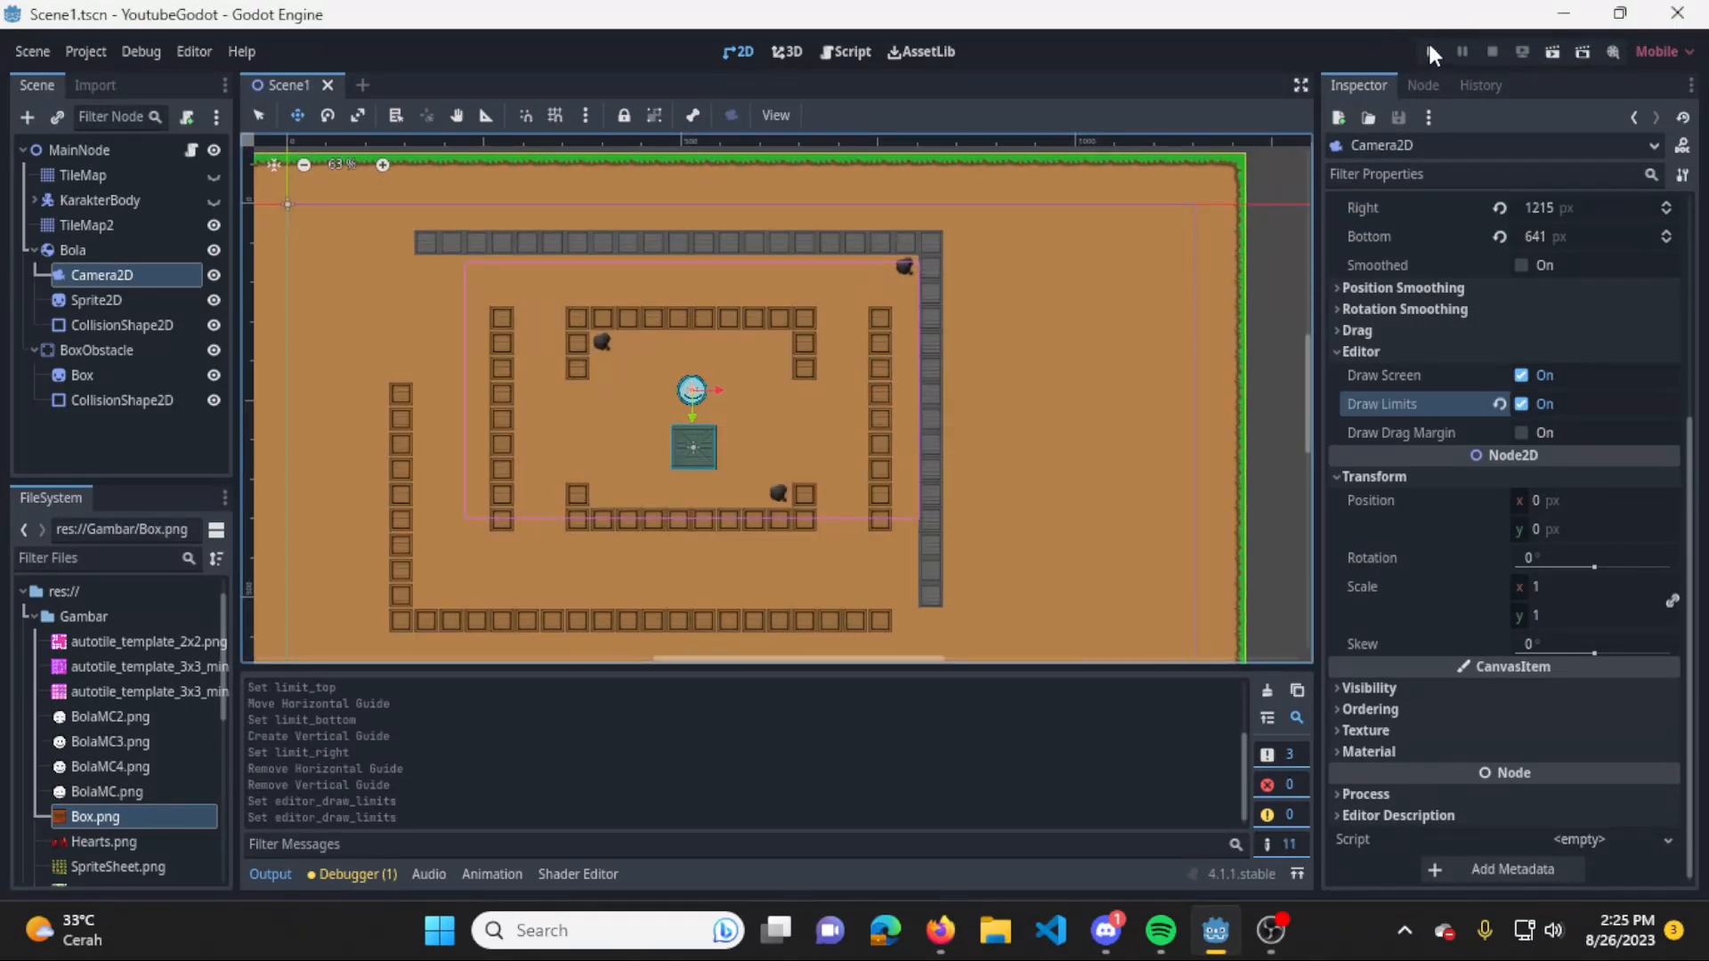
# Run the game, steer the ball along all four map edges to test the camera limits, and close the game.
pyautogui.click(1429, 52)
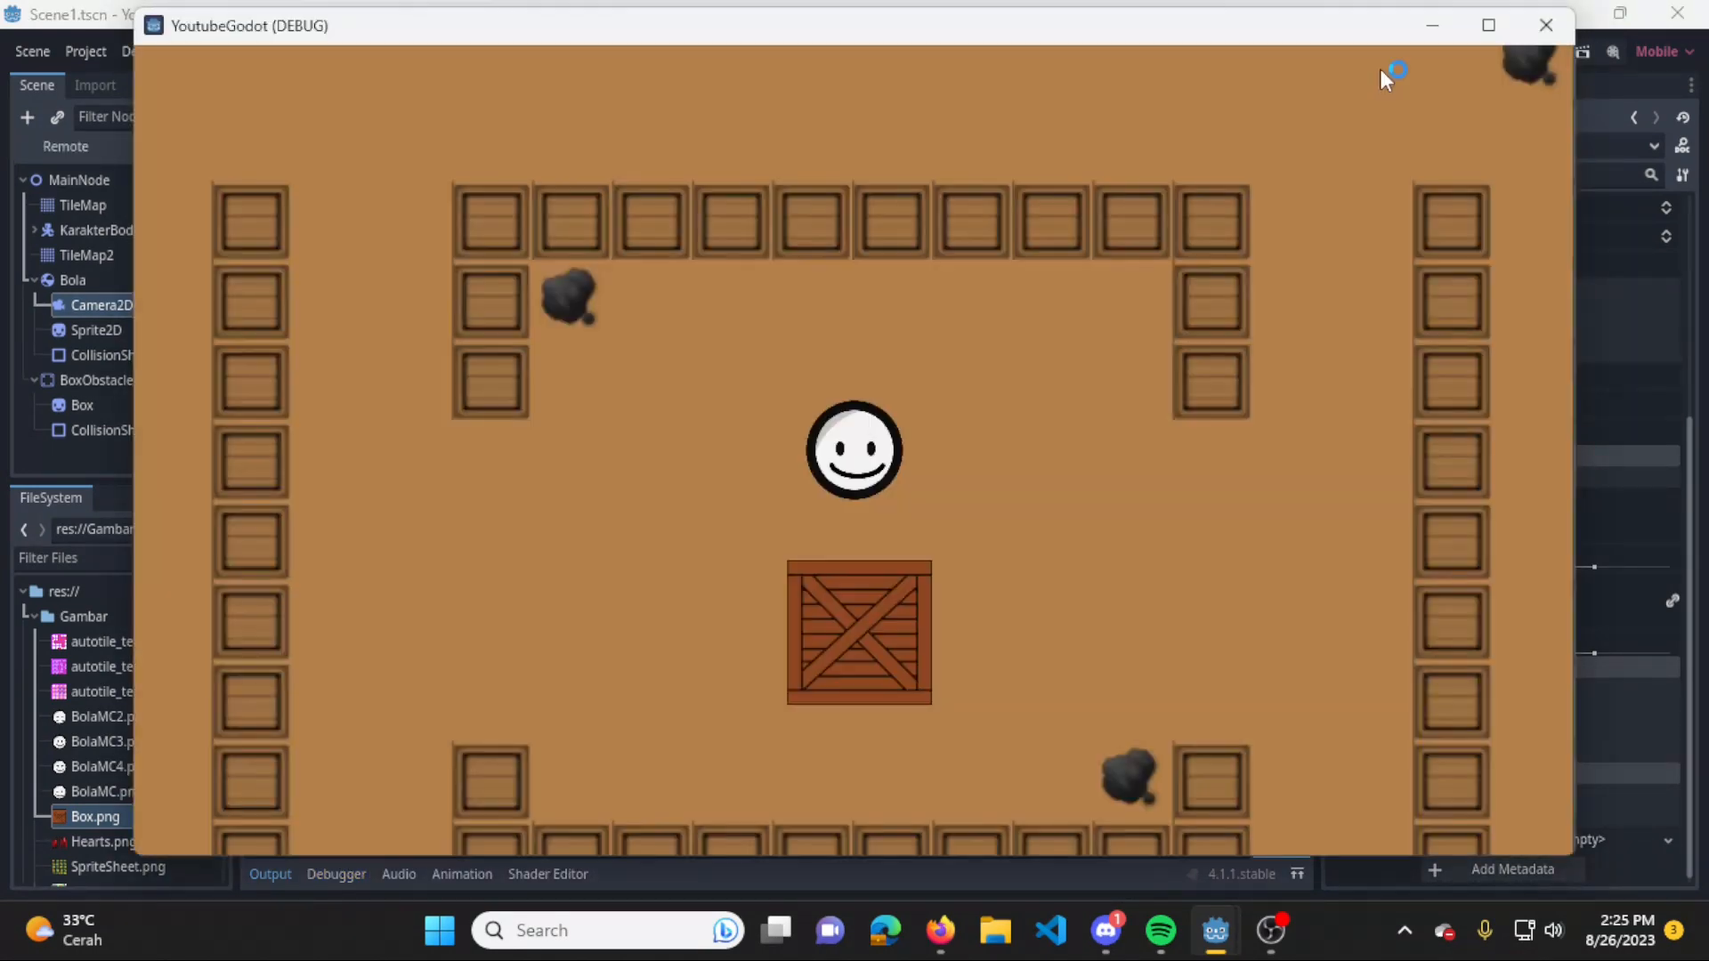
pyautogui.press('Left')
pyautogui.press('Down')
pyautogui.press('Up')
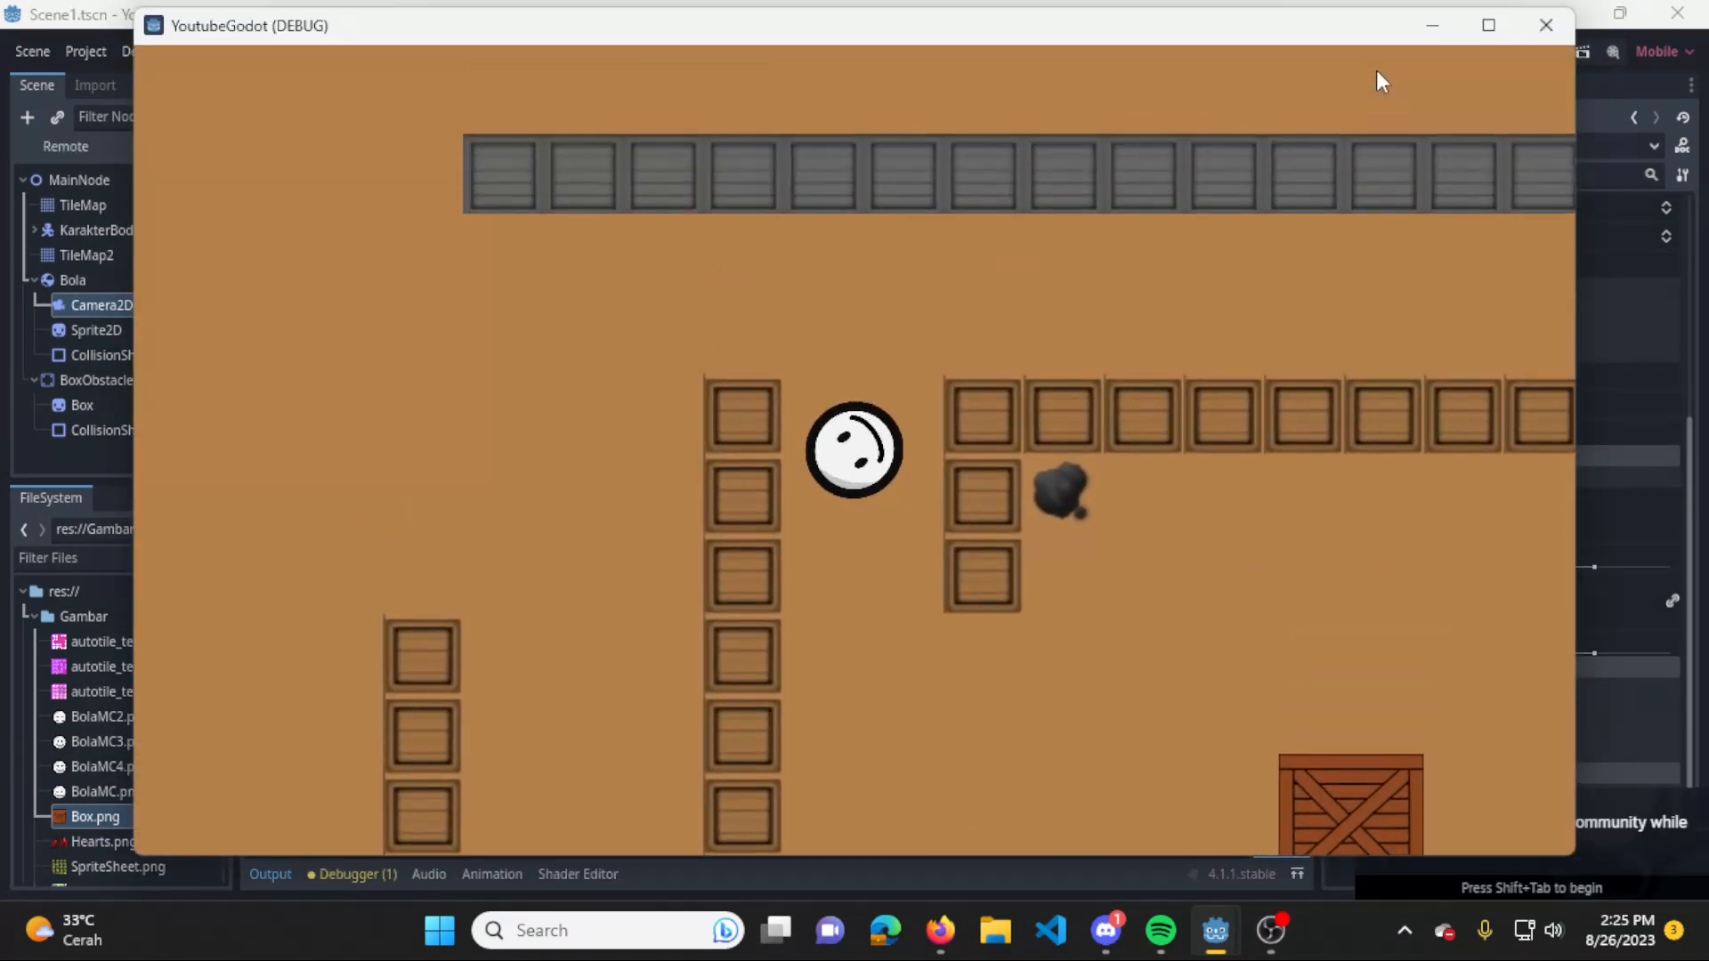
pyautogui.press('Left')
pyautogui.press('Up')
pyautogui.press('Right')
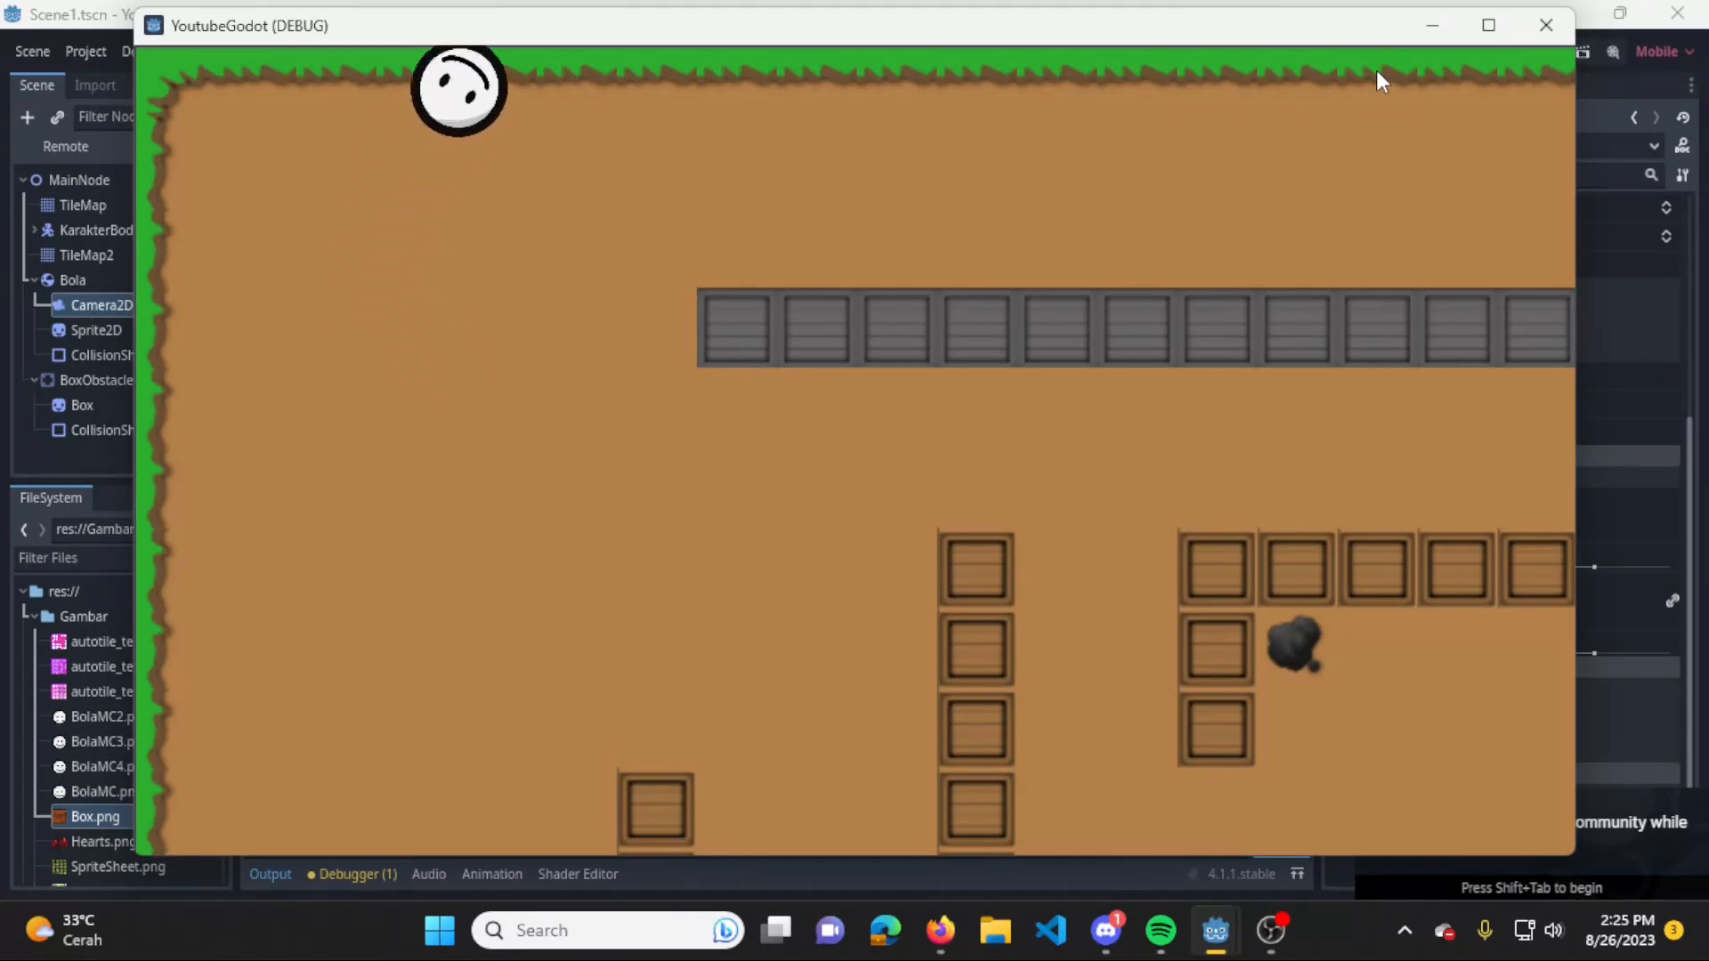
pyautogui.press('Down')
pyautogui.press('Right')
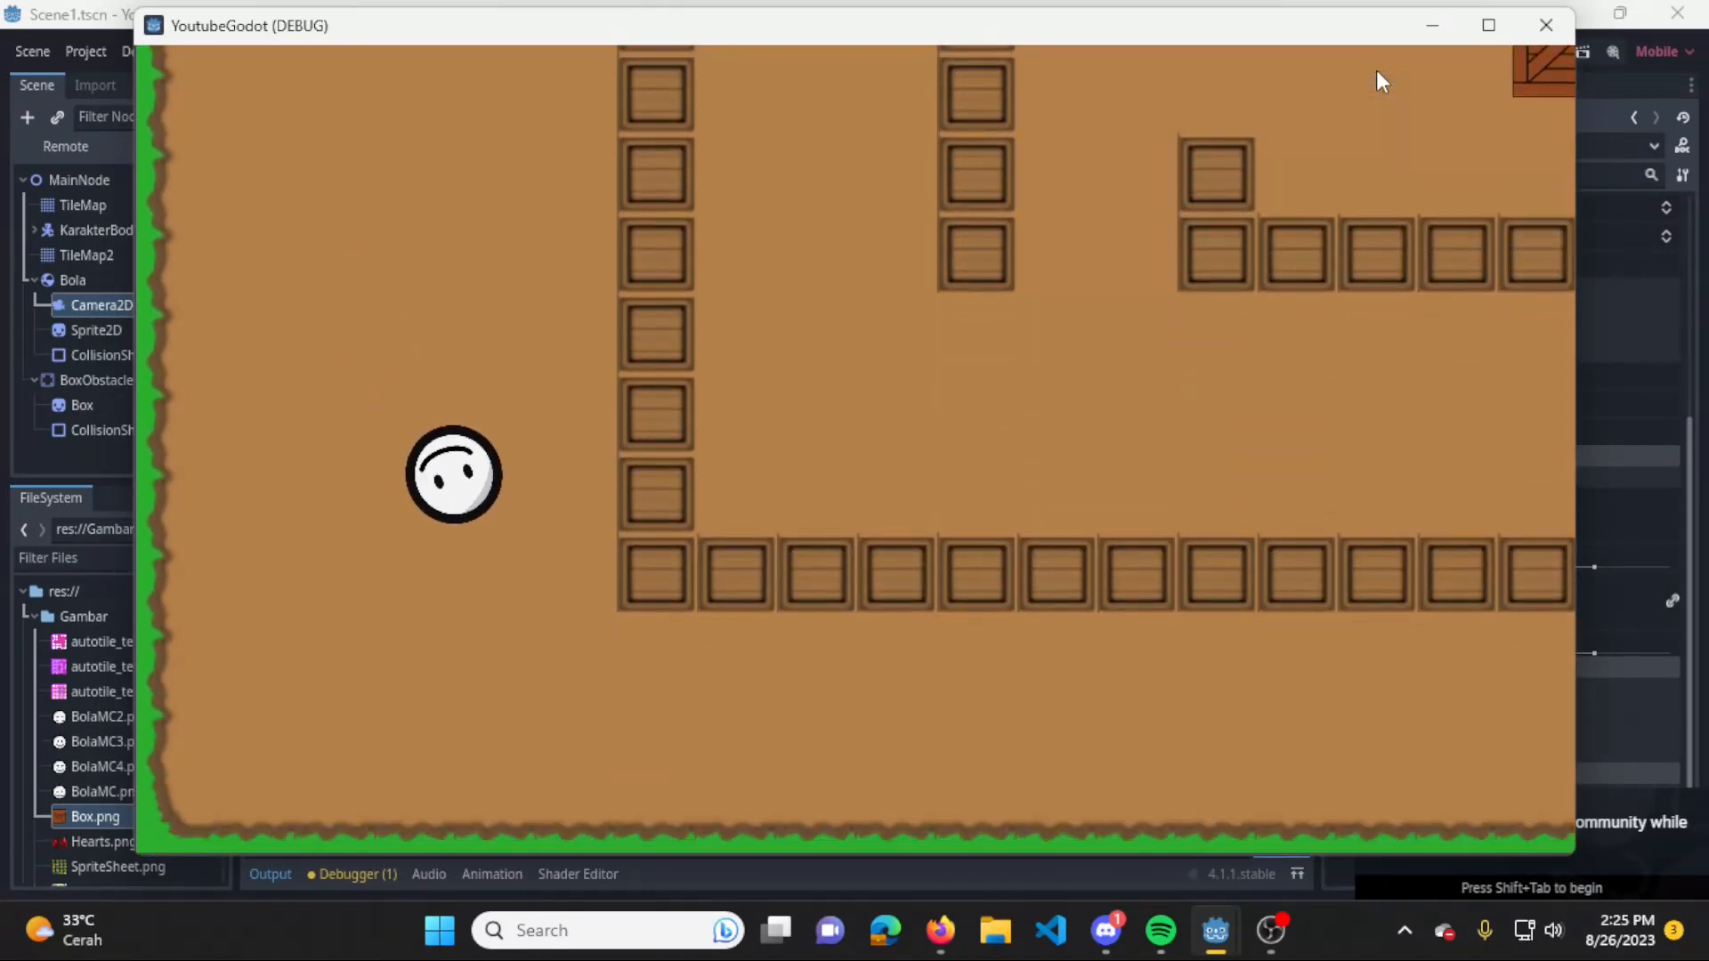
pyautogui.press('Right')
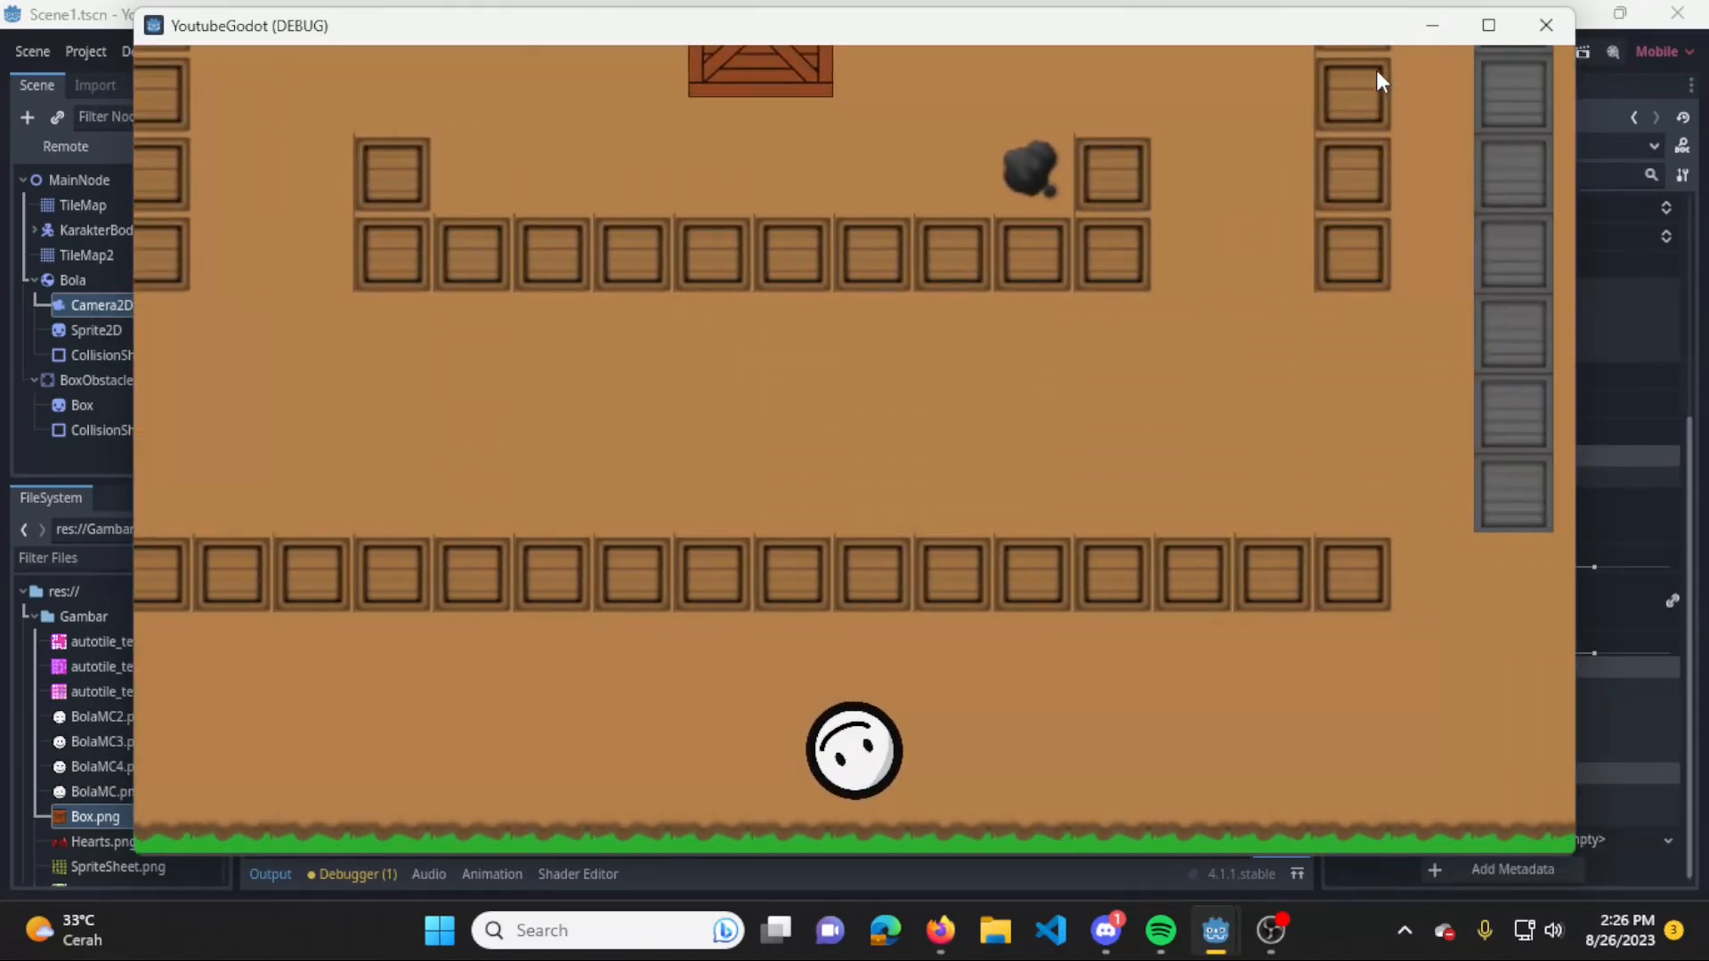
pyautogui.press('Up')
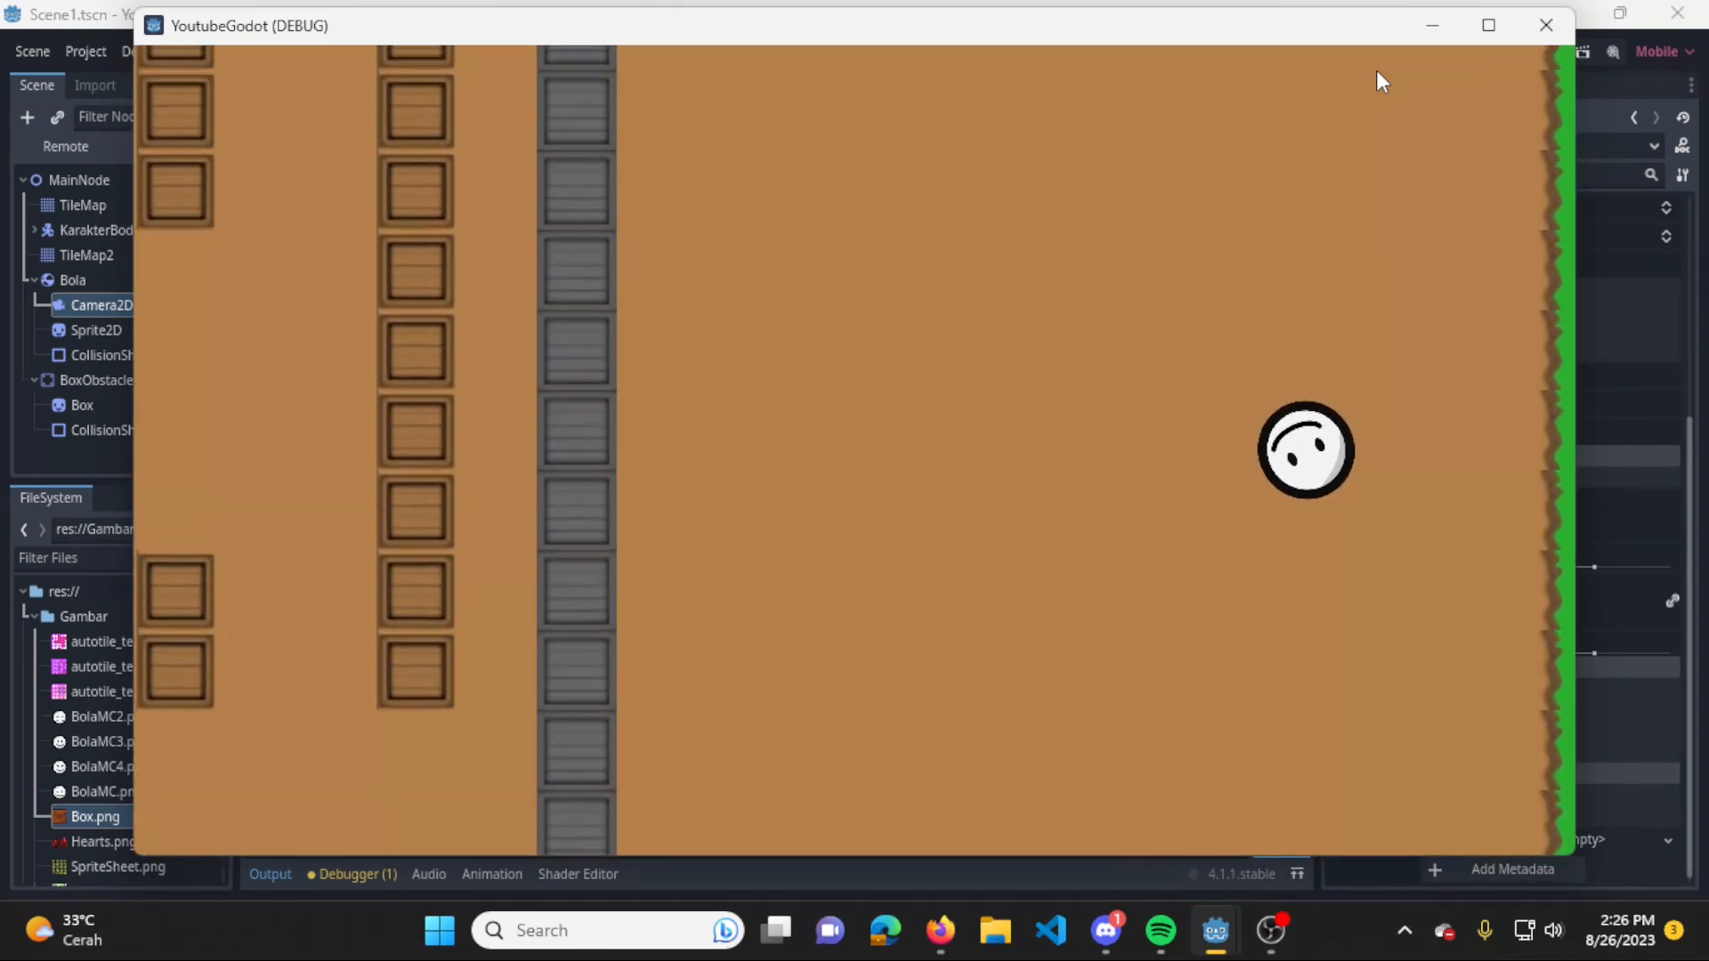
pyautogui.press('Left')
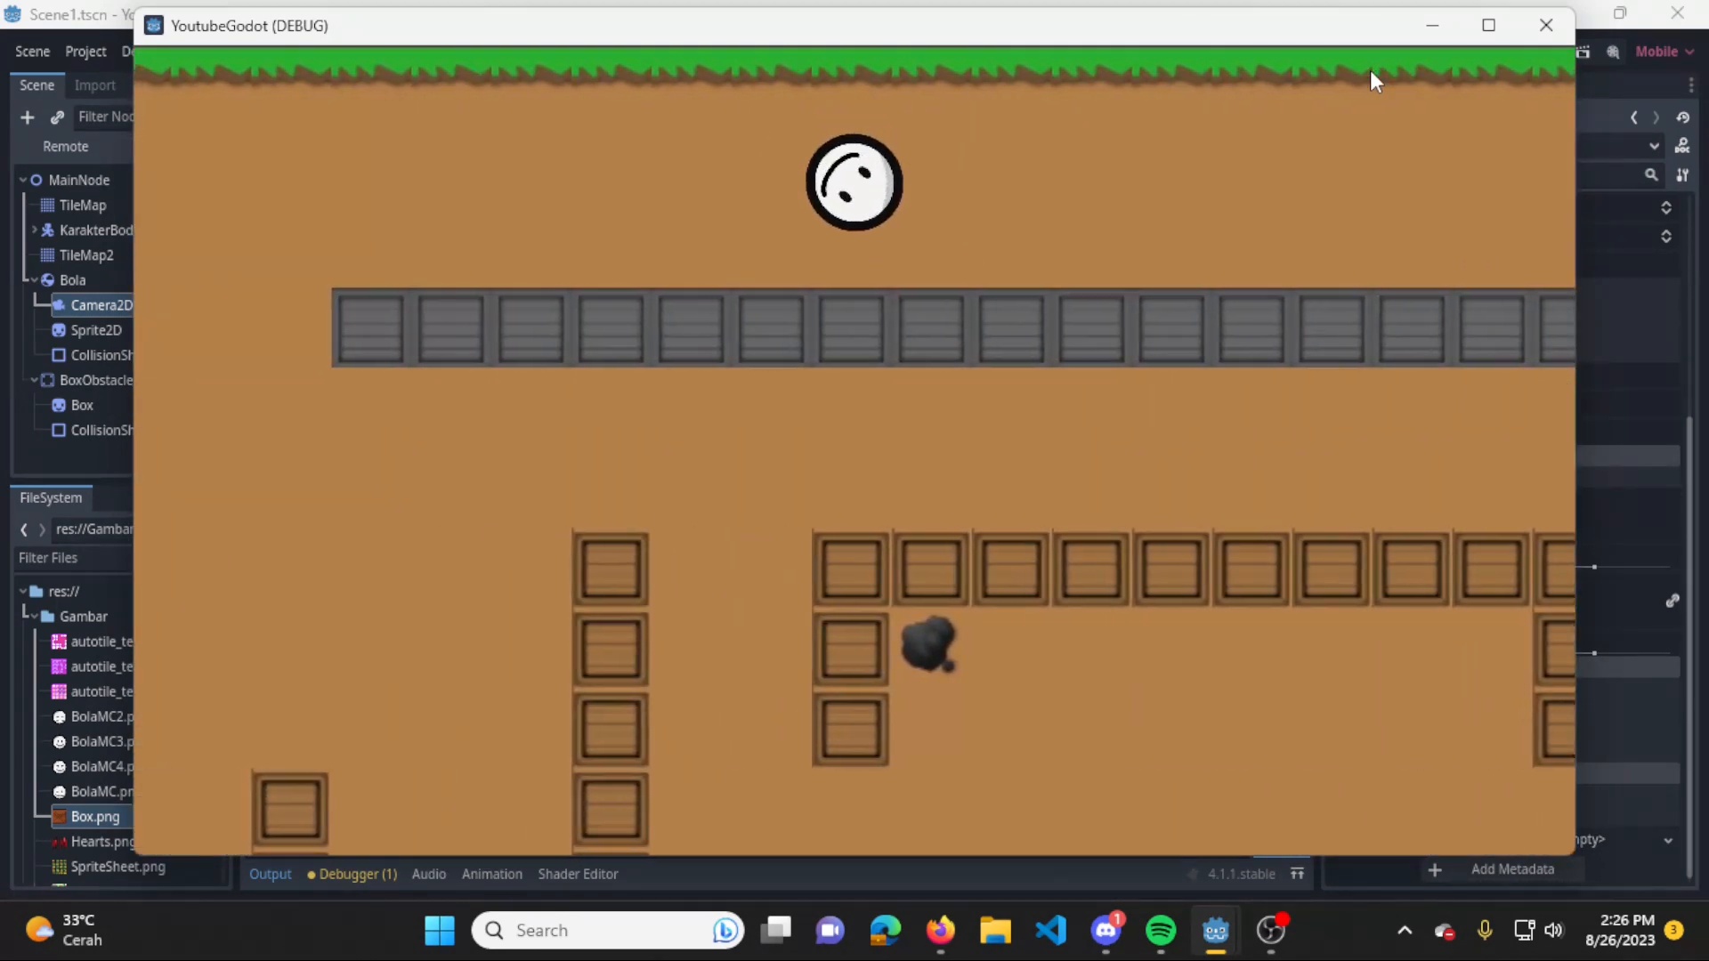
pyautogui.press('Down')
pyautogui.press('Right')
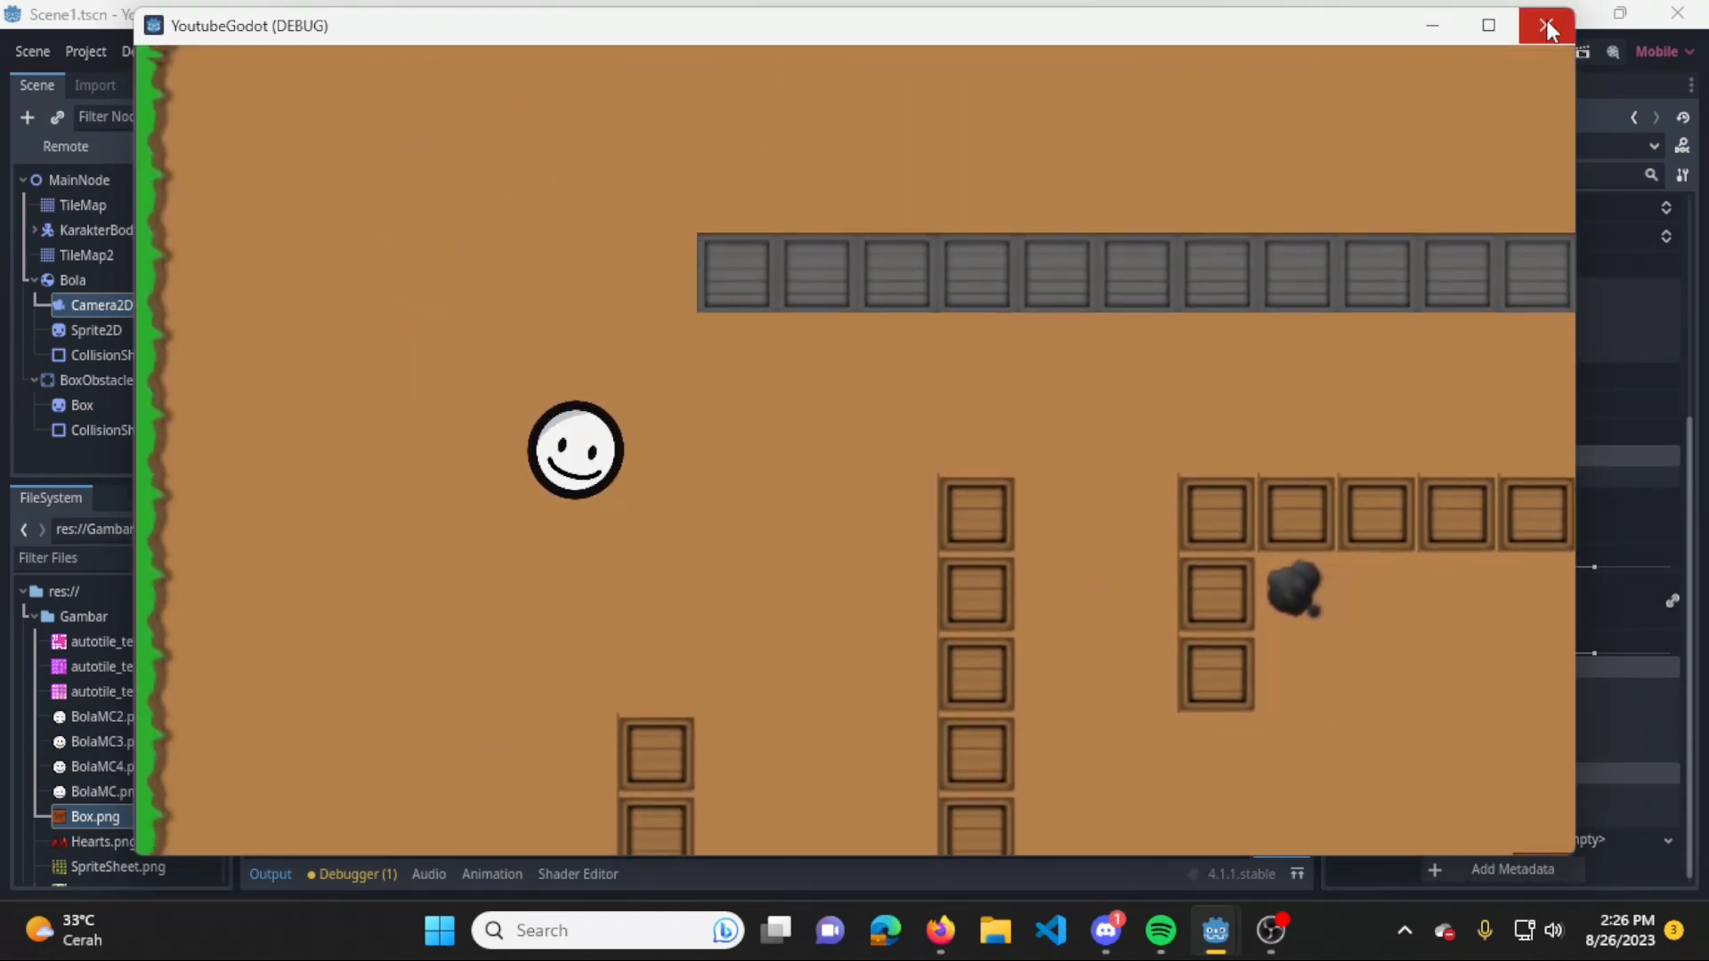
pyautogui.click(1546, 24)
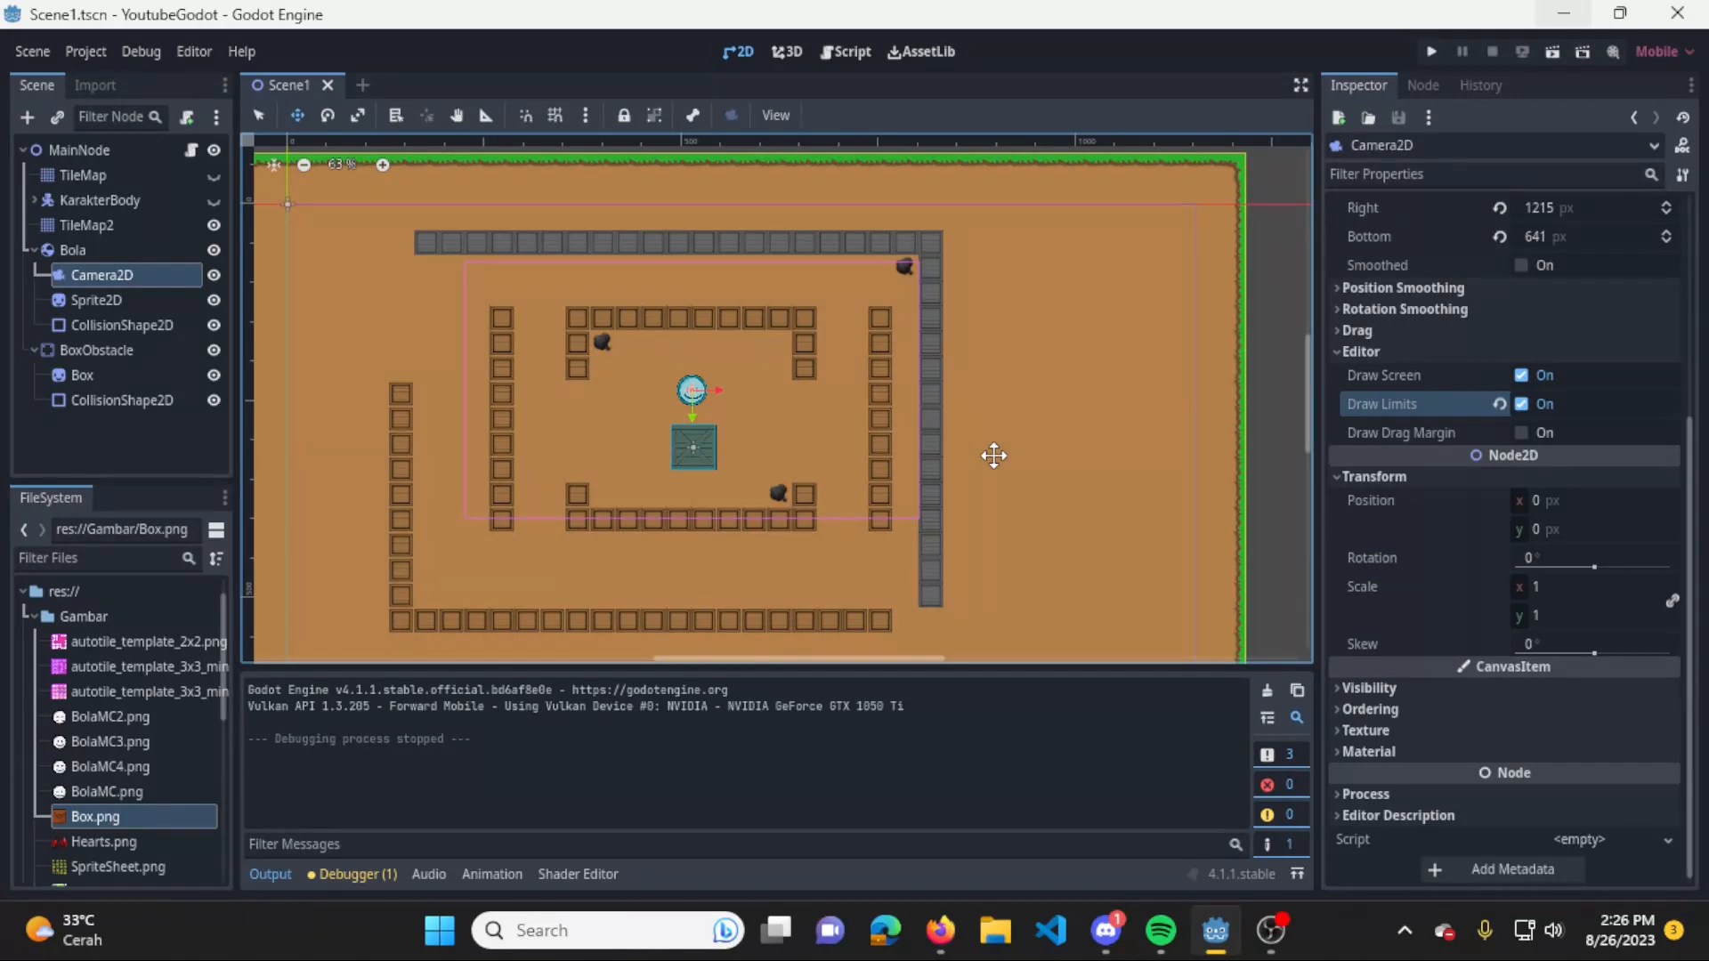
# Expand the camera's Position Smoothing, Rotation Smoothing and Drag sections and review their settings.
pyautogui.scroll(3, 1513, 347)
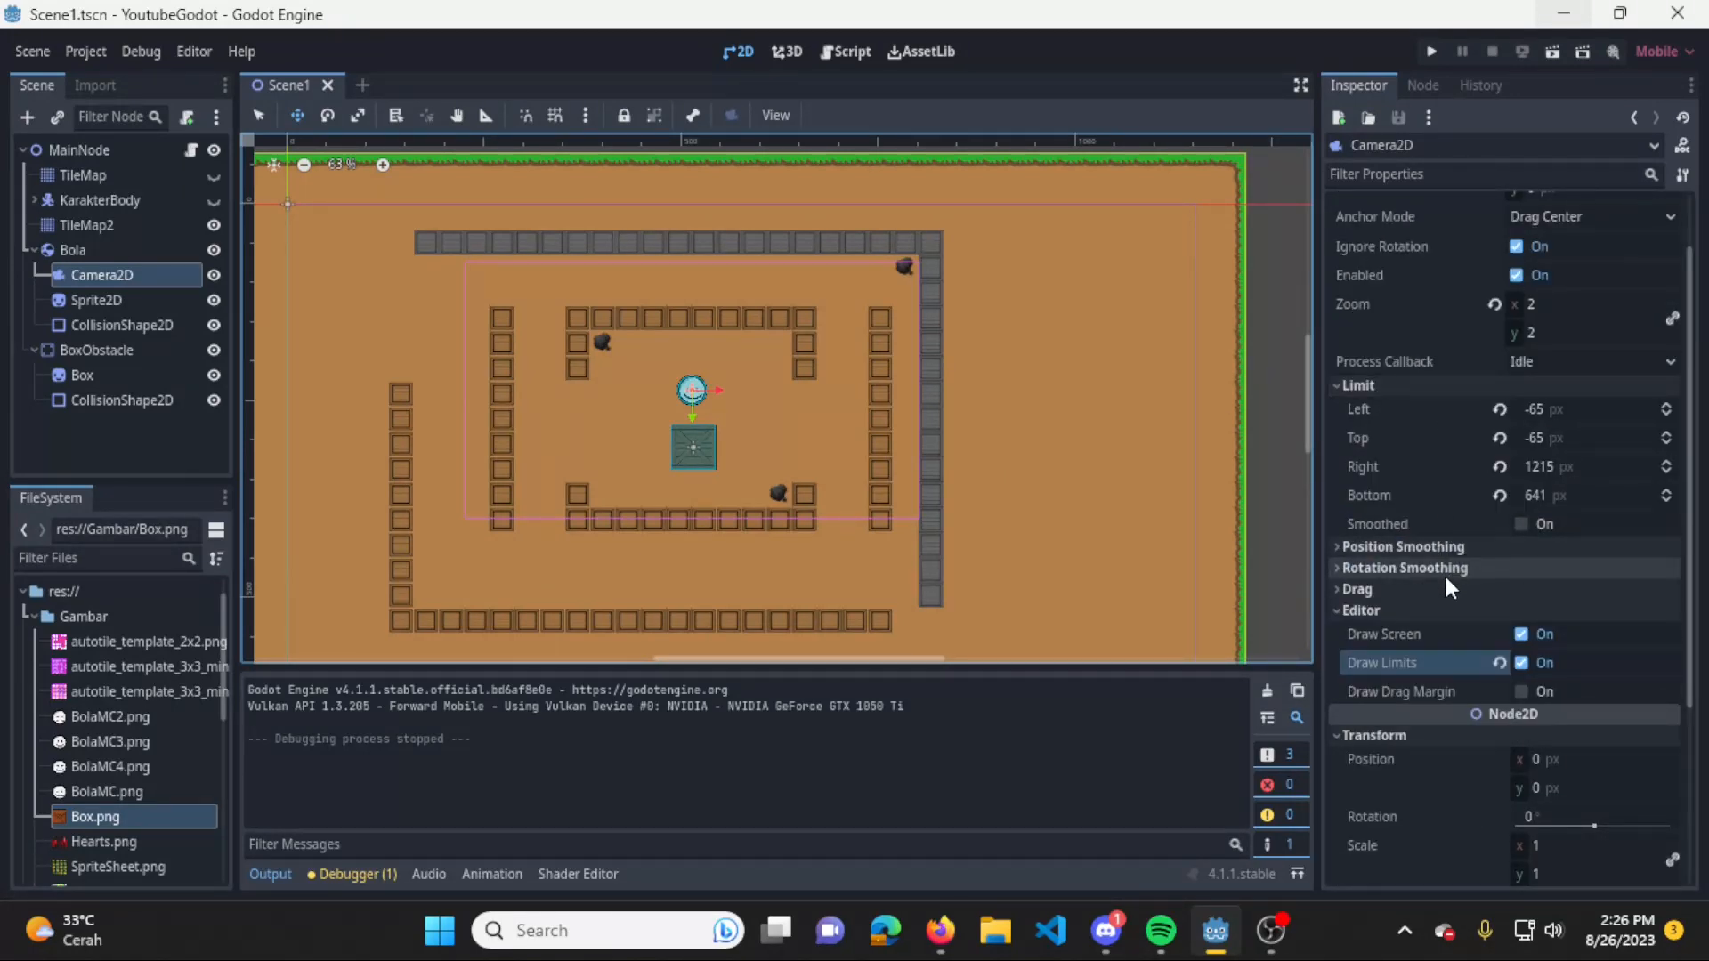
pyautogui.click(1449, 546)
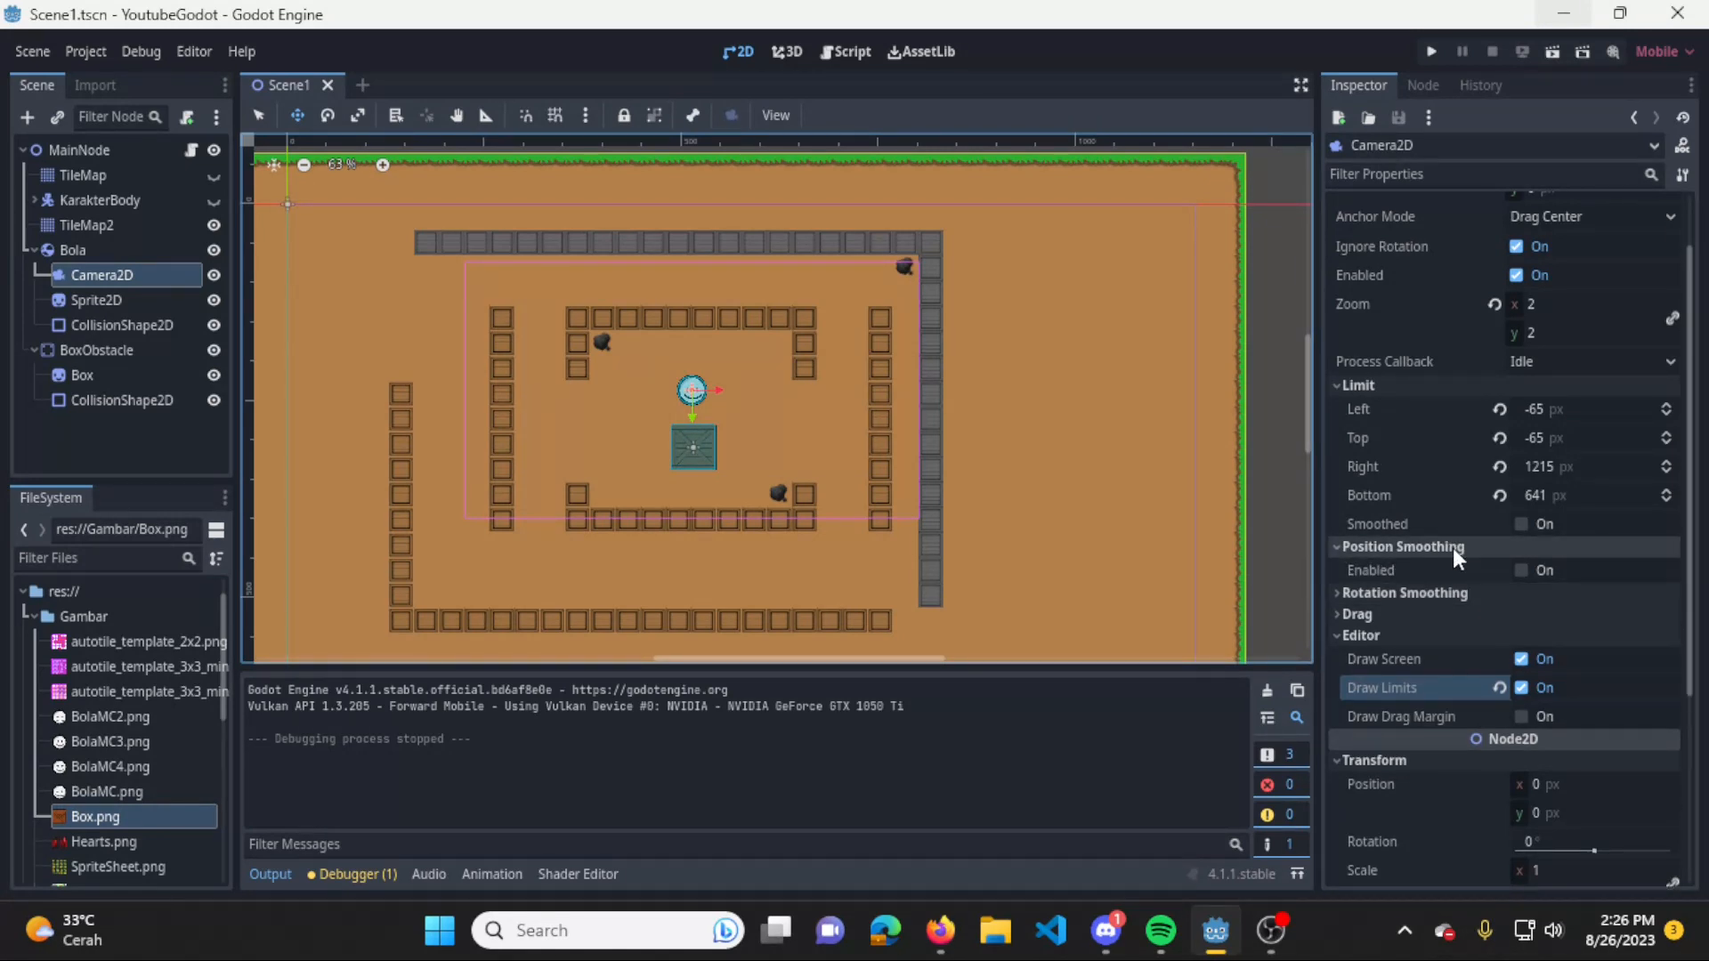
pyautogui.click(1451, 593)
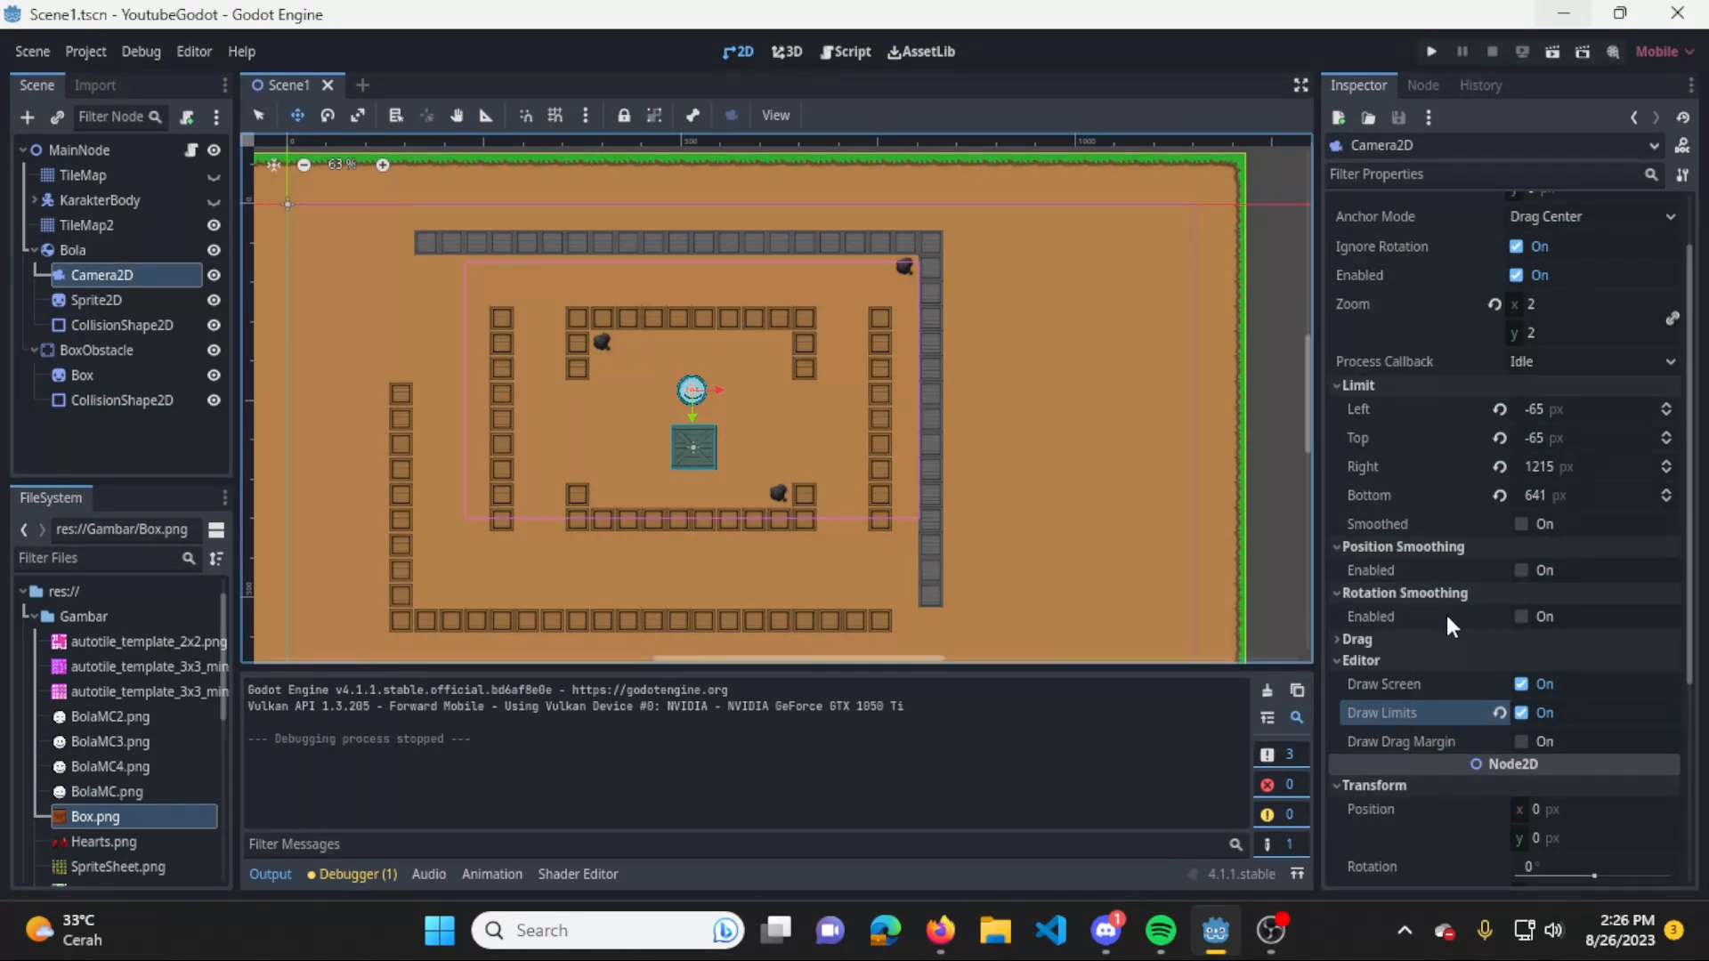
pyautogui.click(1408, 637)
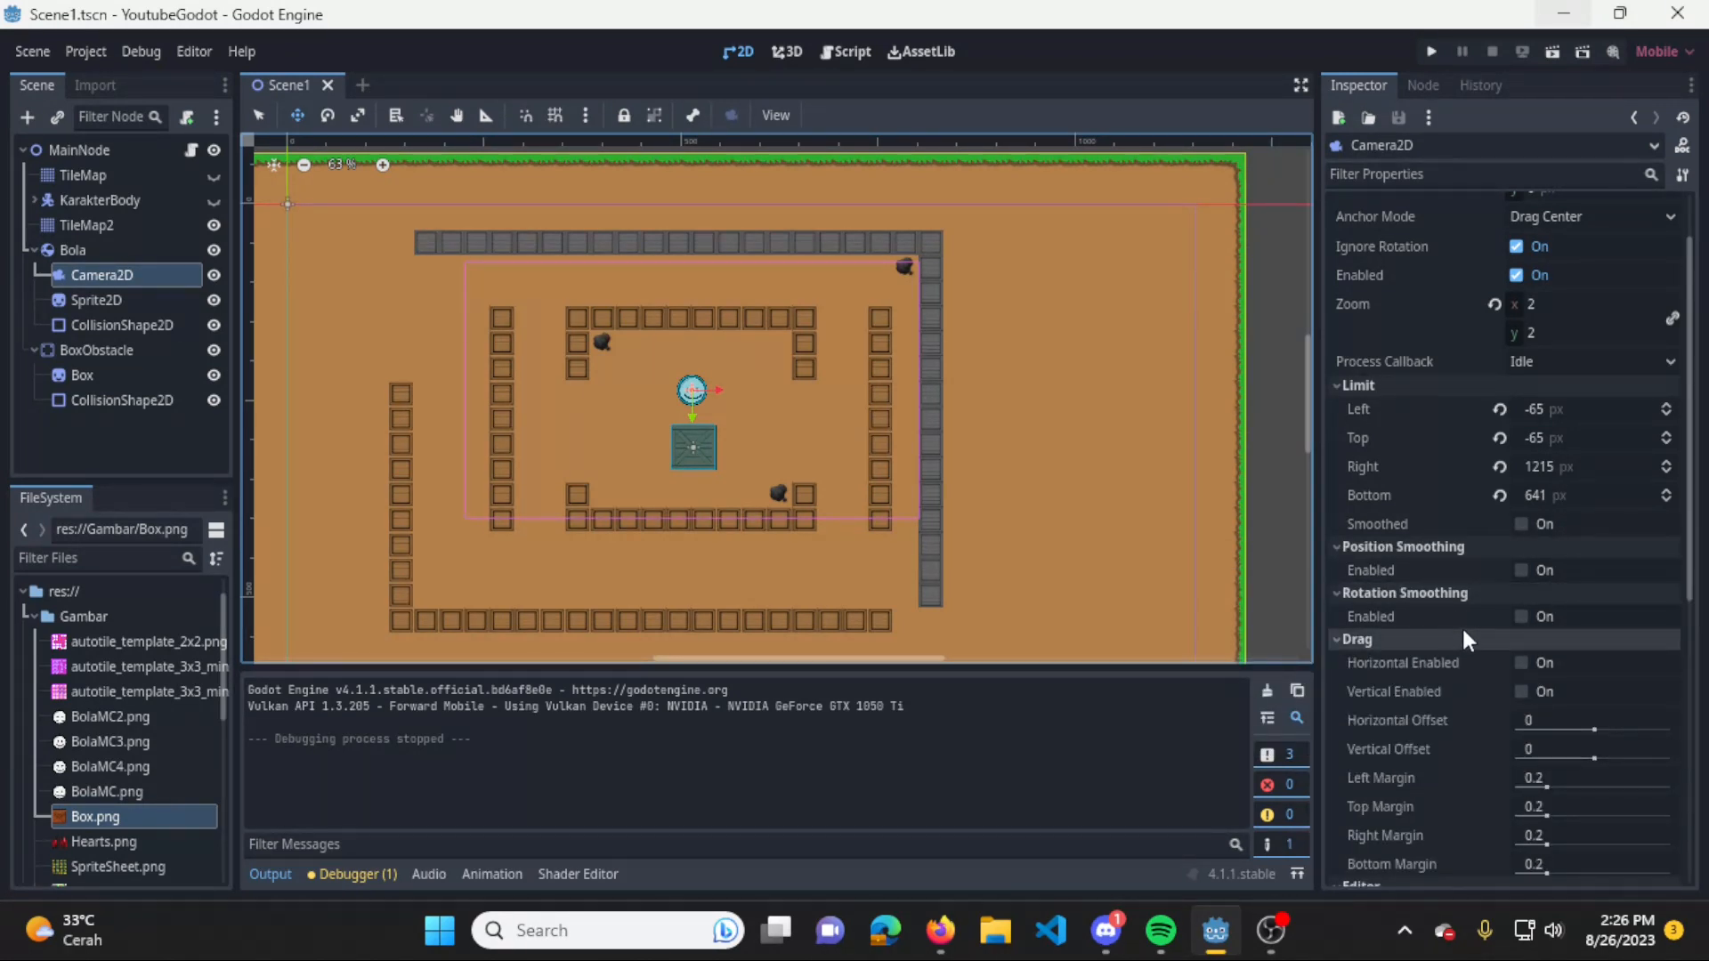
pyautogui.scroll(-2, 1550, 648)
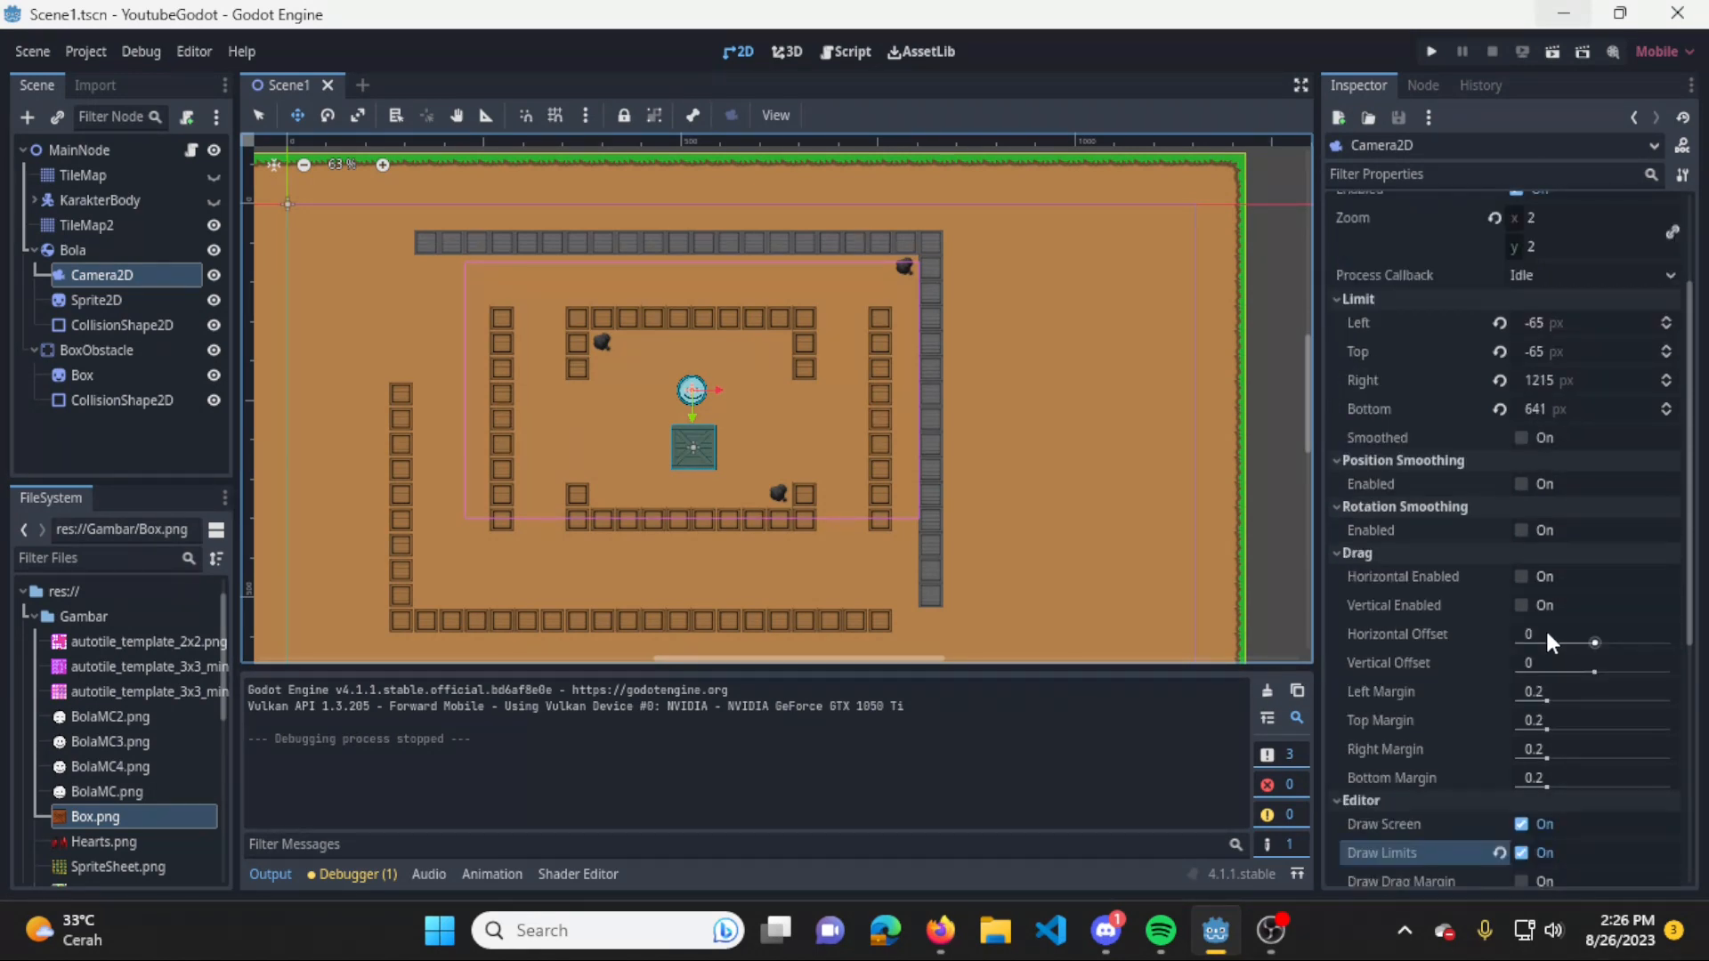
pyautogui.scroll(-2, 1540, 622)
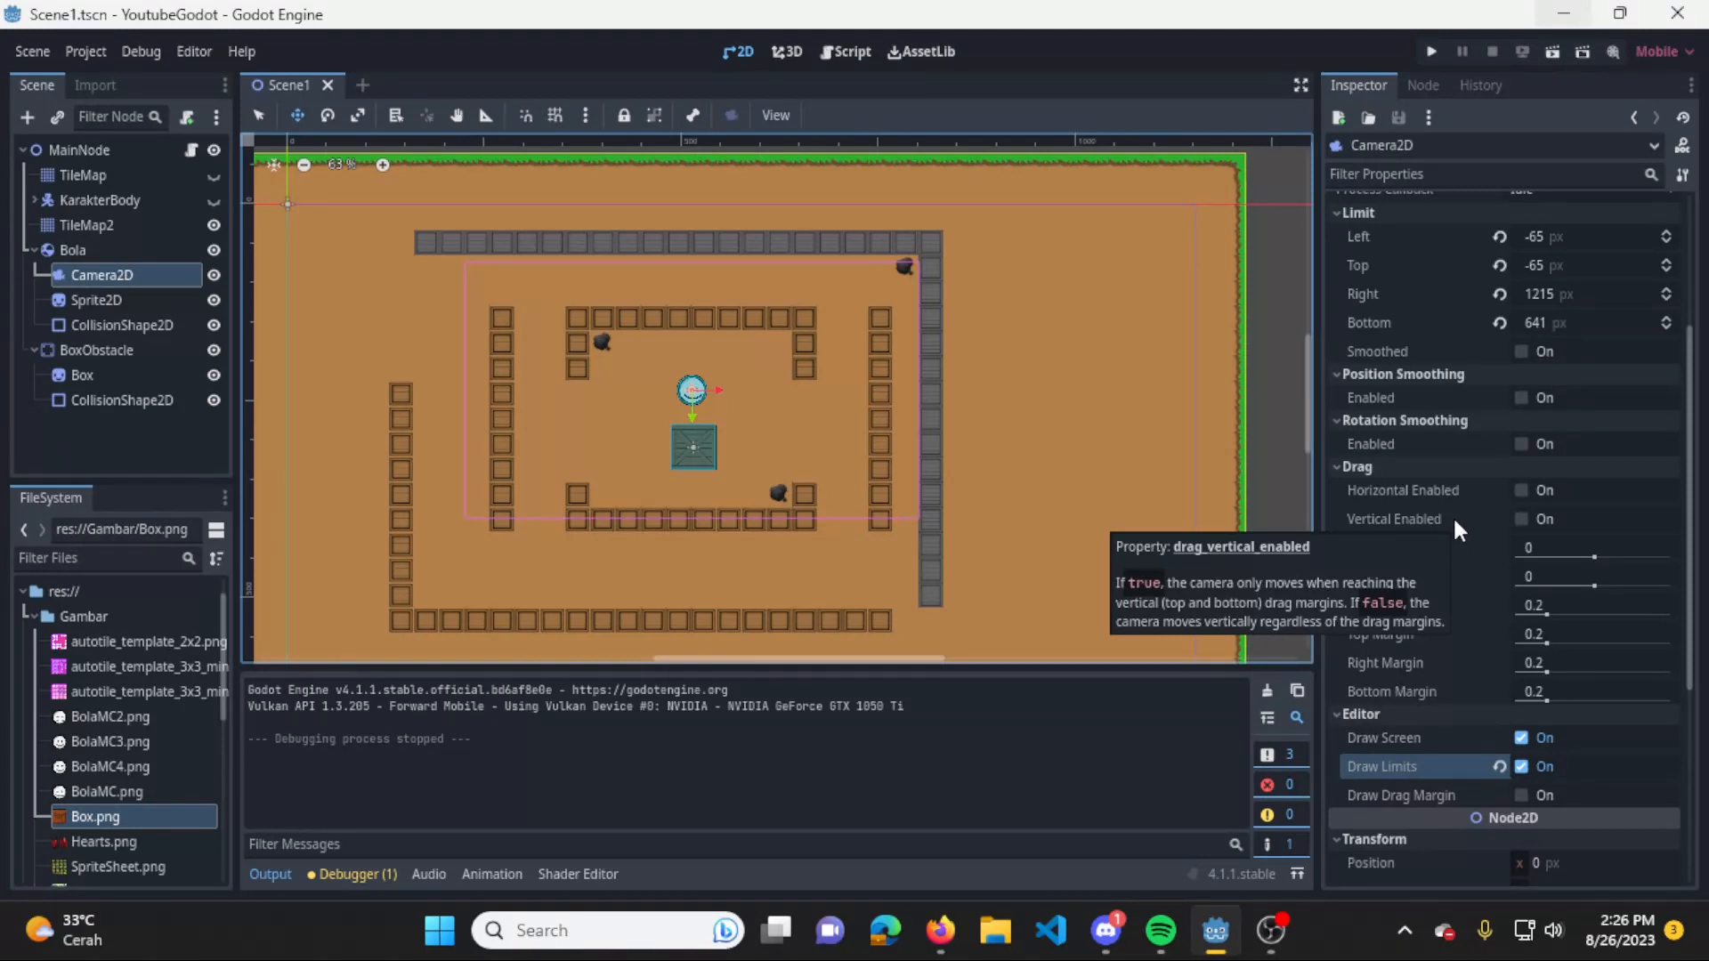
# Enable Draw Drag Margin for the camera and examine the margin rectangle around the ball.
pyautogui.click(1520, 795)
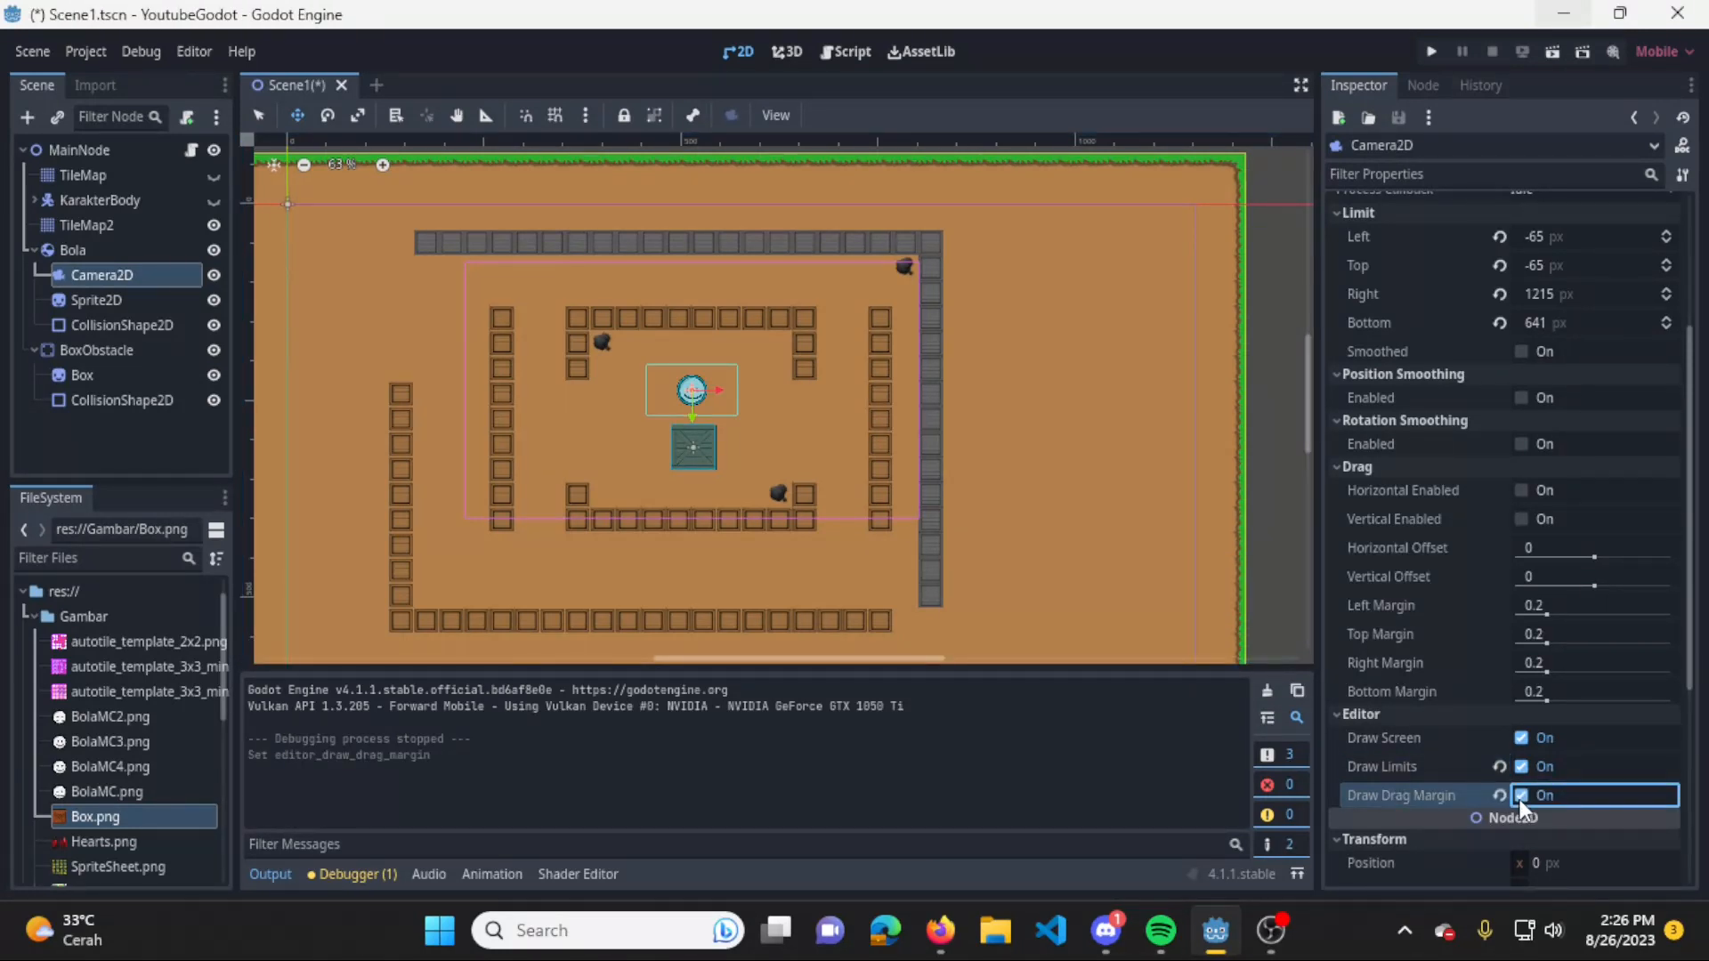
pyautogui.scroll(4, 707, 405)
pyautogui.scroll(3, 712, 407)
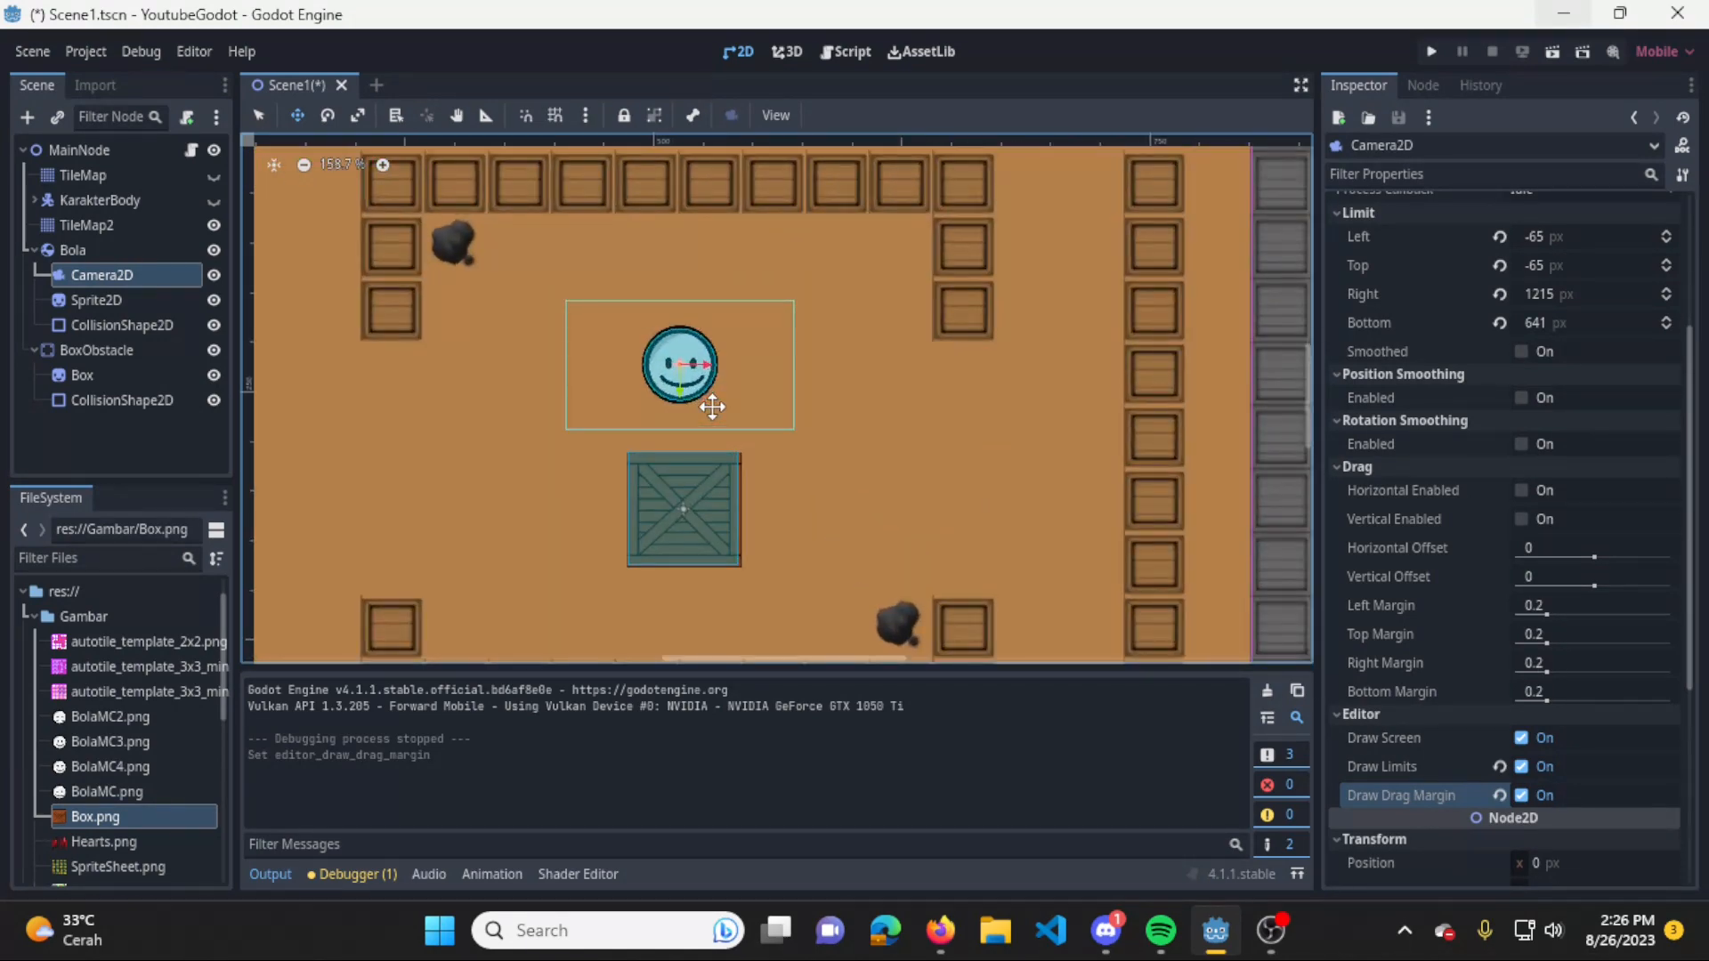
pyautogui.moveTo(759, 398); pyautogui.dragTo(869, 404, button='middle')
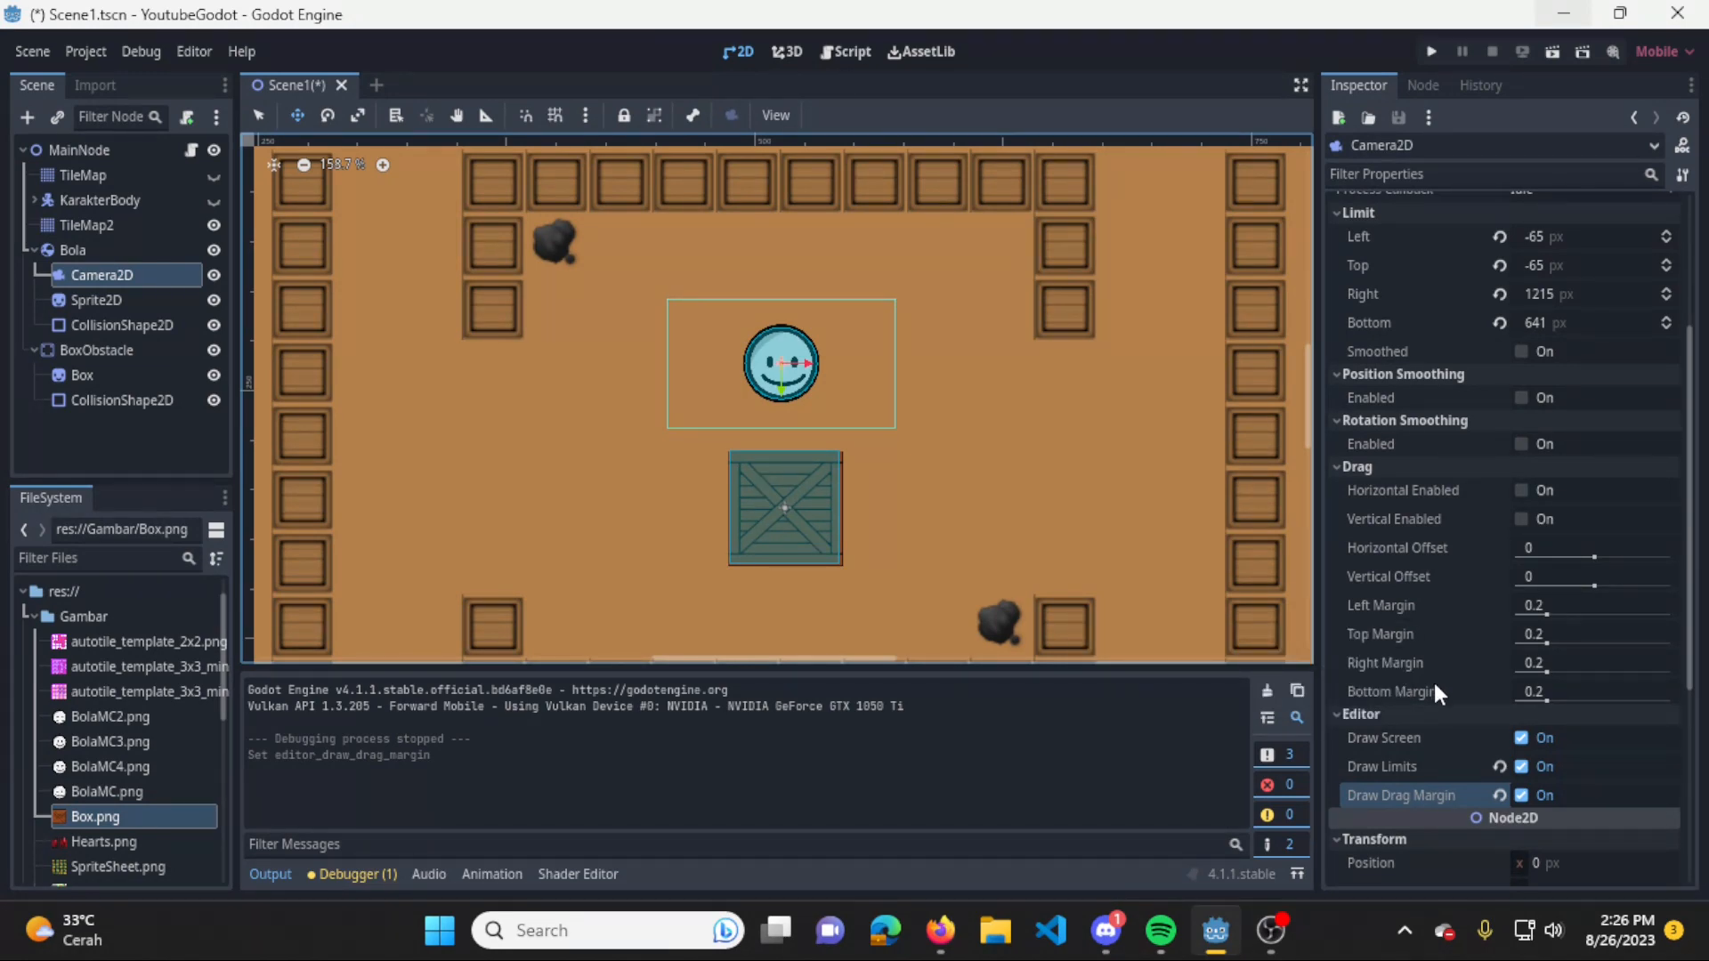
pyautogui.scroll(-4, 845, 454)
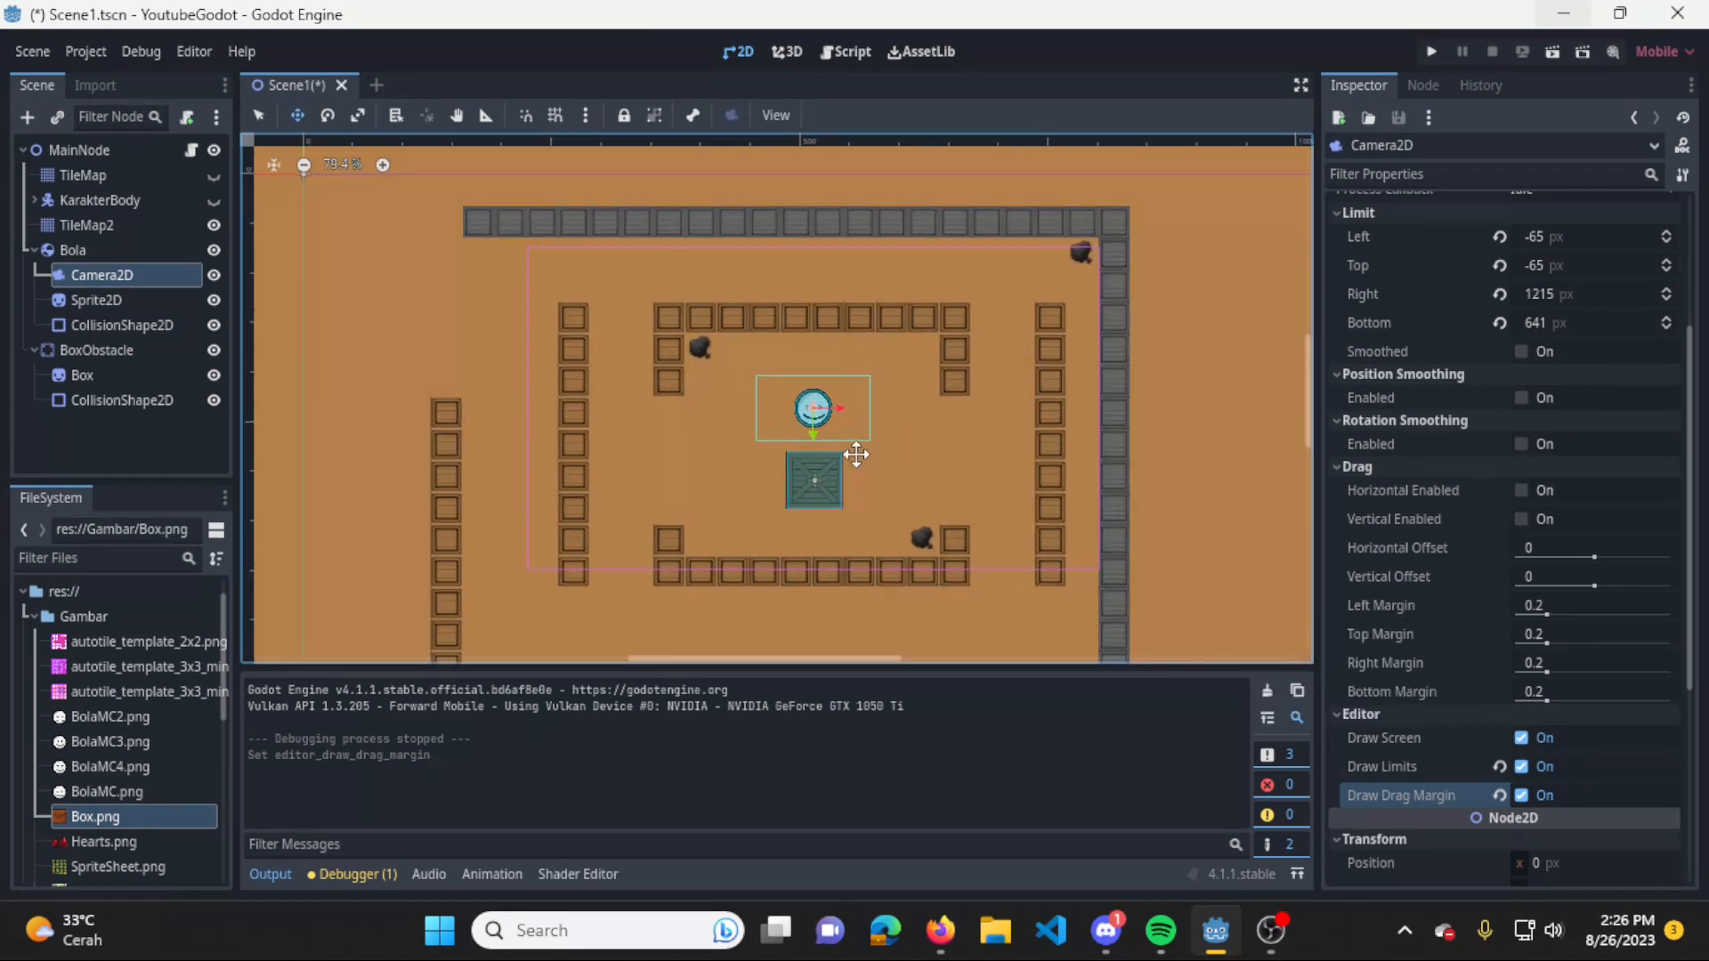
pyautogui.scroll(1, 856, 455)
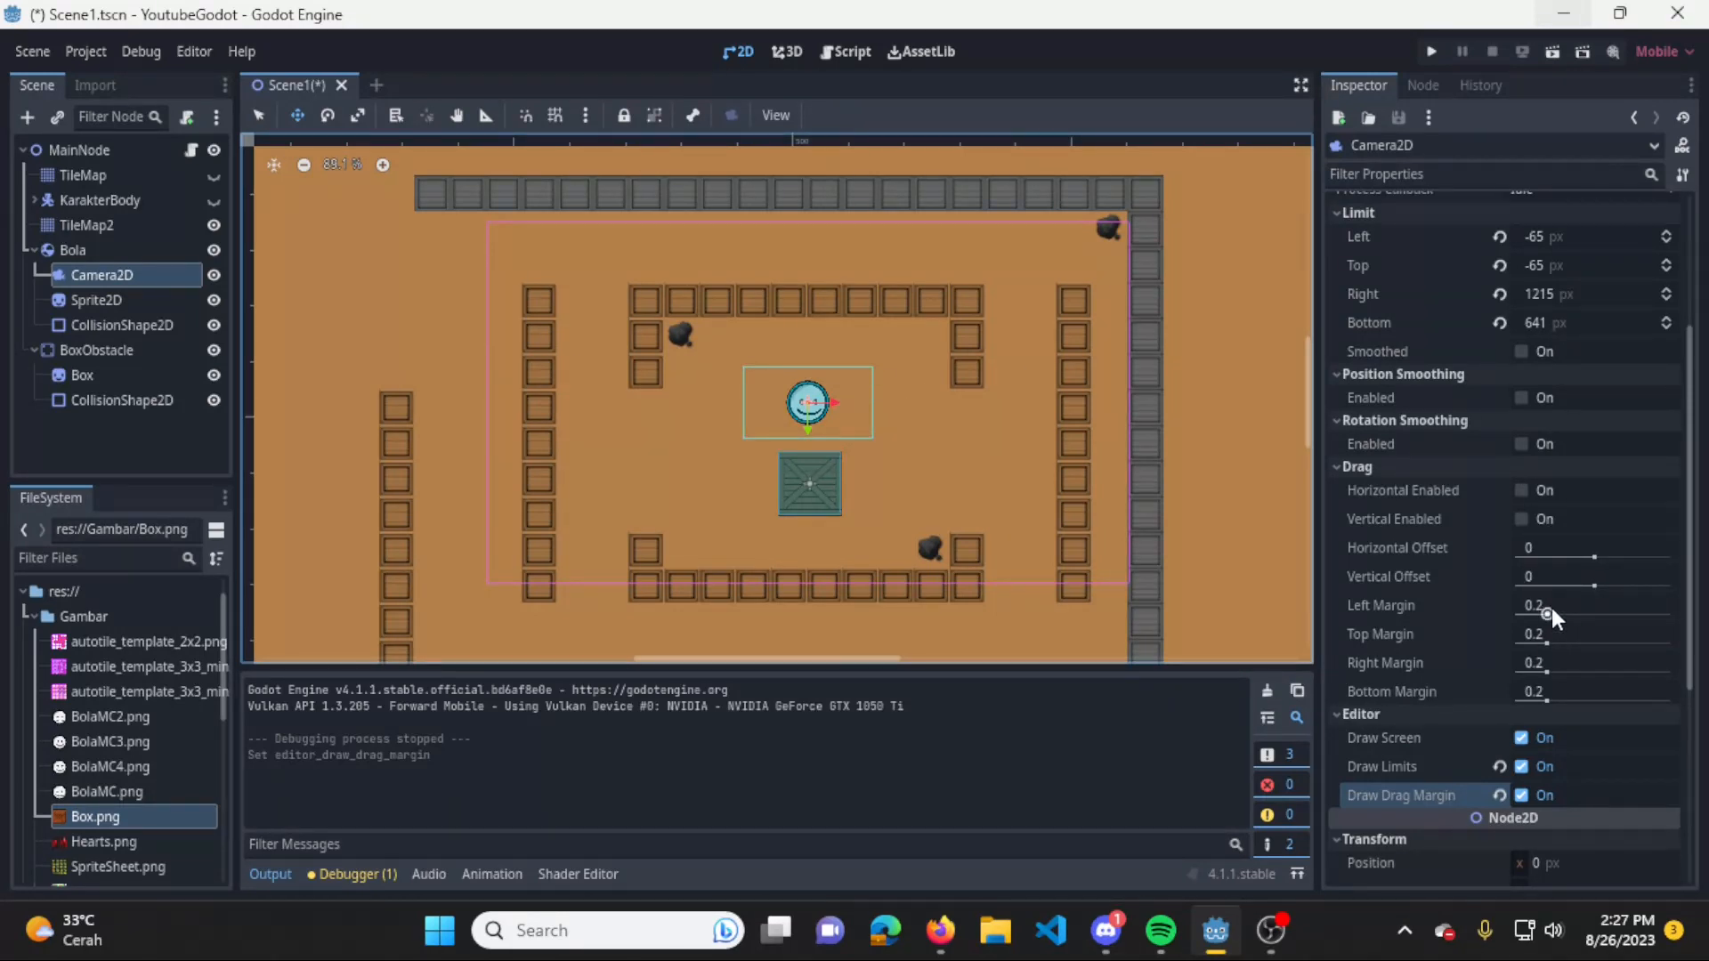
# Try the camera's Left and Top drag margins at 1 to compare the margin rectangle, resetting each to its default.
pyautogui.moveTo(1551, 607); pyautogui.dragTo(1698, 610)
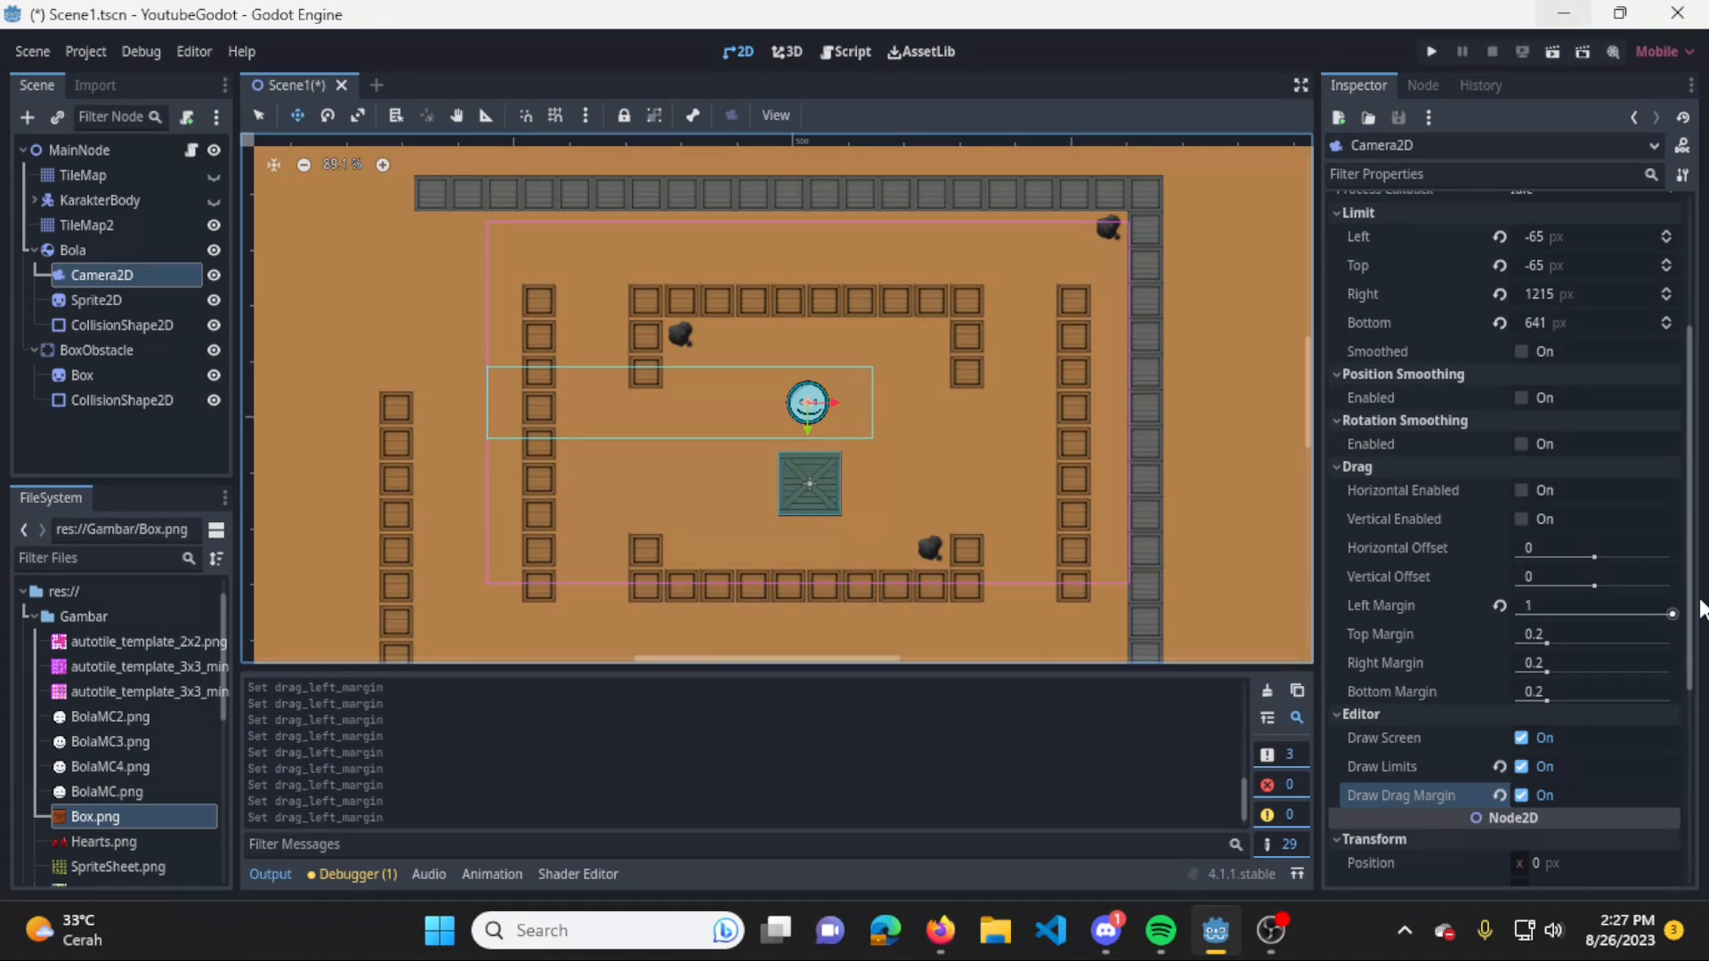
pyautogui.moveTo(1700, 599); pyautogui.dragTo(1564, 595)
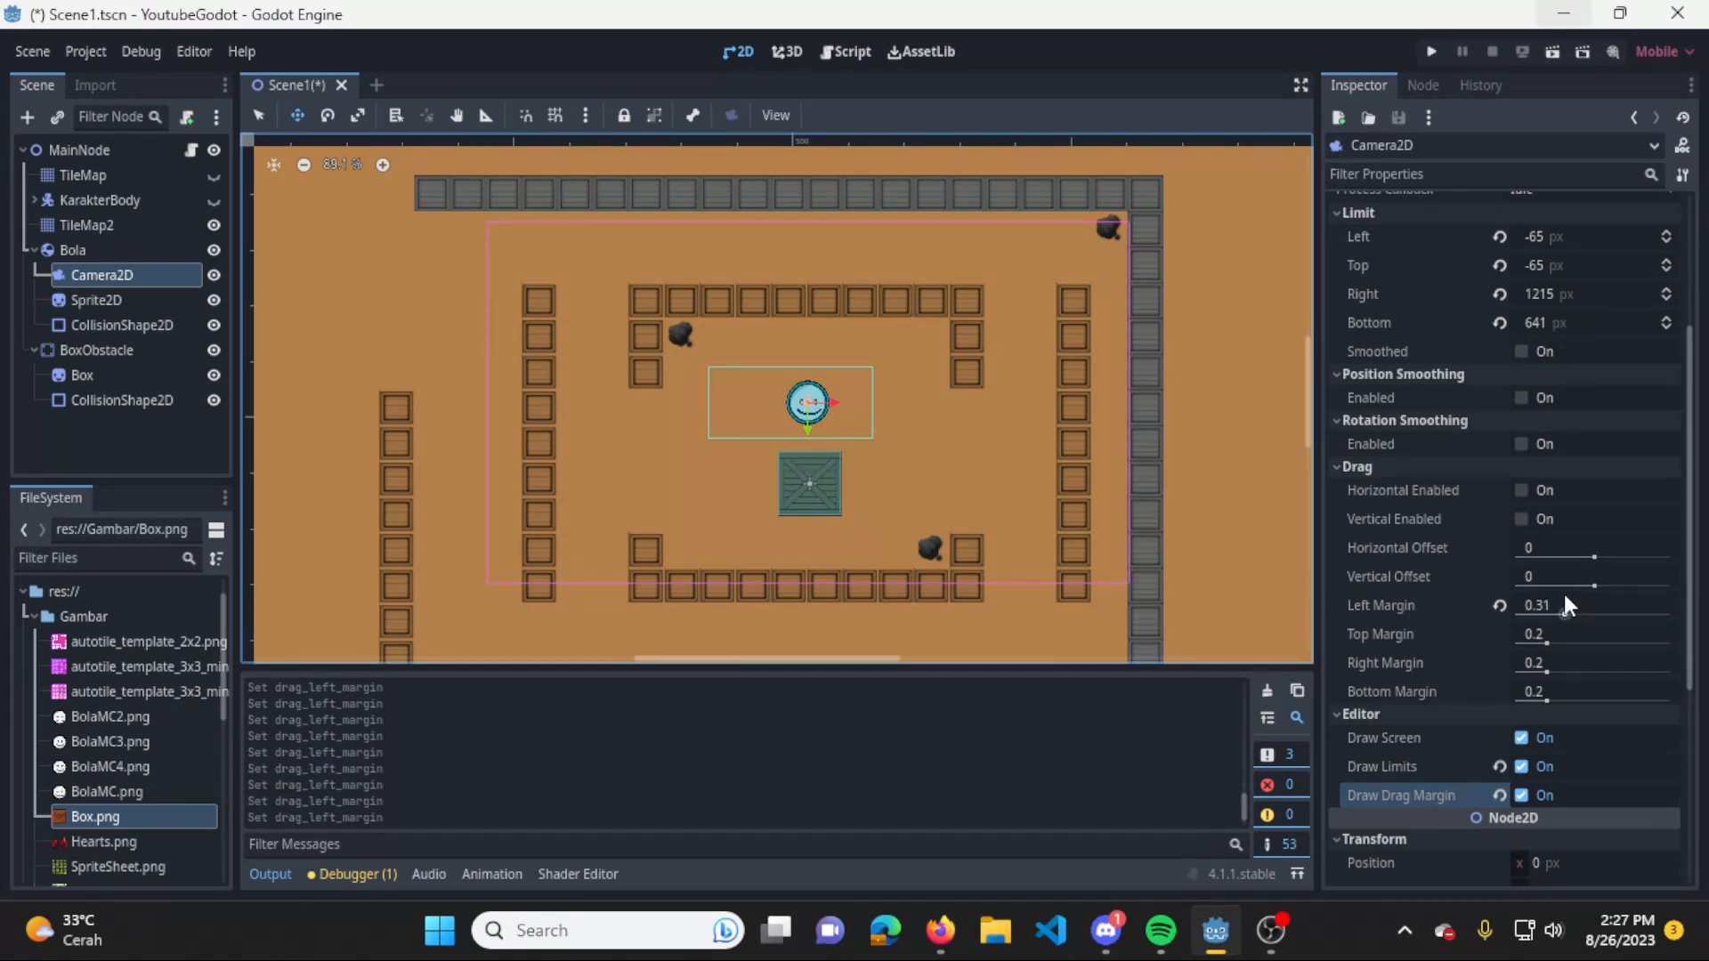
pyautogui.click(1500, 606)
pyautogui.moveTo(1544, 642); pyautogui.dragTo(1704, 644)
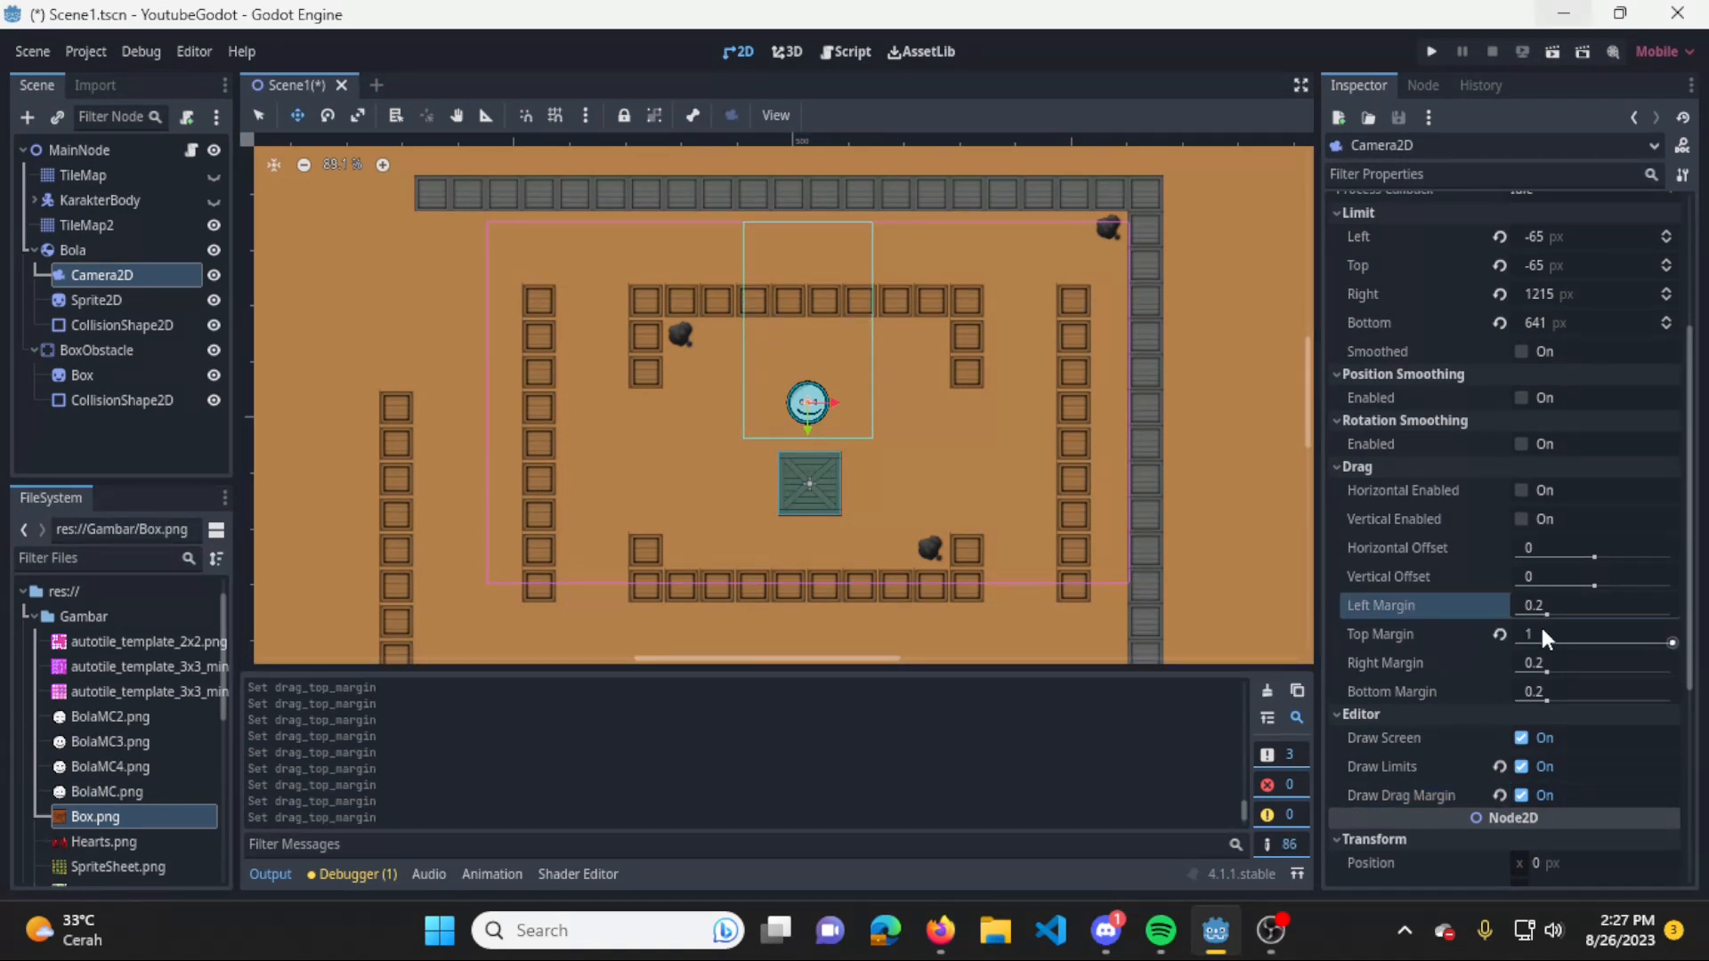
pyautogui.click(1499, 634)
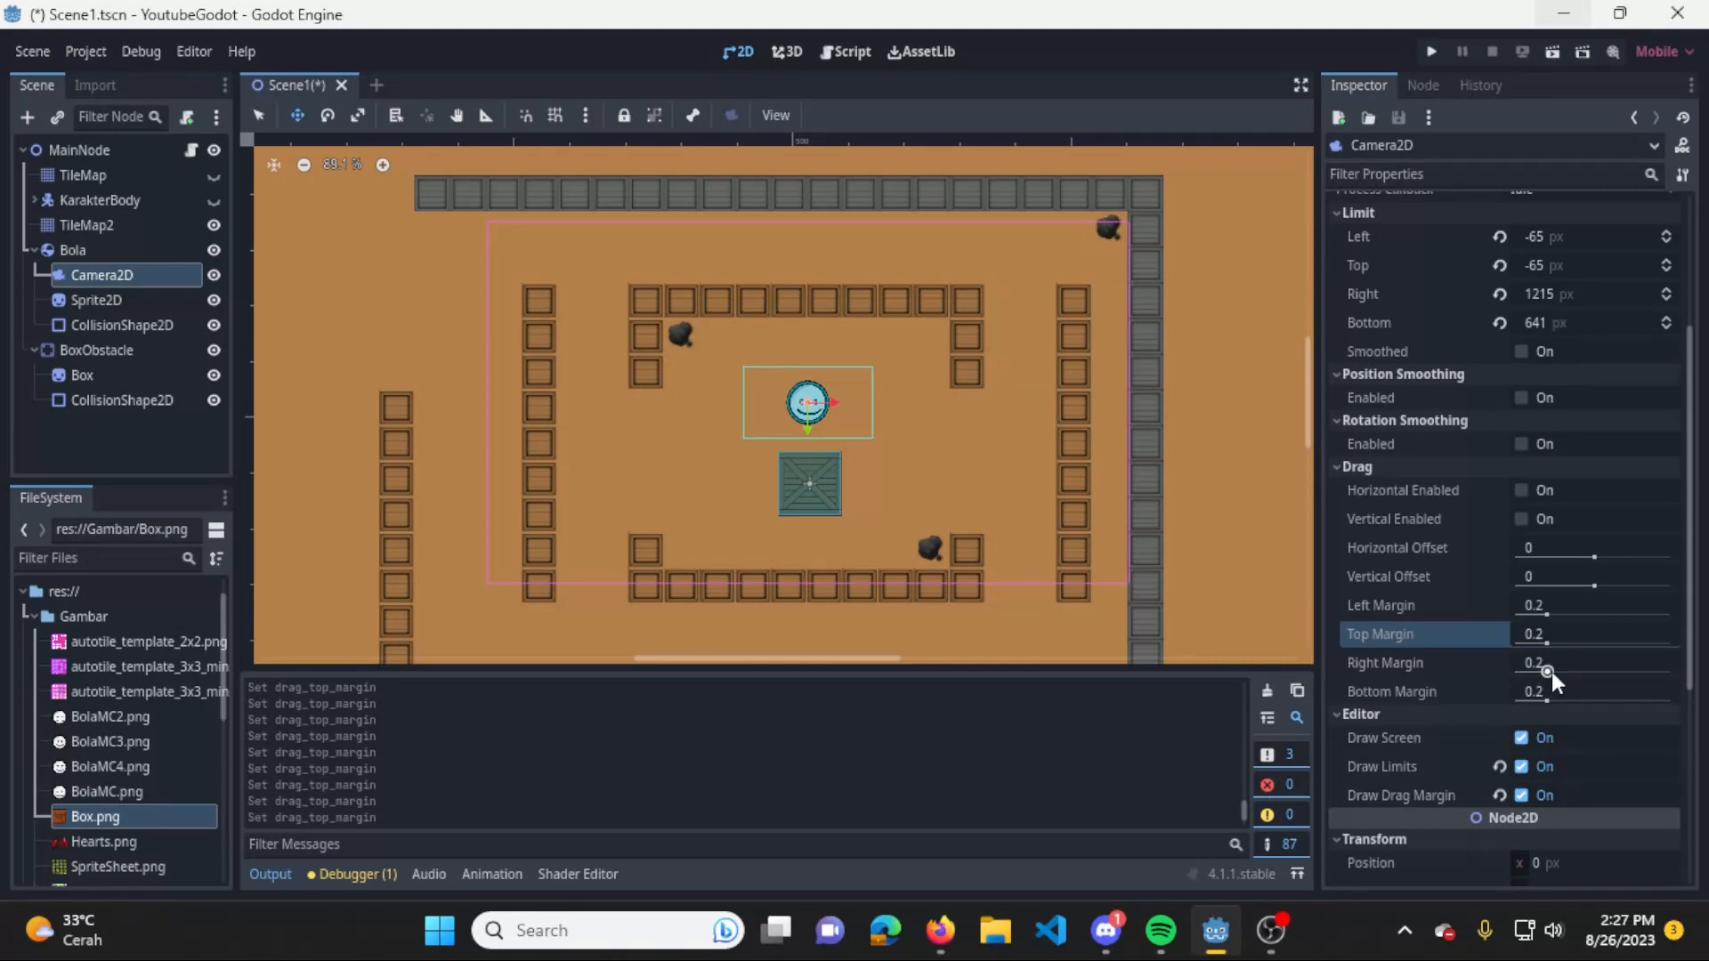
# Try a Right drag margin of 1 and a larger Bottom drag margin, resetting each to its default.
pyautogui.moveTo(1551, 671); pyautogui.dragTo(1675, 661)
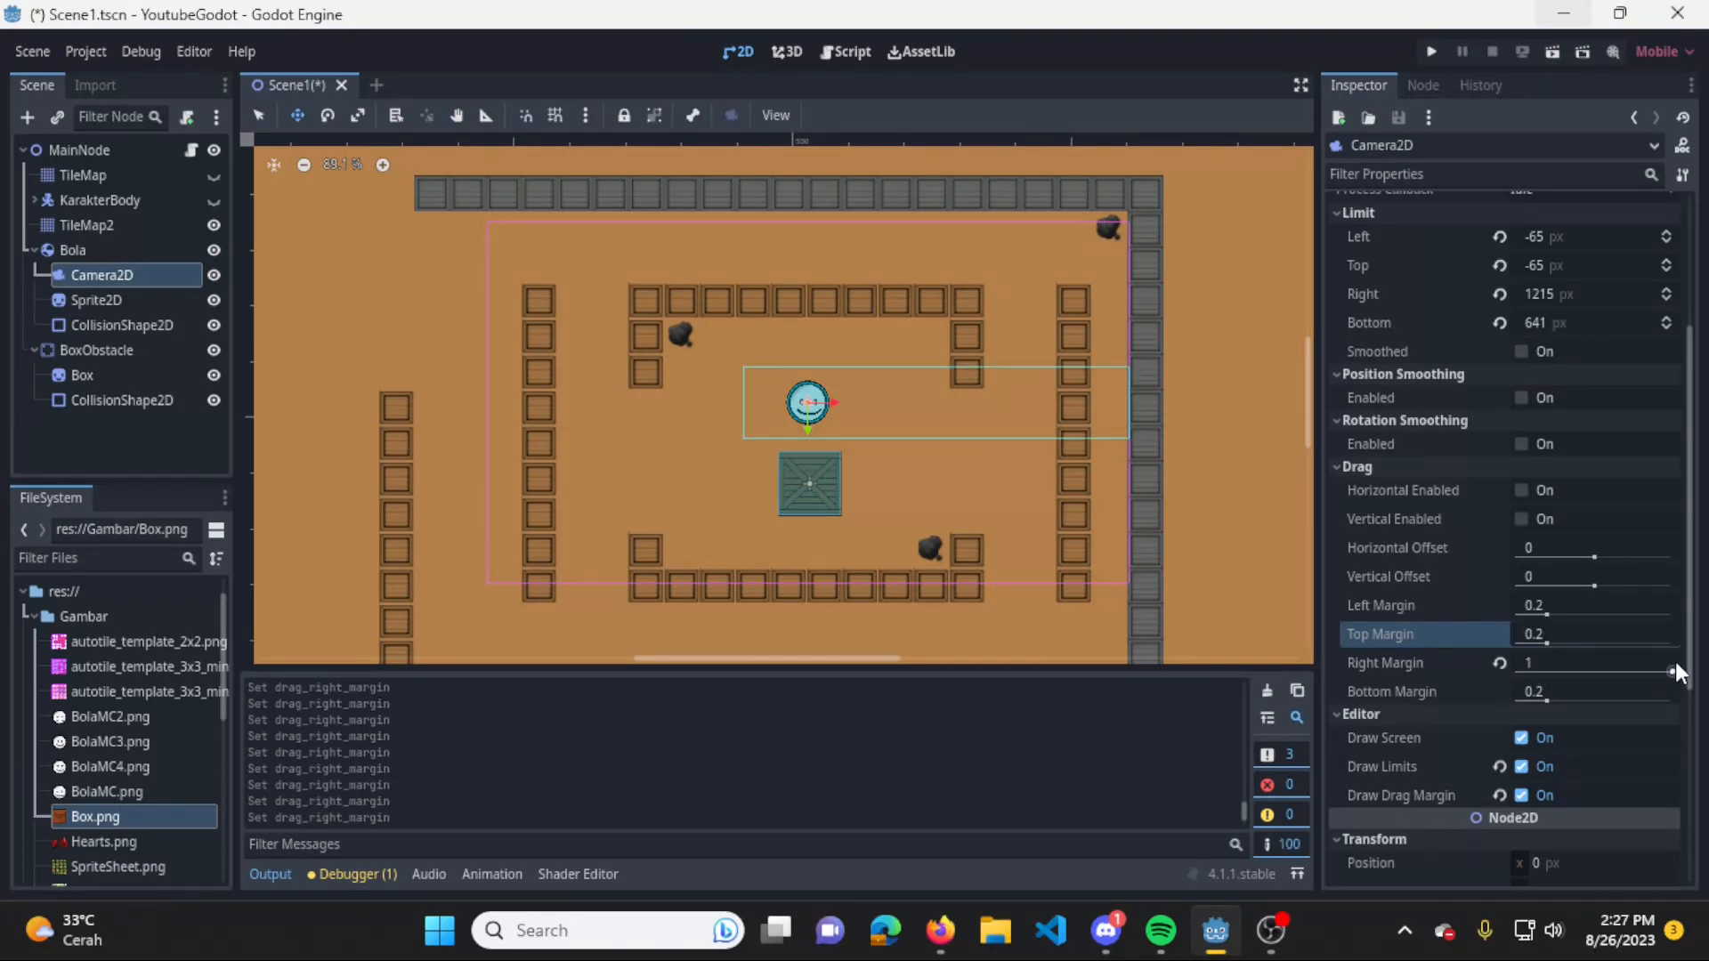
pyautogui.click(1499, 663)
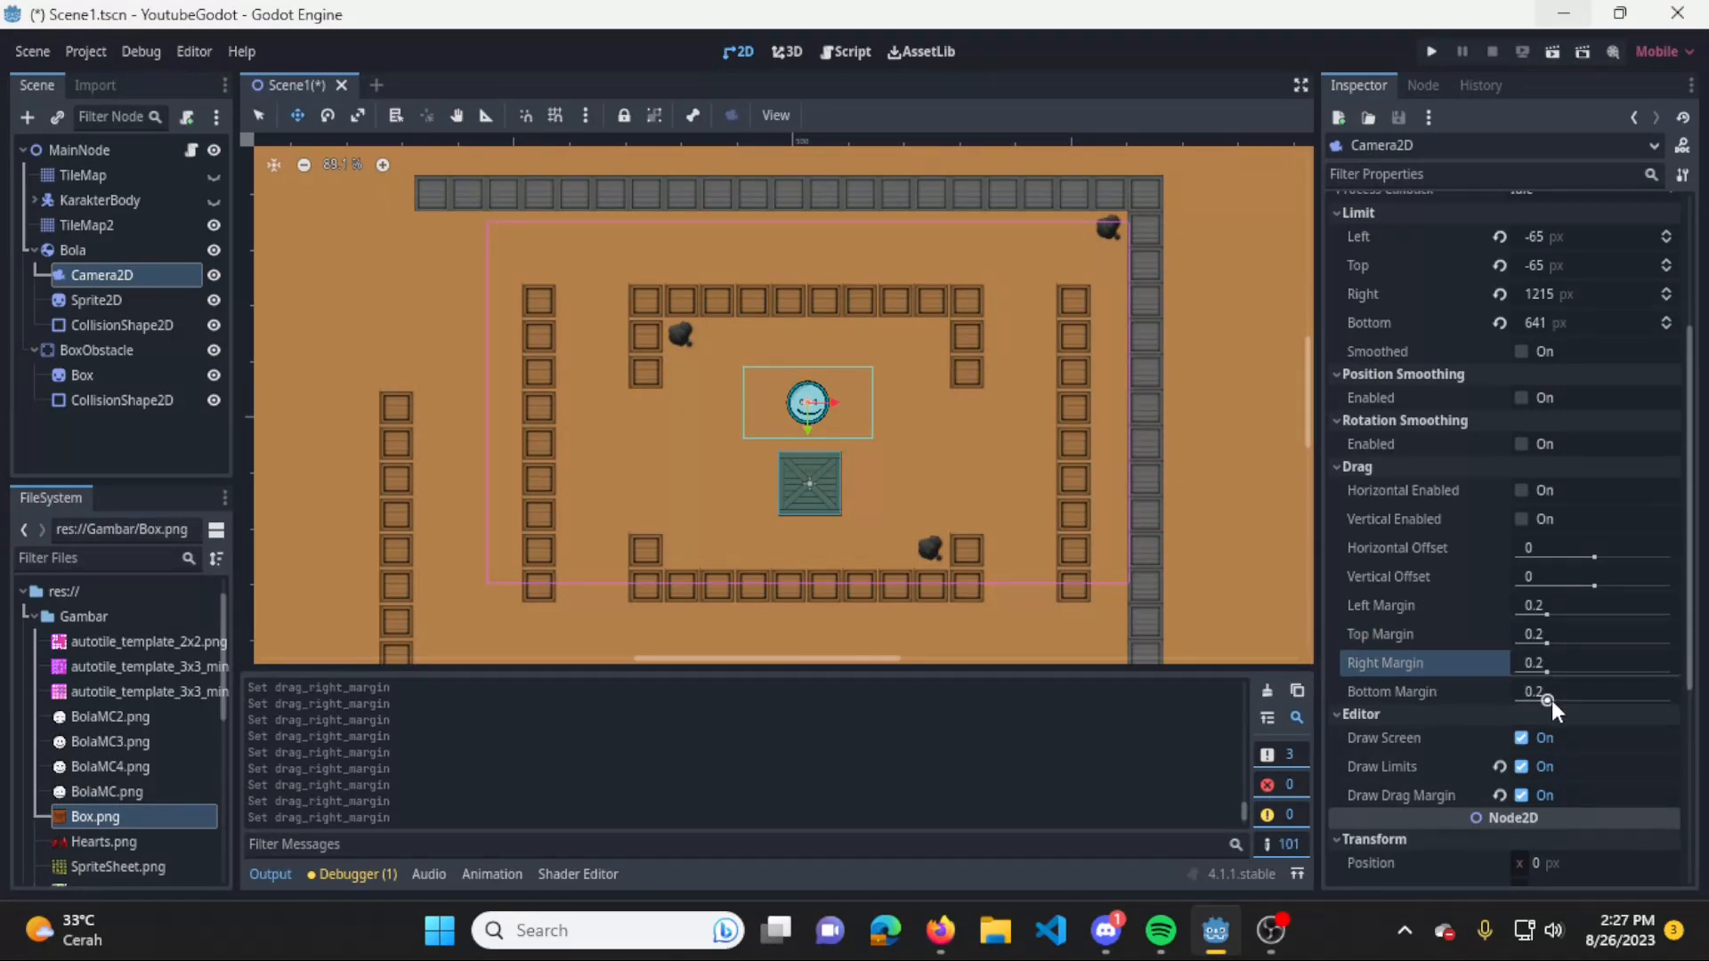
pyautogui.moveTo(1551, 701); pyautogui.dragTo(1620, 698)
pyautogui.click(1501, 691)
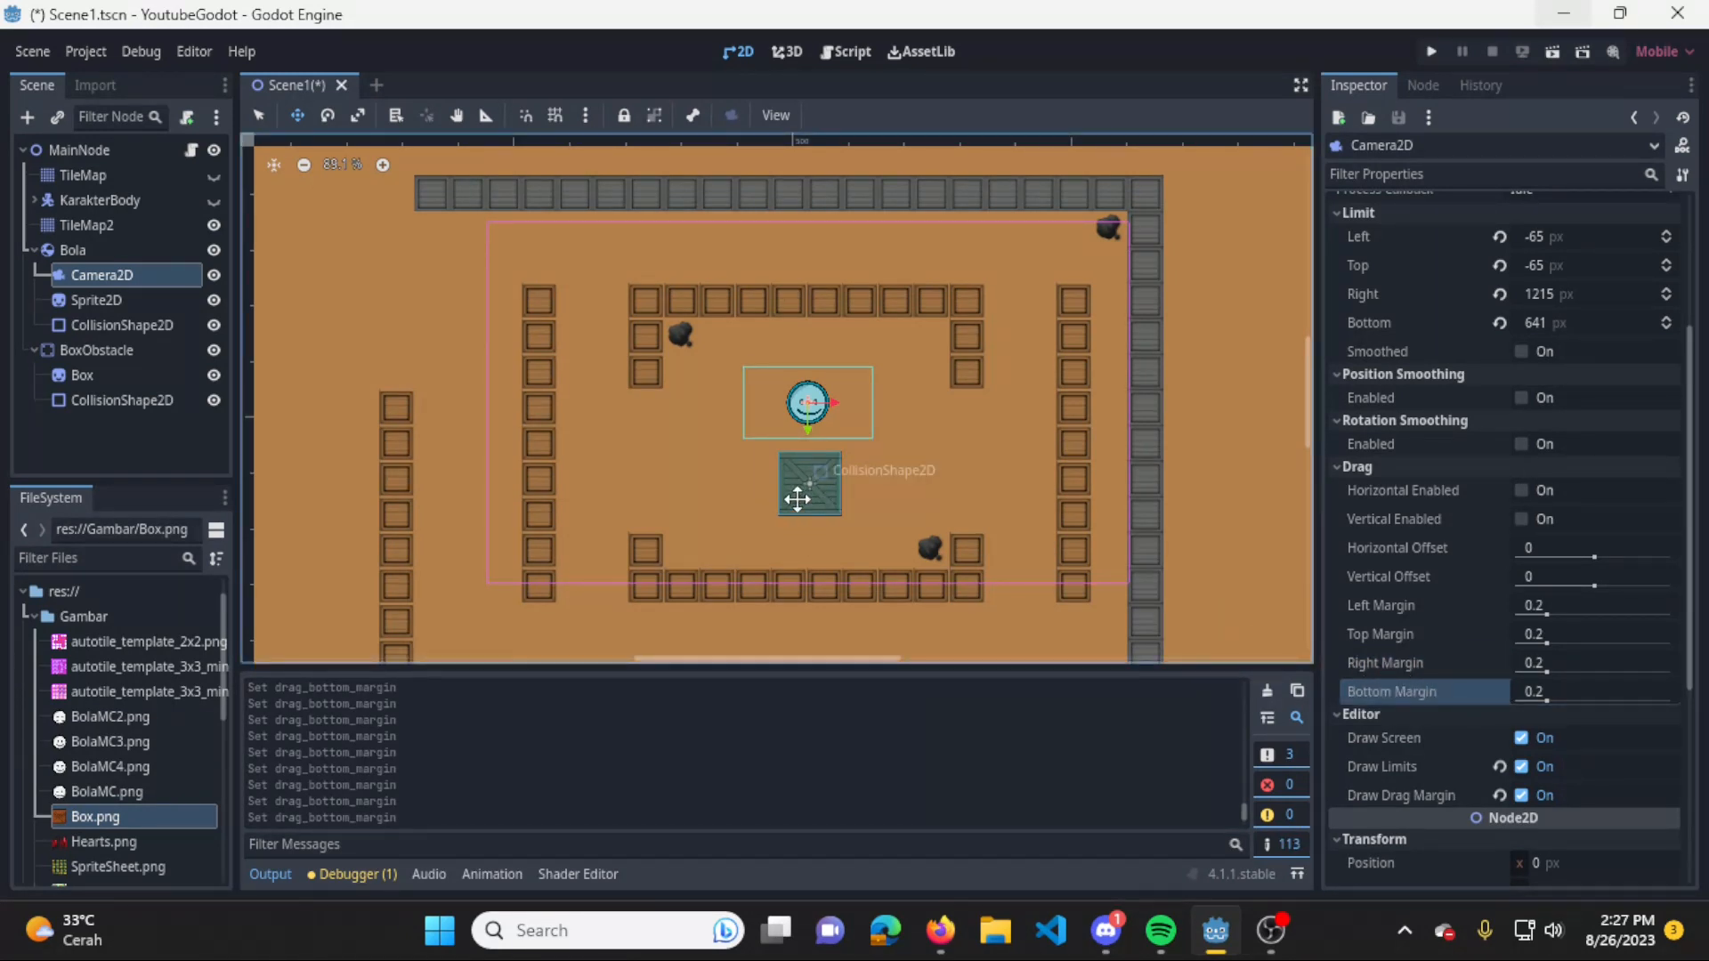
# Inspect the margin rectangle around the ball, run the game to check camera movement without drag enabled, and close the game.
pyautogui.scroll(3, 793, 456)
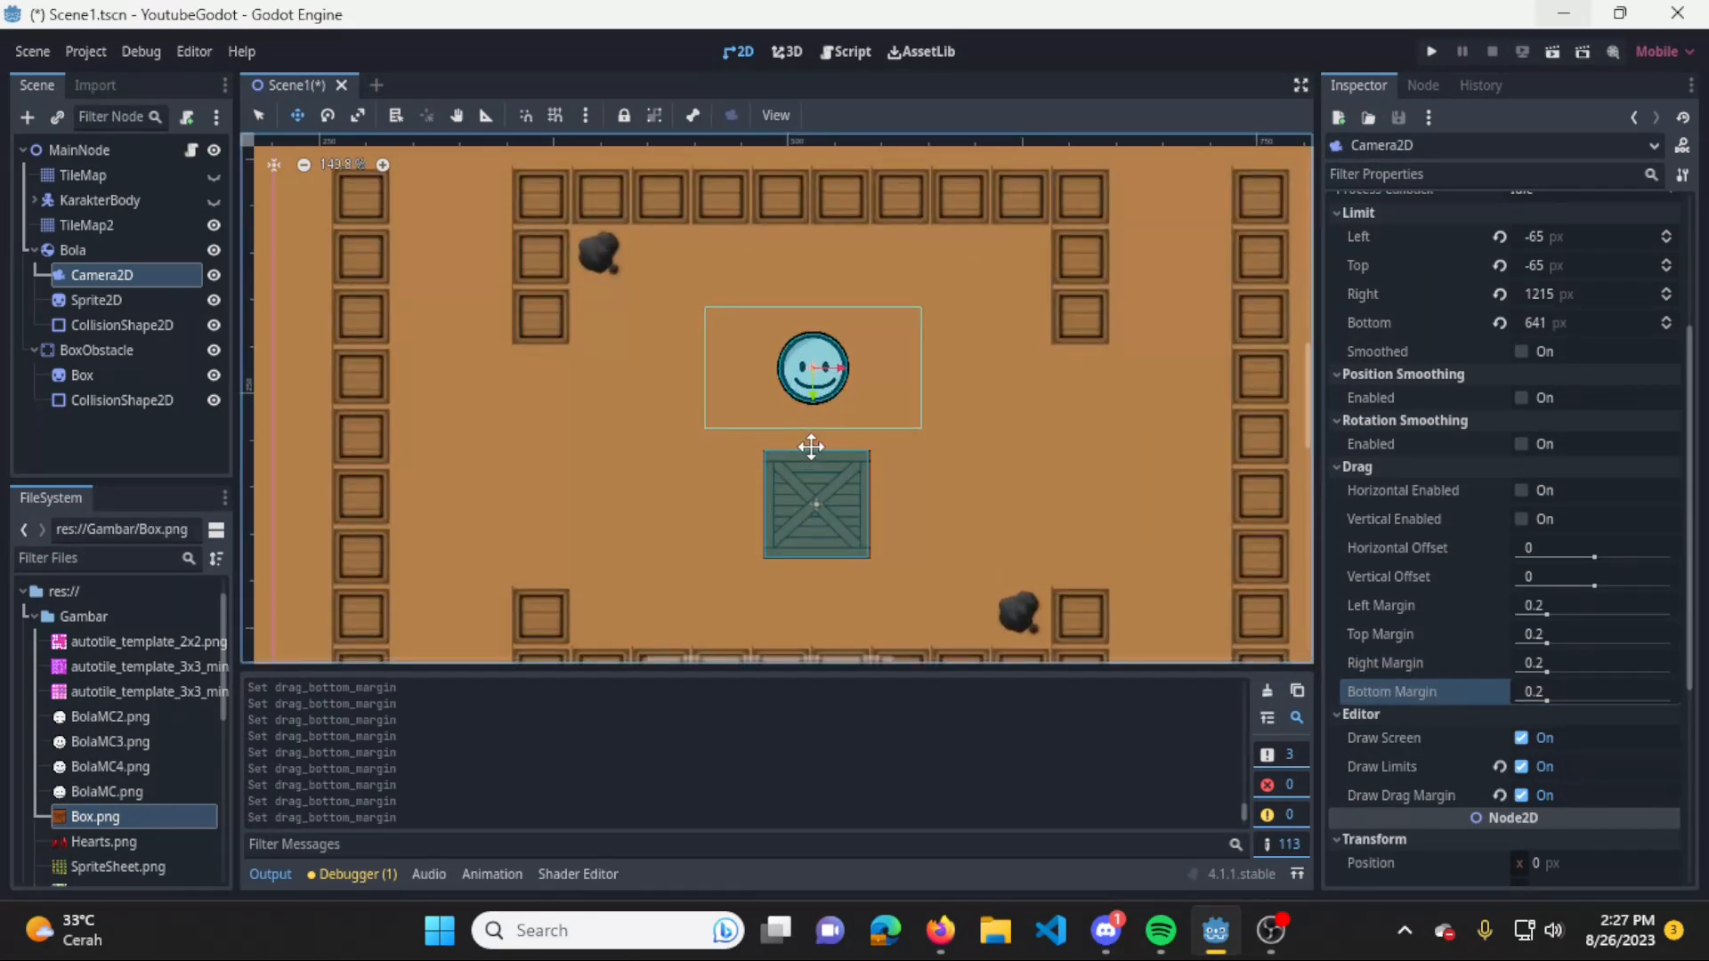
pyautogui.scroll(1, 811, 447)
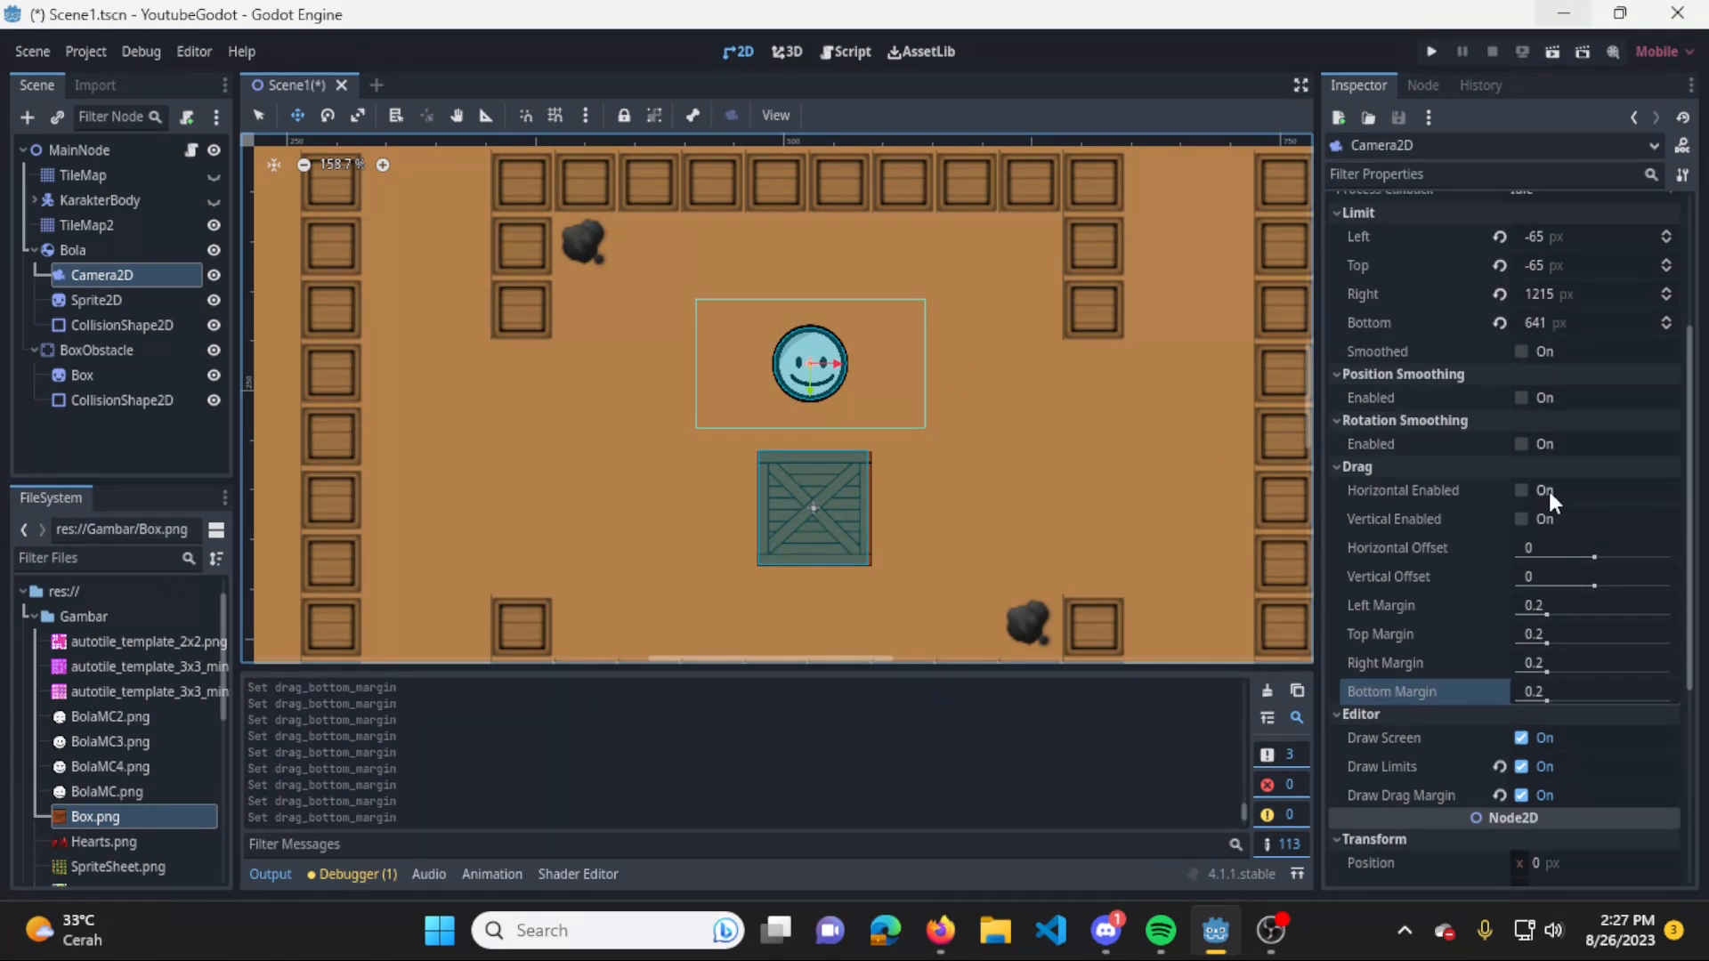
pyautogui.click(1432, 52)
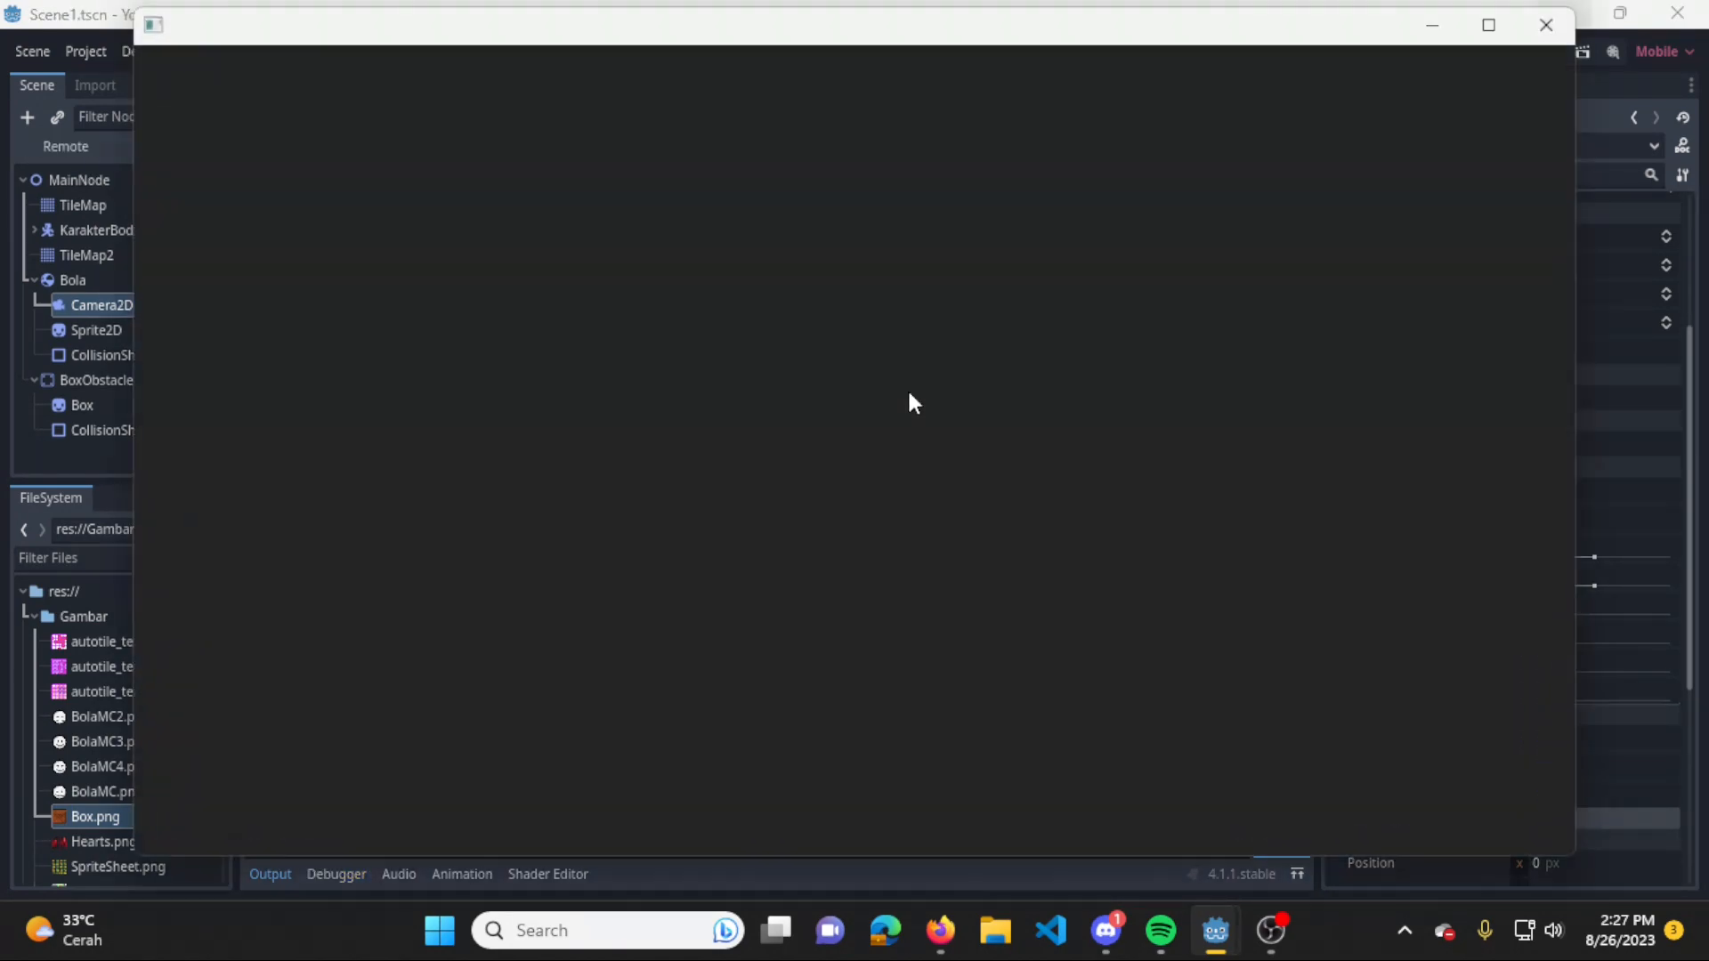
pyautogui.press('Up')
pyautogui.press('Down')
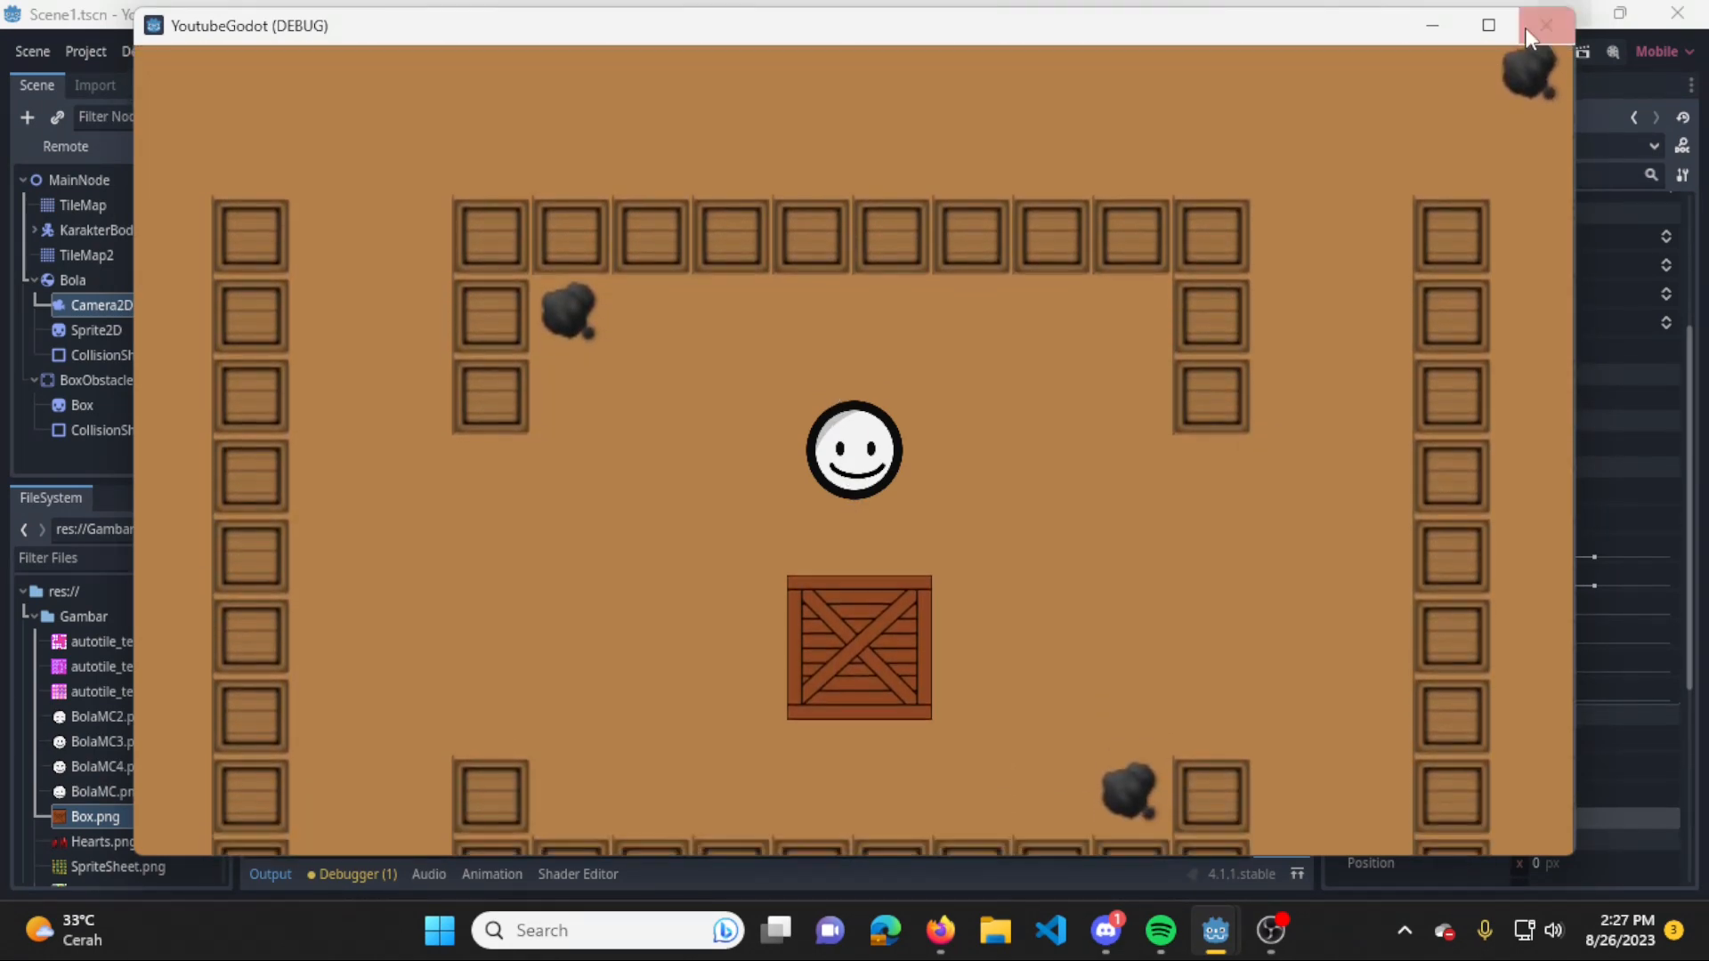
pyautogui.click(1545, 25)
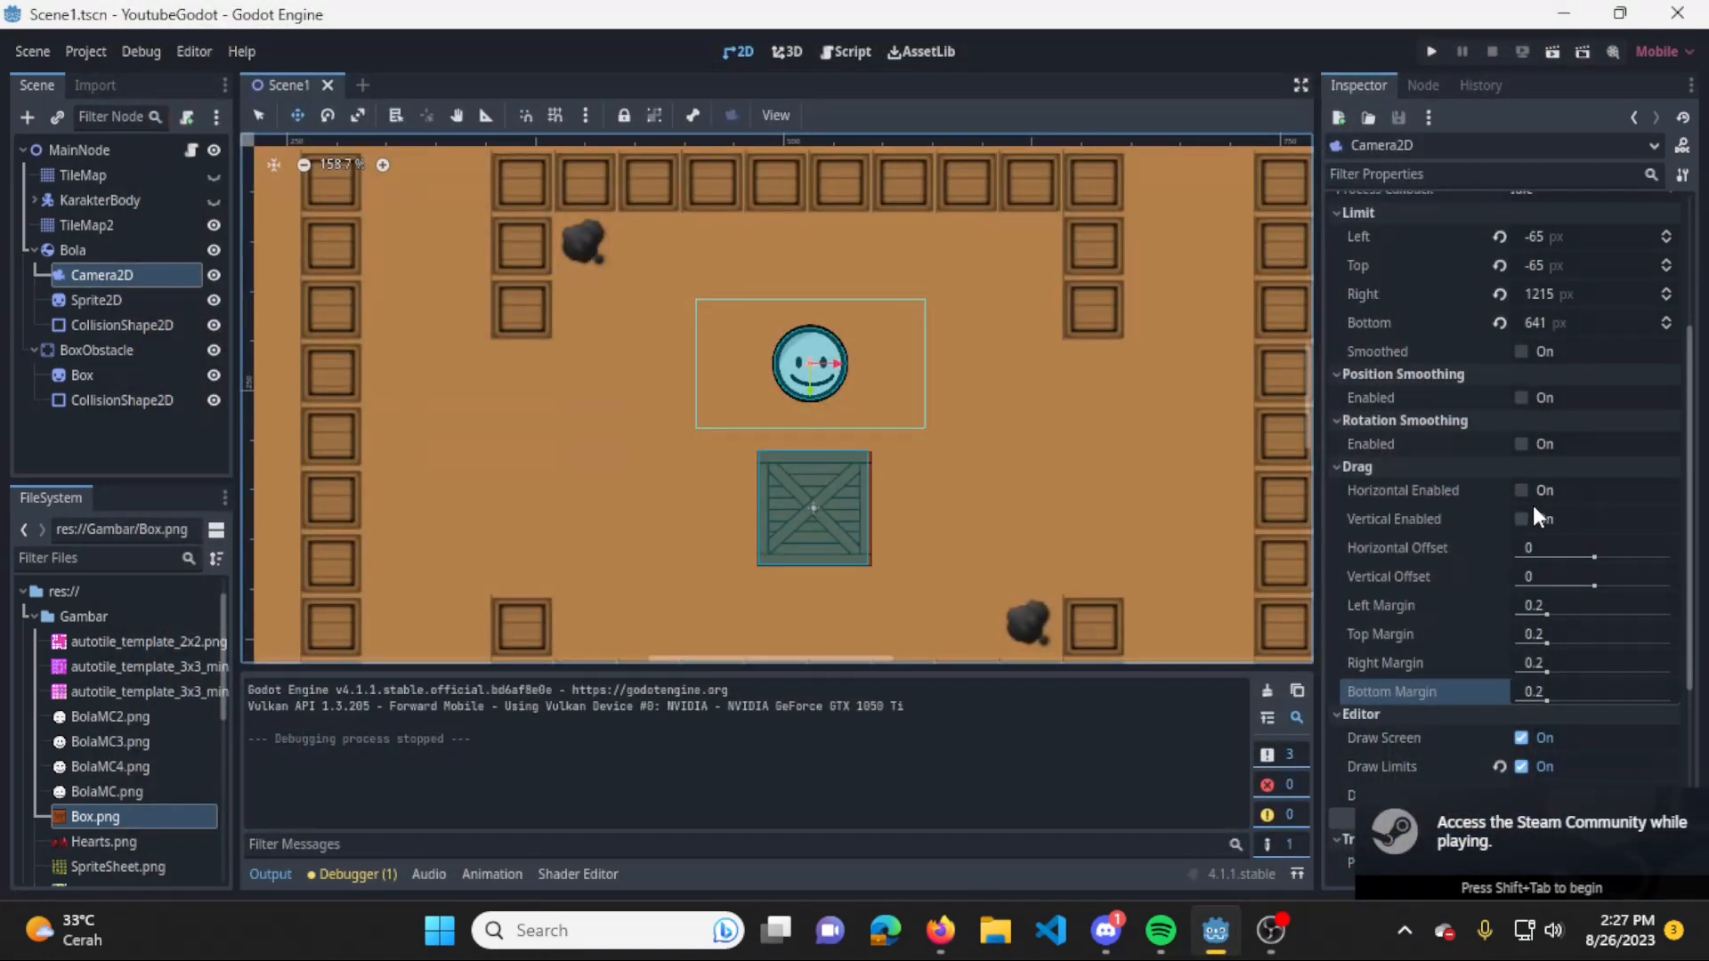
# Enable horizontal and vertical drag for the camera and set its left, top, right and bottom drag margins to 0.5.
pyautogui.click(1522, 490)
pyautogui.click(1522, 518)
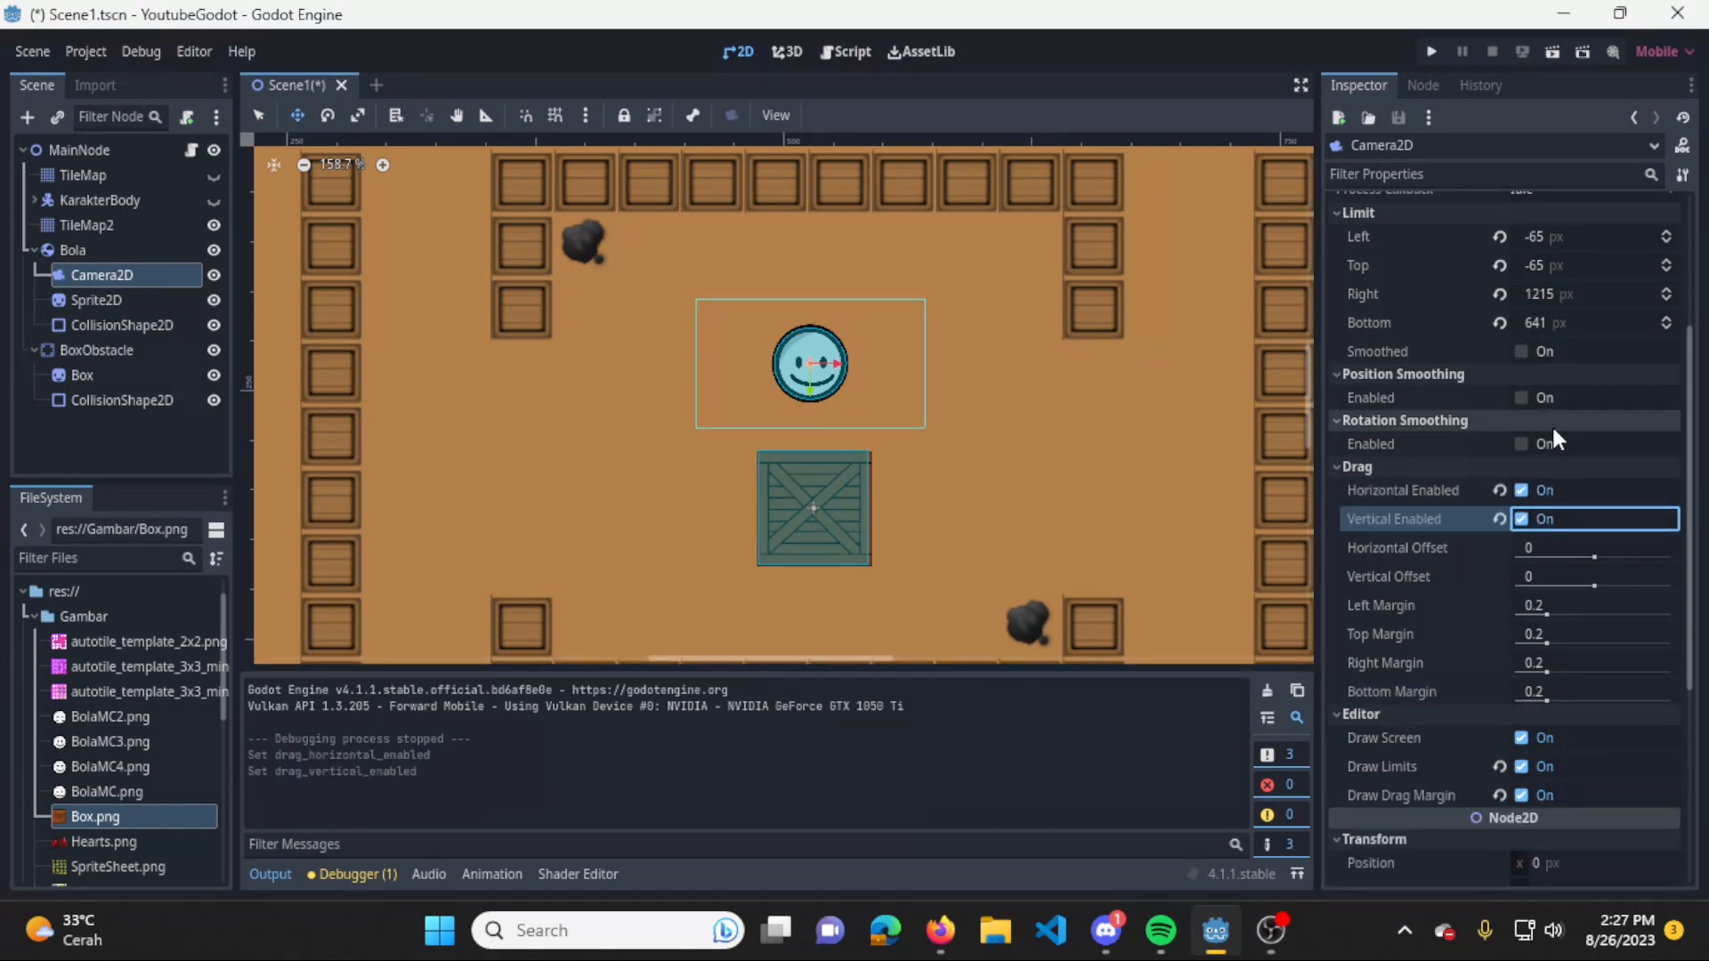
pyautogui.click(1604, 607)
pyautogui.write('0.5')
pyautogui.press('Return')
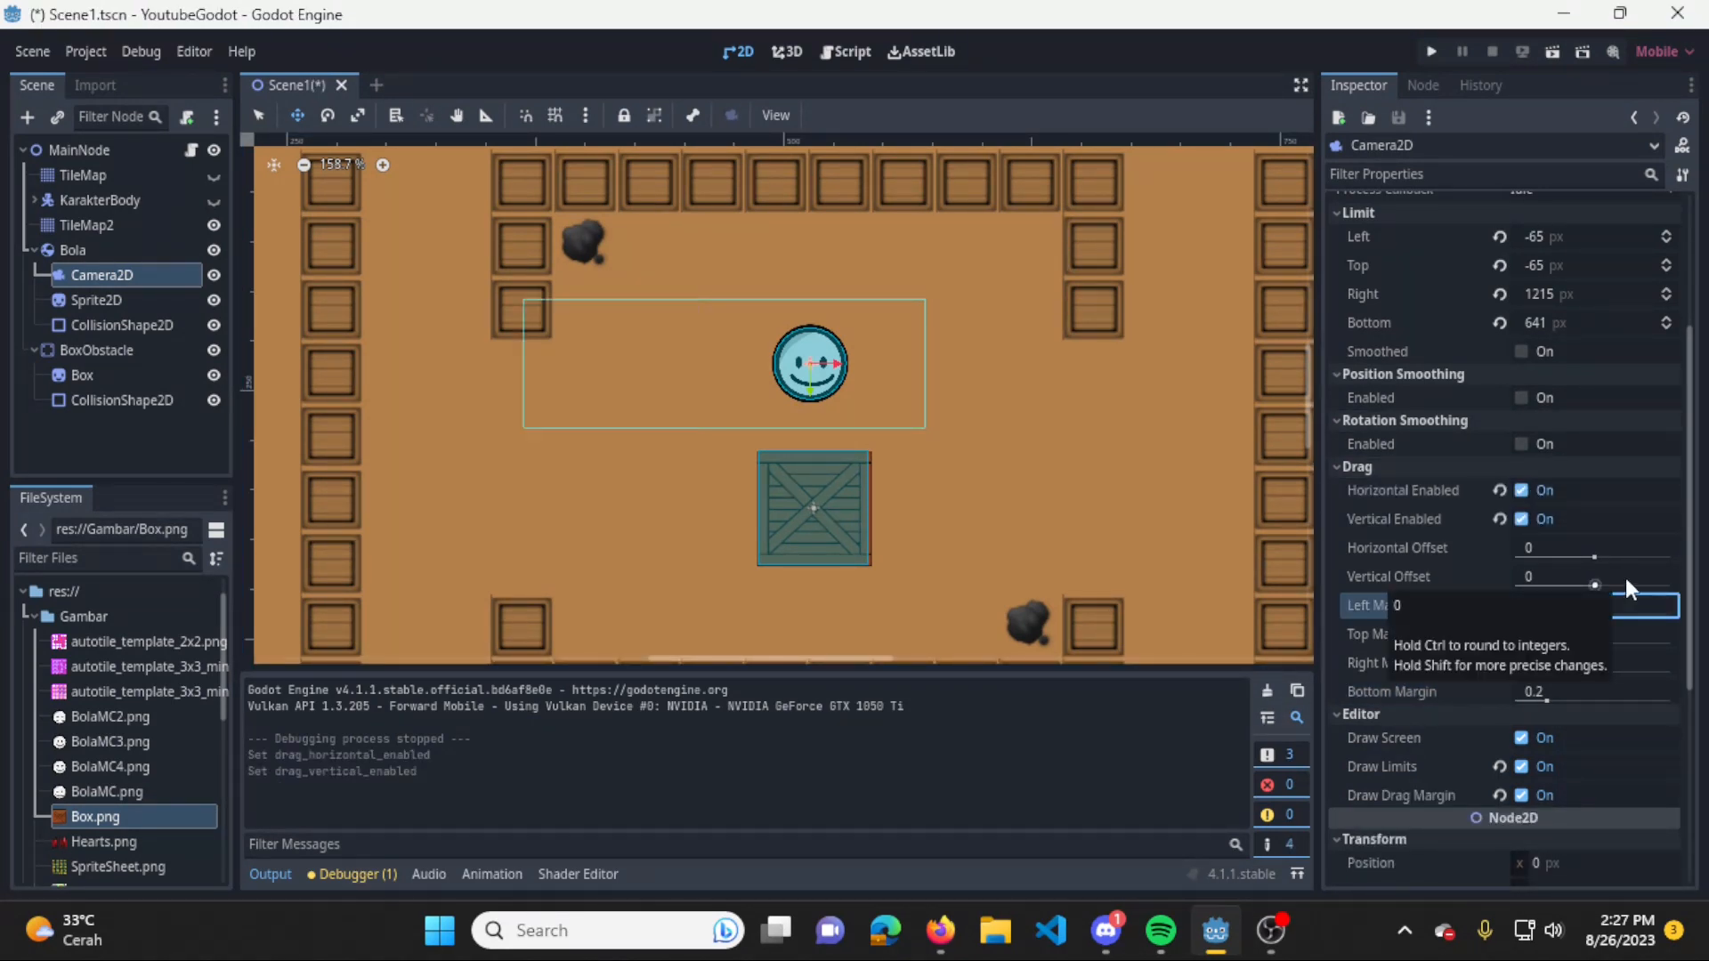
pyautogui.press('Tab')
pyautogui.write('0.5')
pyautogui.press('Tab')
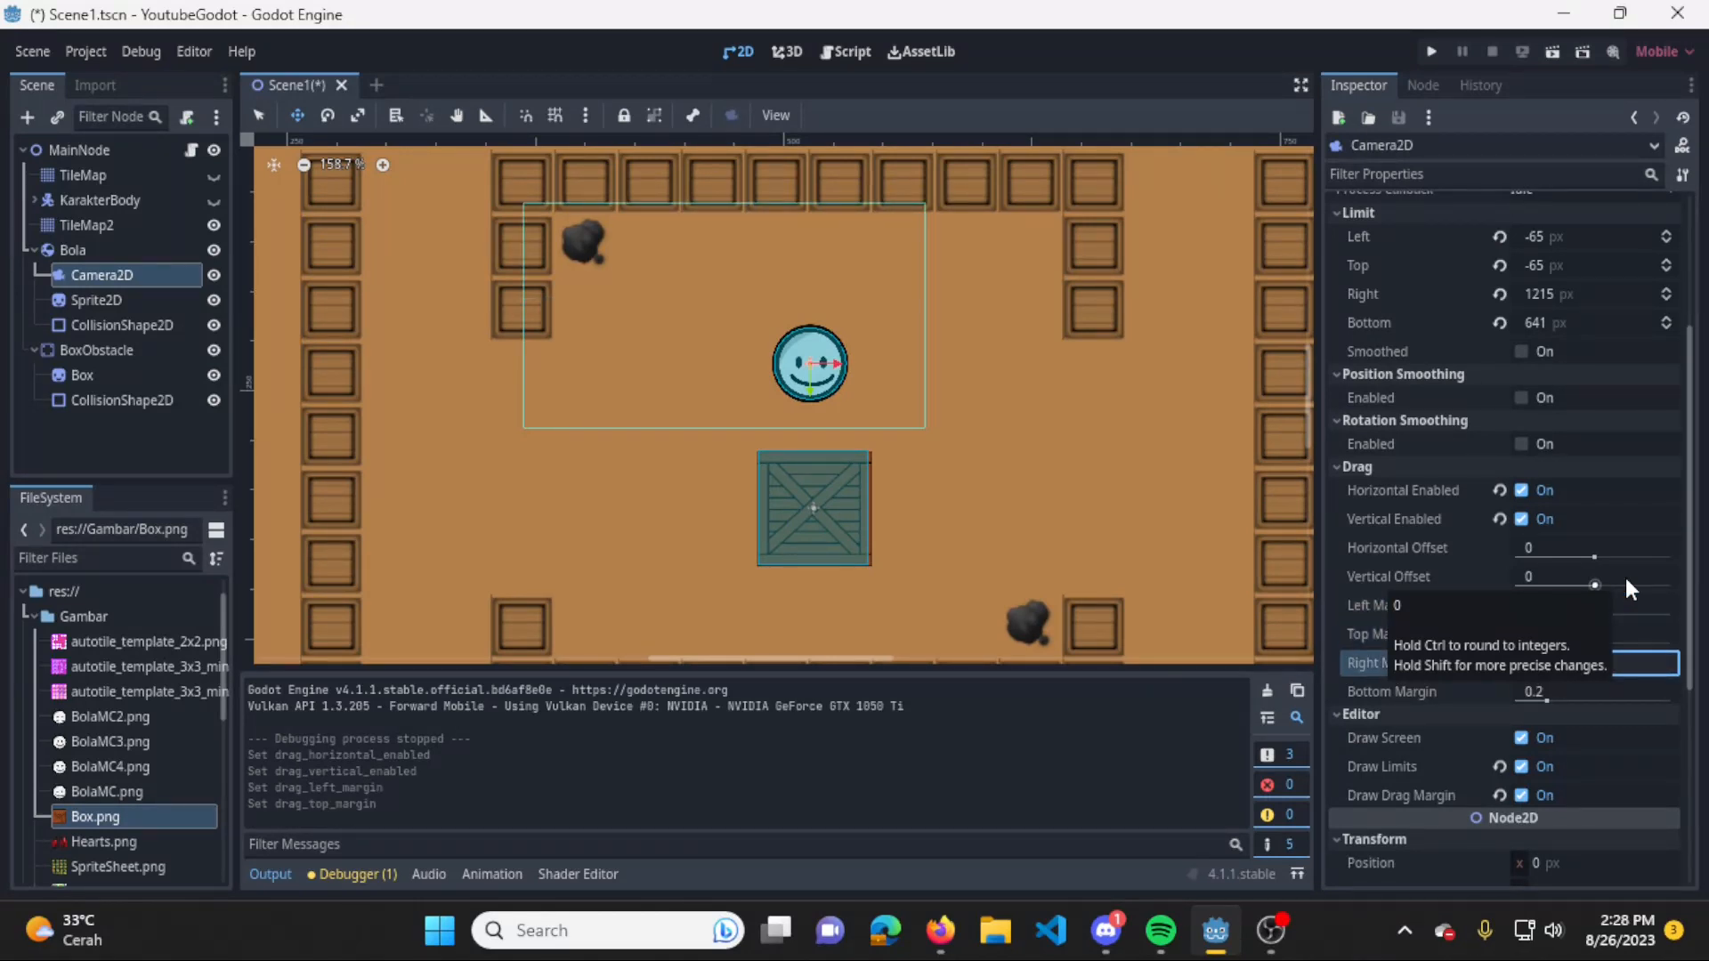
pyautogui.write('0.5')
pyautogui.press('Tab')
pyautogui.write('0.5')
pyautogui.press('Return')
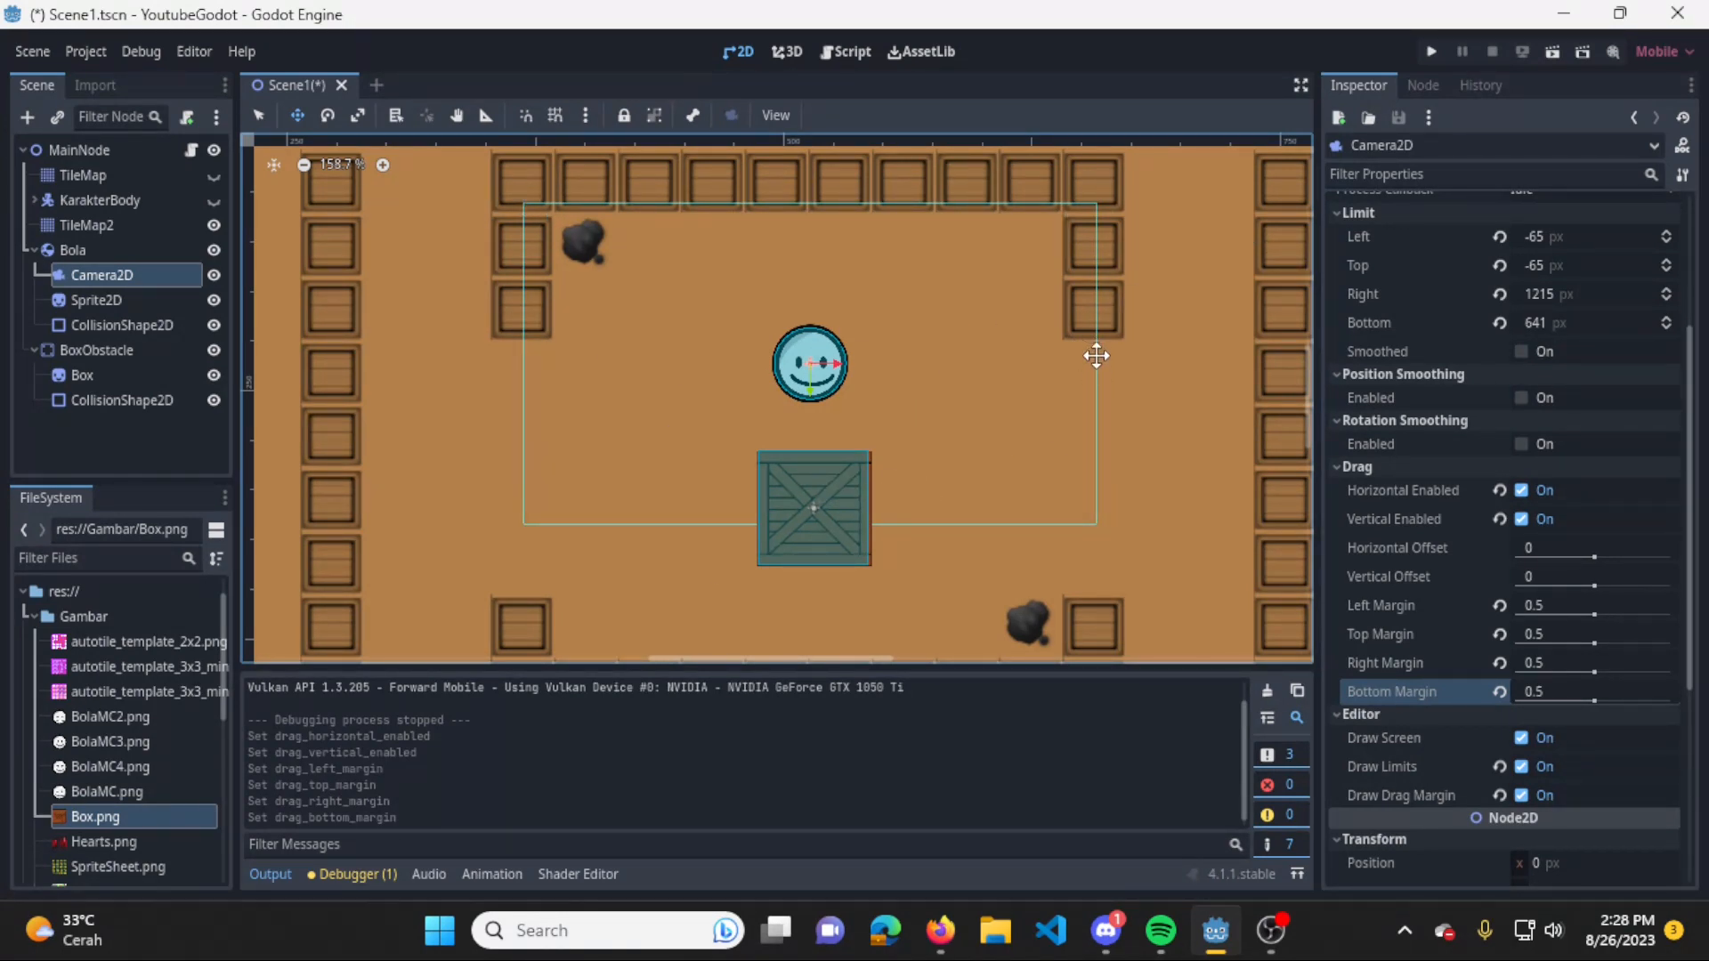
# Run the game and move the ball back and forth horizontally near the centre to test the camera's drag margins.
pyautogui.click(1424, 51)
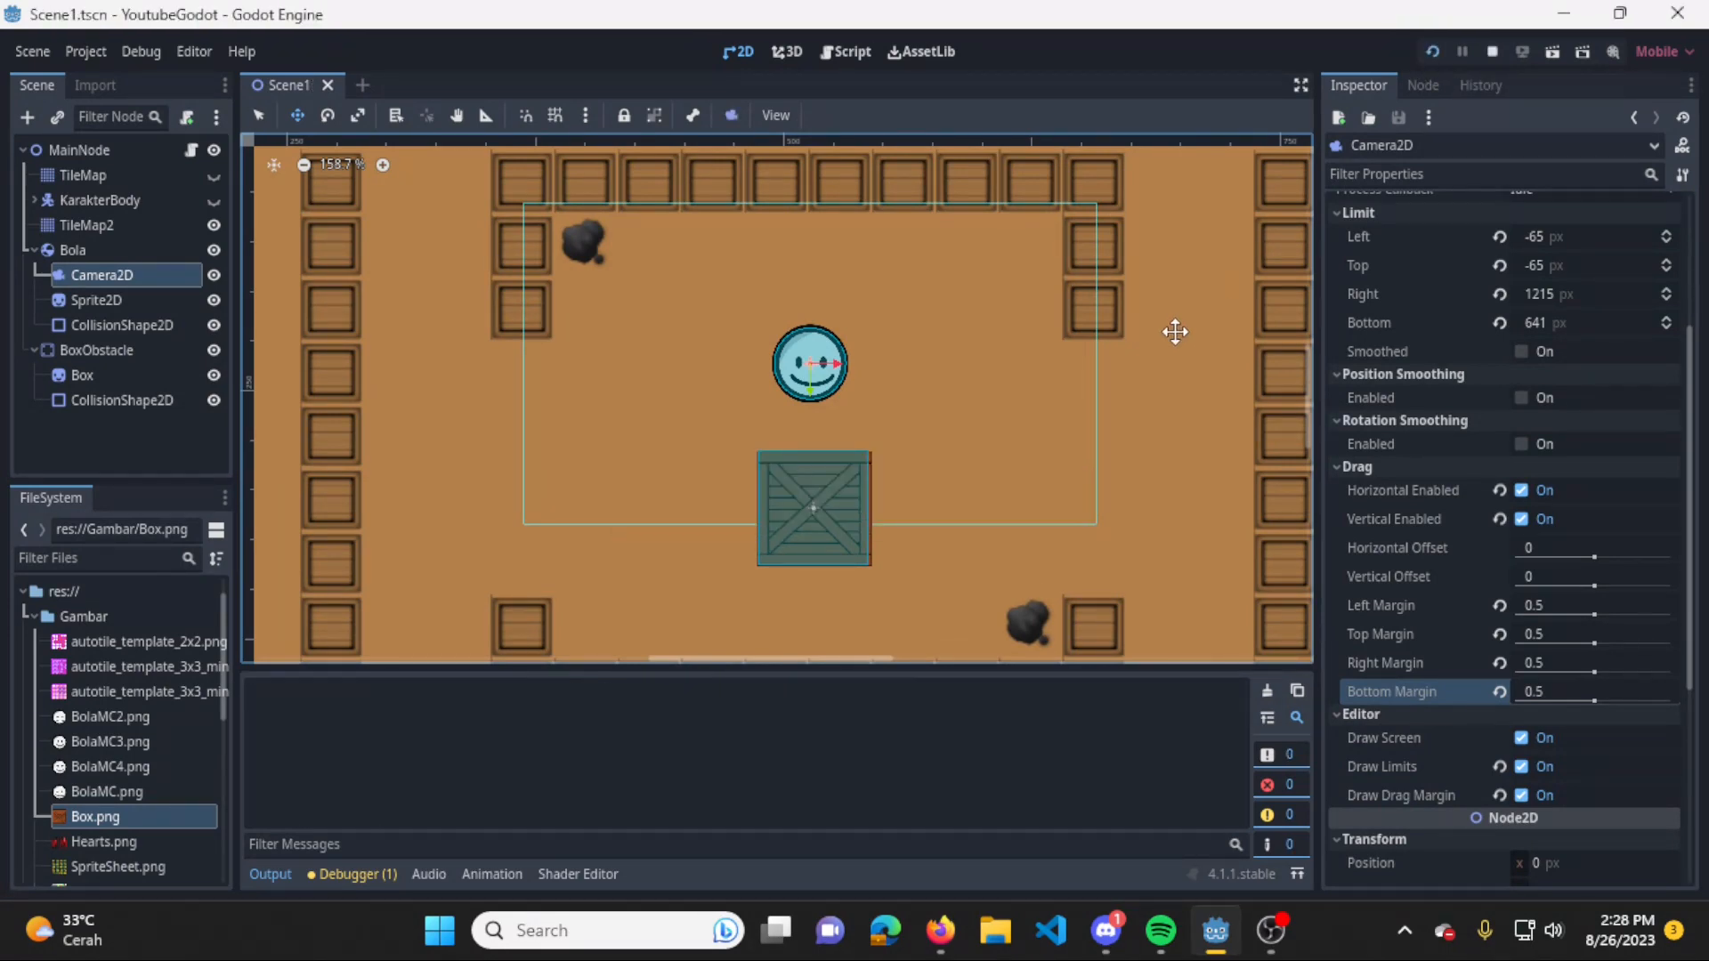
pyautogui.press('Right')
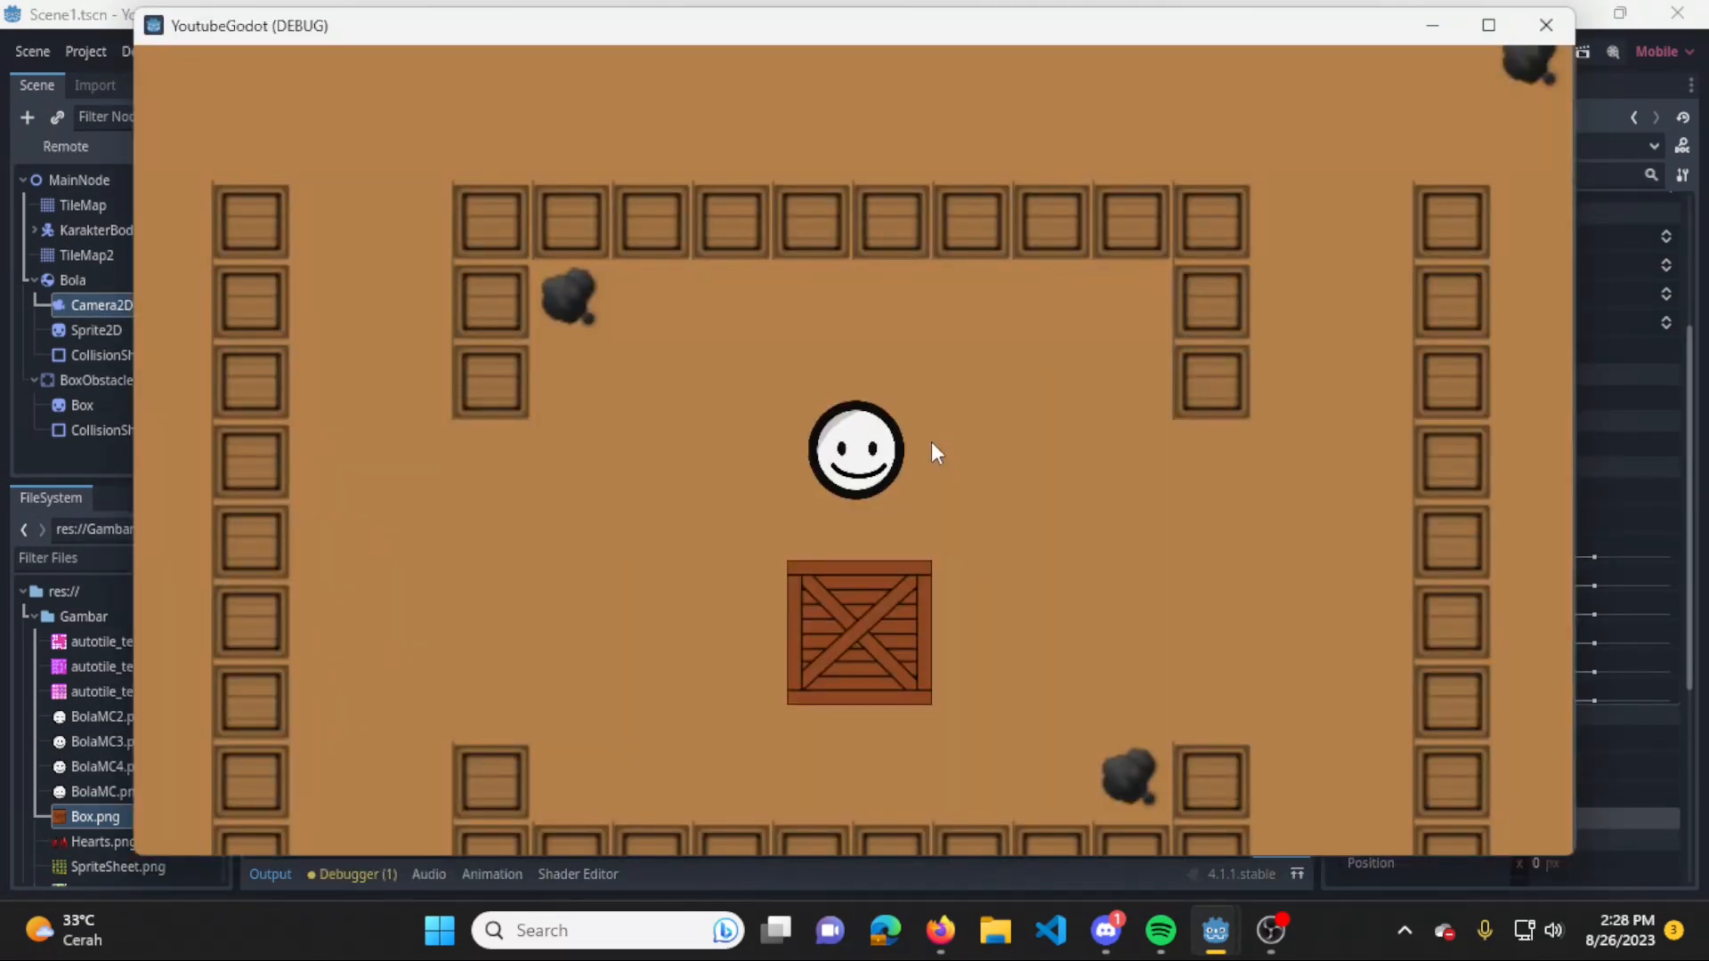
pyautogui.press('Left')
pyautogui.press('Right')
pyautogui.press('Left')
pyautogui.press('Right')
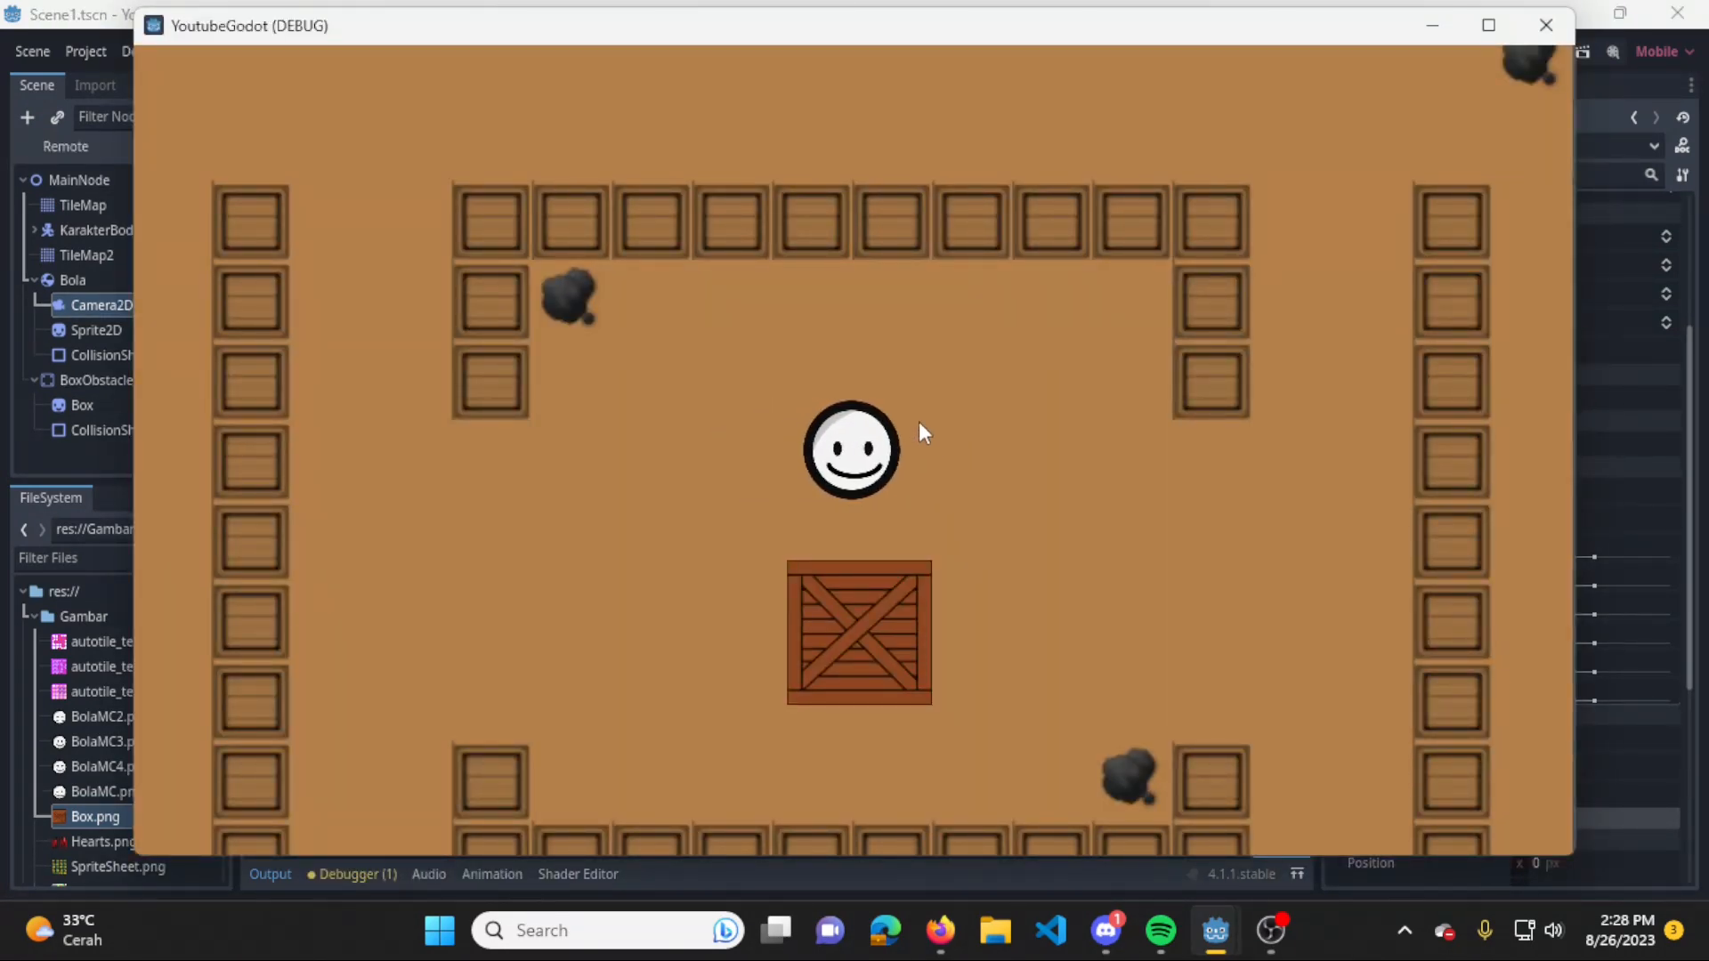
pyautogui.press('Left')
pyautogui.press('Right')
pyautogui.press('Left')
pyautogui.press('Right')
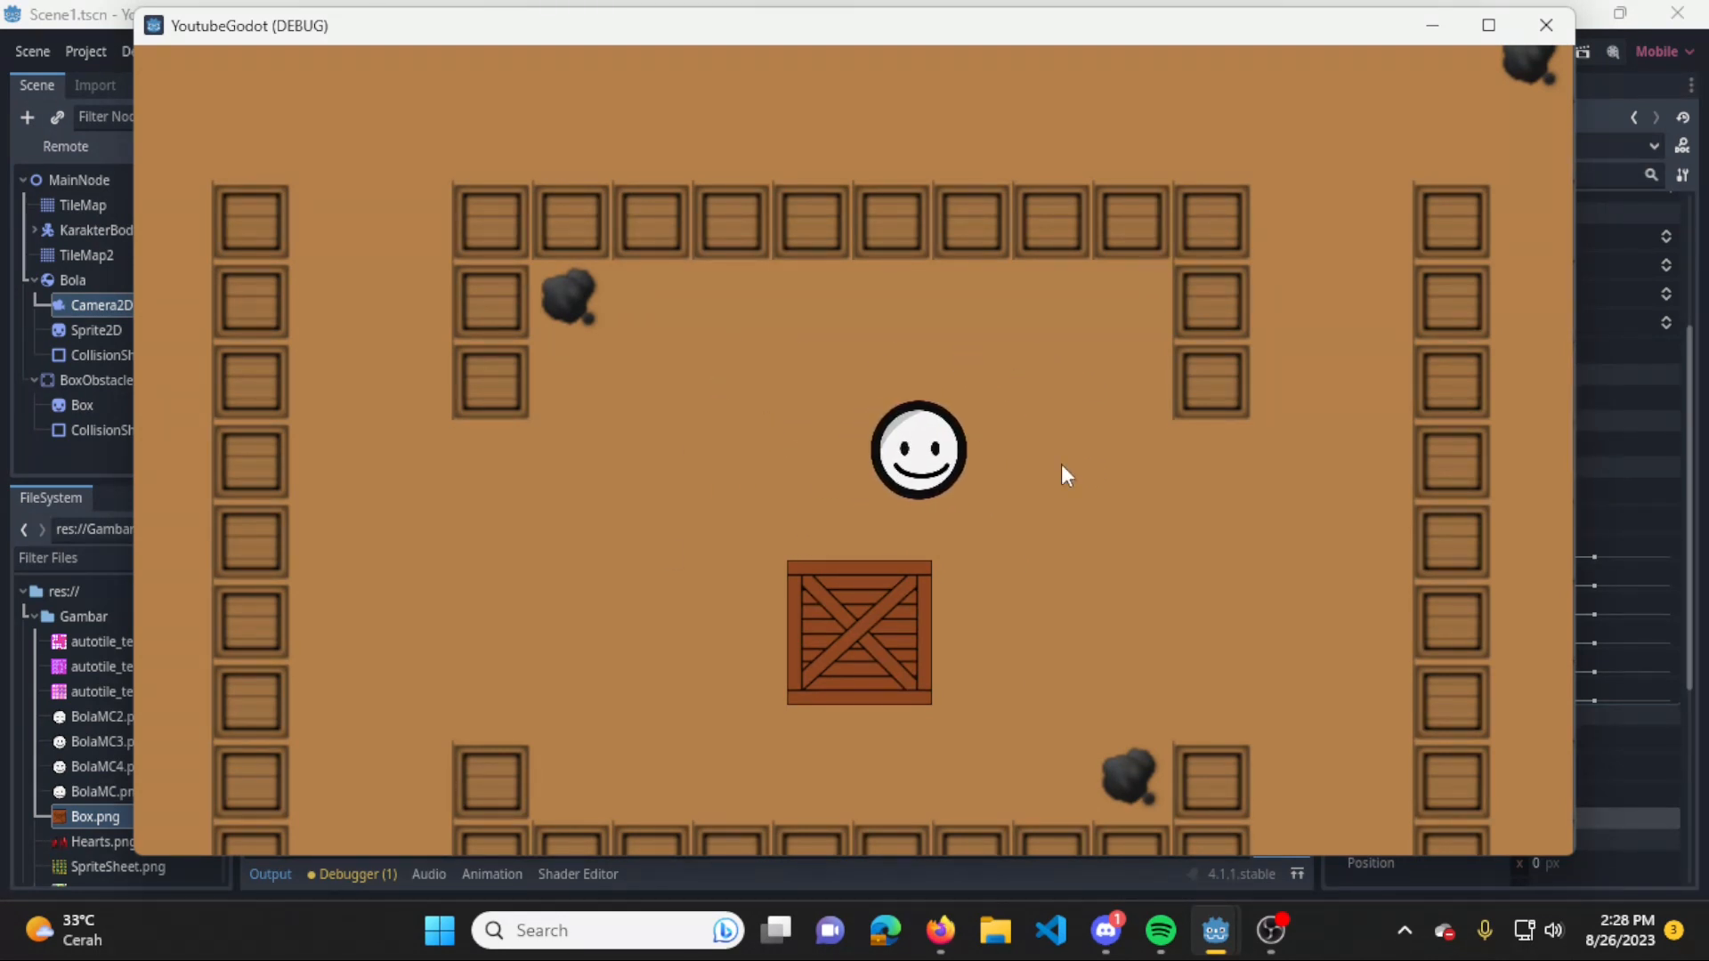
# Steer the ball past the right, left and top drag margins to check when the camera follows, and close the game.
pyautogui.press('Down')
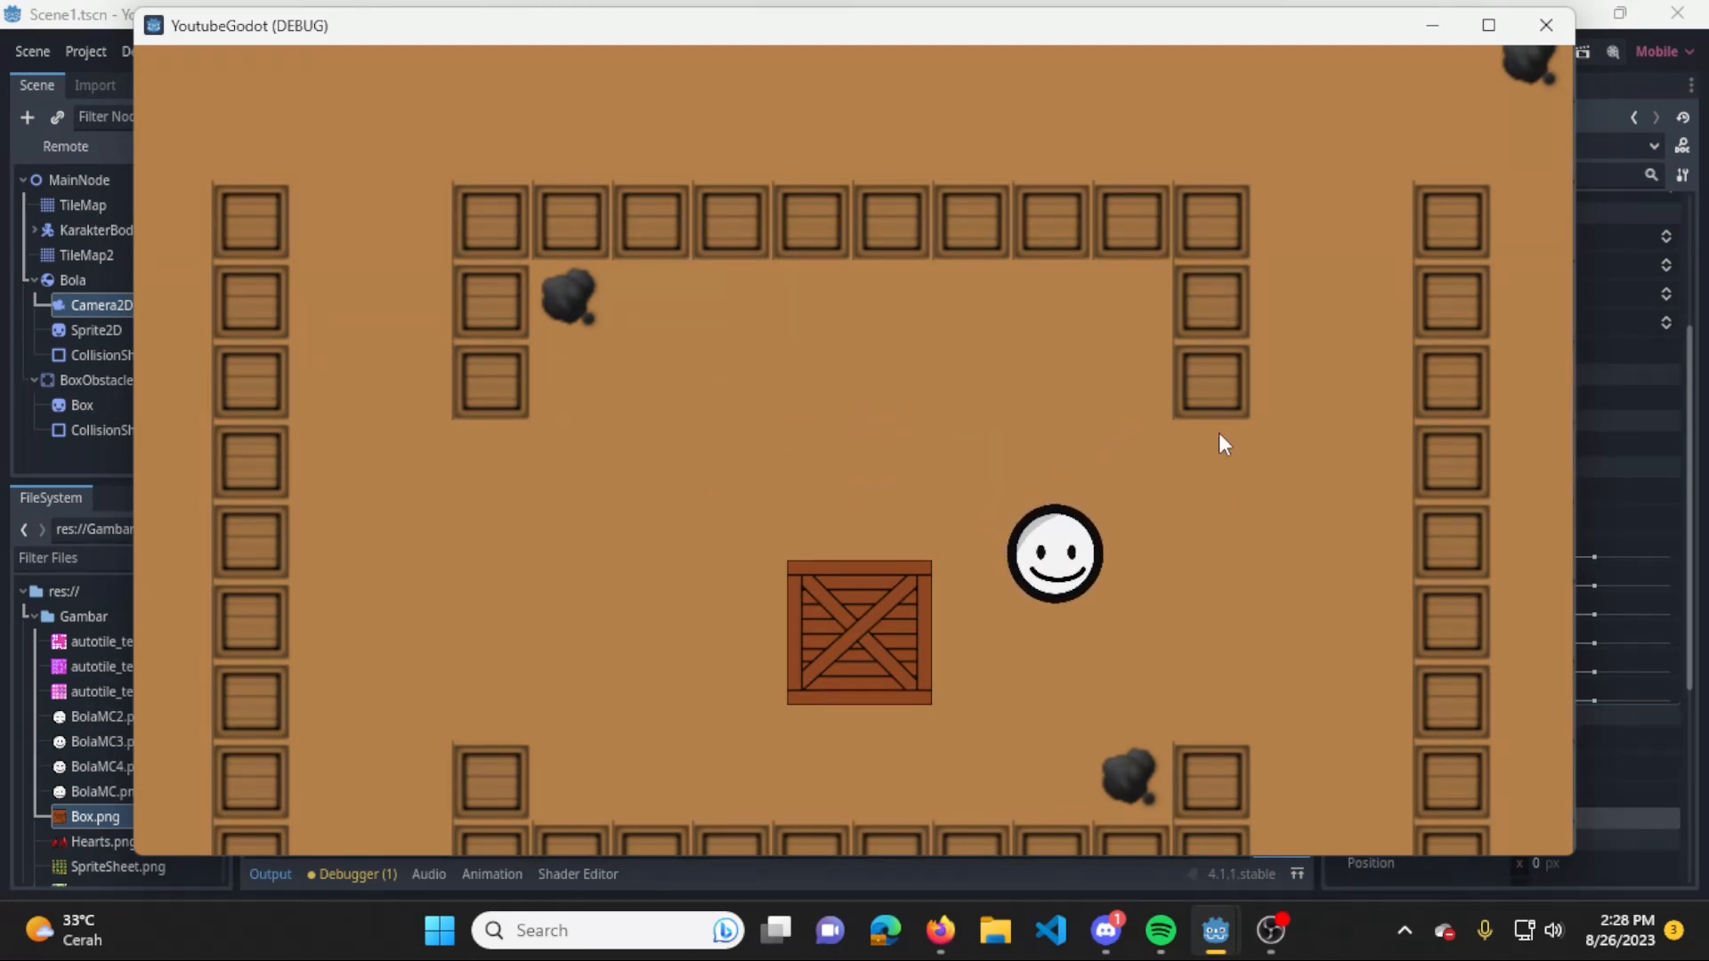
pyautogui.press('Right')
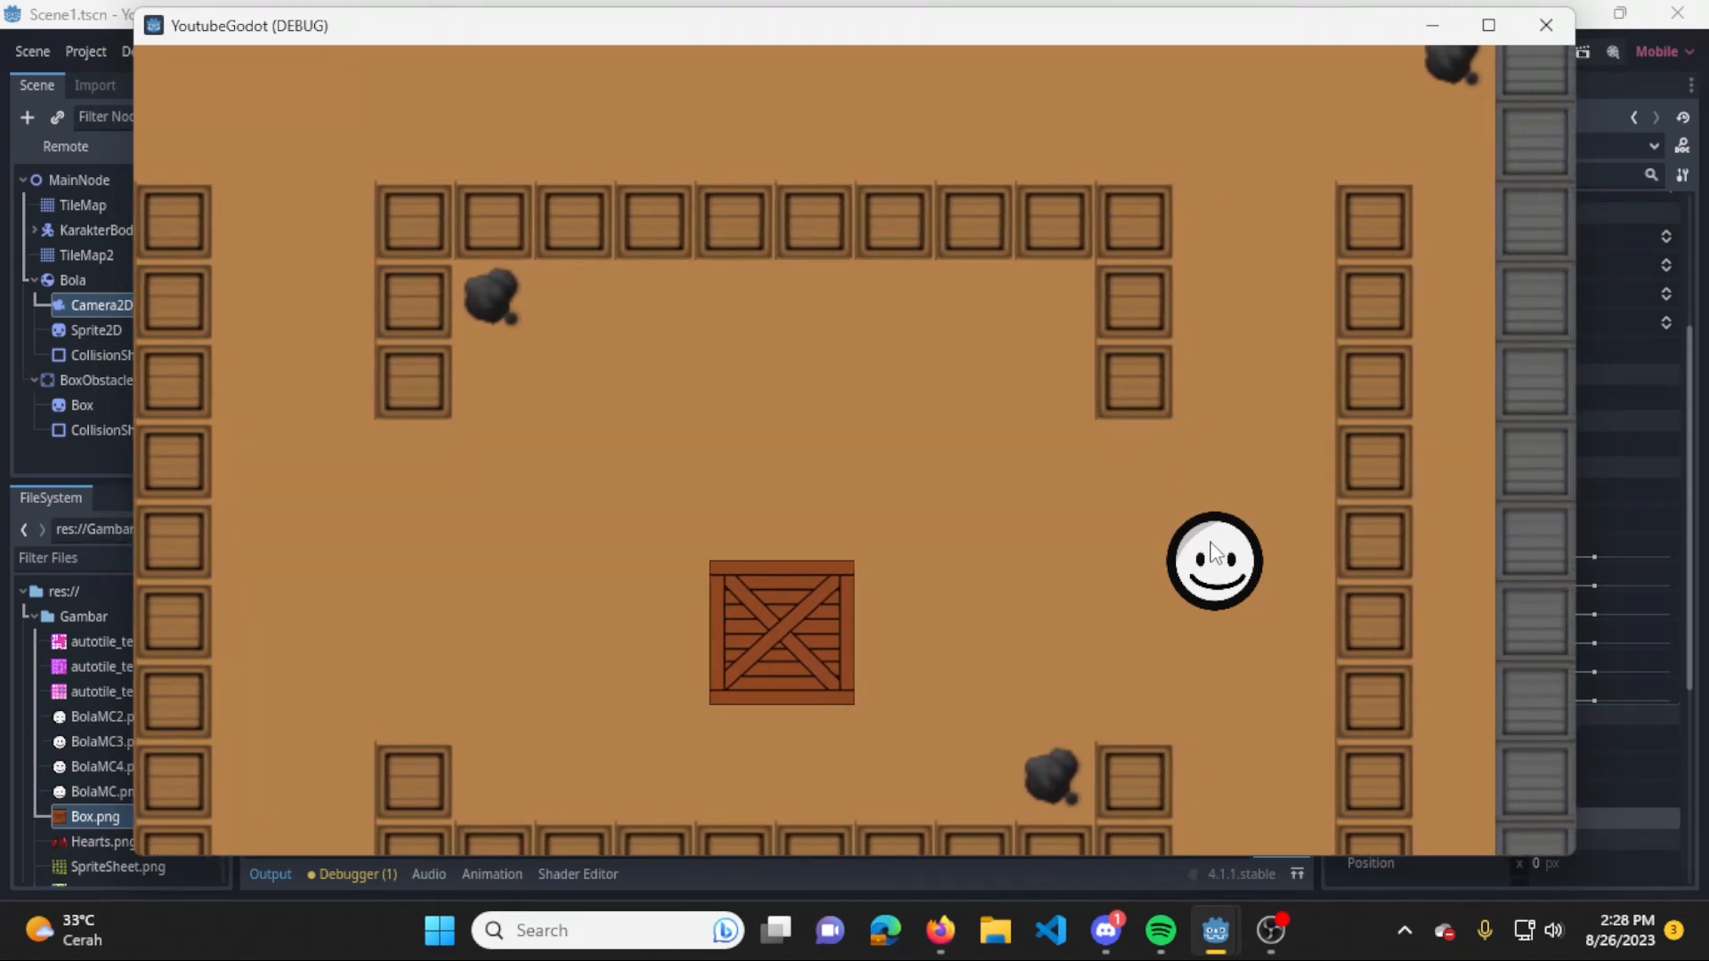
pyautogui.press('Left')
pyautogui.press('Right')
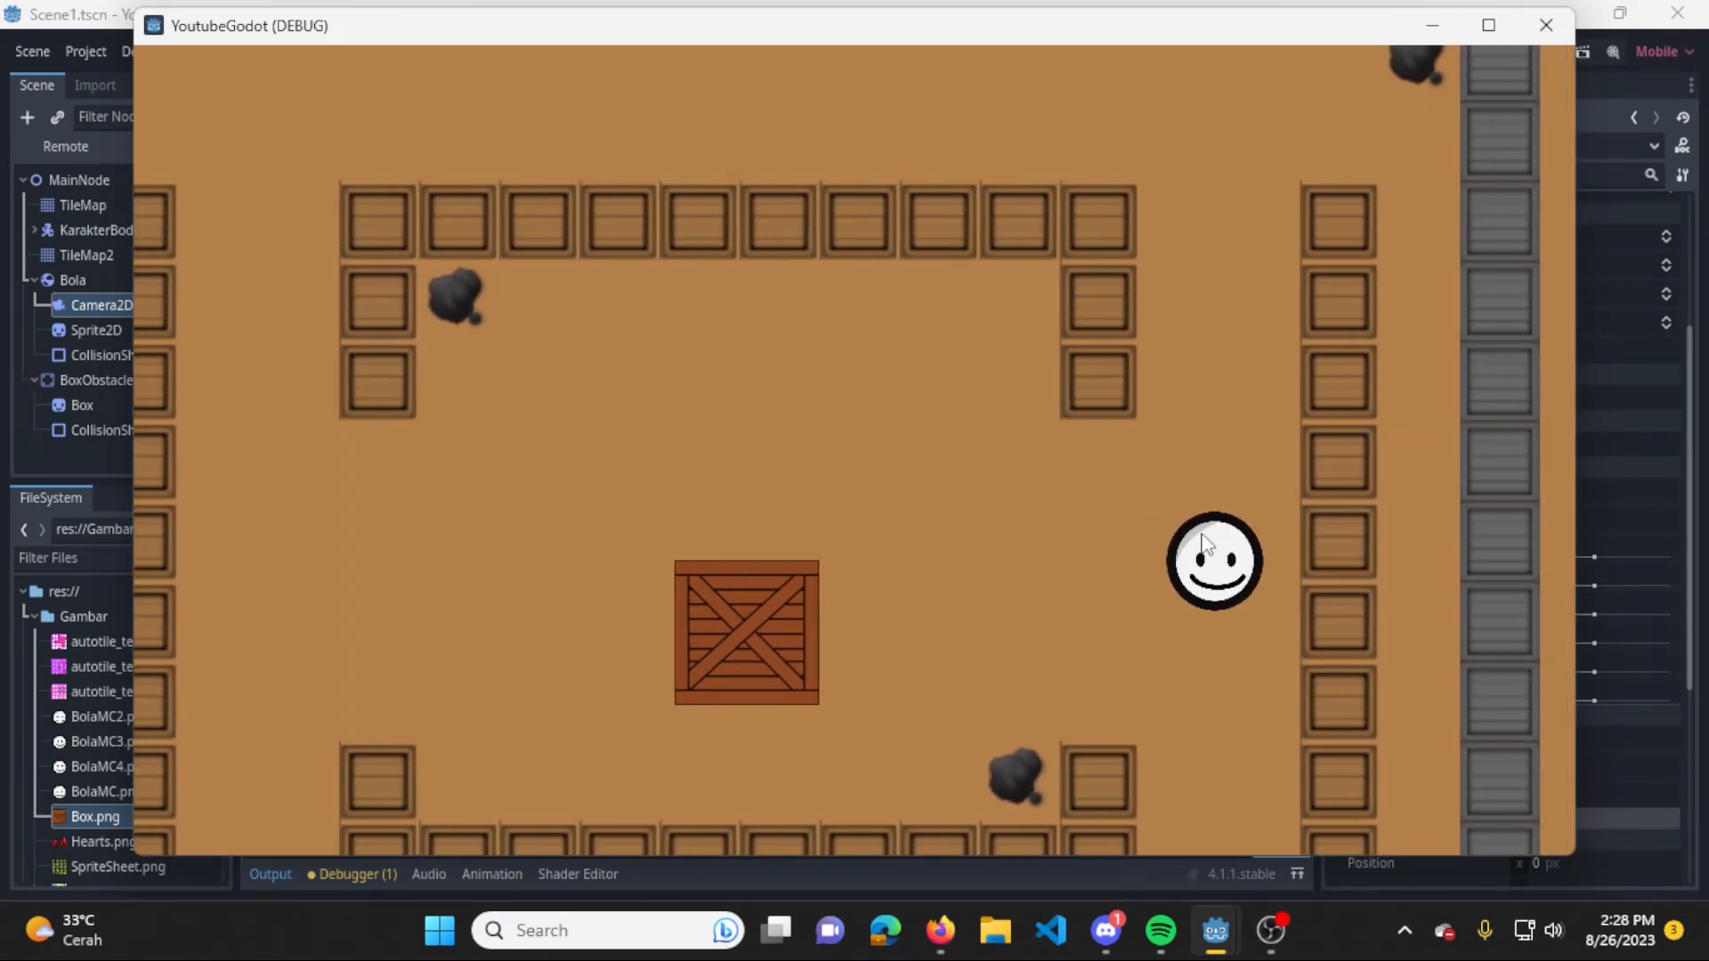
pyautogui.press('Up')
pyautogui.press('Left')
pyautogui.press('Down')
pyautogui.press('Up')
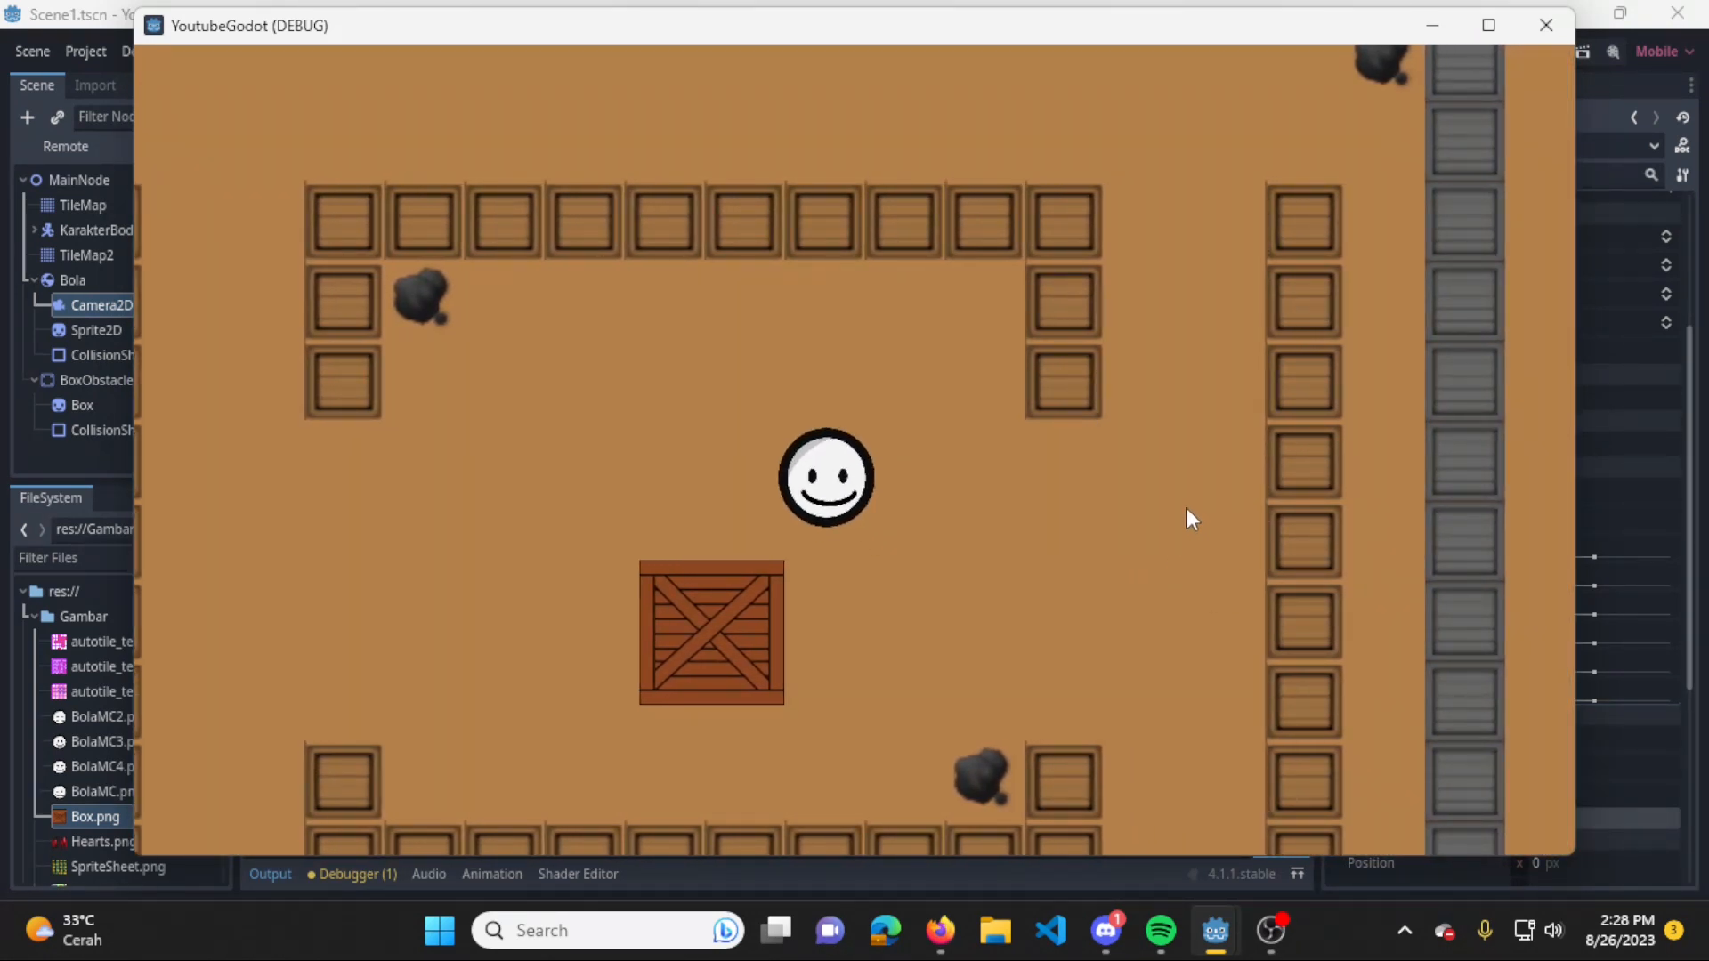
pyautogui.press('Left')
pyautogui.press('Down')
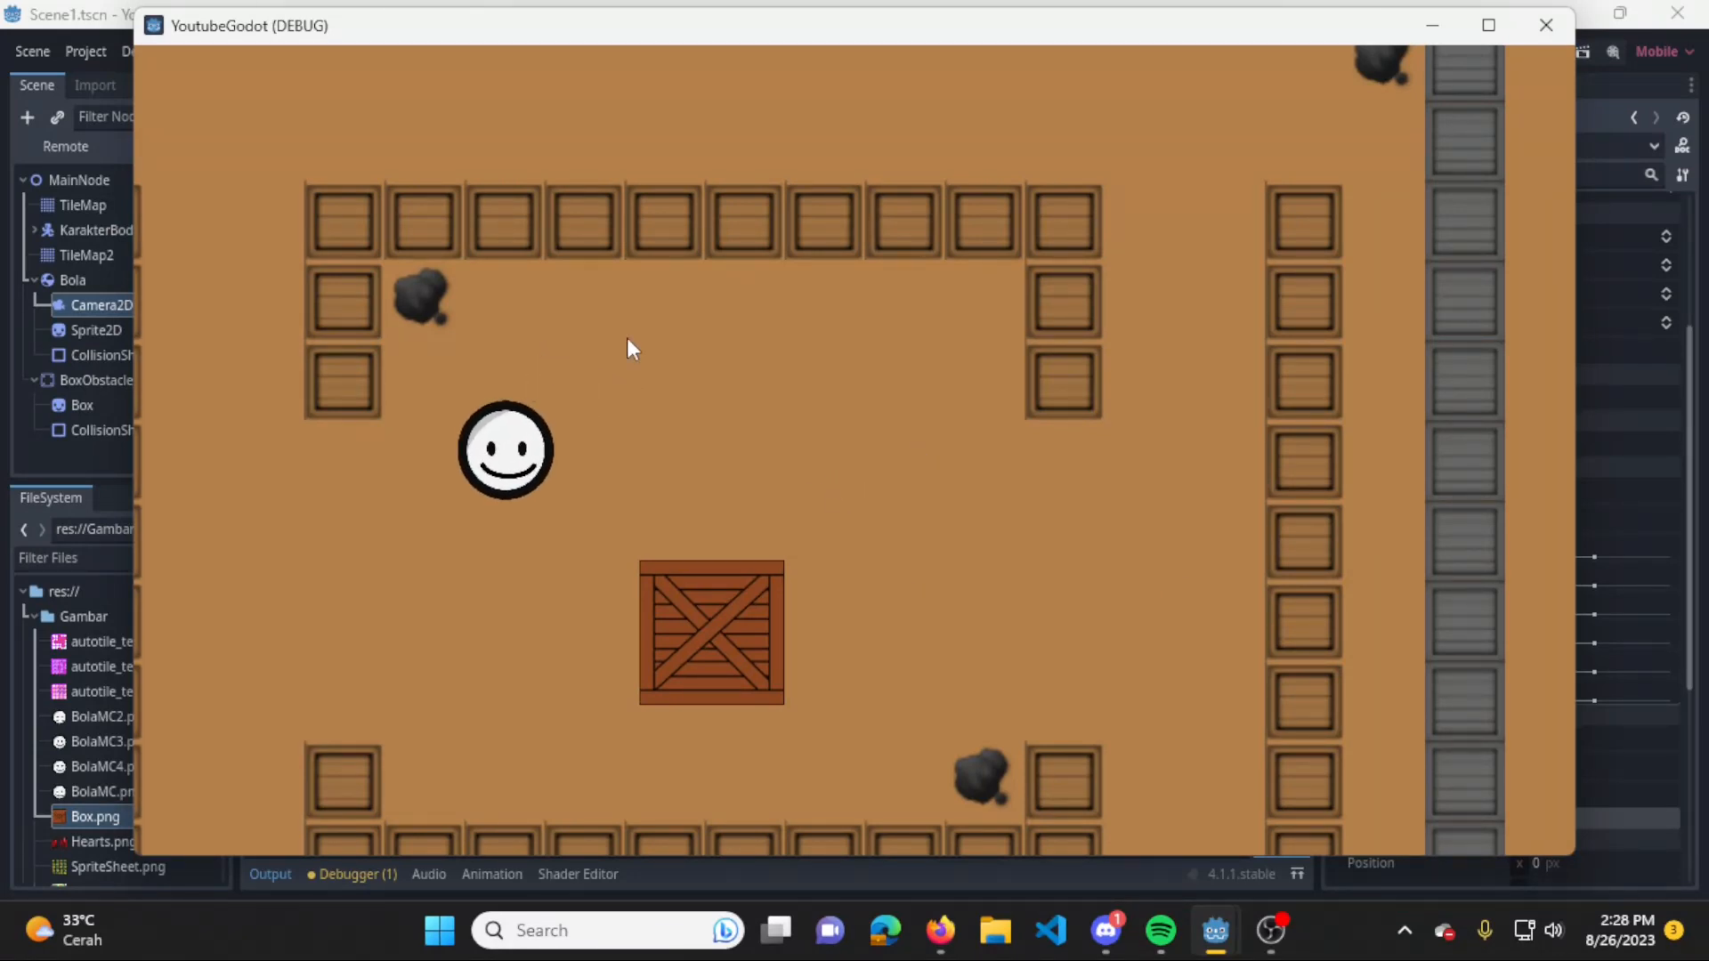
pyautogui.press('Down')
pyautogui.press('Left')
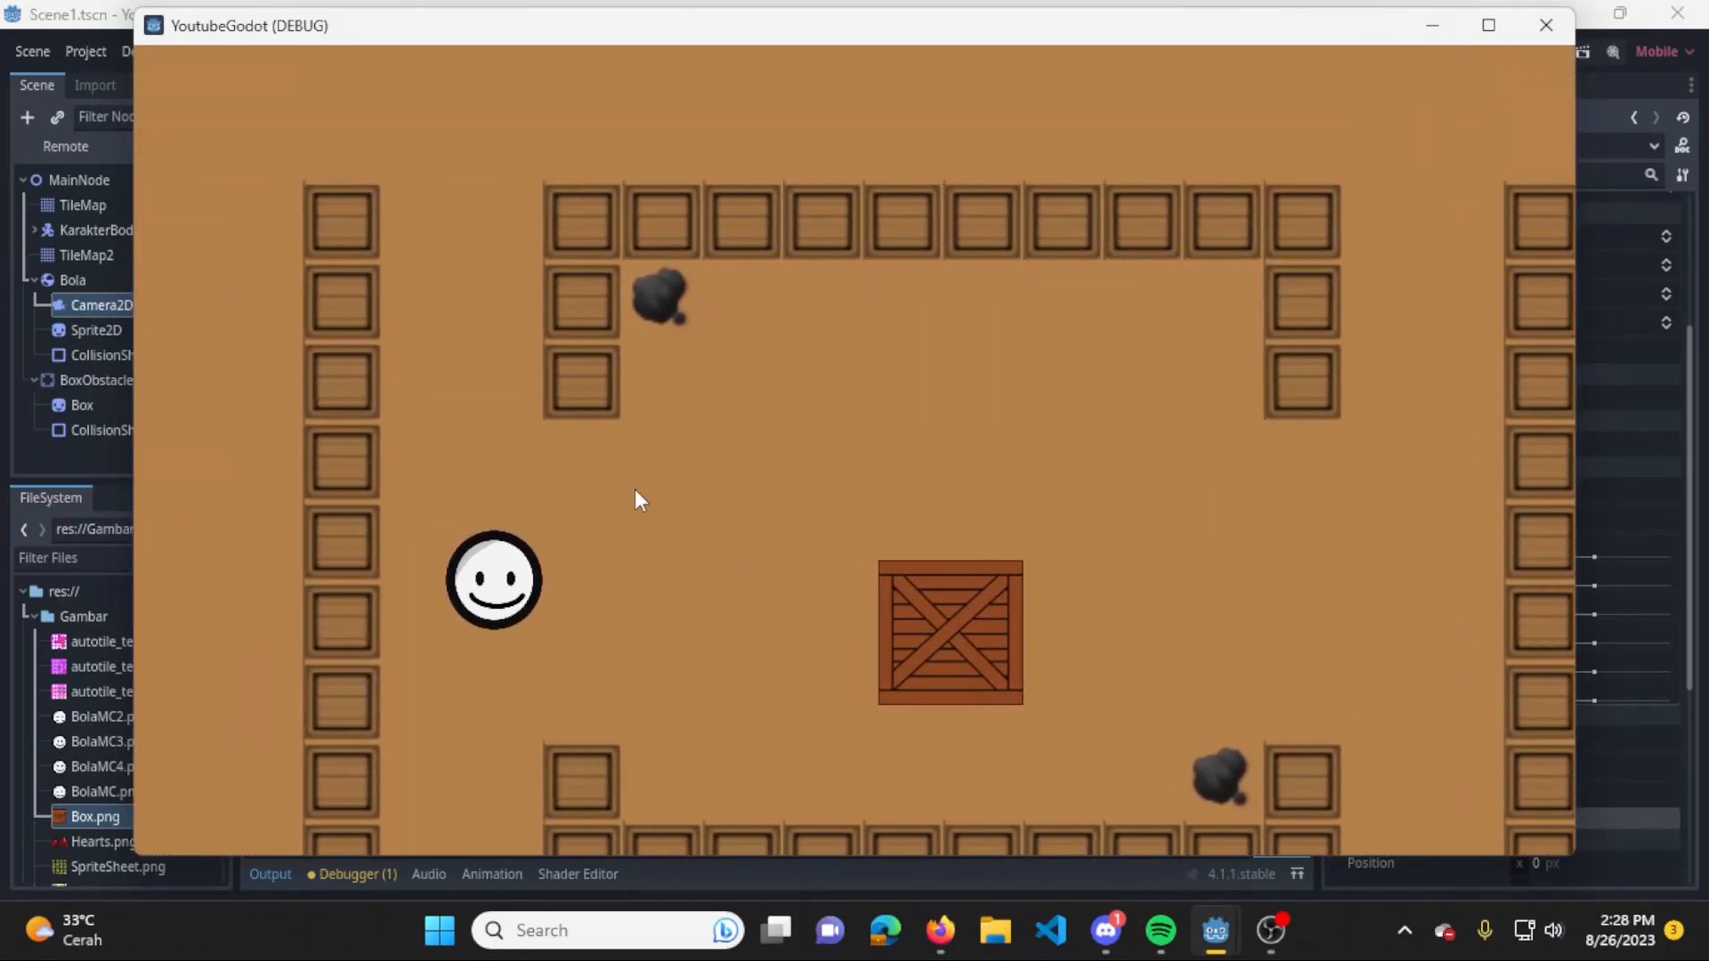
pyautogui.press('Up')
pyautogui.press('Right')
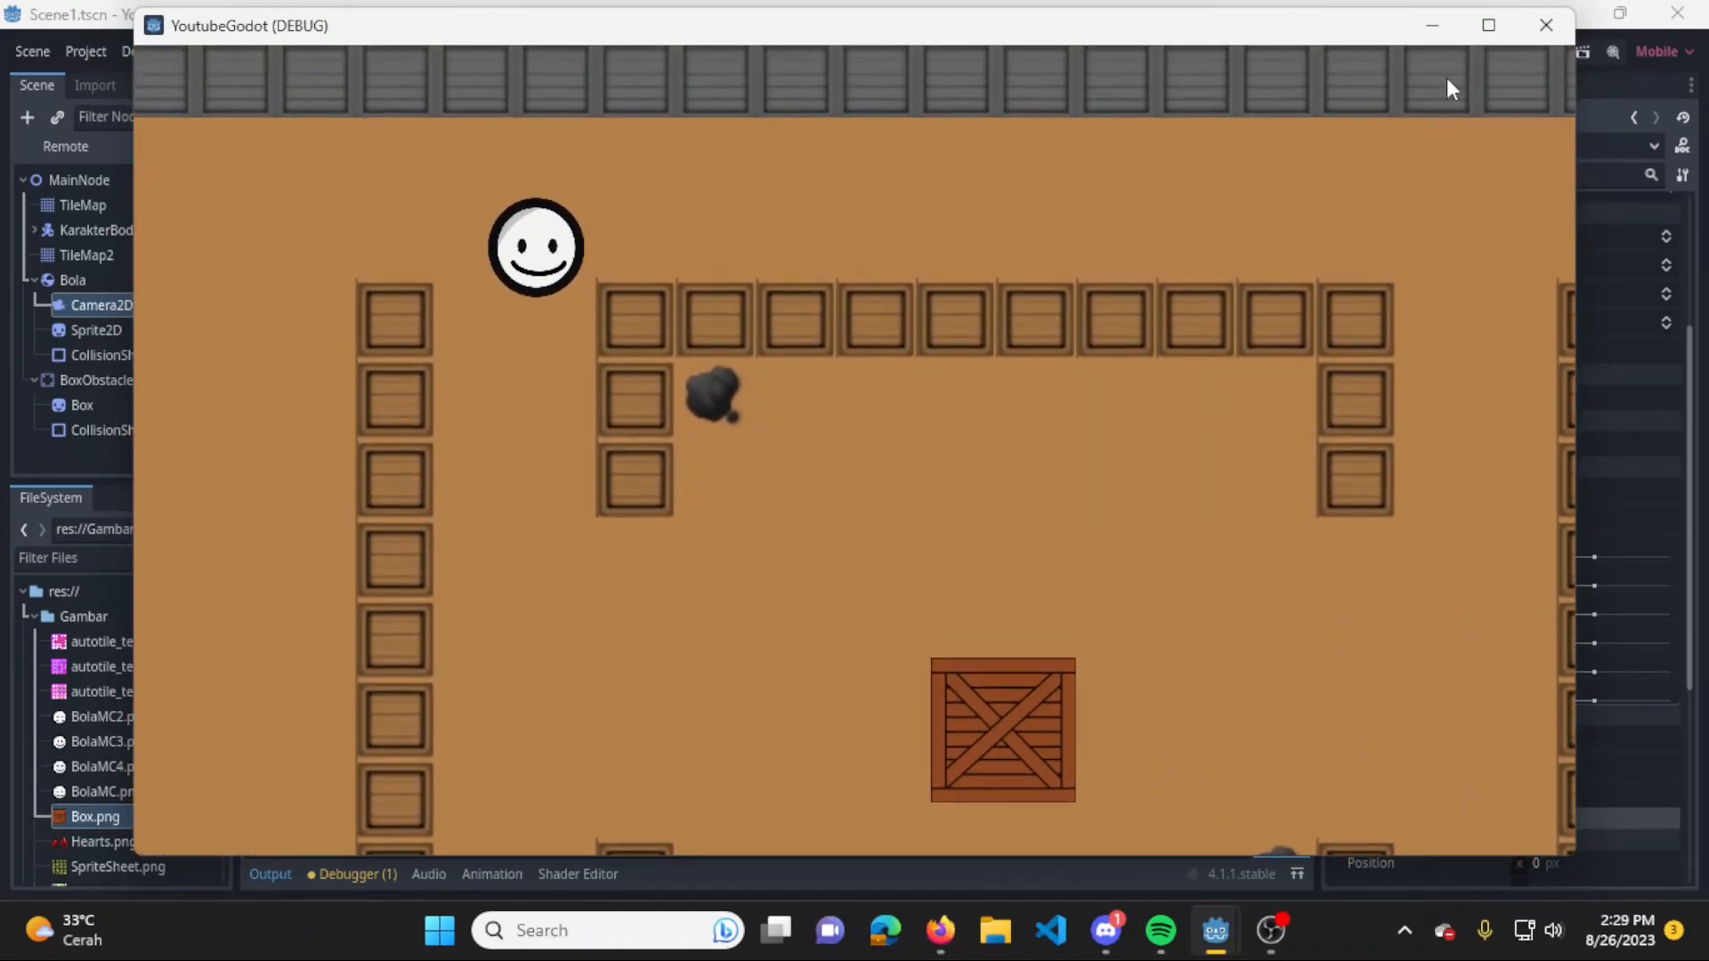
pyautogui.click(1546, 25)
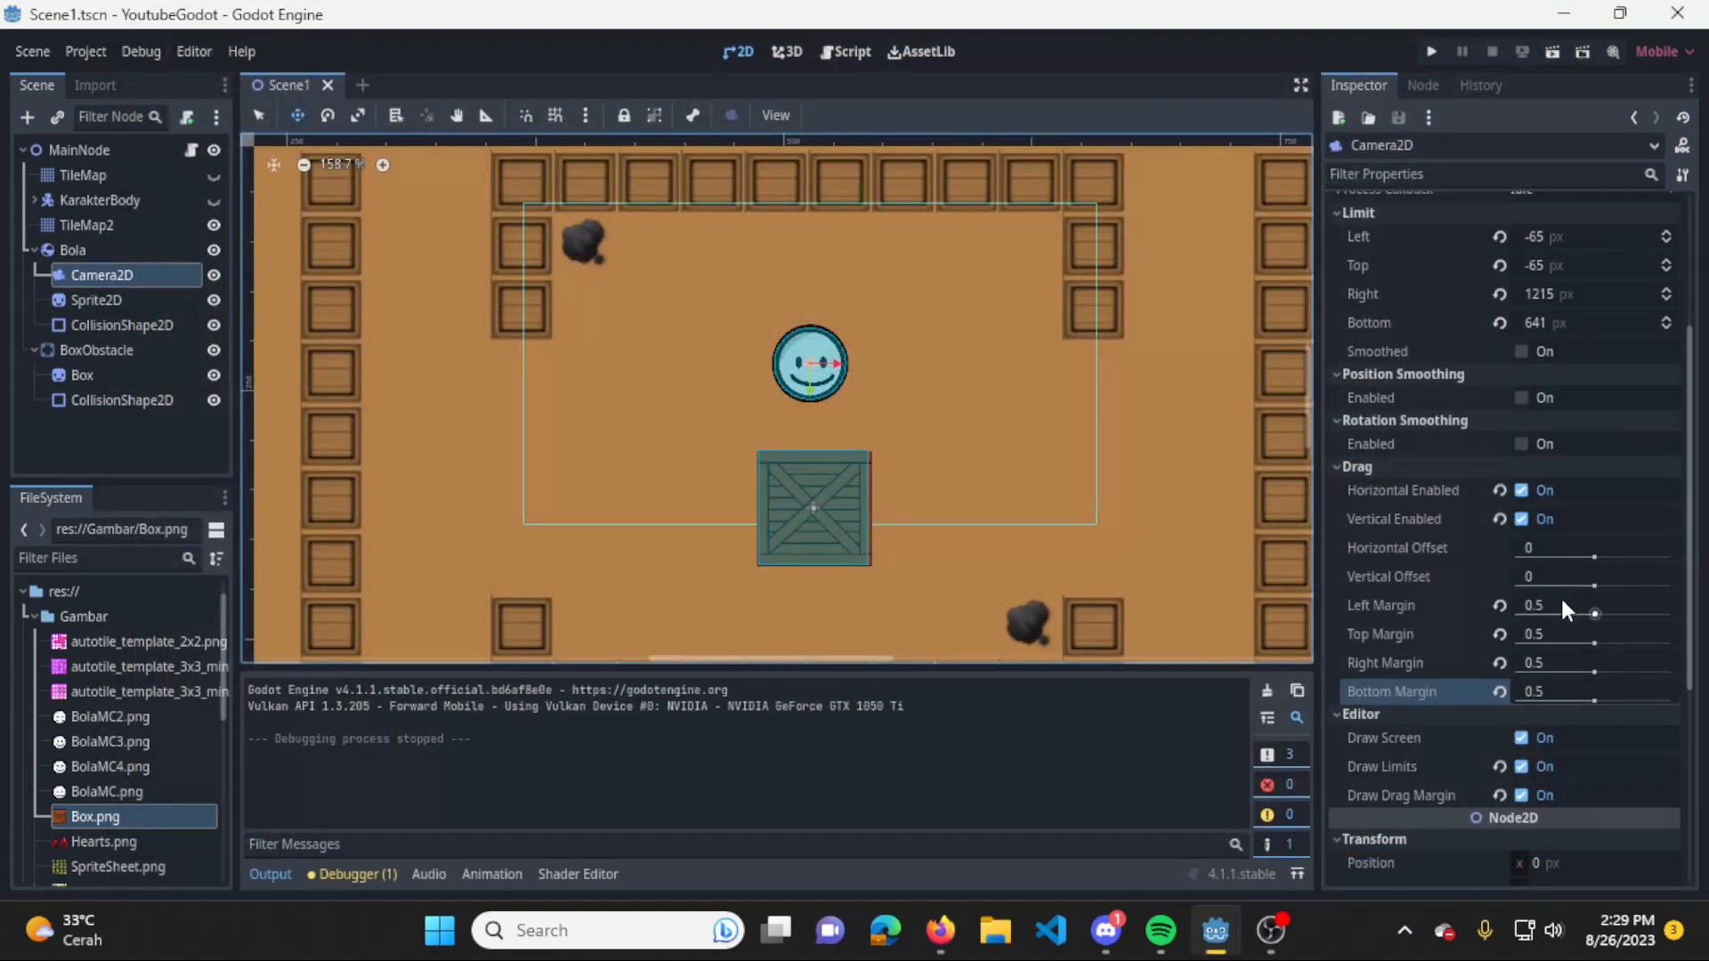
# Try a left drag margin of 1 against the screen's outline, and set it back to 0.5.
pyautogui.scroll(-2, 968, 407)
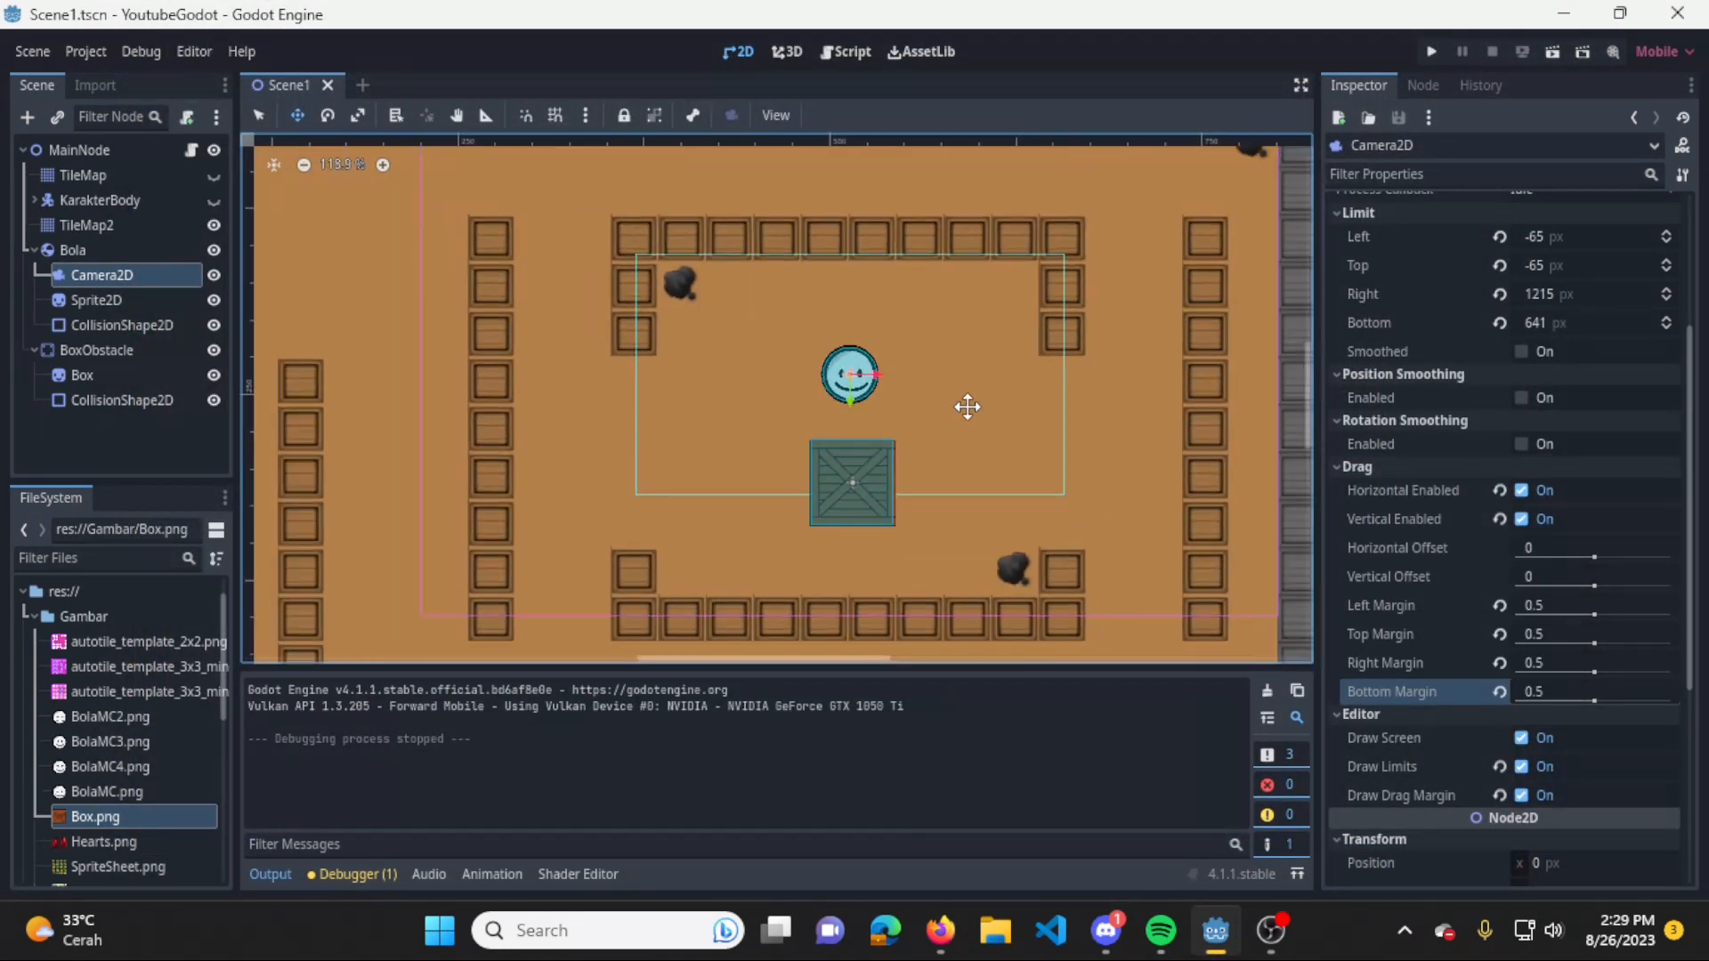
pyautogui.scroll(-1, 966, 404)
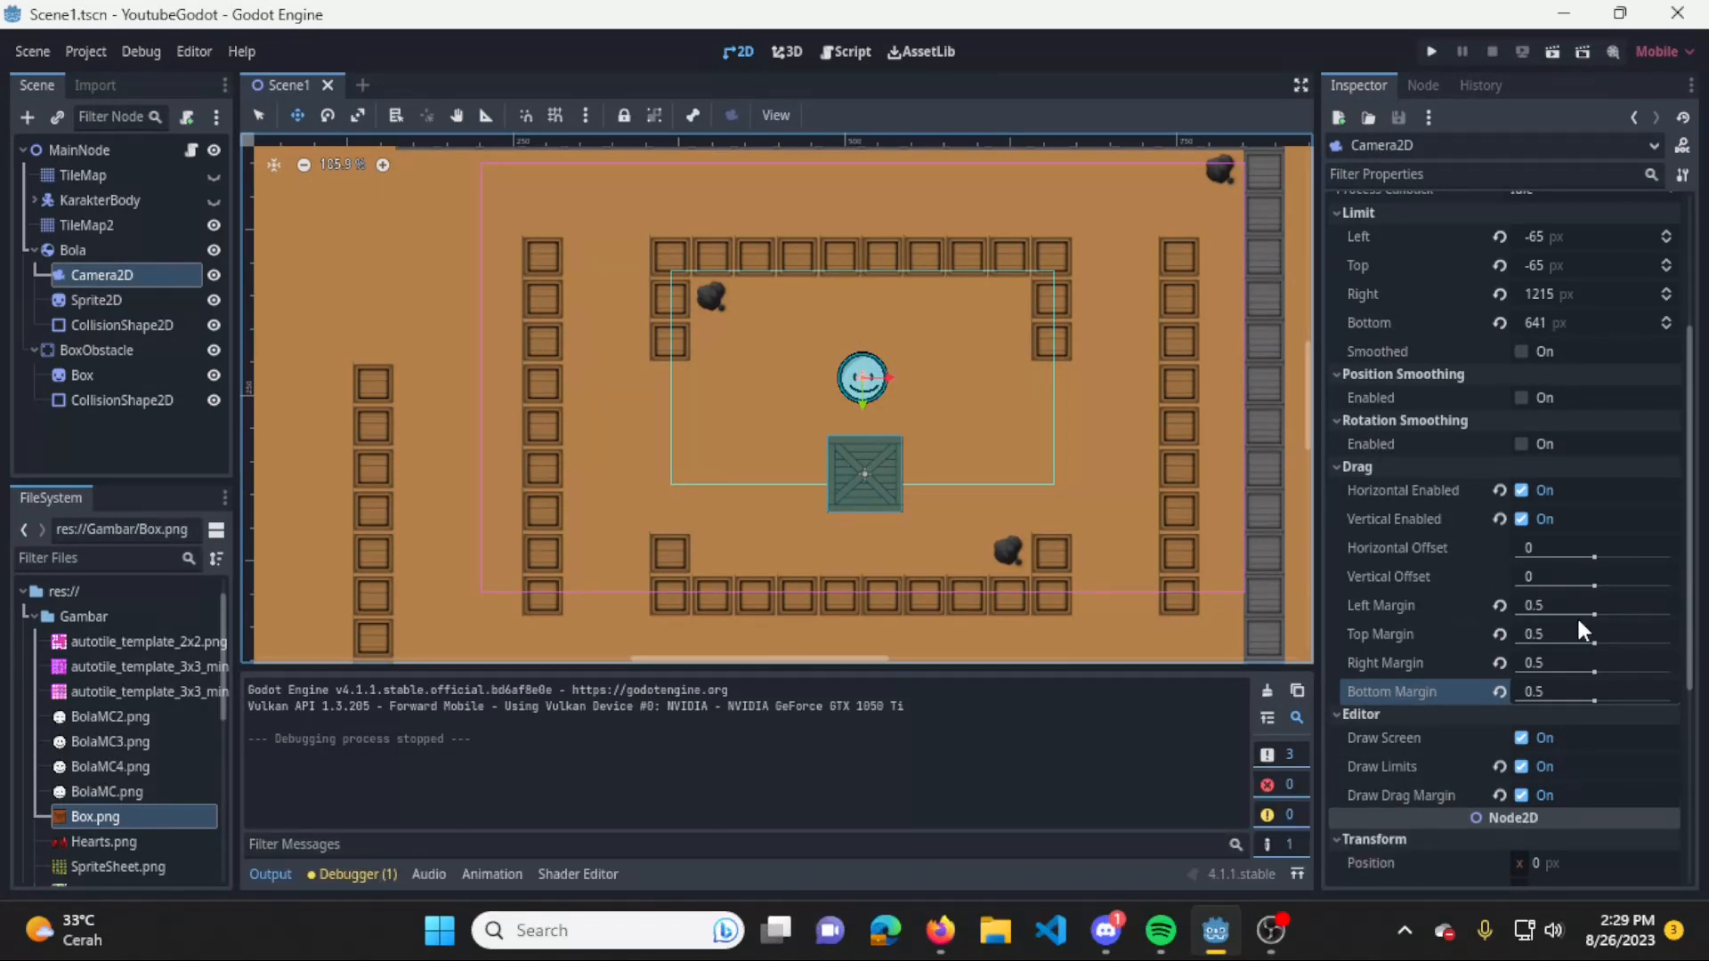
pyautogui.moveTo(1577, 616); pyautogui.dragTo(1689, 625)
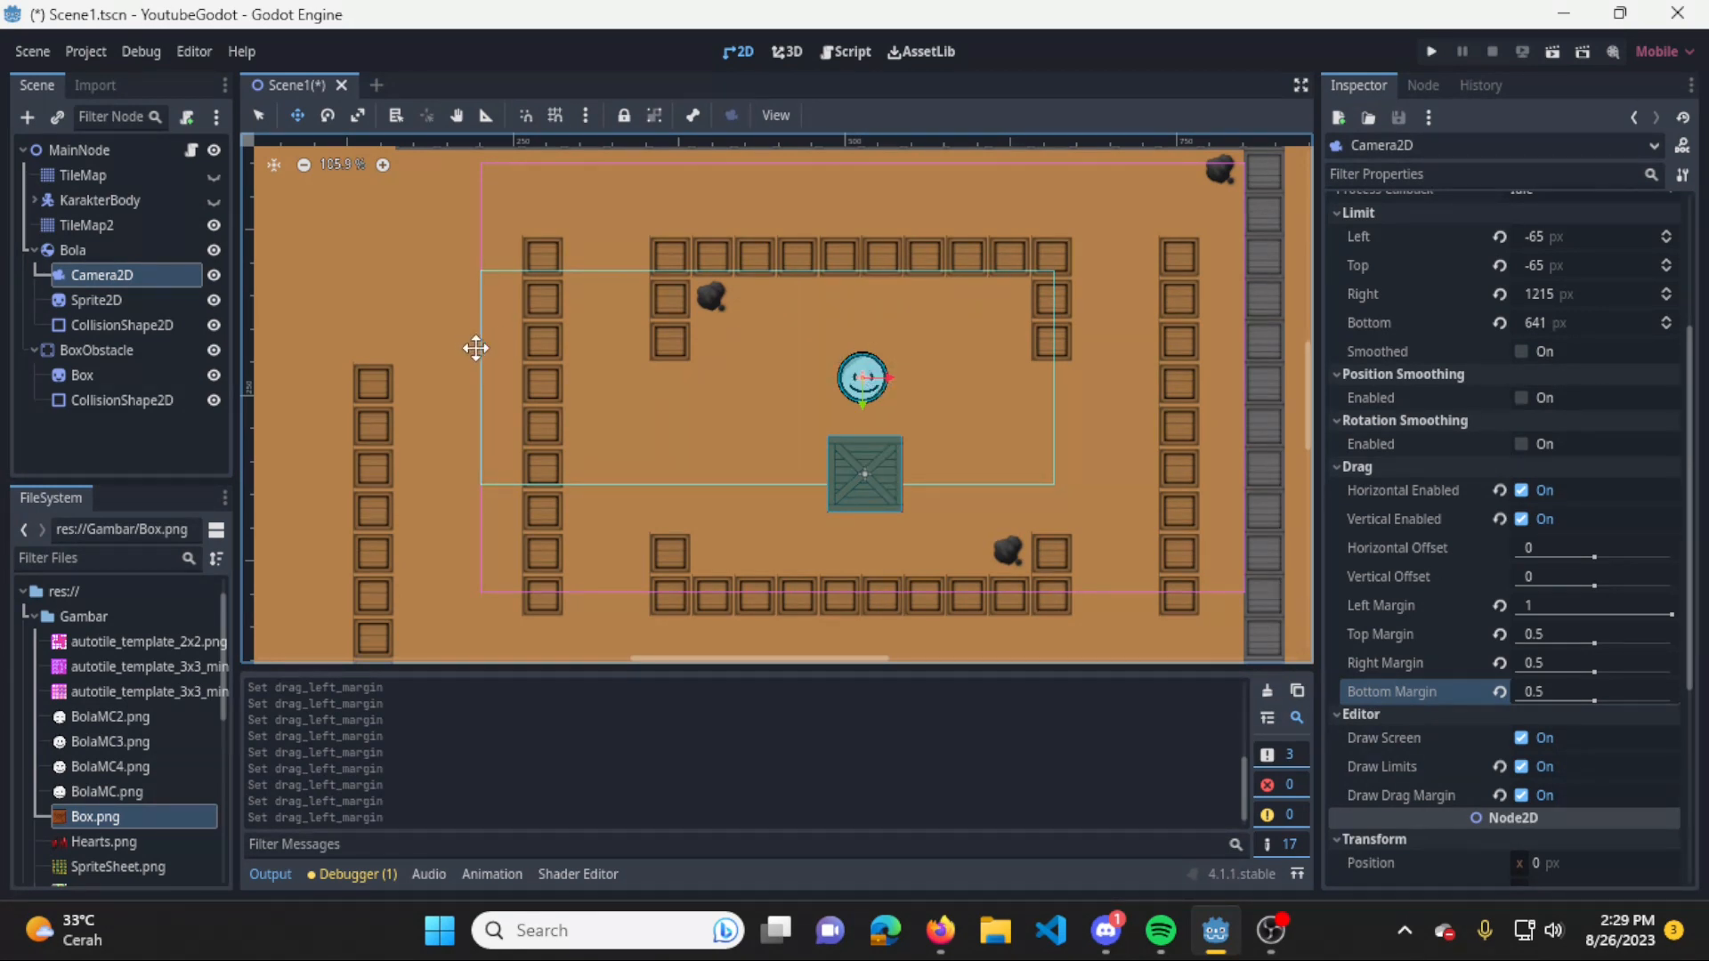
pyautogui.click(1624, 612)
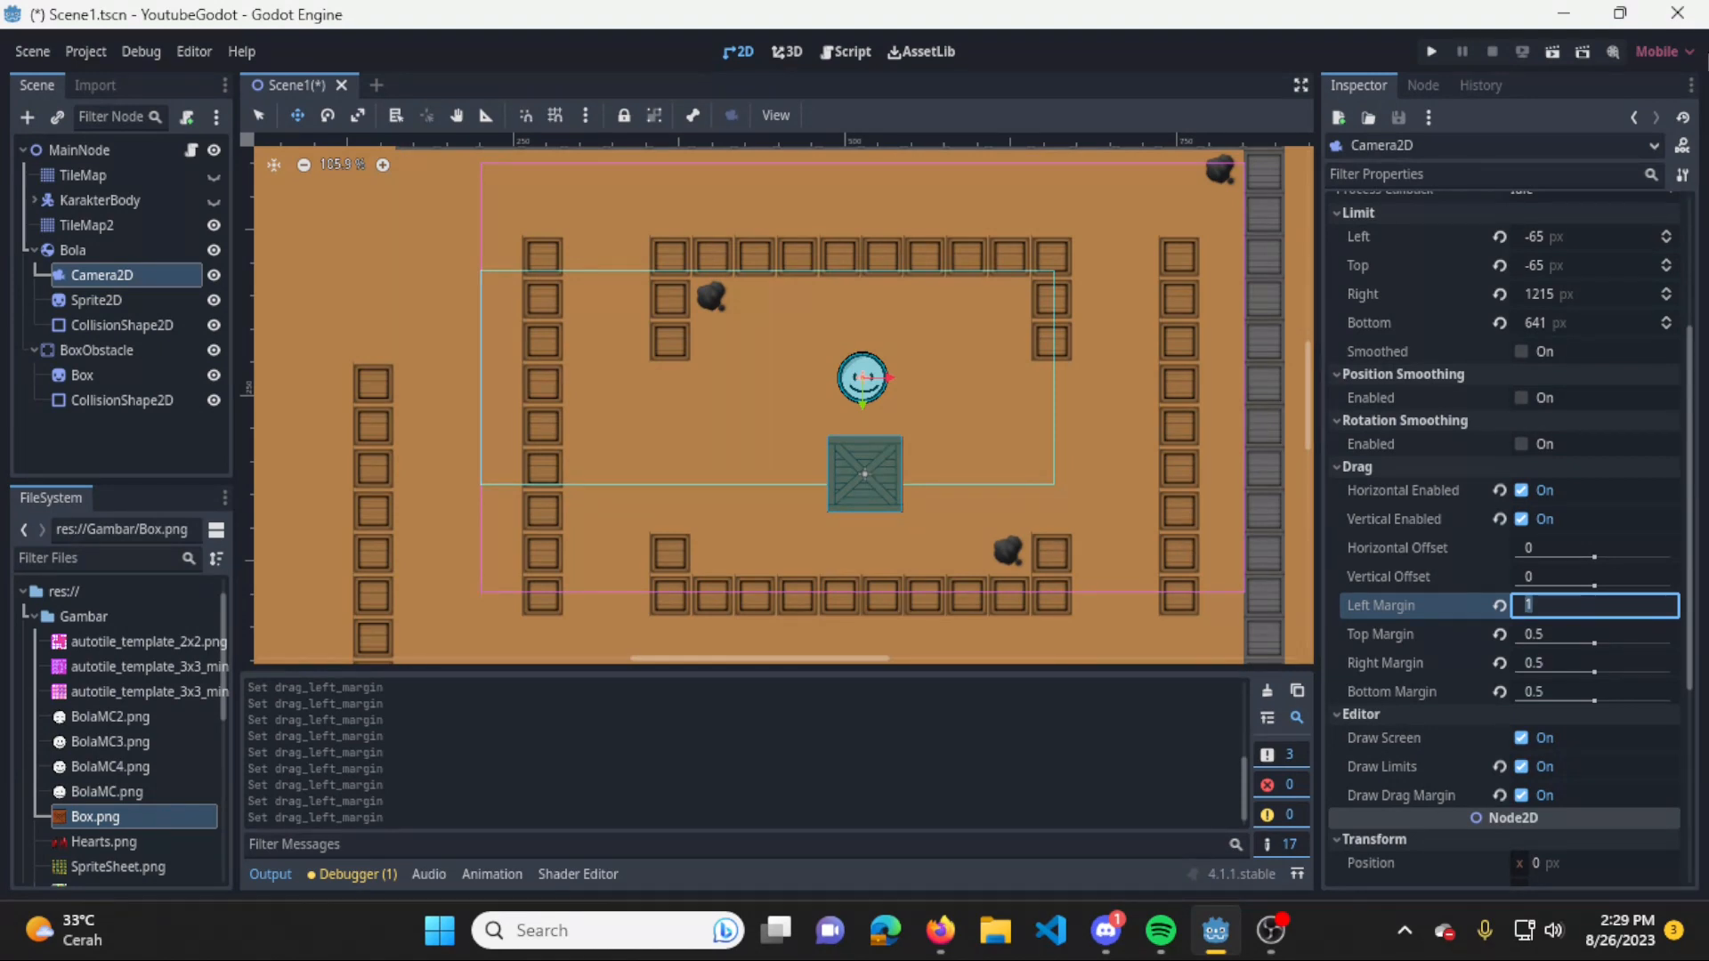
pyautogui.press('Return')
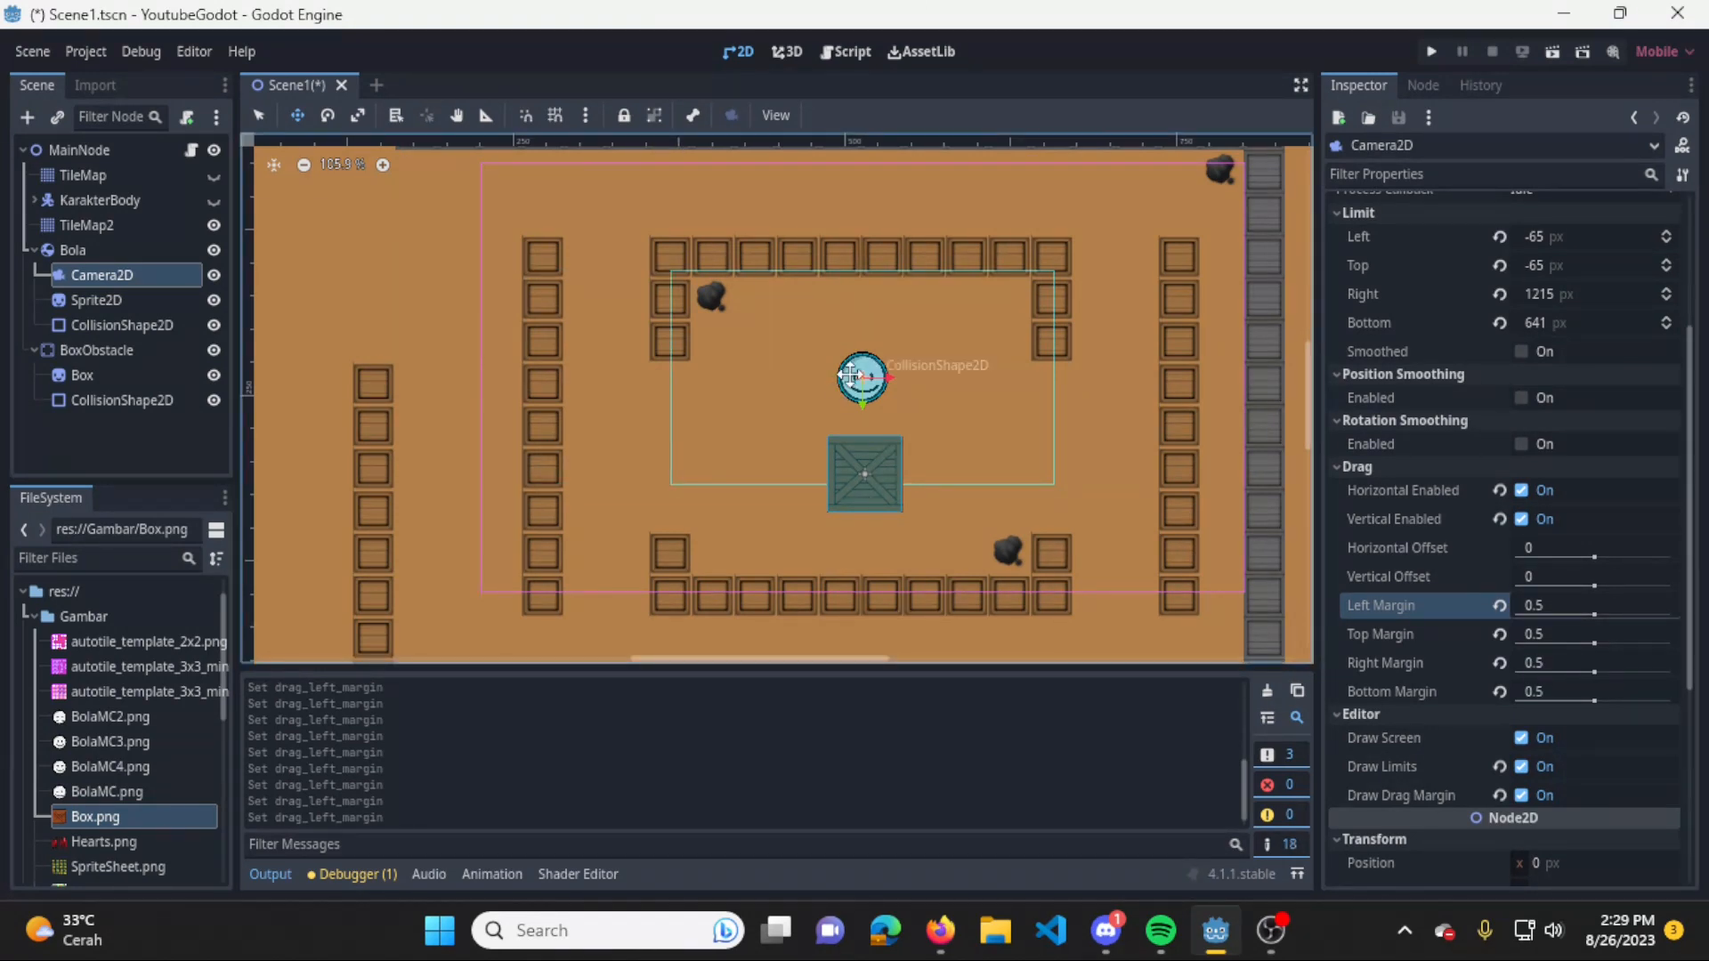